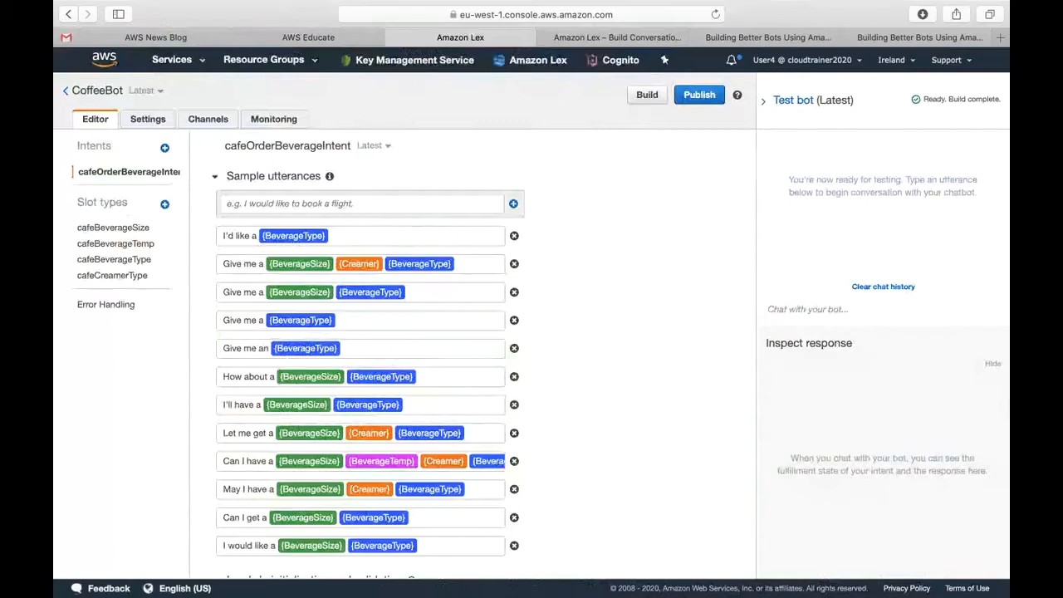
View the introduction of the CoffeeBot demo guide in Preview and return to the CoffeeBot editor in the Amazon Lex console.
key(ctrl+Left)
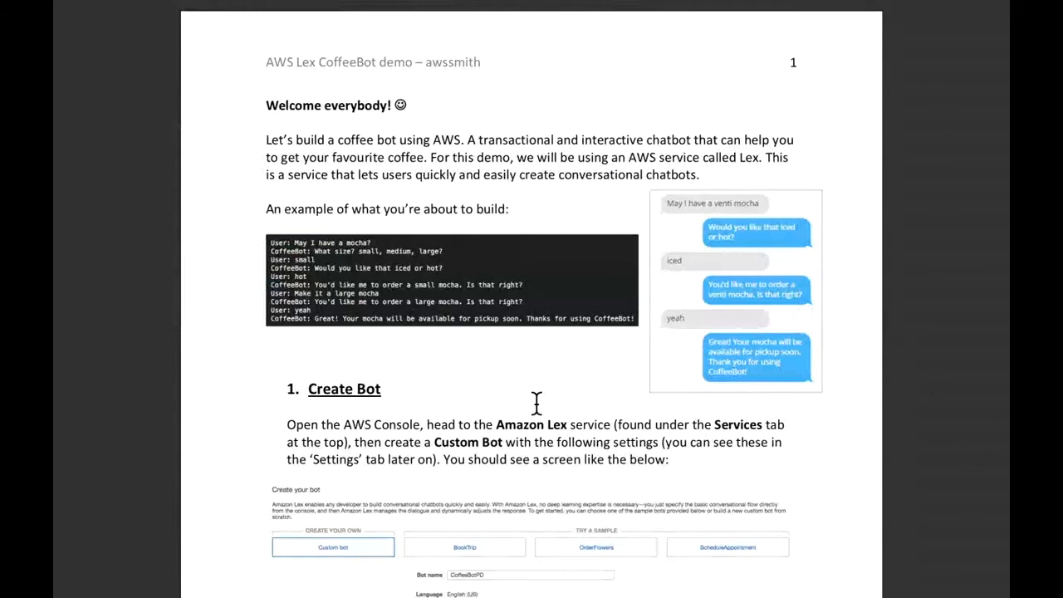
key(ctrl+Up)
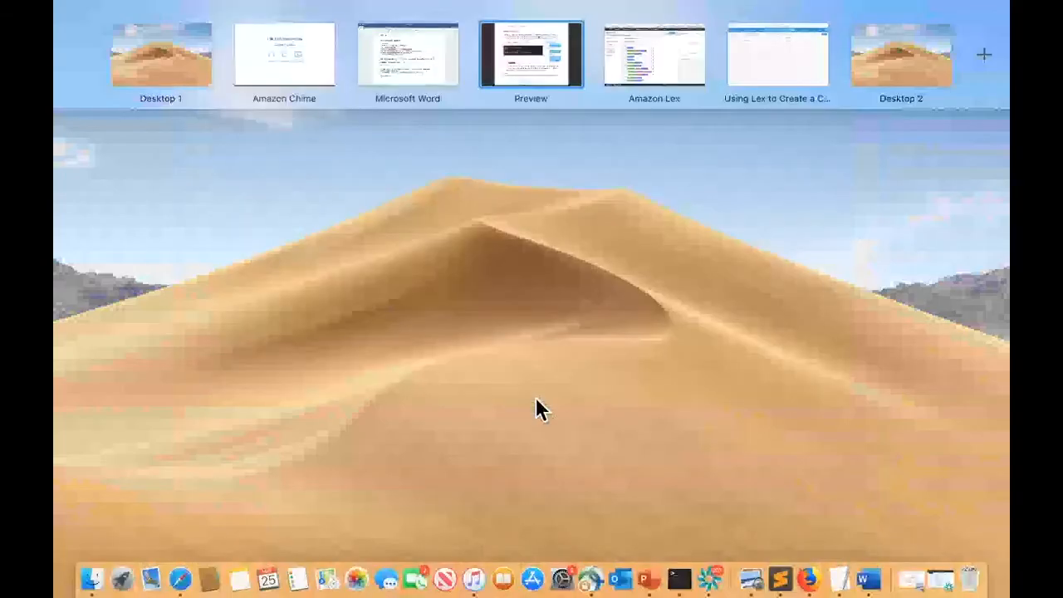
click(671, 48)
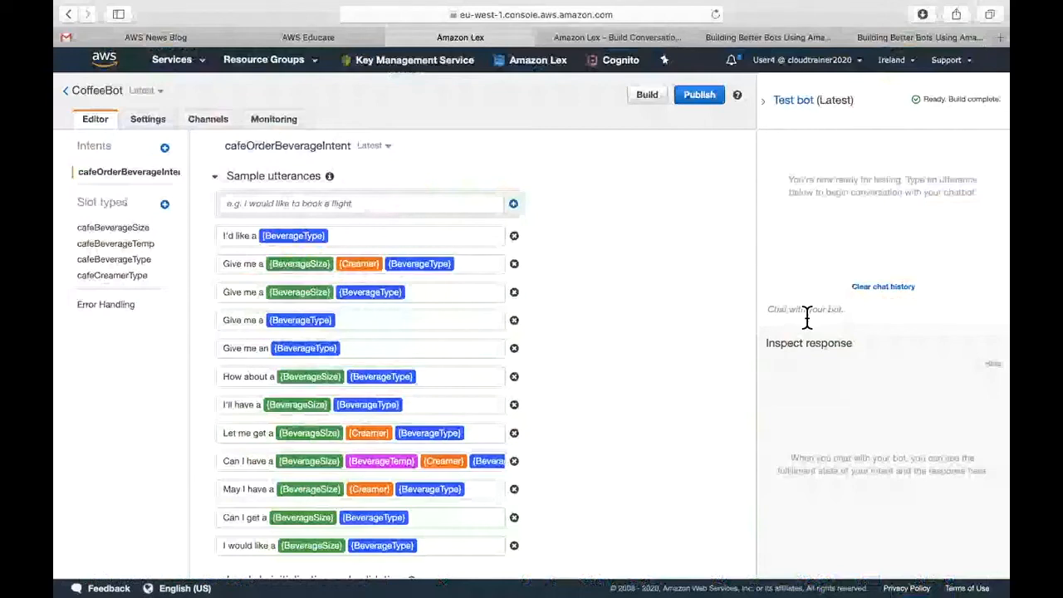
scroll(675, 305, down, 3)
scroll(664, 319, up, 3)
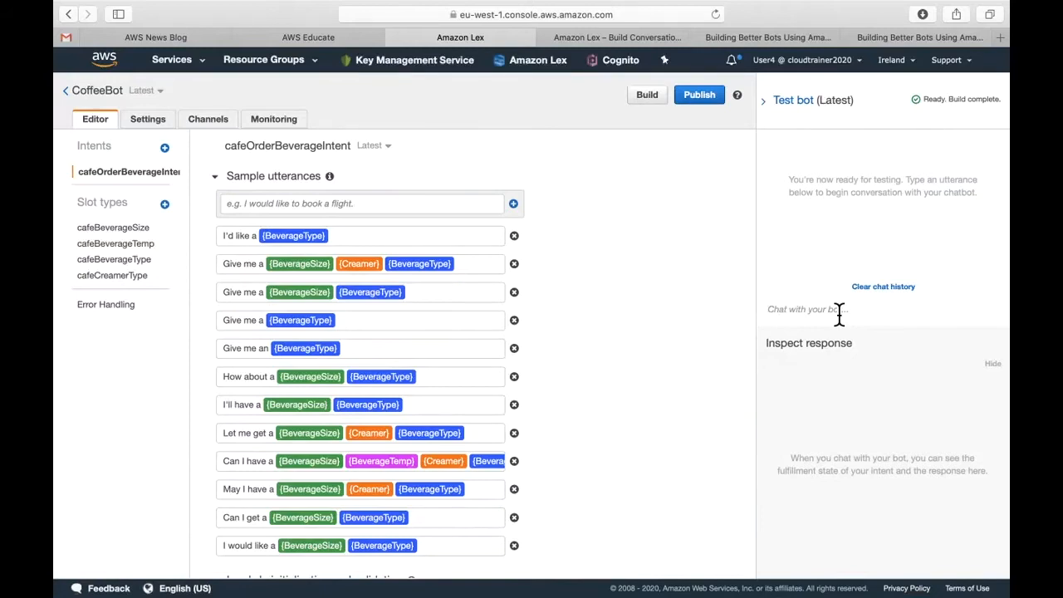
Order a drink in the test bot chat with "may i have a latte", answering "small" for size and "hot" for temperature.
text(may i have a latte)
key(Return)
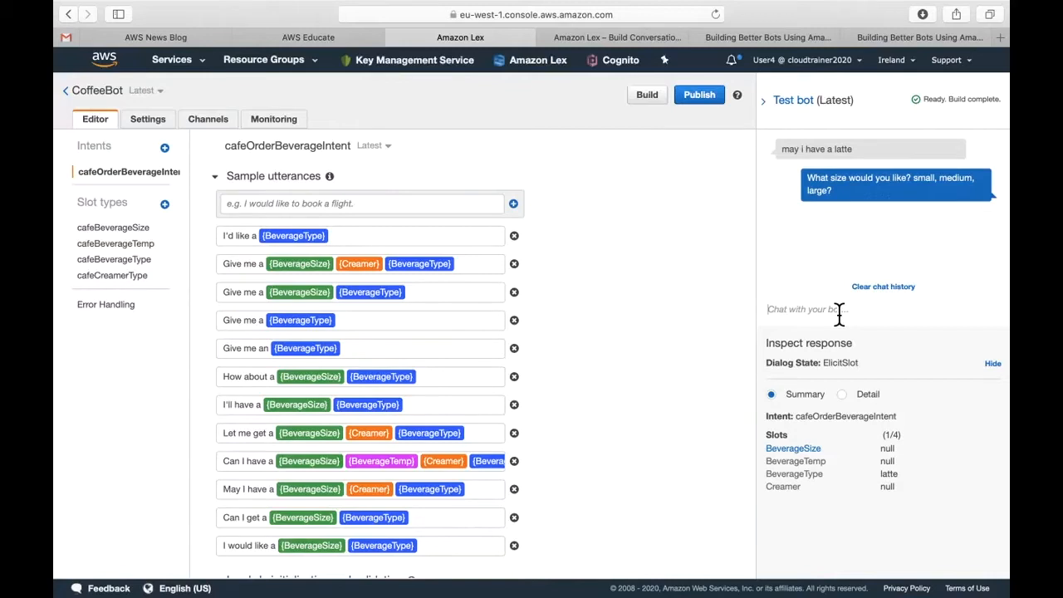
text(small)
key(Return)
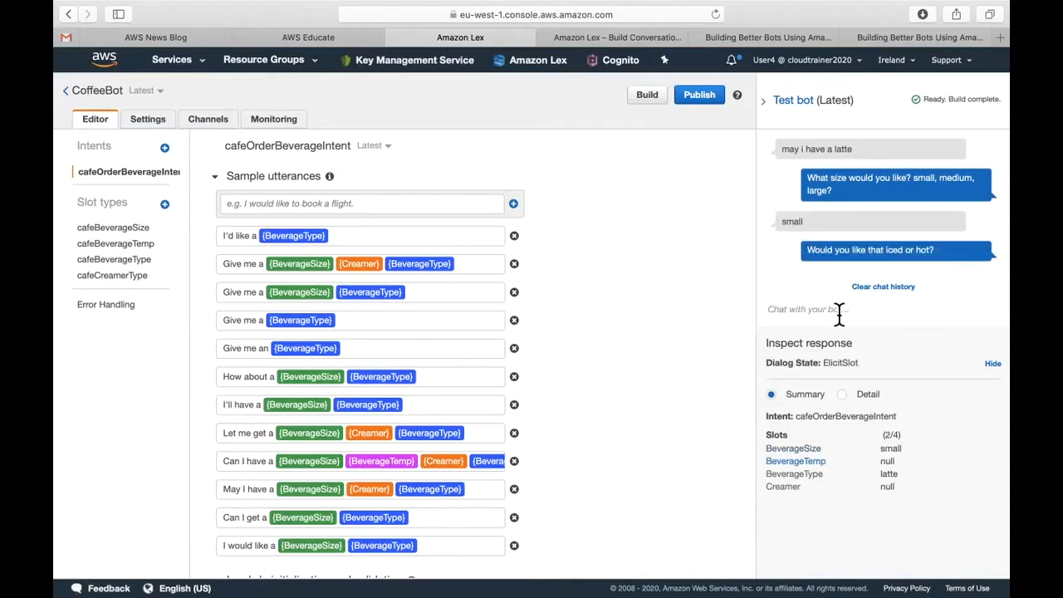
text(hot)
key(Return)
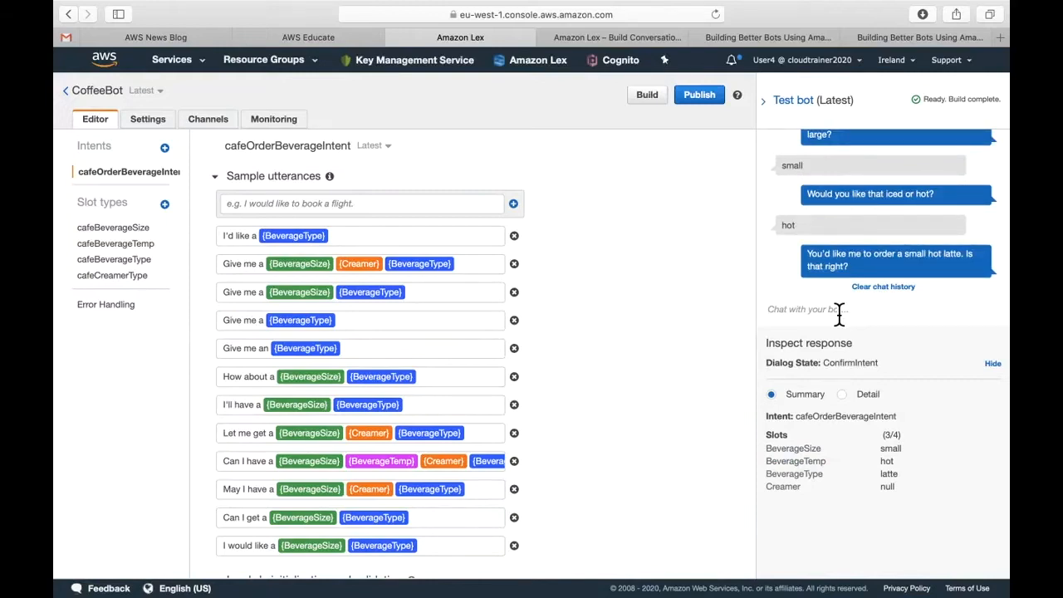
Change the latte order in the test chat with "make it a large" and confirm it with "yes".
text(no)
key(Return)
text(no)
key(BackSpace)
key(BackSpace)
text(mae)
key(BackSpace)
key(BackSpace)
text(ke it a large)
key(Return)
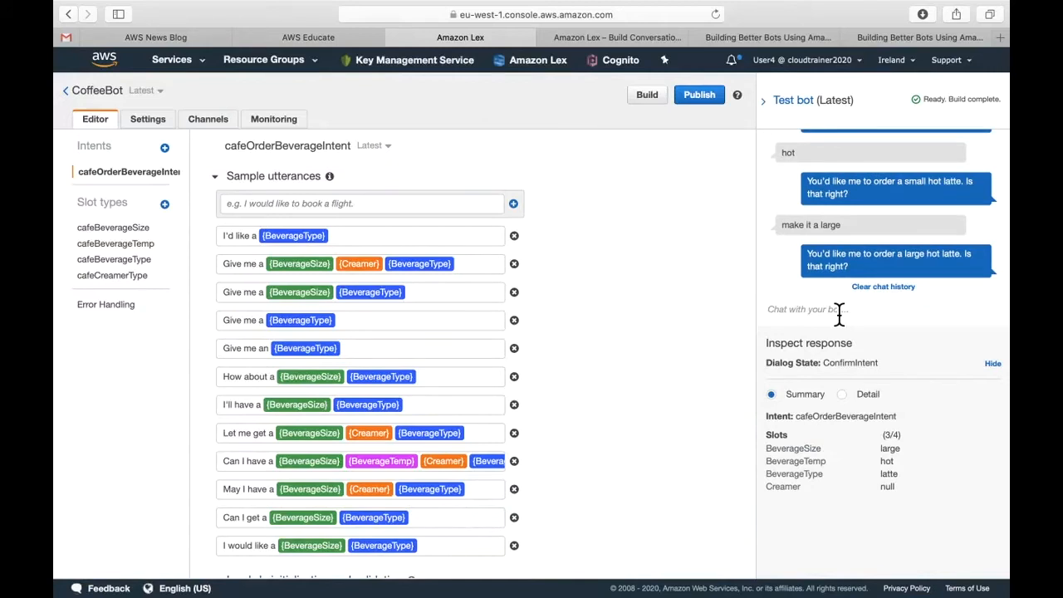
text(yes)
key(Return)
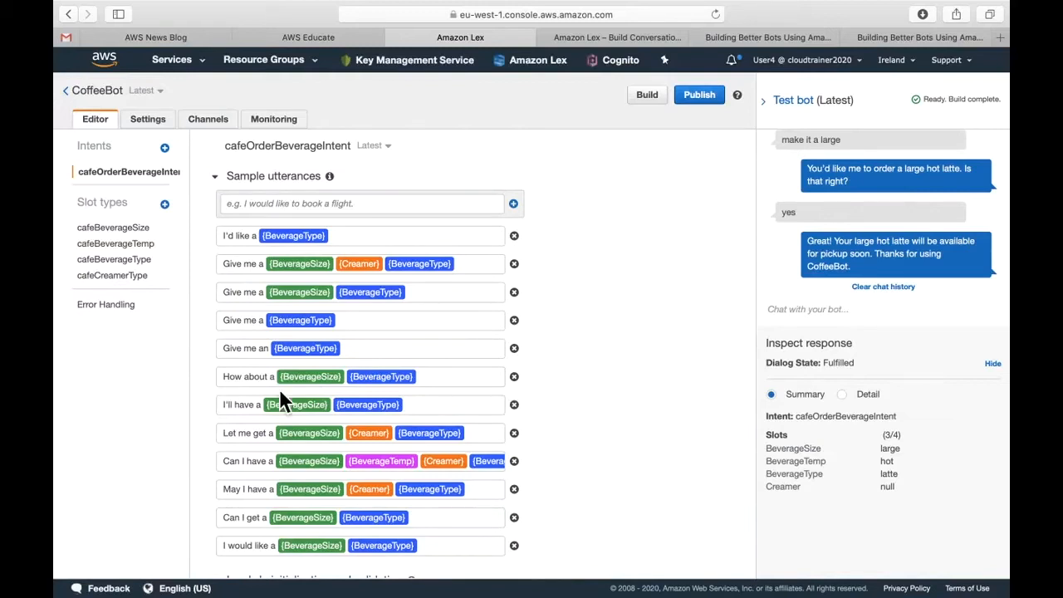
Start a second test order with "can i have an espresso", answering "large" for size and "hot" for temperature.
click(865, 314)
text(can)
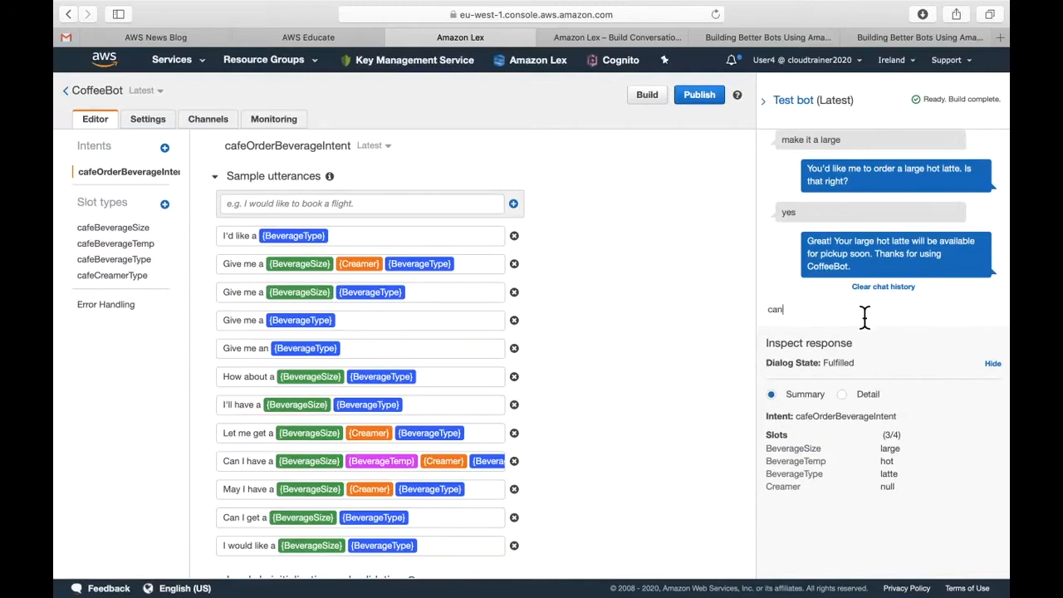
text( i have an espresso)
key(Return)
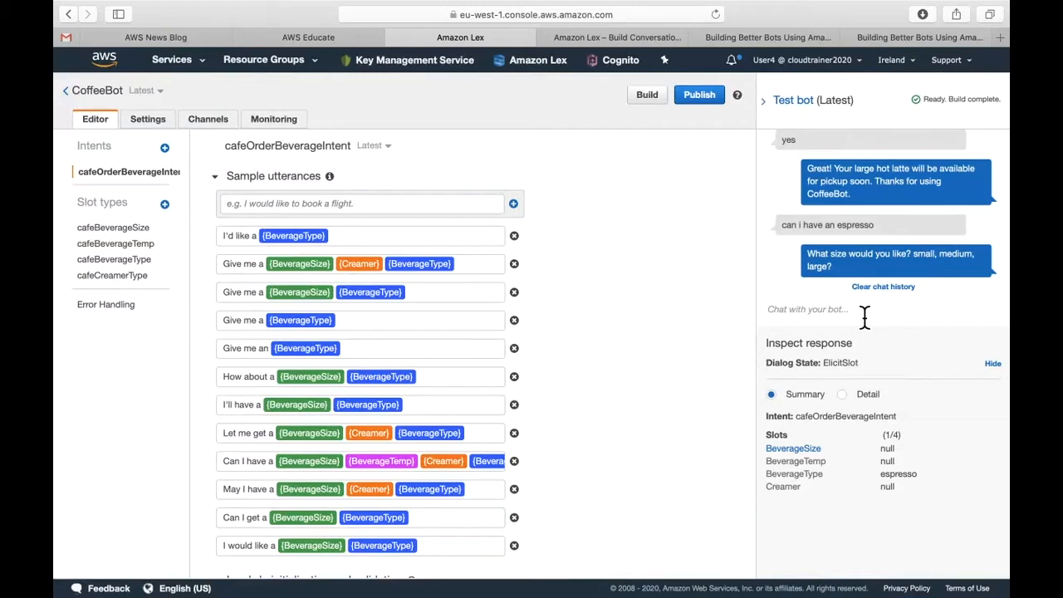
text(large)
key(Return)
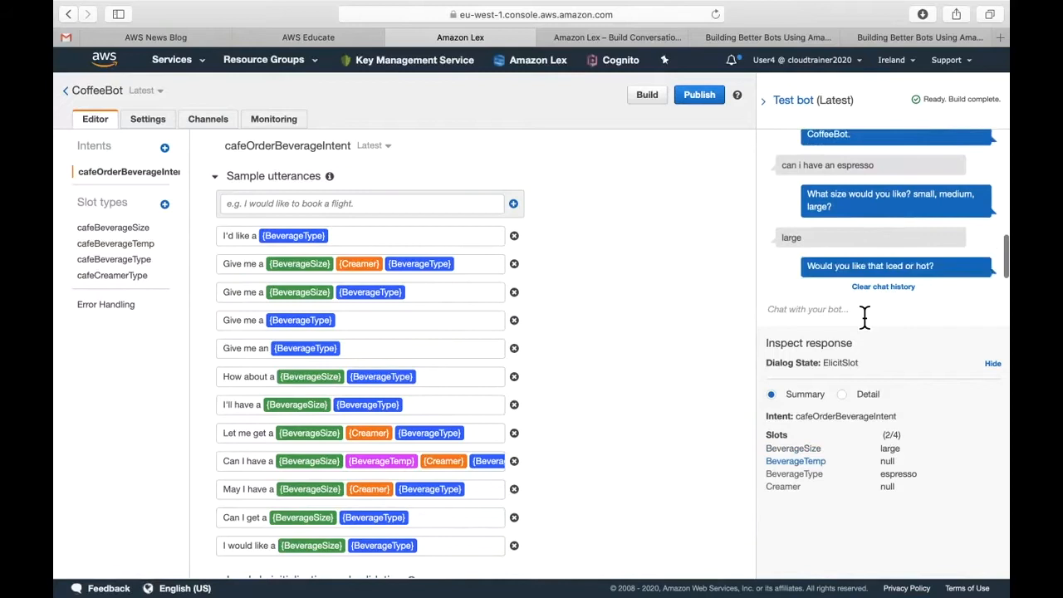
text(hot)
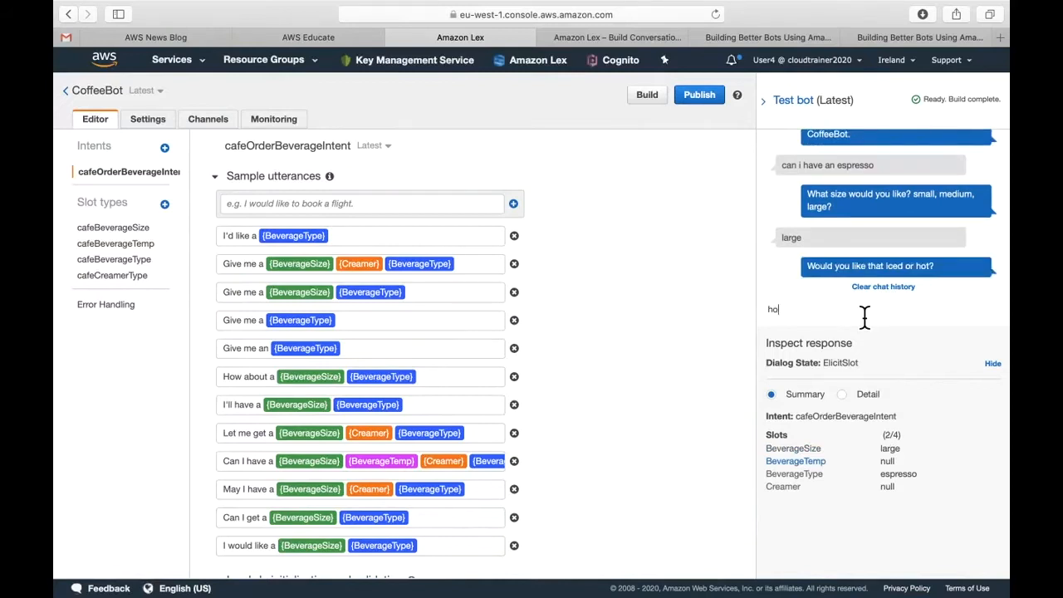
key(Return)
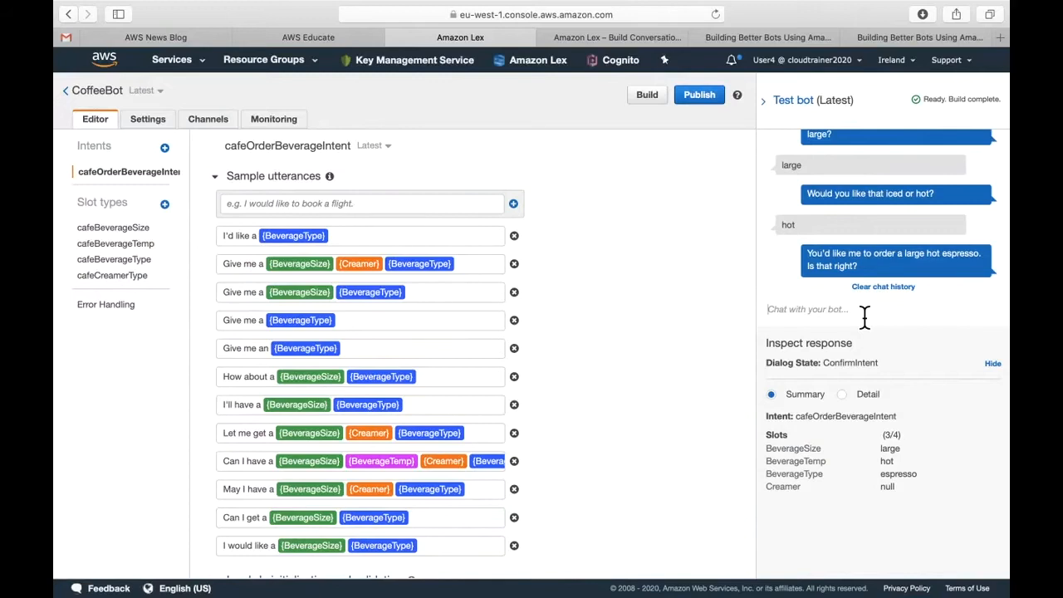
Revise the espresso order with "can i get a small espresso" and confirm it with "yes".
text(can i get a small espresso)
key(BackSpace)
key(Return)
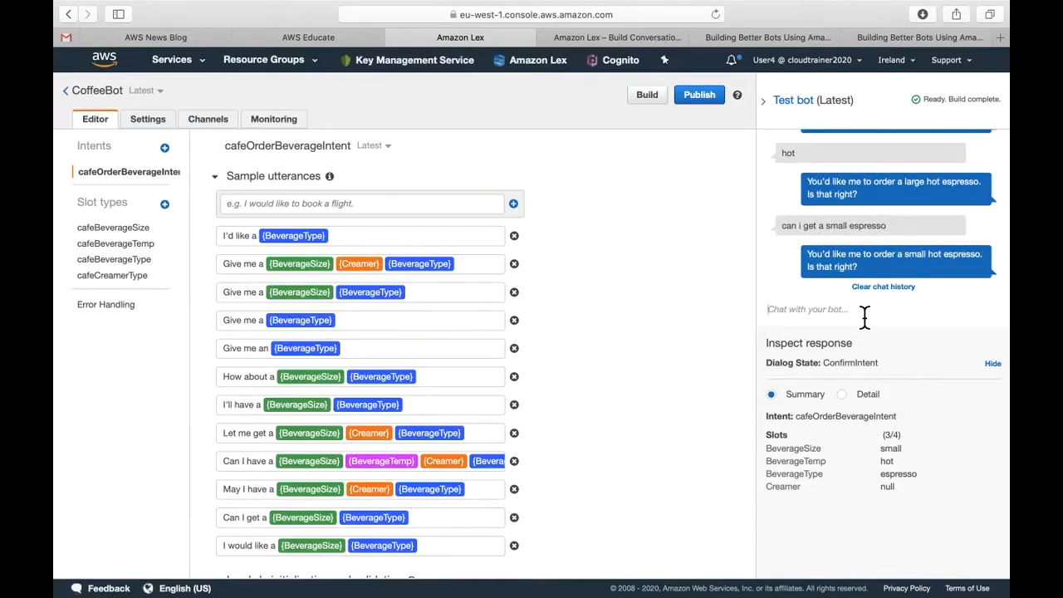
text(yes)
key(Return)
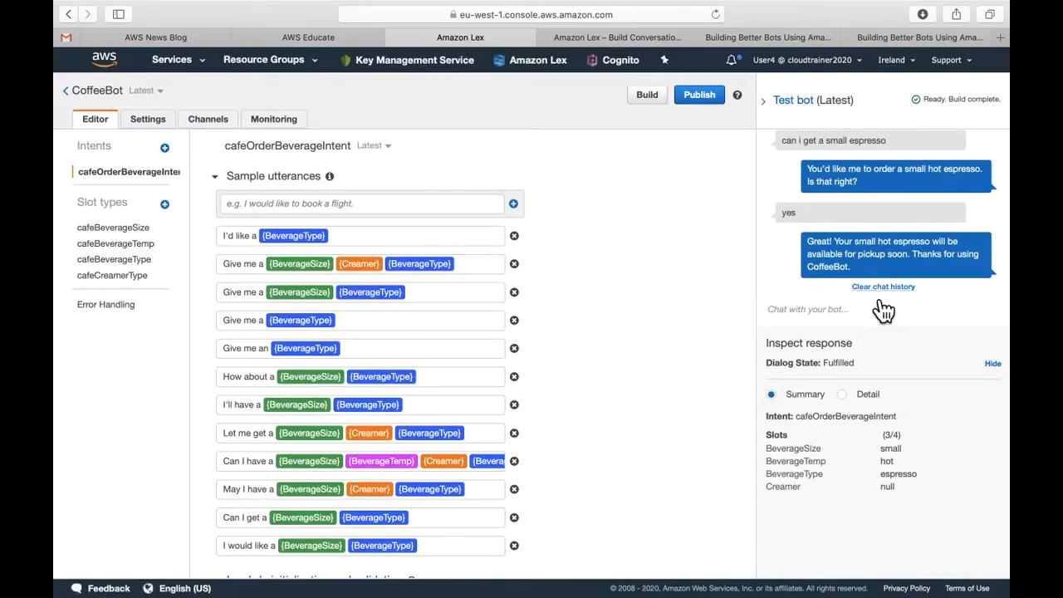
Review the test conversation back to its first message and compare it with the example dialogue in the Preview demo guide.
scroll(875, 244, up, 5)
scroll(875, 244, up, 10)
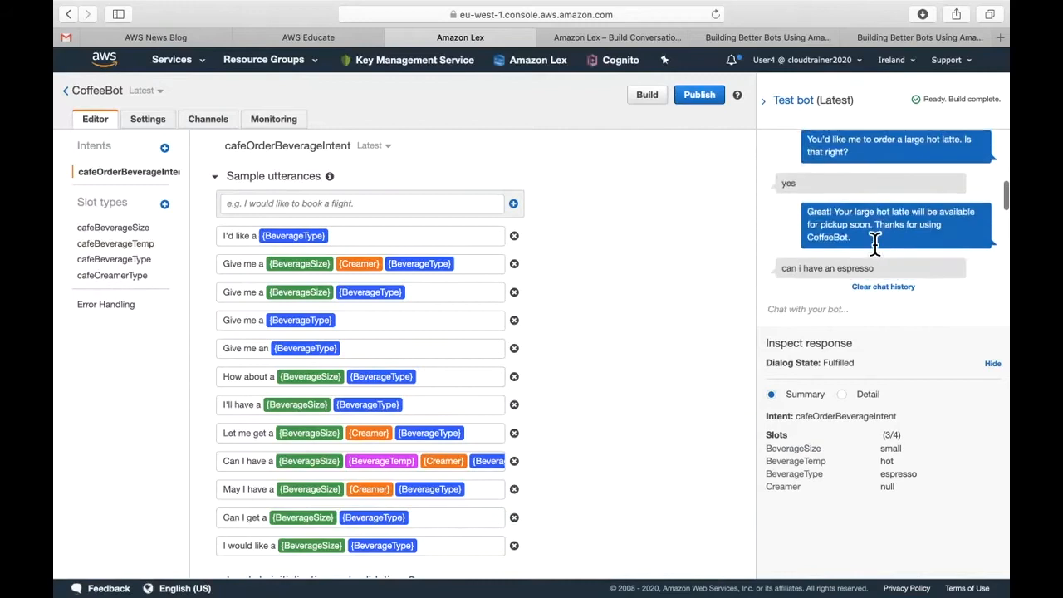
scroll(874, 239, down, 10)
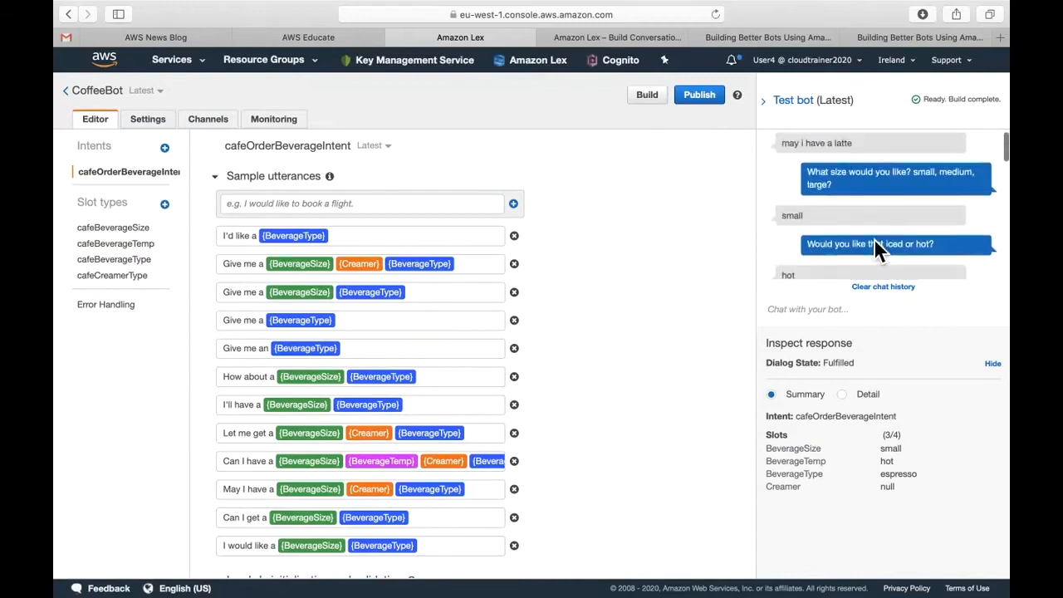
scroll(874, 238, down, 5)
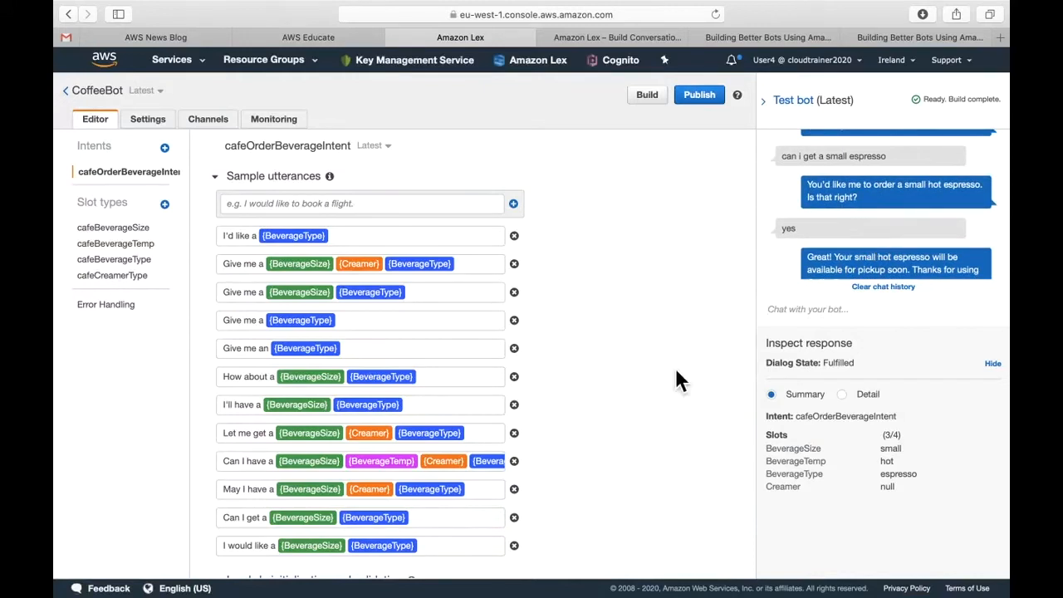
scroll(842, 206, up, 10)
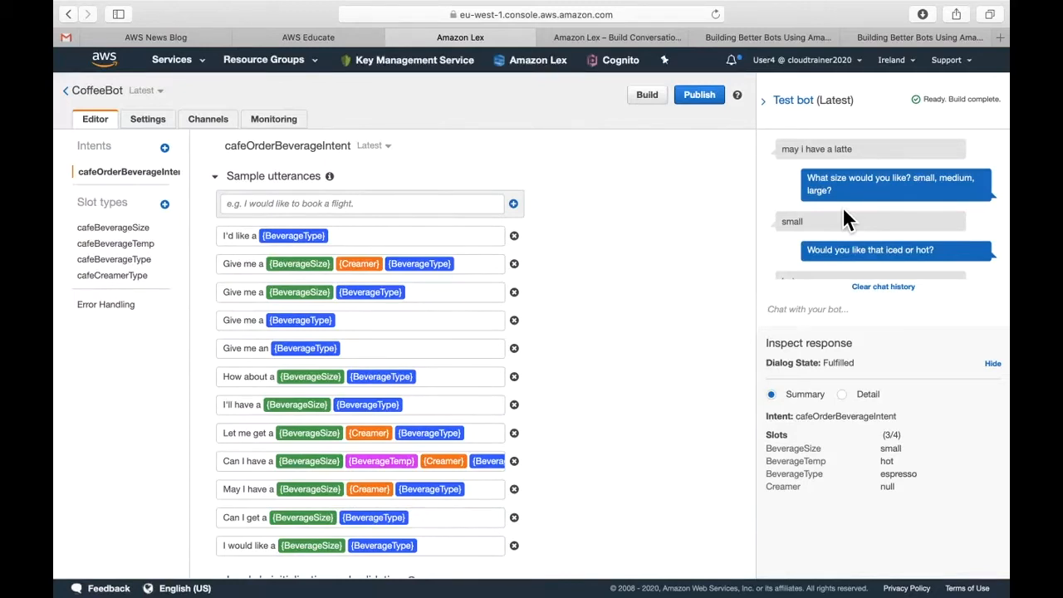
key(ctrl+Left)
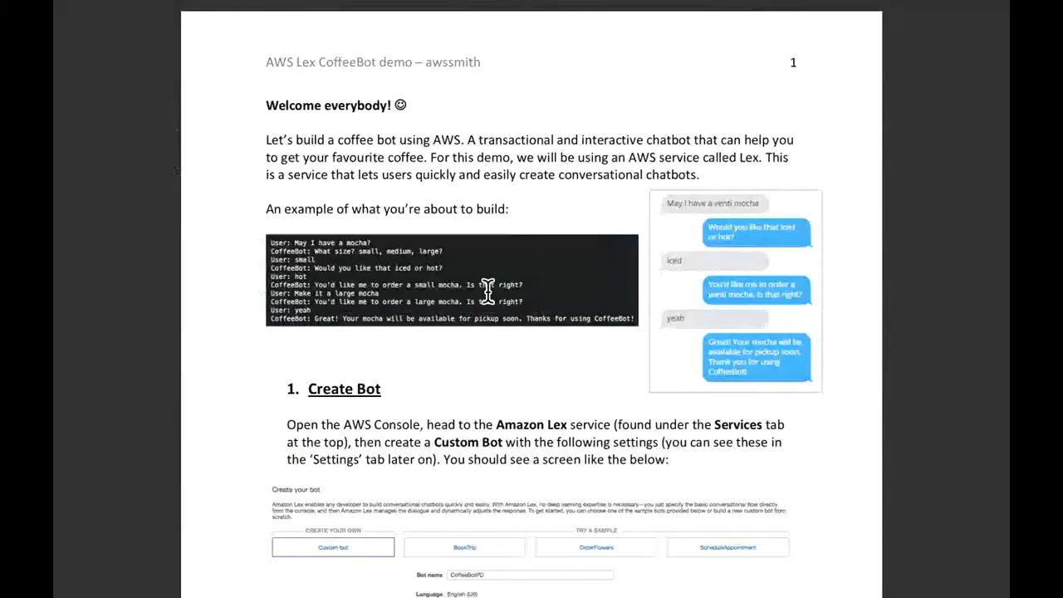
key(ctrl+Right)
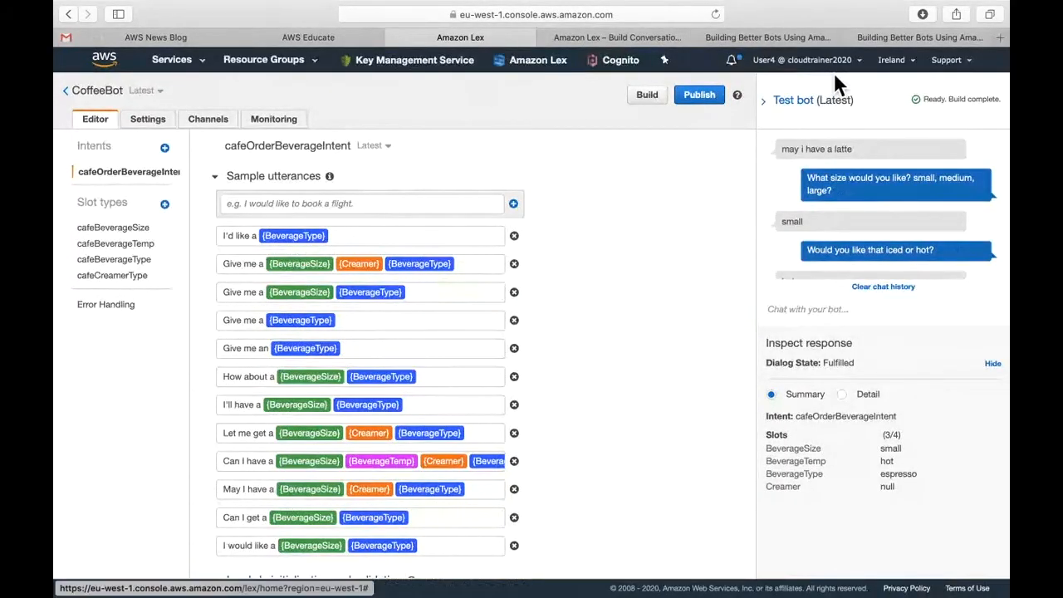
scroll(896, 229, up, 2)
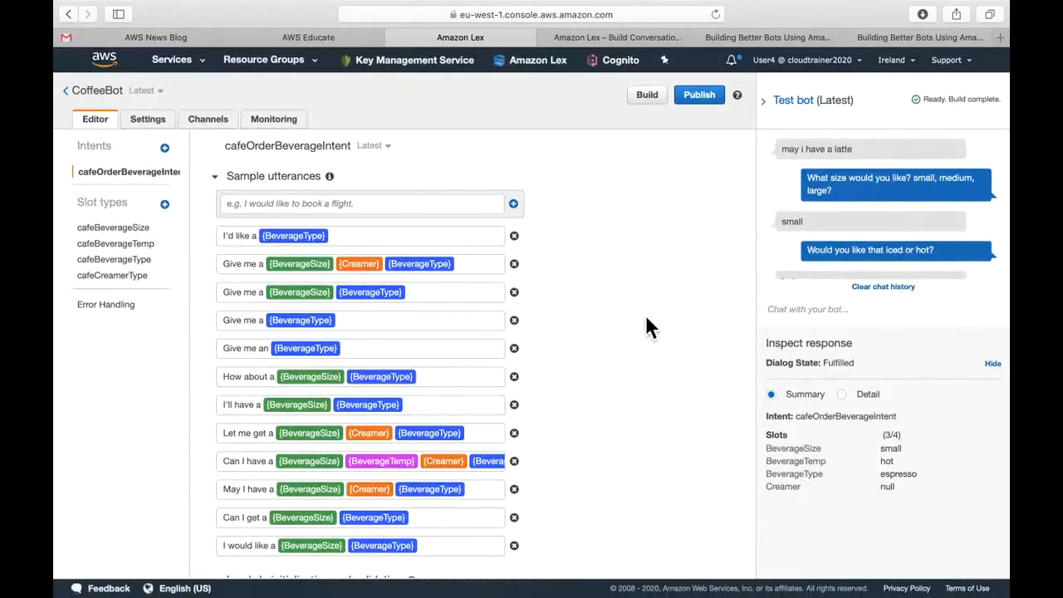
scroll(646, 319, down, 5)
scroll(647, 319, up, 5)
Open the already loaded Amazon Lex product page and read its overview and the call center and informational bot use cases.
click(655, 37)
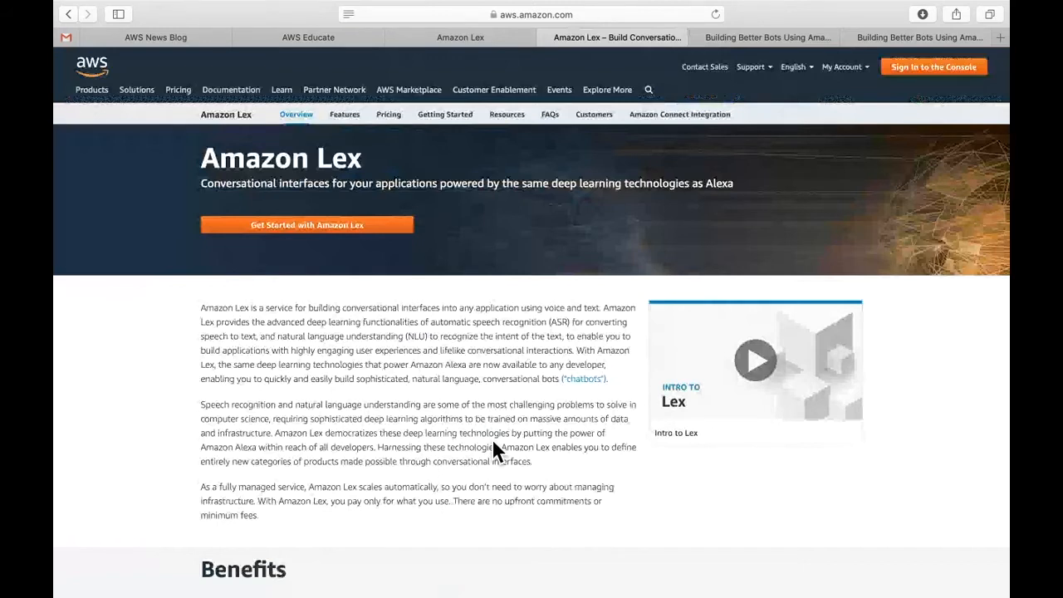
scroll(493, 447, down, 10)
scroll(493, 448, down, 5)
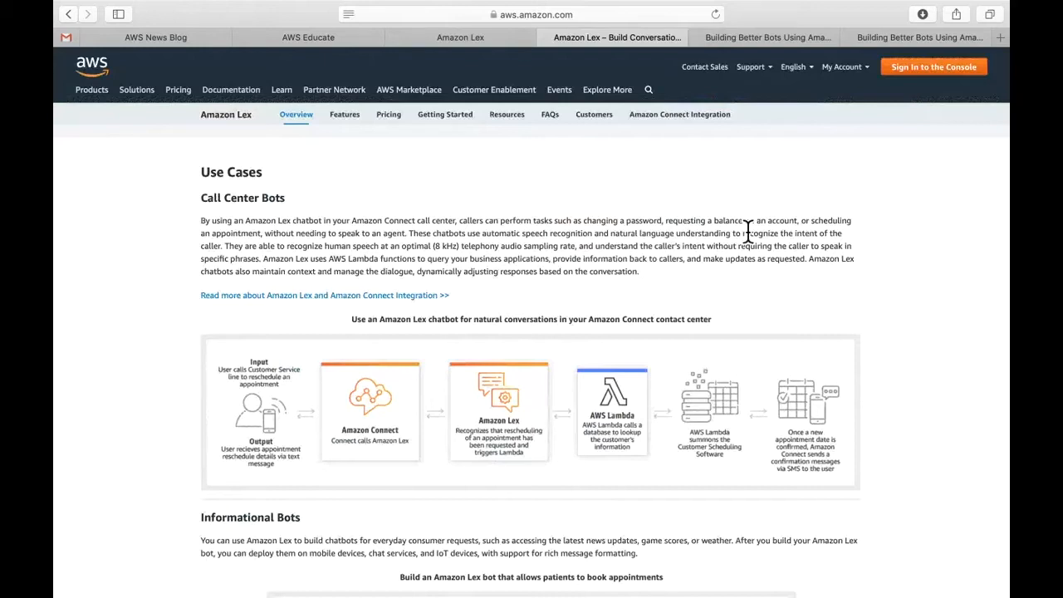
scroll(731, 320, down, 5)
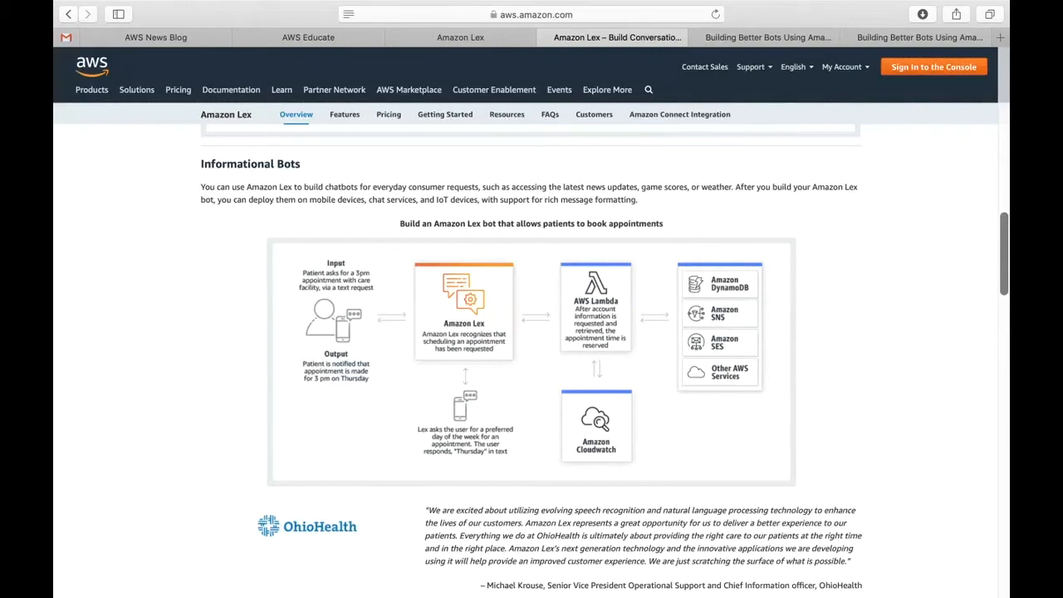
Examine the application bot, enterprise productivity bot and Internet of Things use cases on the Amazon Lex product page.
scroll(944, 294, down, 10)
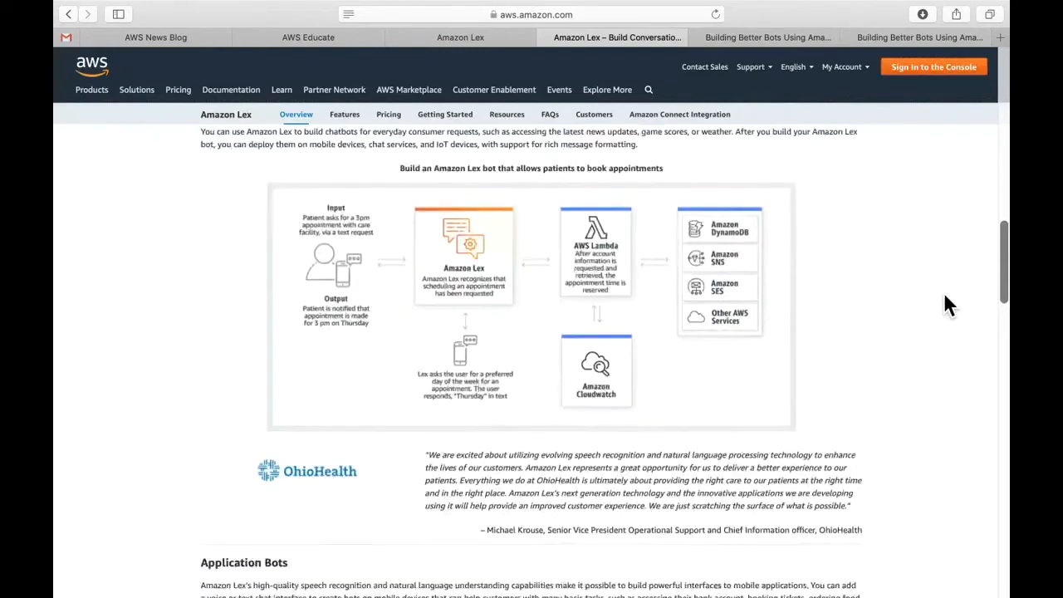
scroll(945, 306, up, 2)
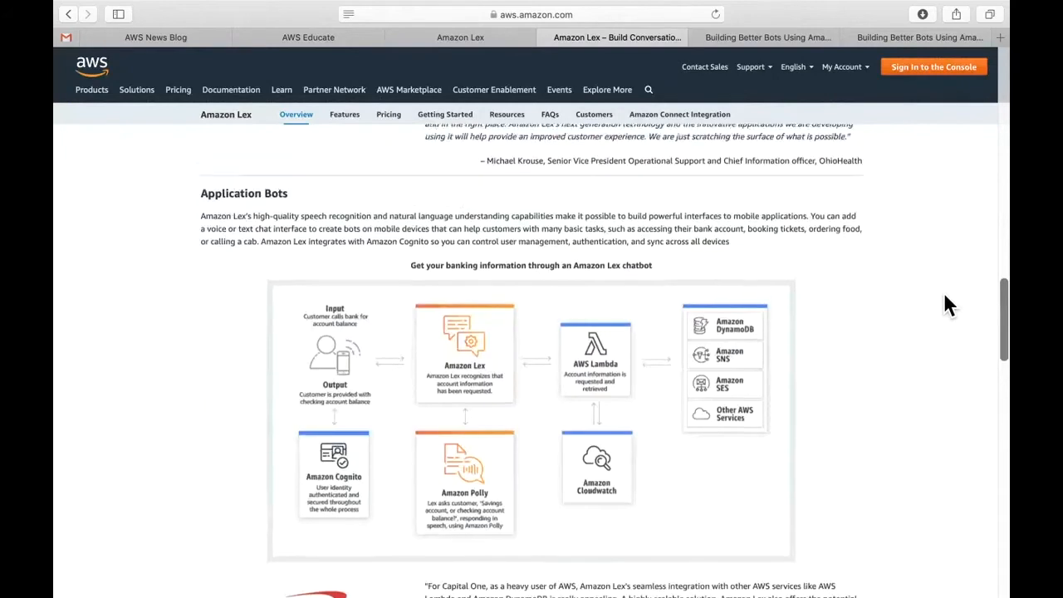
scroll(945, 306, down, 2)
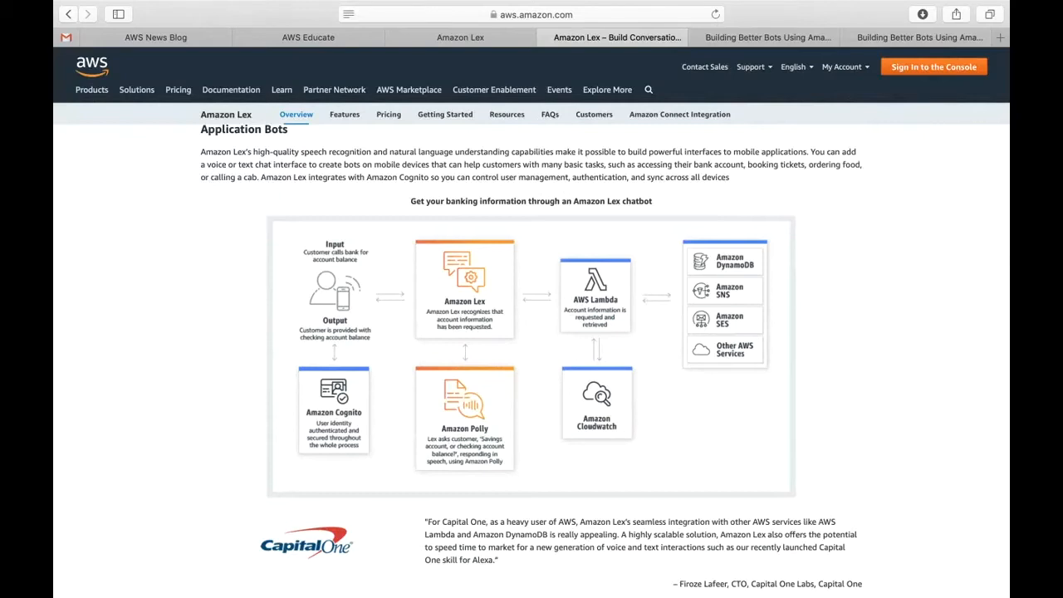
scroll(960, 324, down, 5)
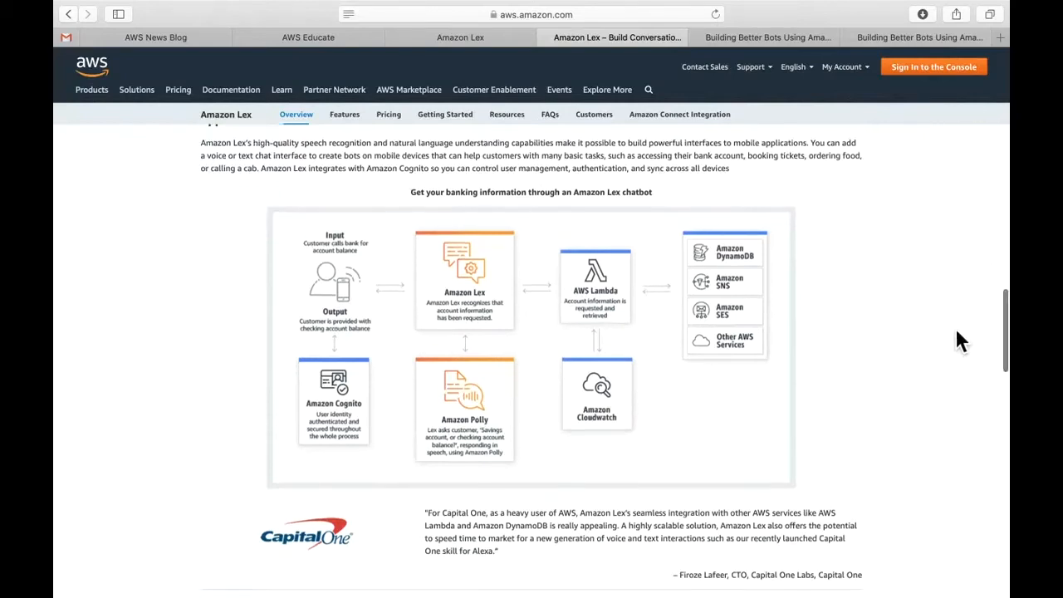
scroll(958, 333, down, 5)
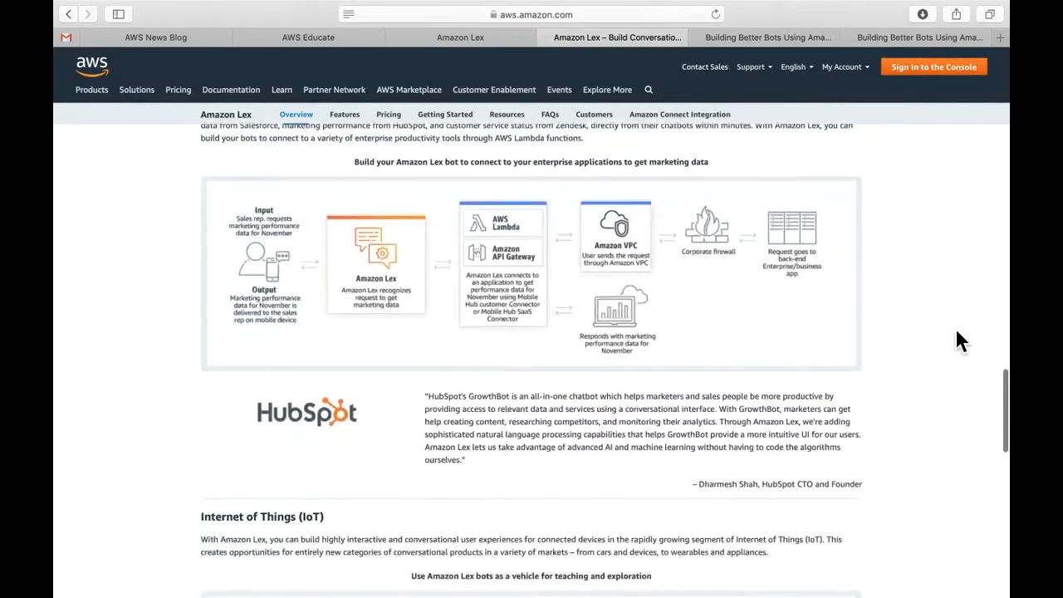
scroll(958, 333, up, 2)
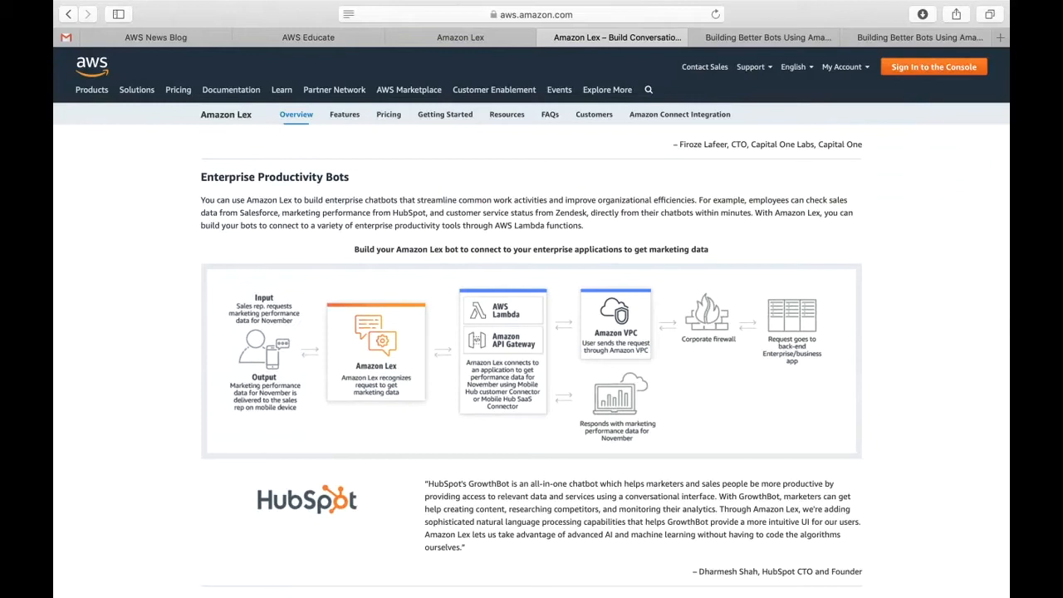
scroll(531, 360, down, 5)
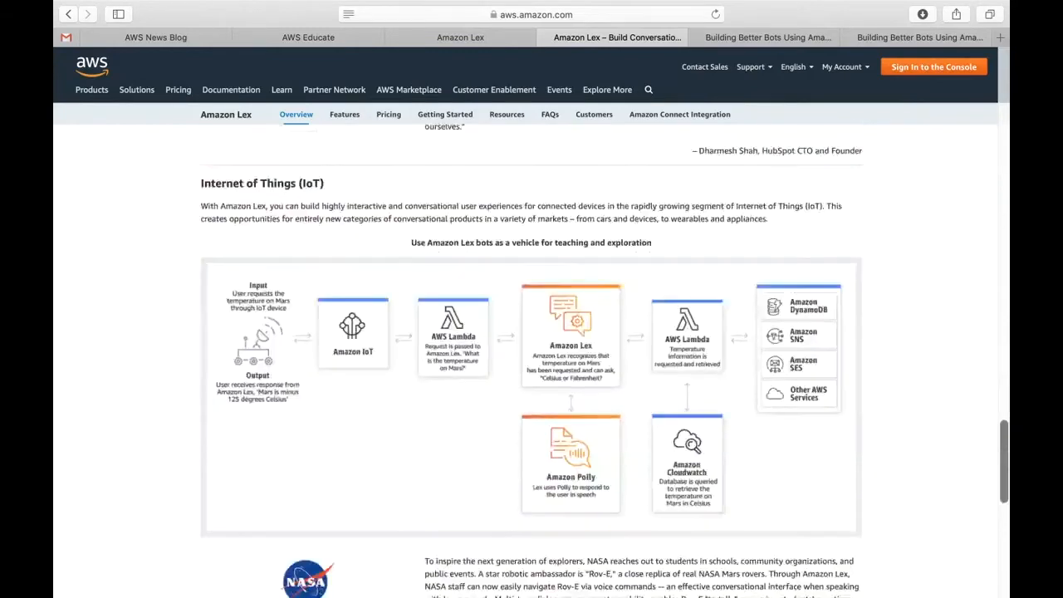
scroll(629, 594, down, 1)
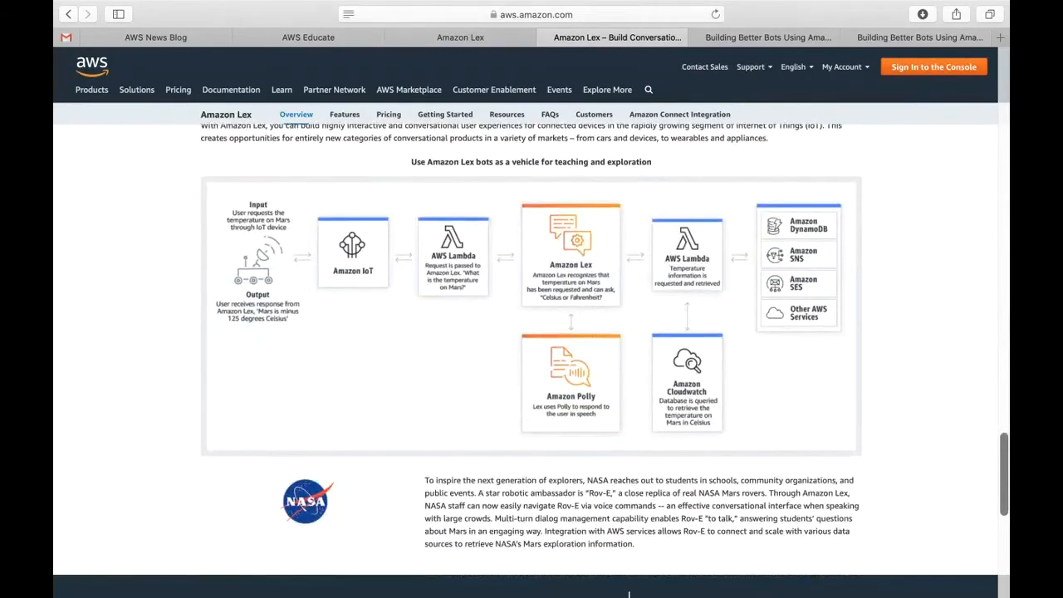
scroll(629, 594, up, 1)
scroll(531, 360, down, 1)
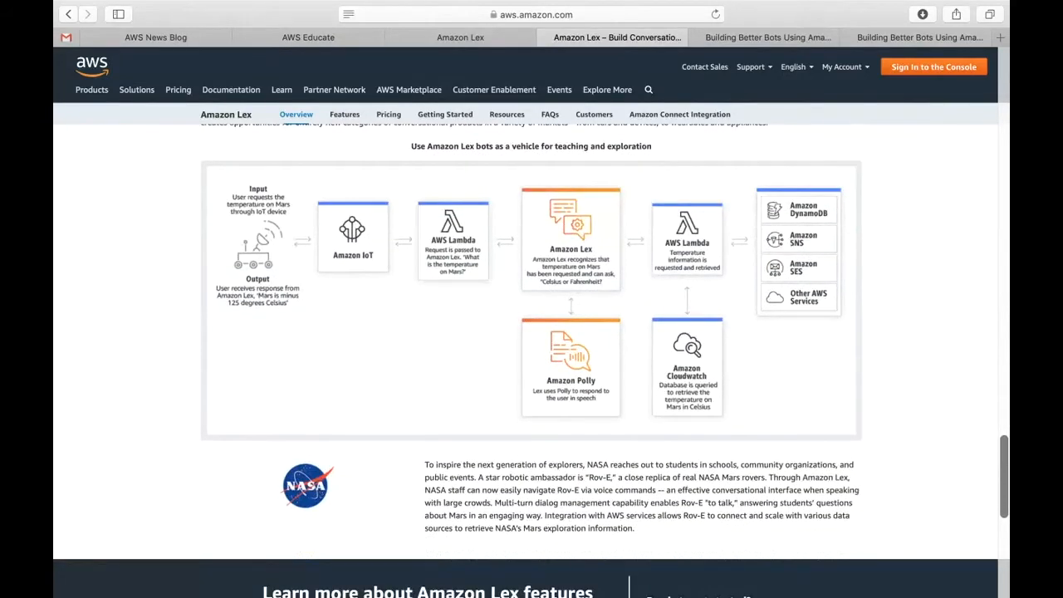
Open the already loaded "Building Better Bots Using Amazon Lex (Part 1)" blog post and skim its introduction and basics.
scroll(532, 361, up, 1)
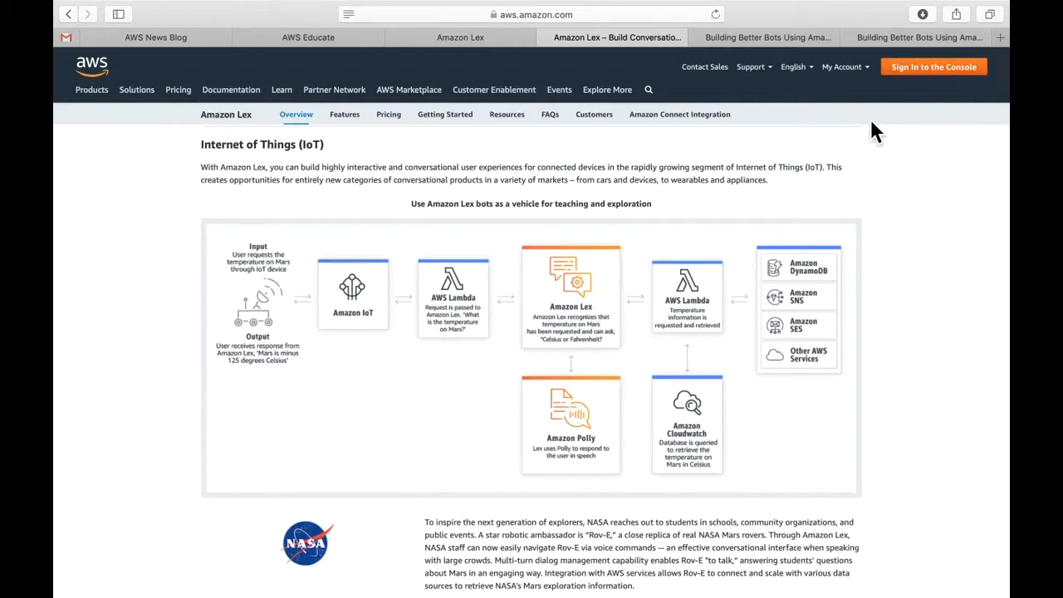
click(799, 38)
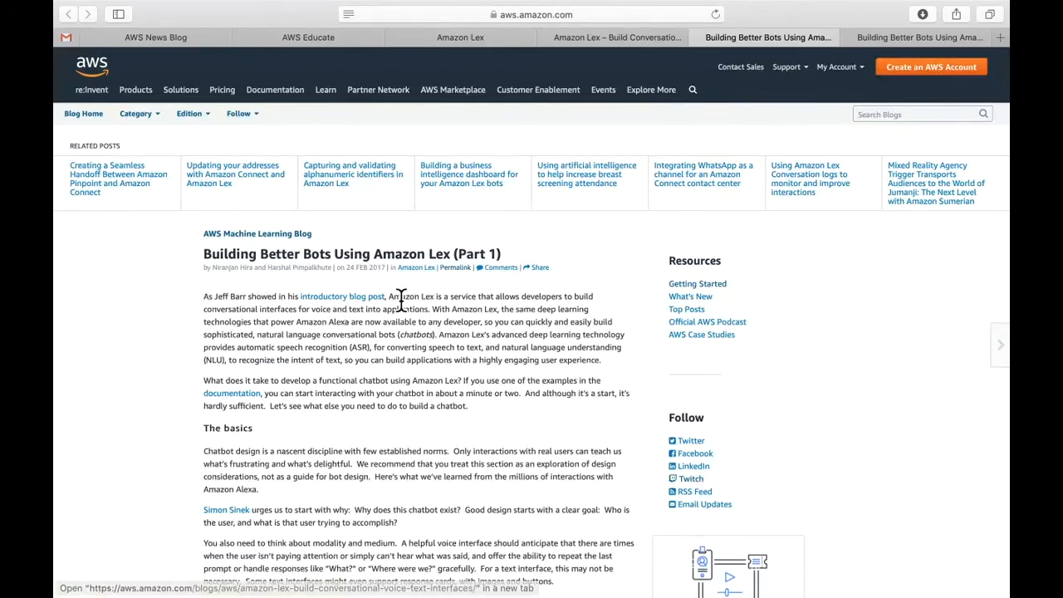
scroll(467, 462, down, 1)
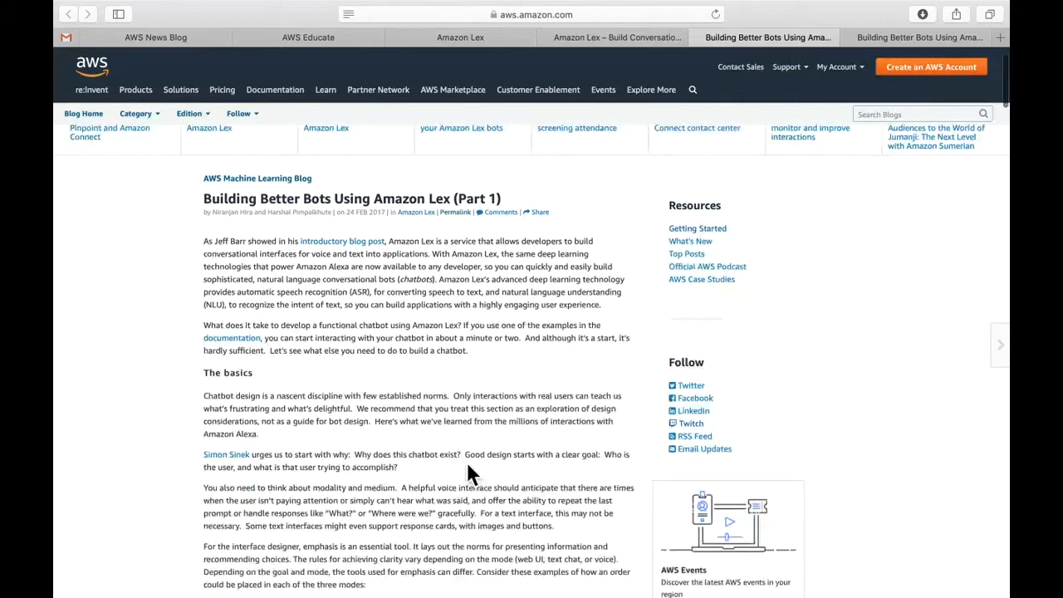
scroll(467, 462, up, 1)
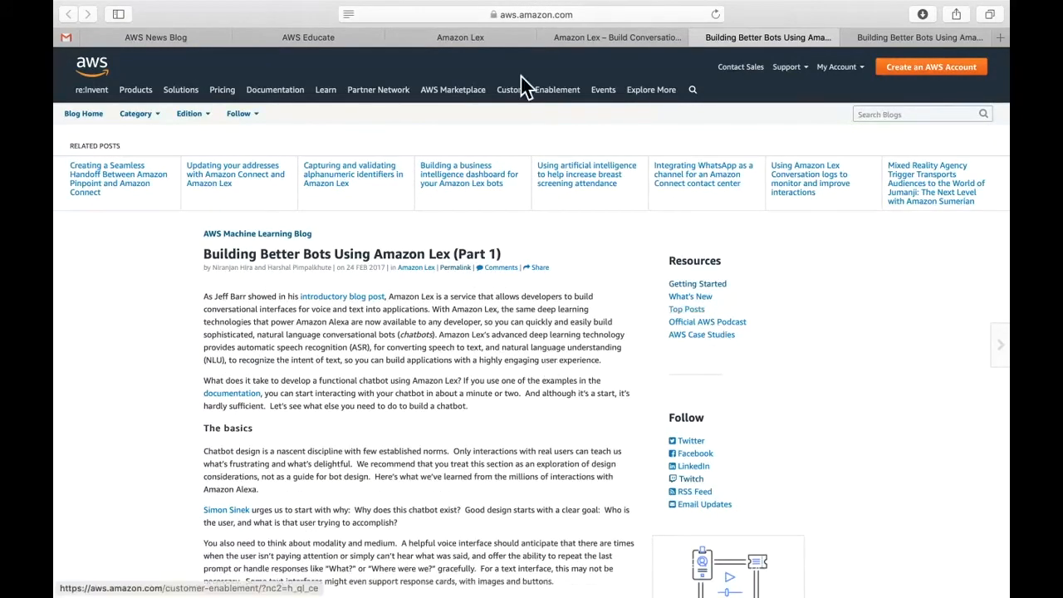
Return to the CoffeeBot console session, sign out of the AWS account and close that browser tab.
click(513, 42)
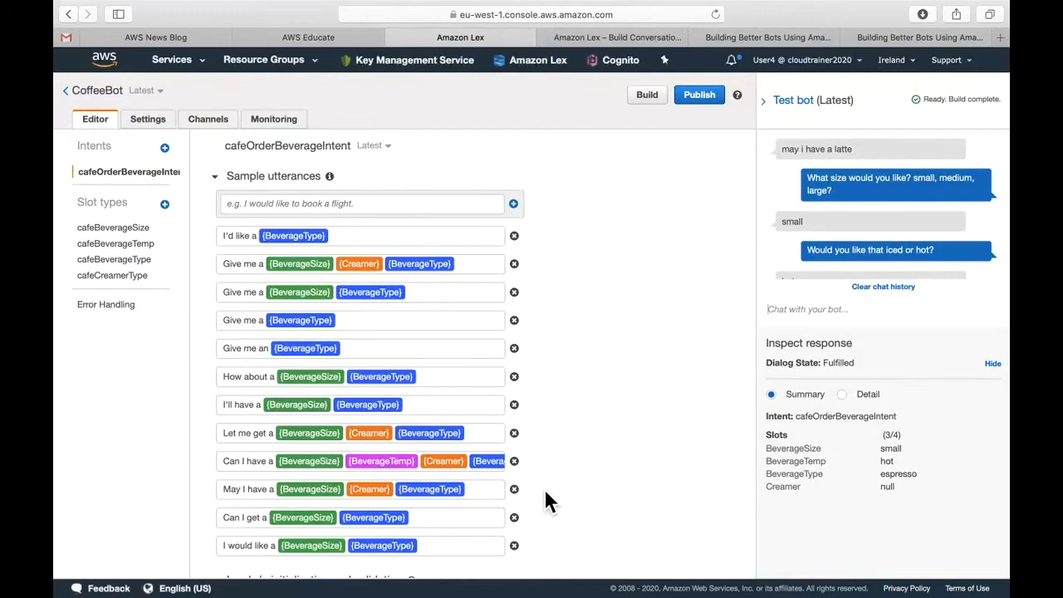
click(796, 63)
click(785, 304)
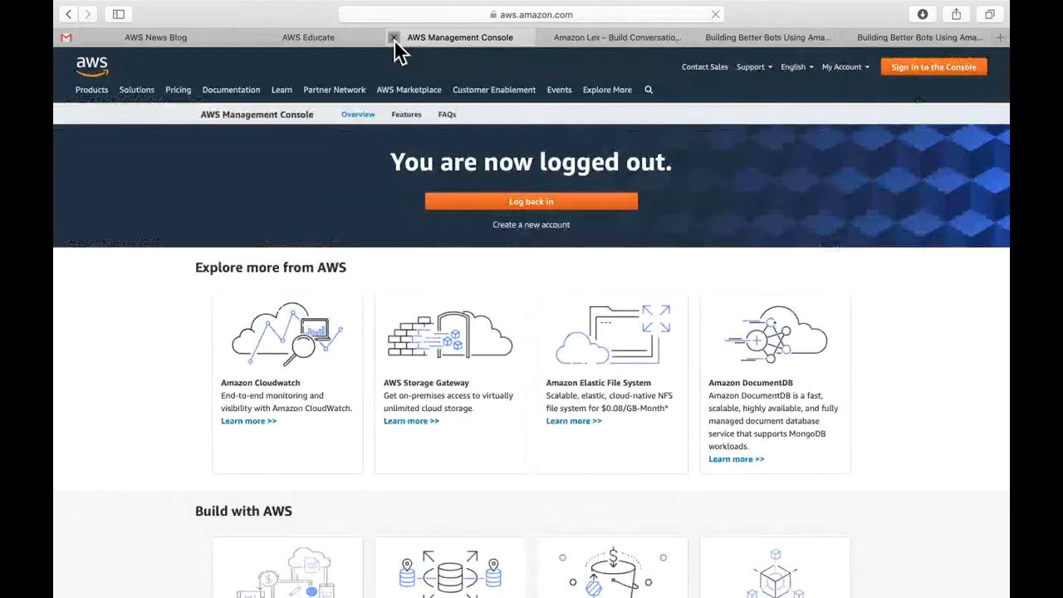
click(394, 39)
Open the AWS Educate sign-in page from its home page and sign in with the saved account e-mail and password.
click(330, 39)
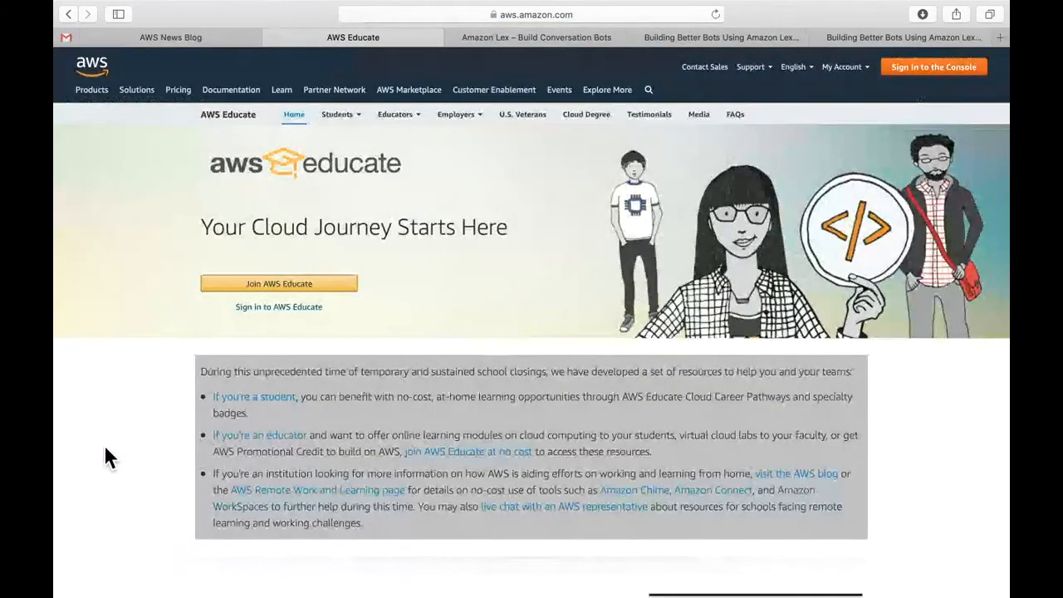
mouse_move(58, 460)
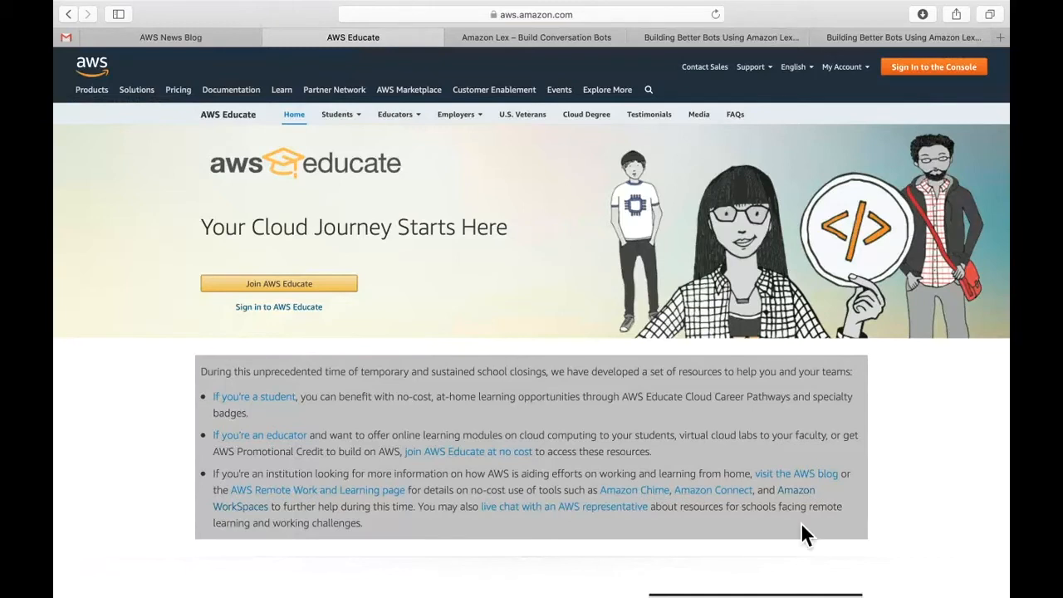
click(312, 309)
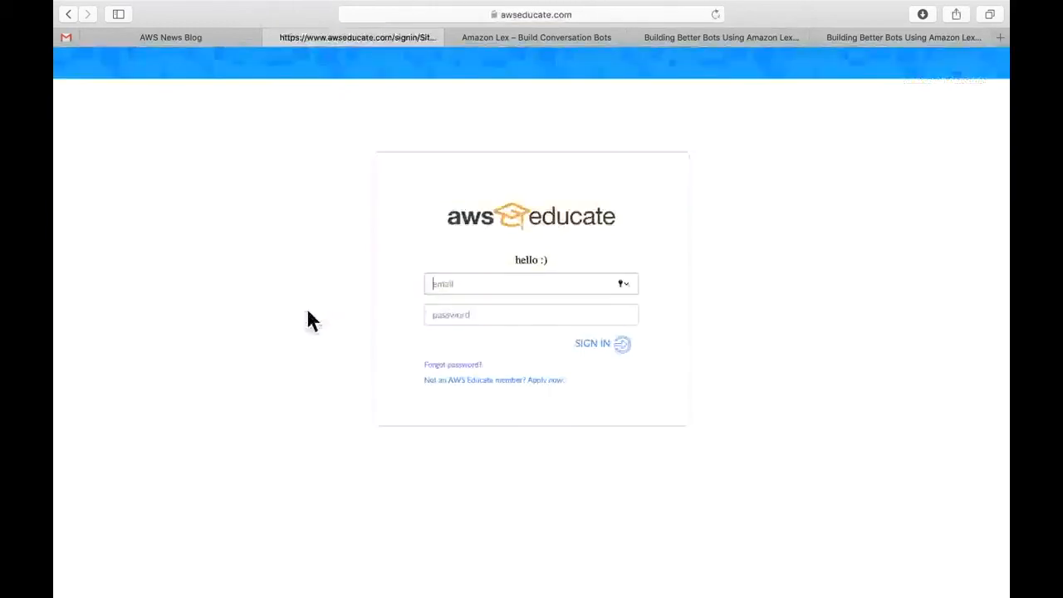
click(544, 284)
click(550, 308)
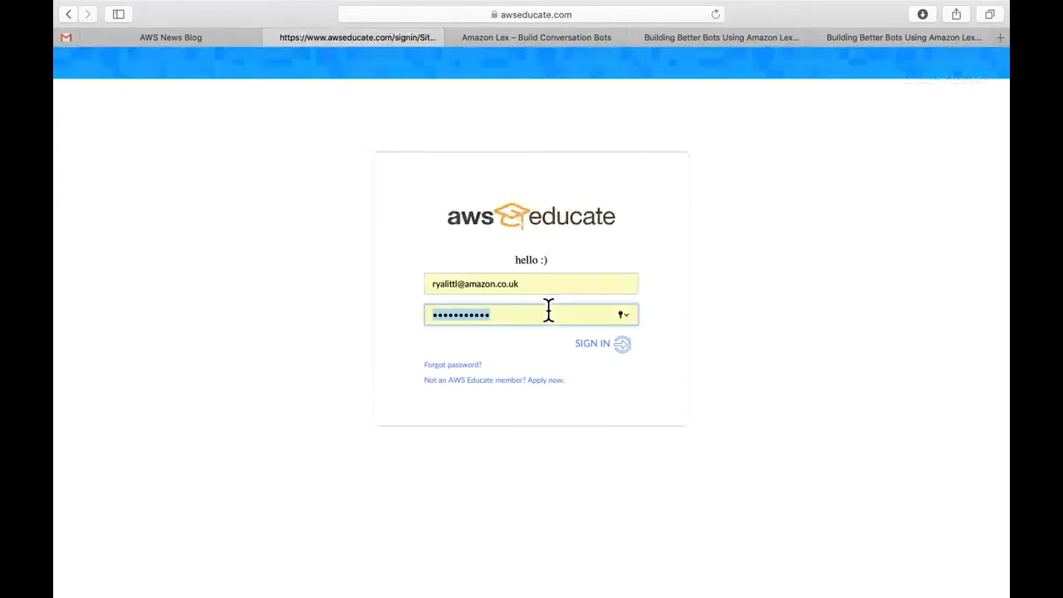
click(598, 349)
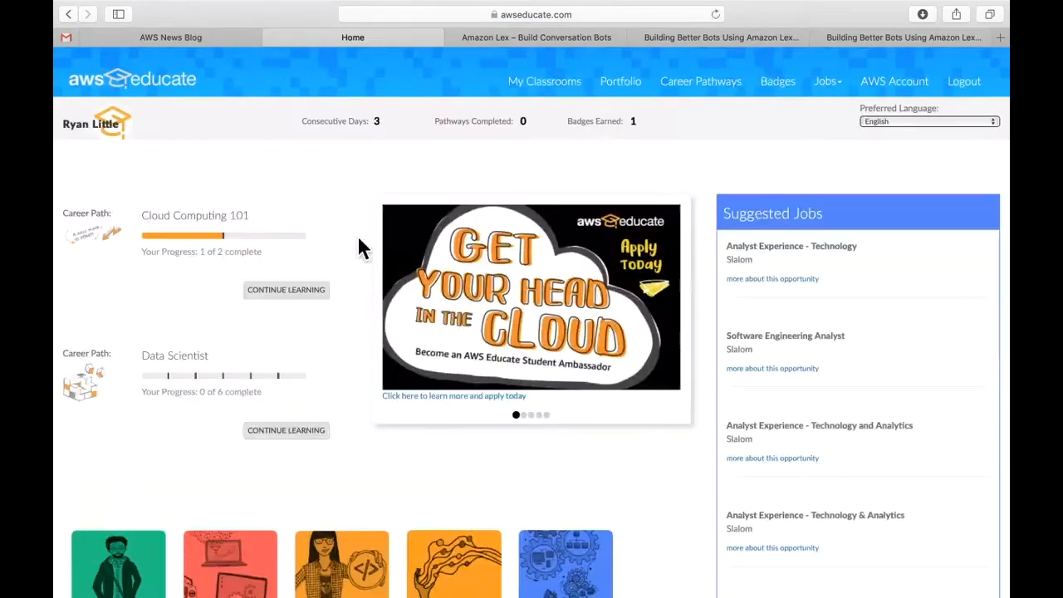
Open My Classrooms and continue to the AWS classroom that has $75 of credit per student.
click(557, 87)
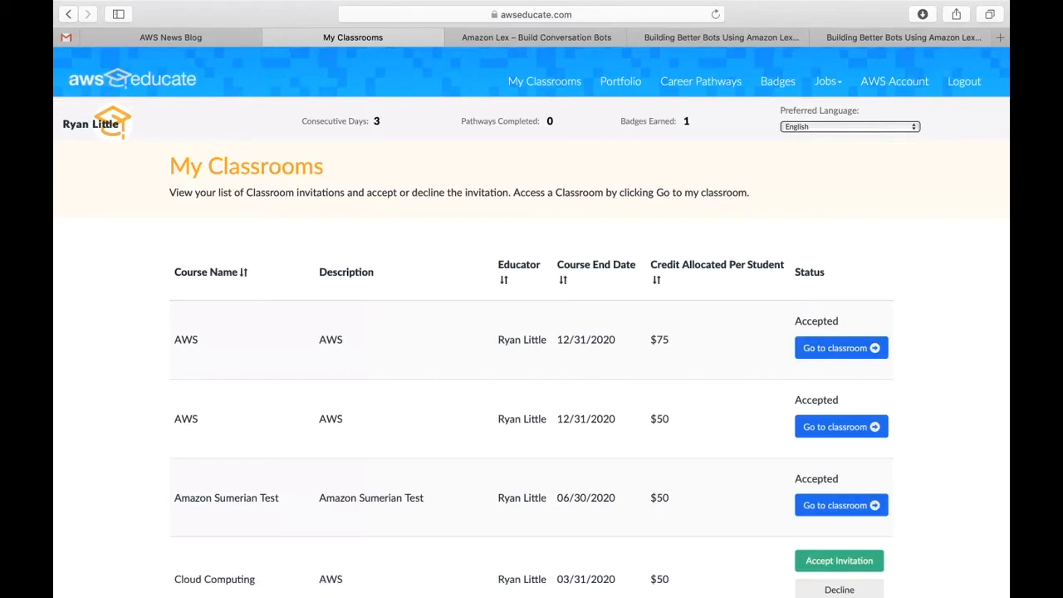
click(861, 359)
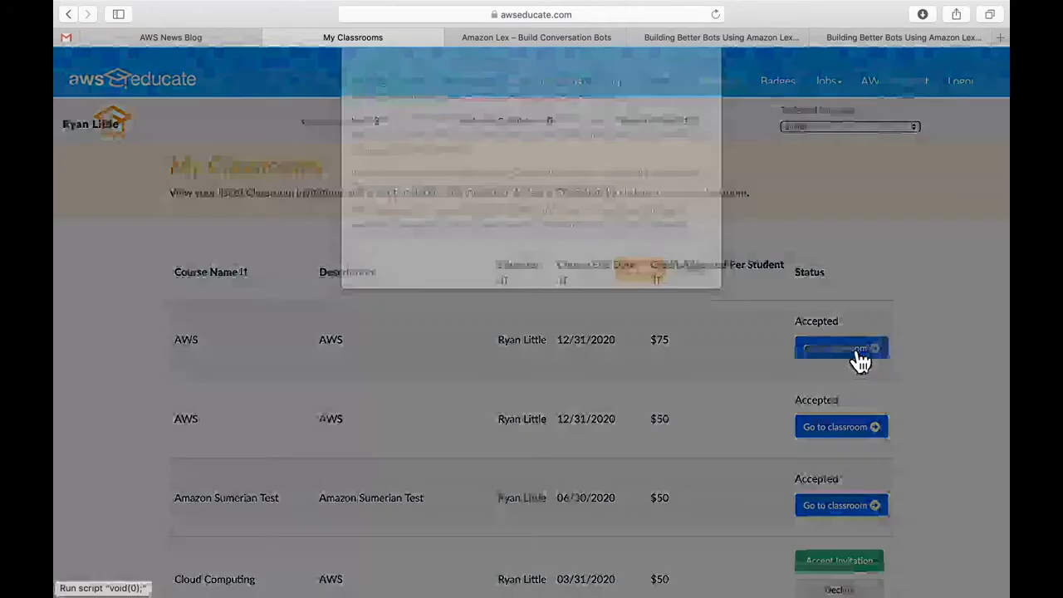
click(650, 322)
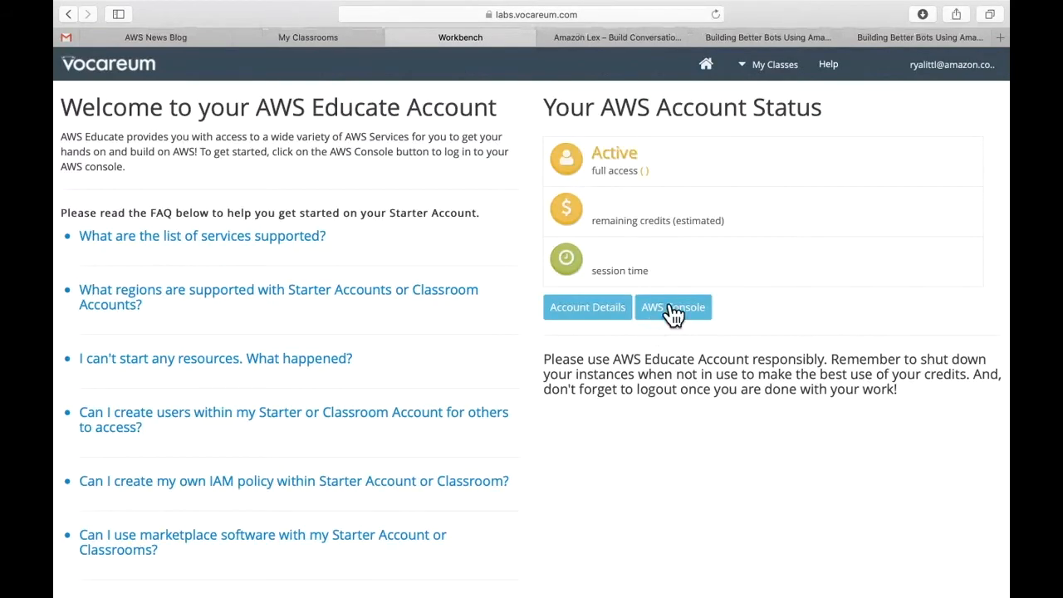
Launch the AWS Console from the Vocareum workbench, allow its blocked pop-up window, and view the list of regions without changing the selection.
click(690, 321)
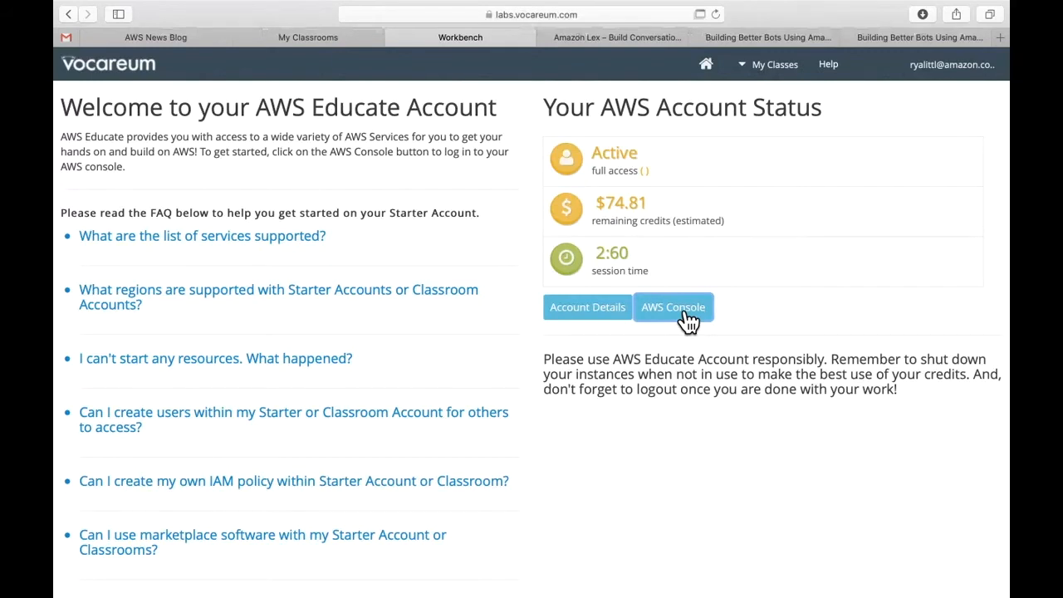
click(702, 15)
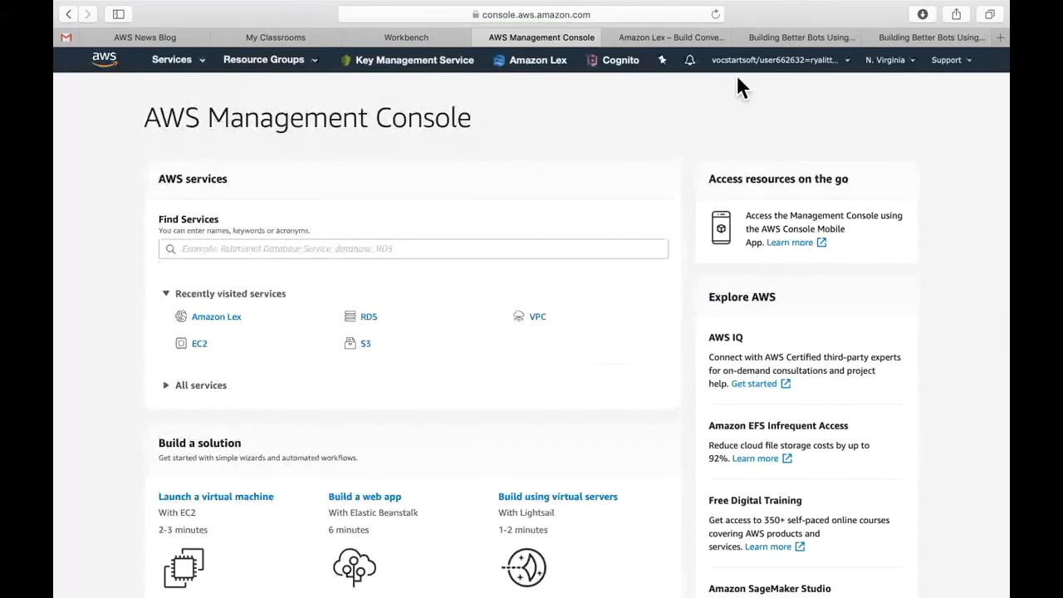
click(909, 66)
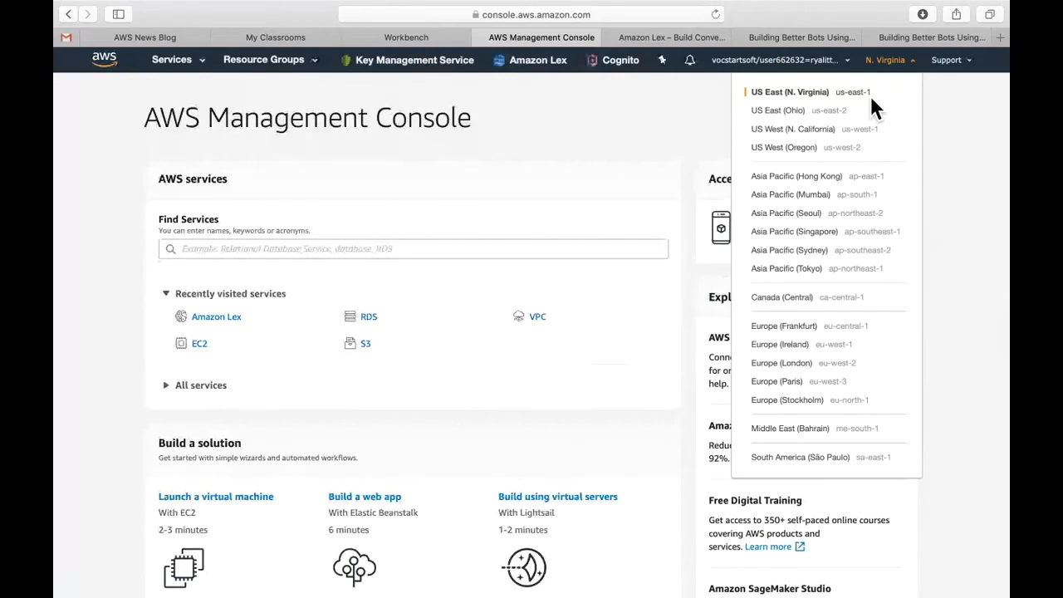
click(967, 141)
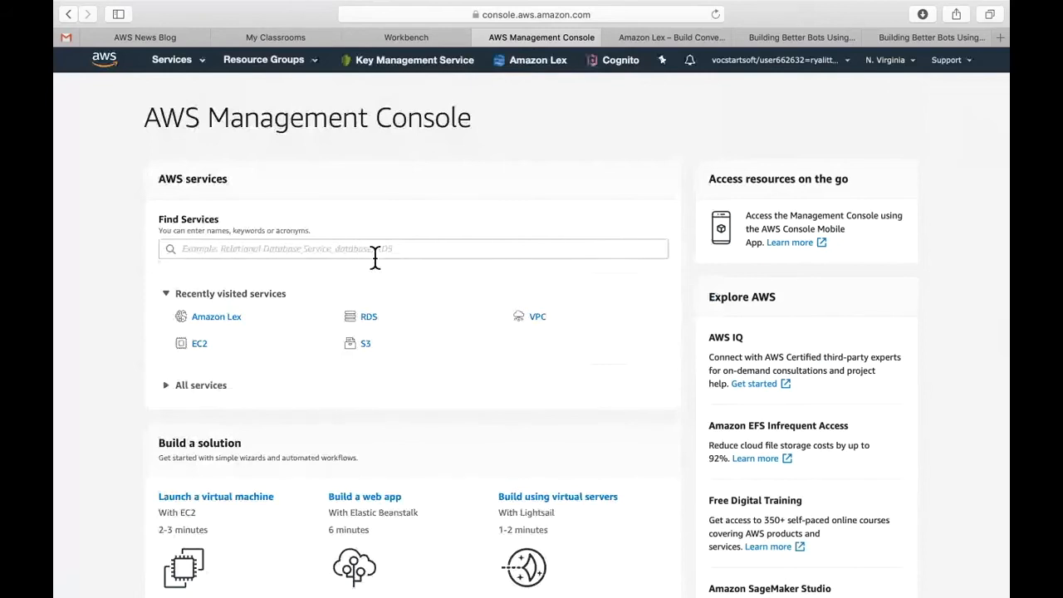
Search the AWS services for "lex", open Amazon Lex and get started with creating a bot.
click(210, 71)
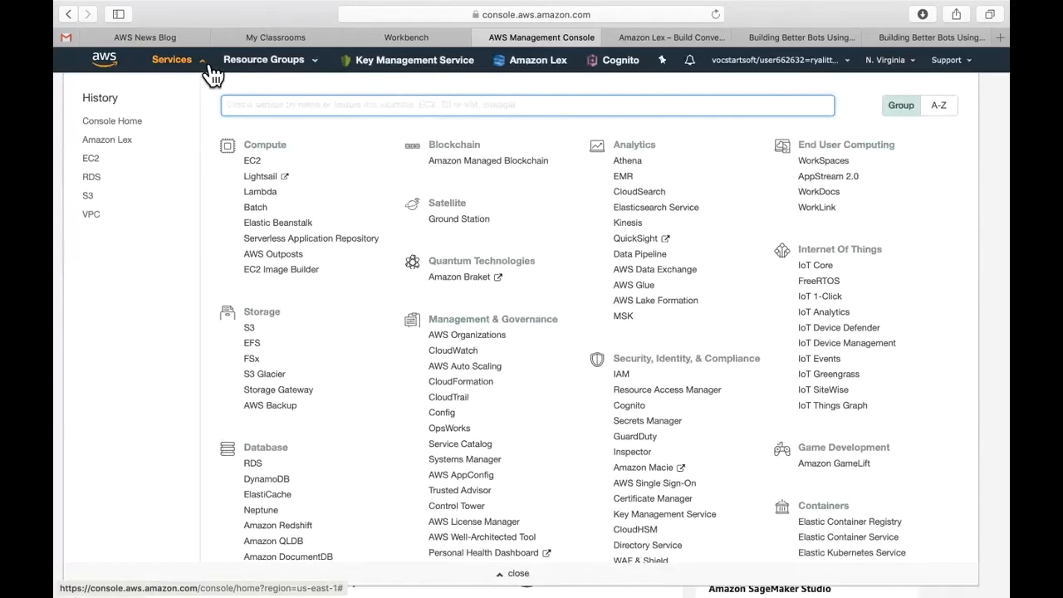
text(lex)
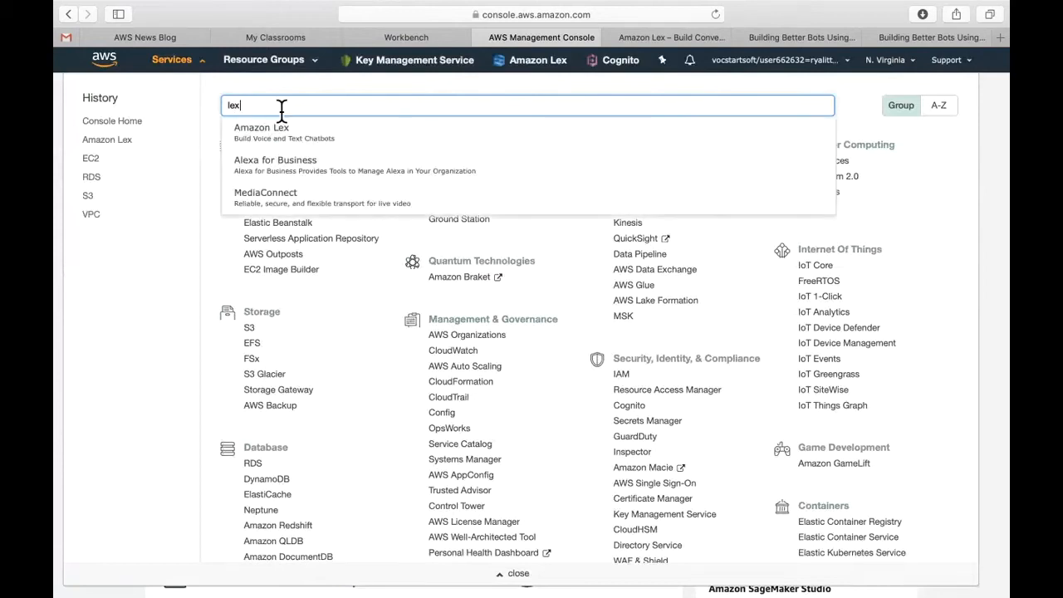
click(289, 147)
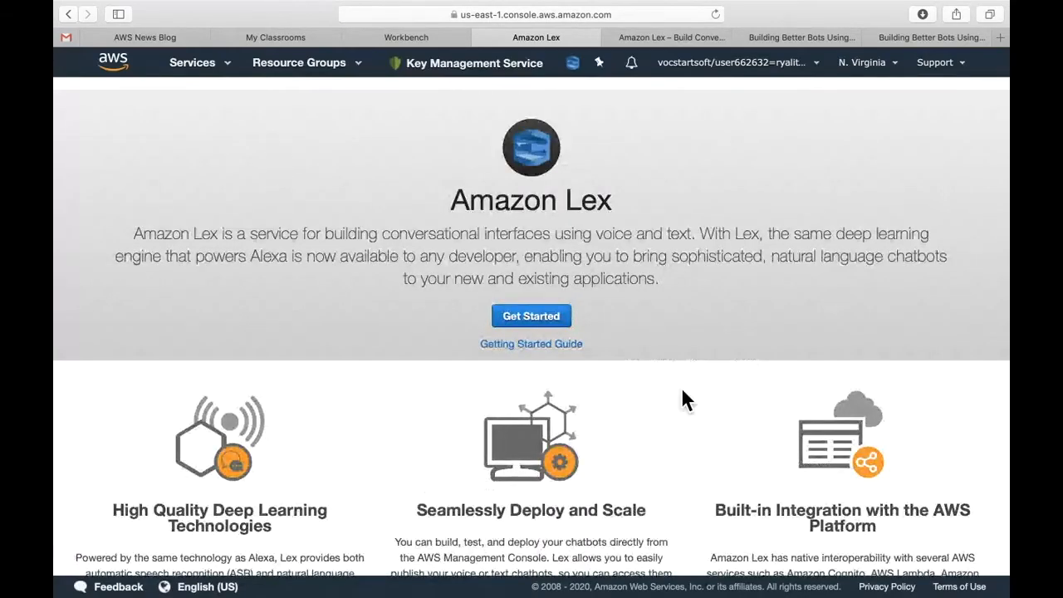
click(548, 320)
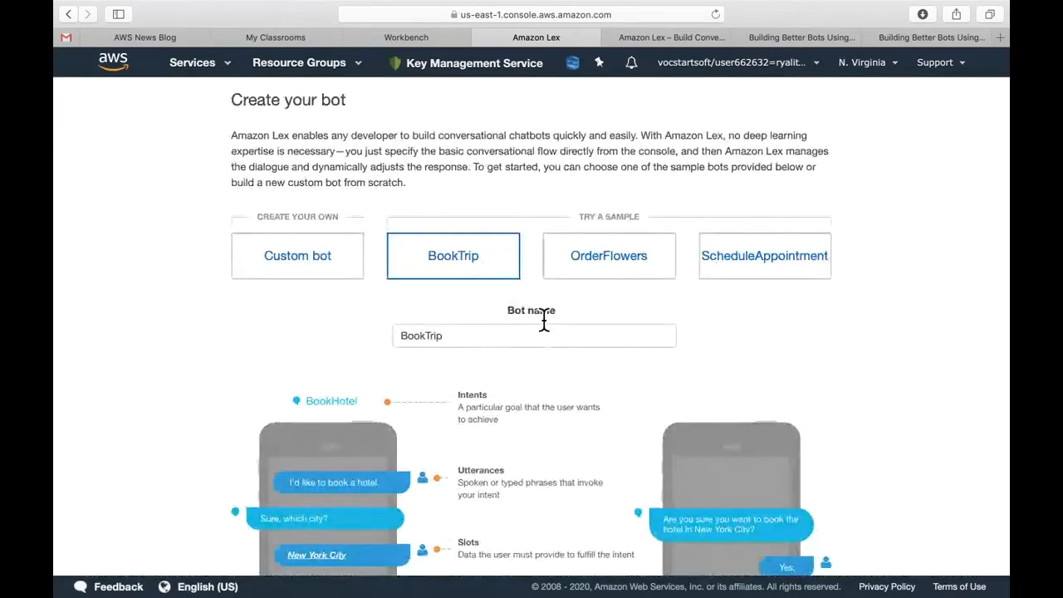
Check the Create Bot section of the demo guide and examine the BookTrip sample's diagram of intents, utterances, slots, prompts and fulfillment.
key(ctrl+Left)
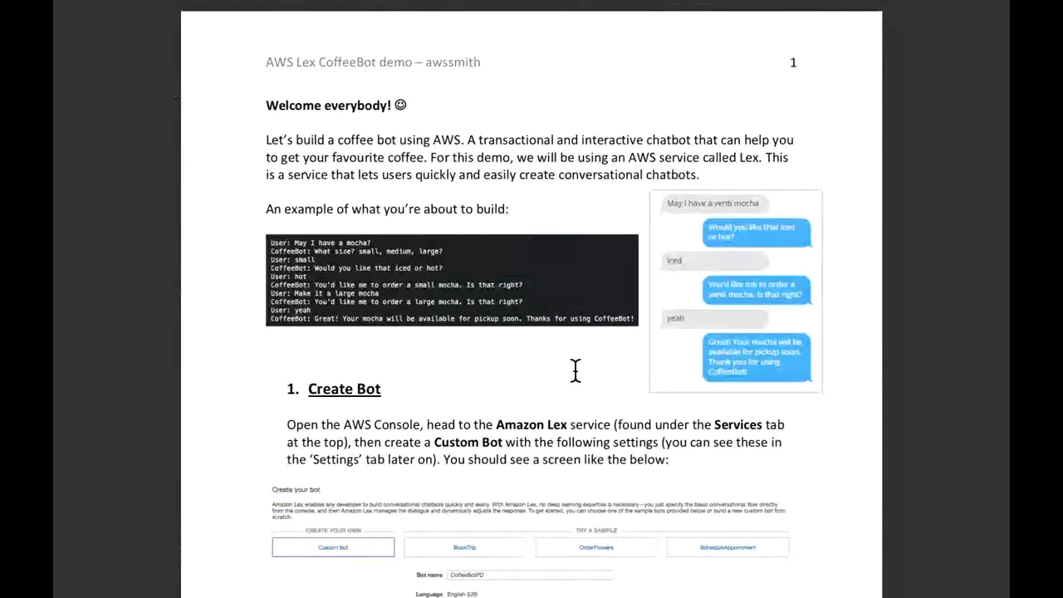
key(ctrl+Right)
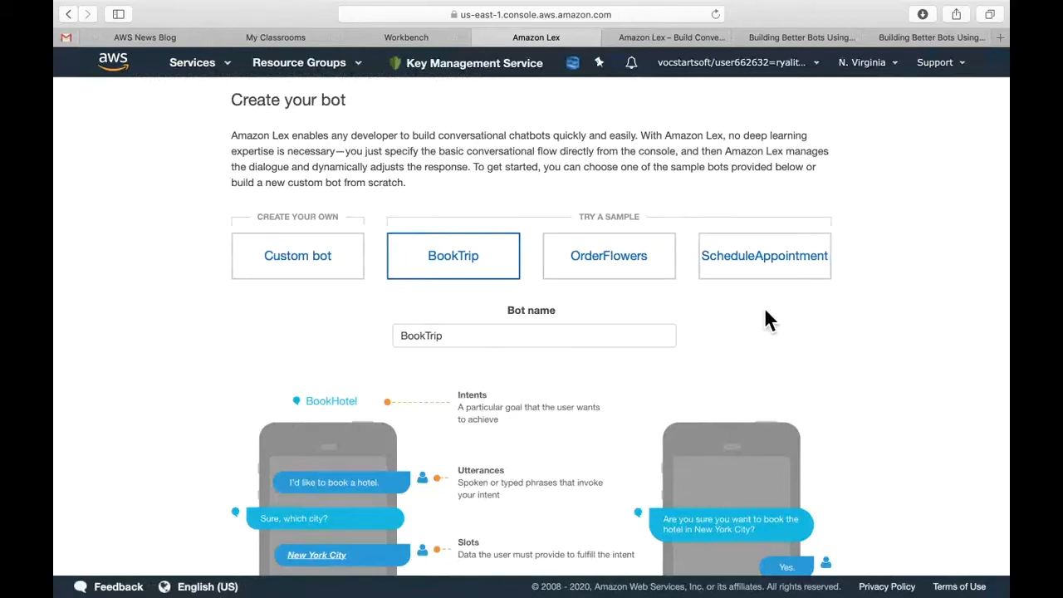
scroll(765, 316, down, 2)
scroll(768, 320, down, 2)
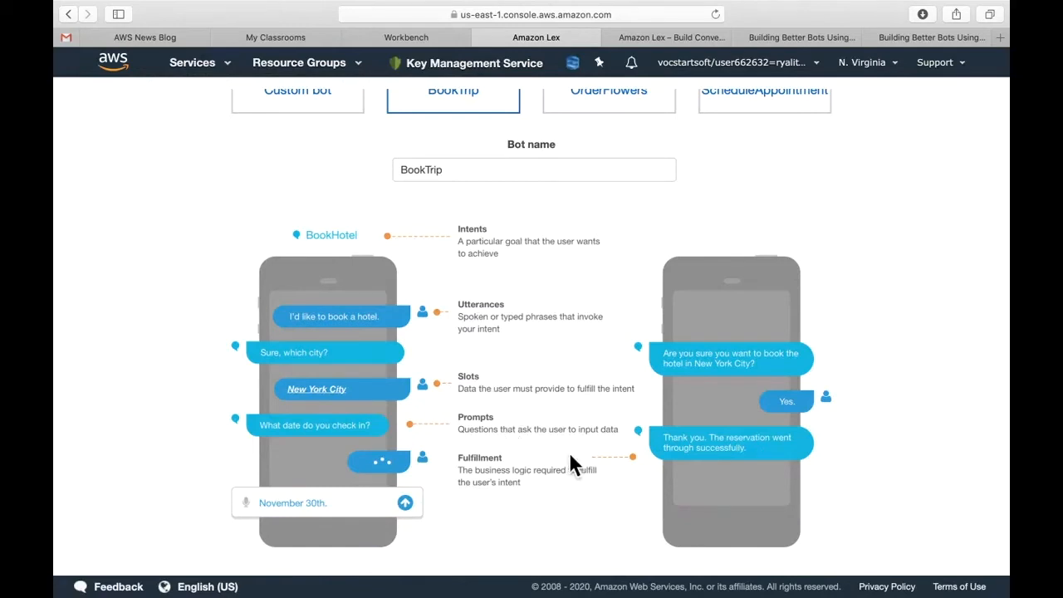
scroll(586, 400, up, 1)
scroll(587, 399, down, 2)
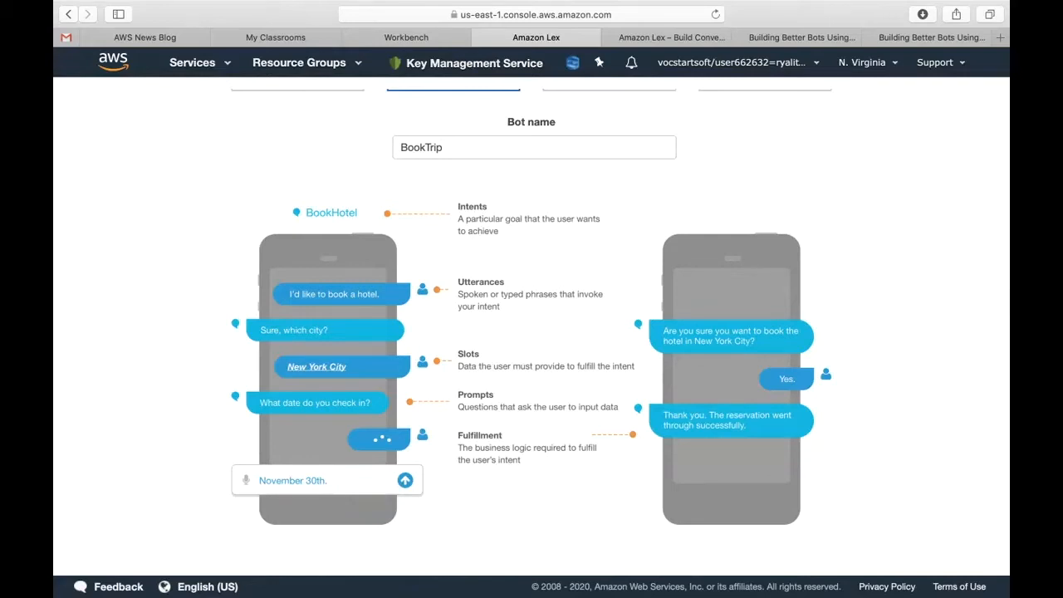
scroll(864, 228, up, 3)
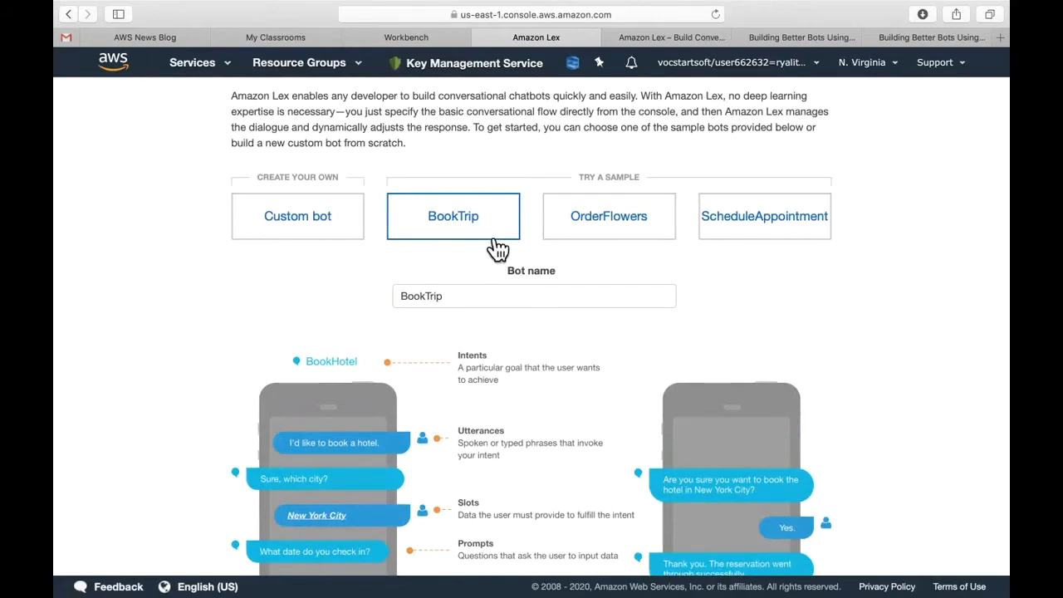
Choose to create a custom bot and name it CoffeeBot.
click(322, 222)
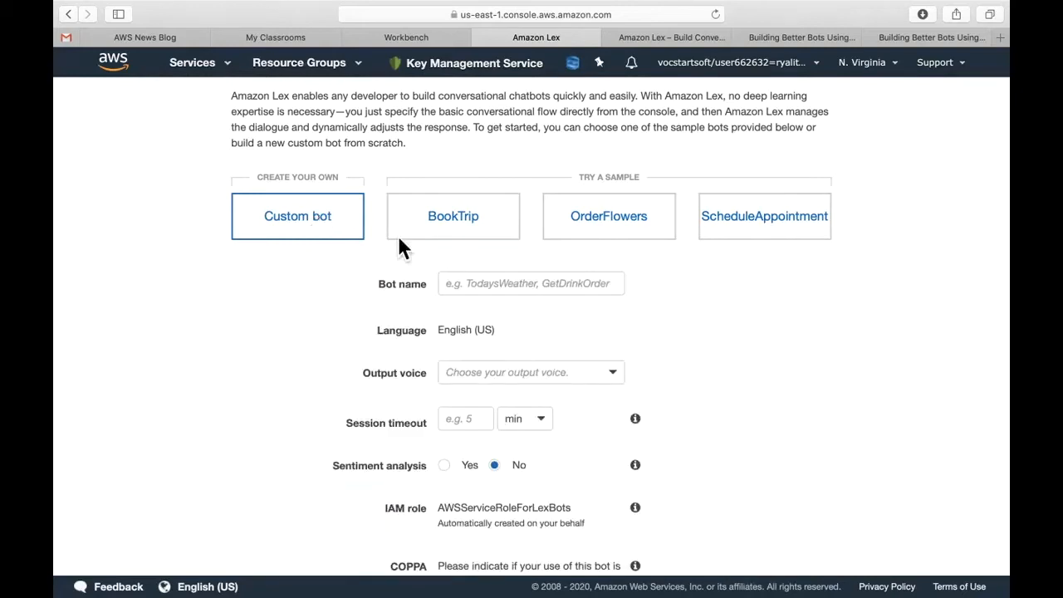
click(482, 283)
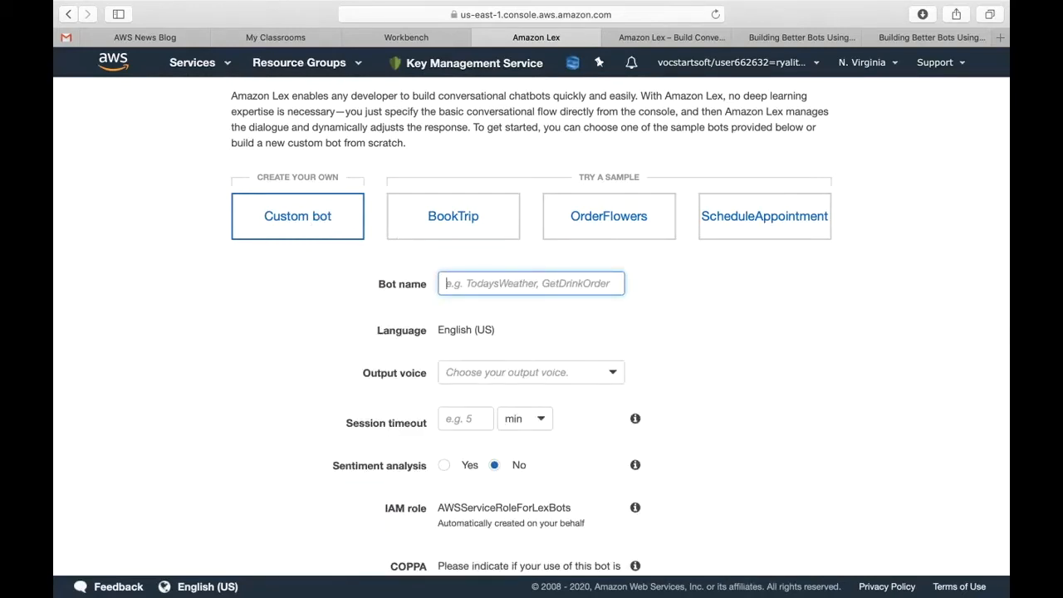
text(Coffee)
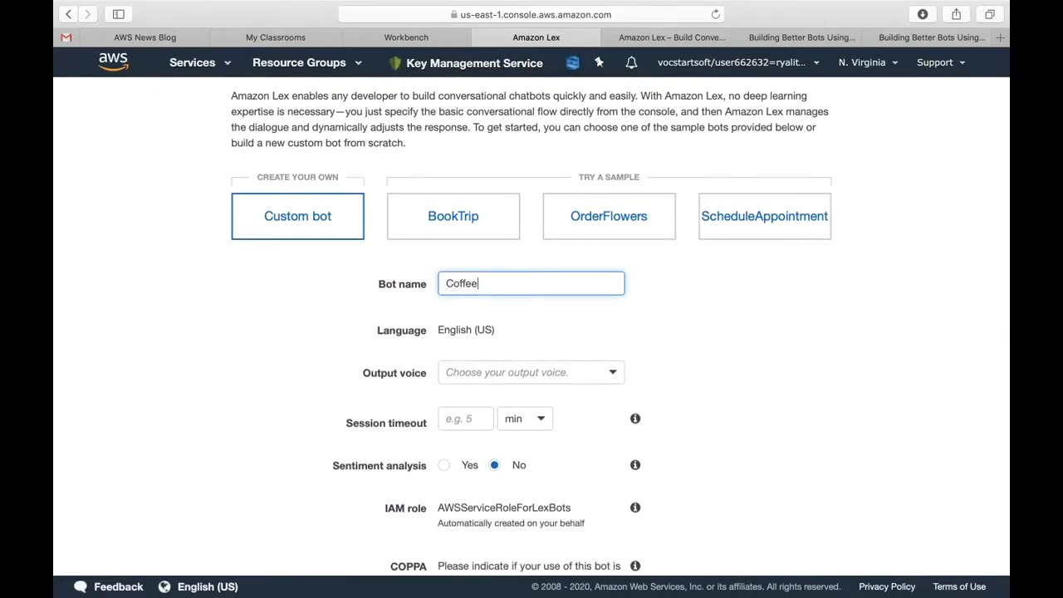
text(Bot)
scroll(929, 499, down, 3)
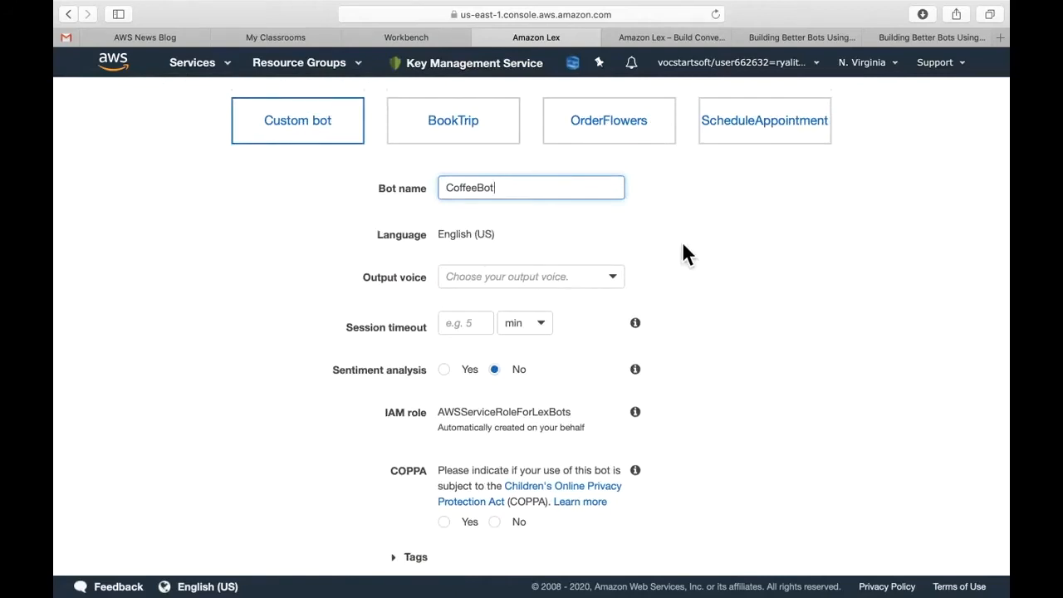
click(883, 276)
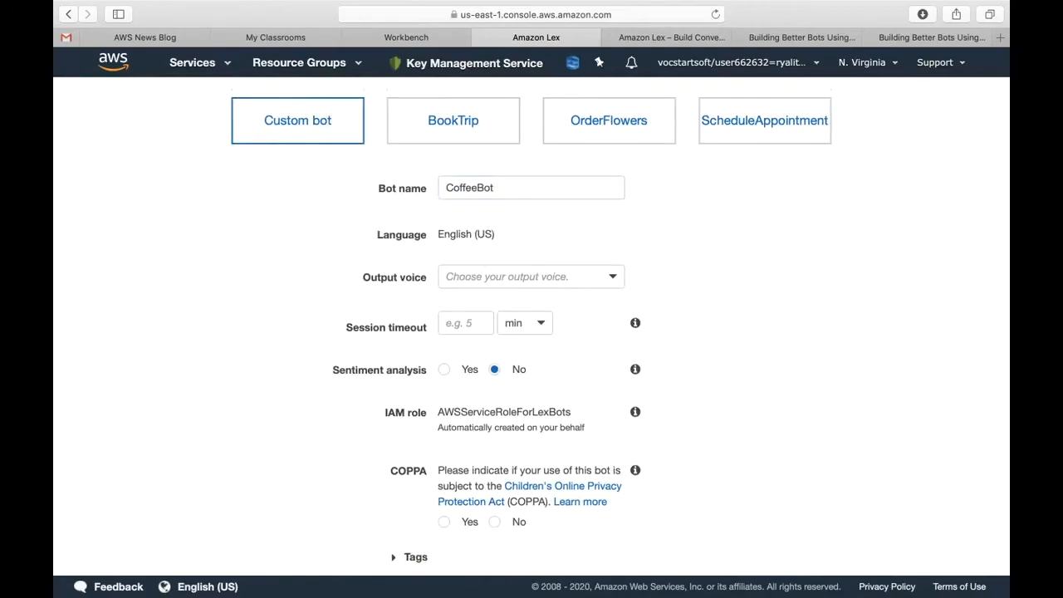
Set the bot's output voice to Salli and raise the computer's sound volume.
click(621, 282)
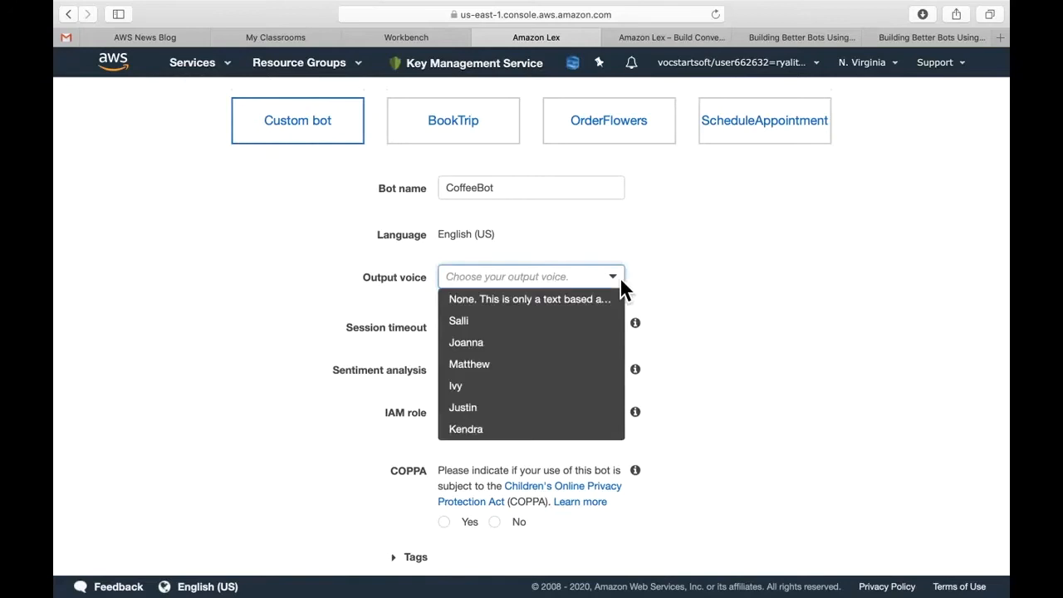
click(545, 324)
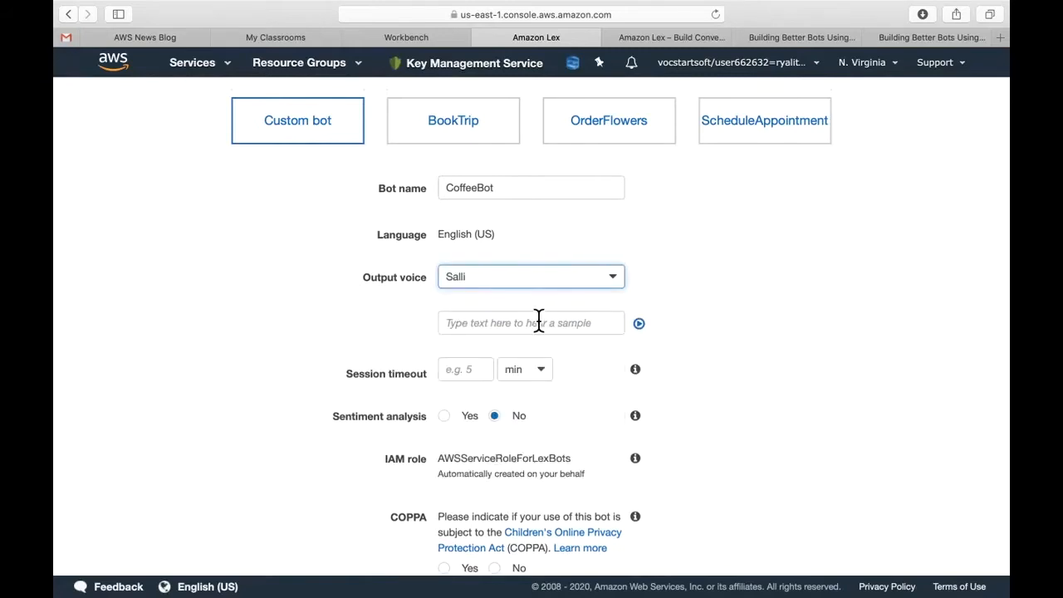
key(XF86AudioRaiseVolume)
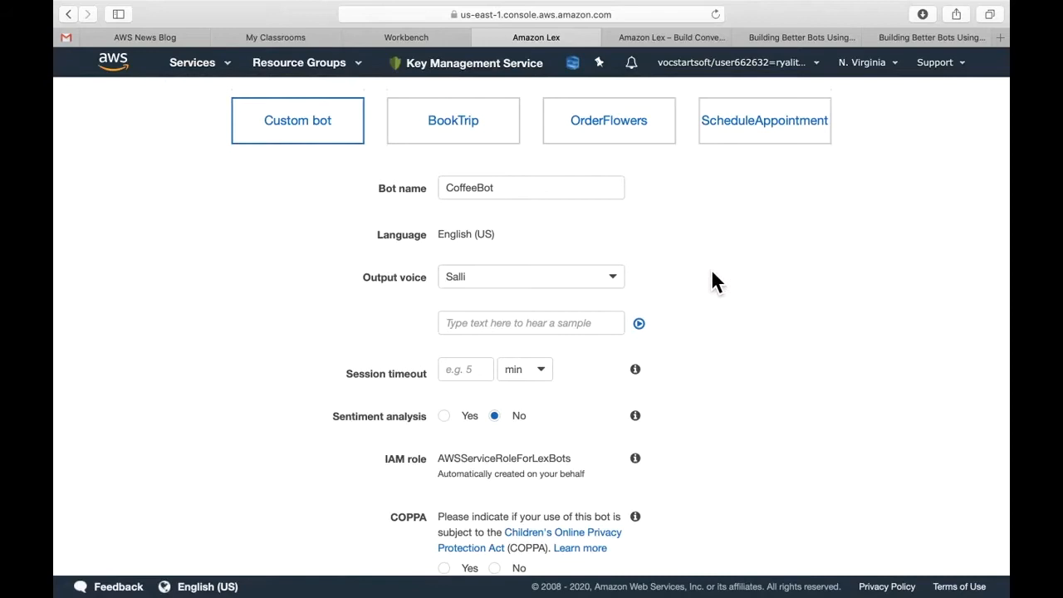
Try Joanna, Matthew and Kimberly as the bot's output voice, and return the selection to Salli.
click(614, 280)
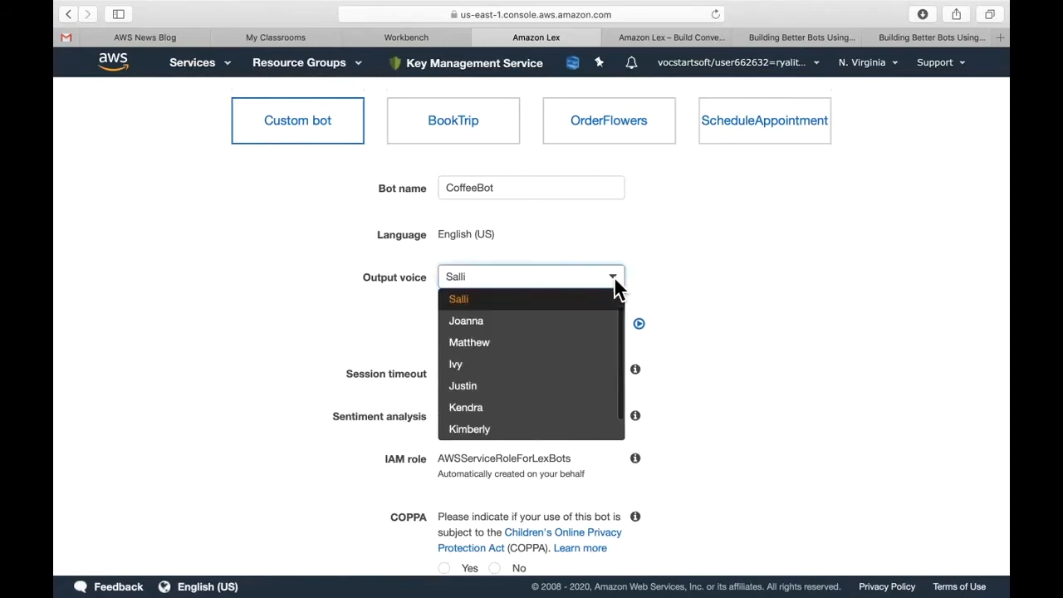
click(596, 328)
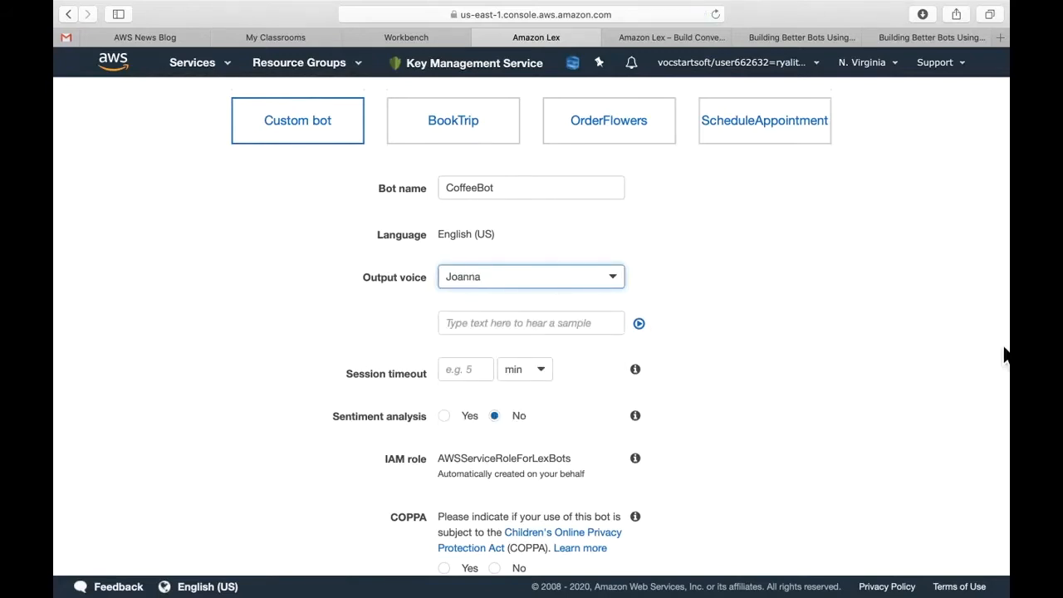
click(614, 281)
click(584, 322)
click(618, 276)
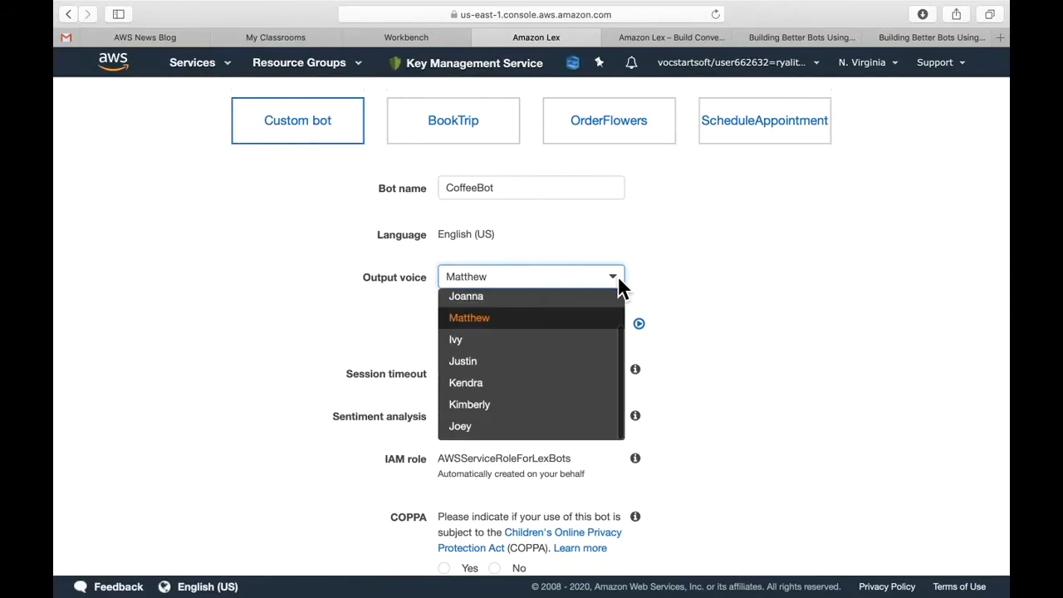
click(568, 403)
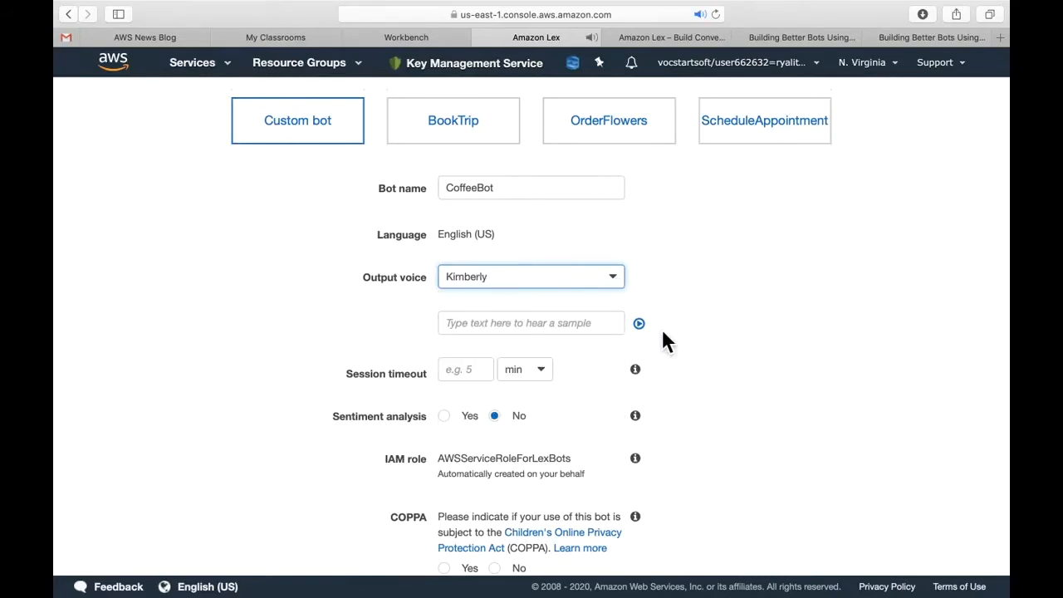
click(617, 285)
scroll(603, 330, up, 2)
click(603, 324)
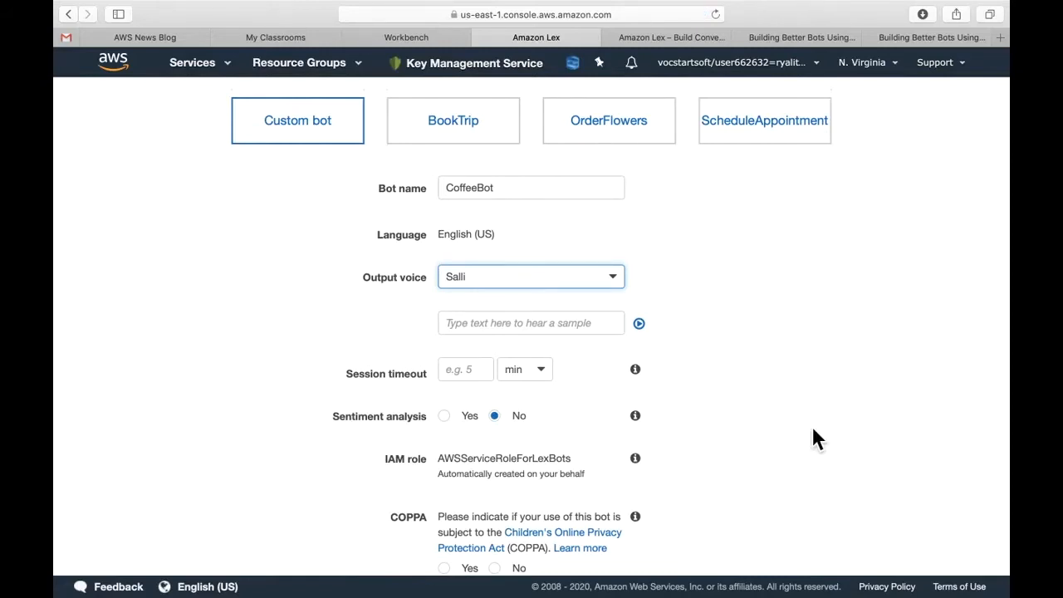
Set the bot's session timeout to 5 minutes, checking the explanation of what the timeout controls.
click(451, 374)
mouse_move(644, 374)
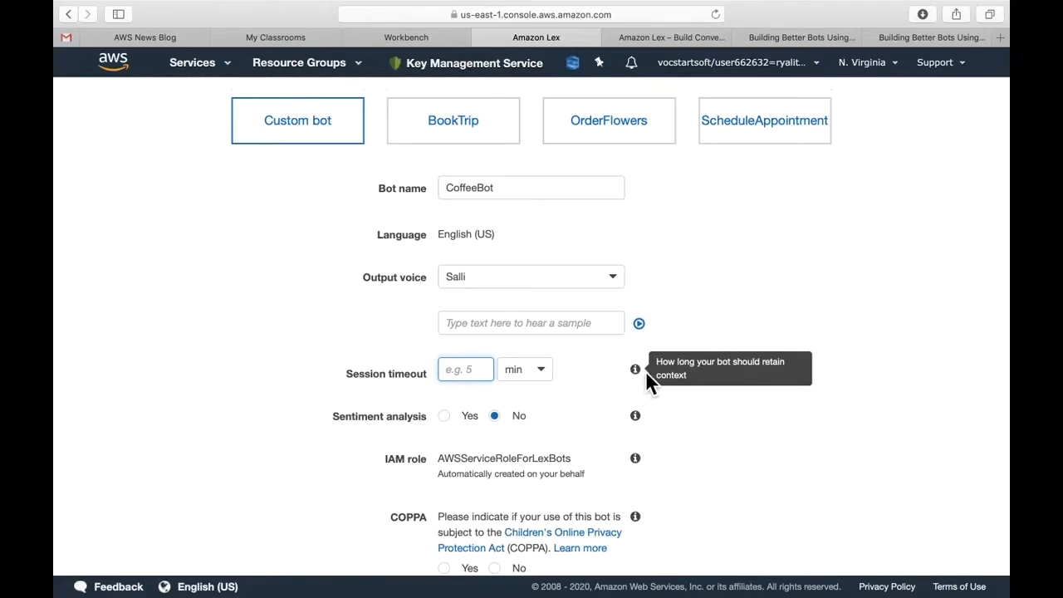
text(5)
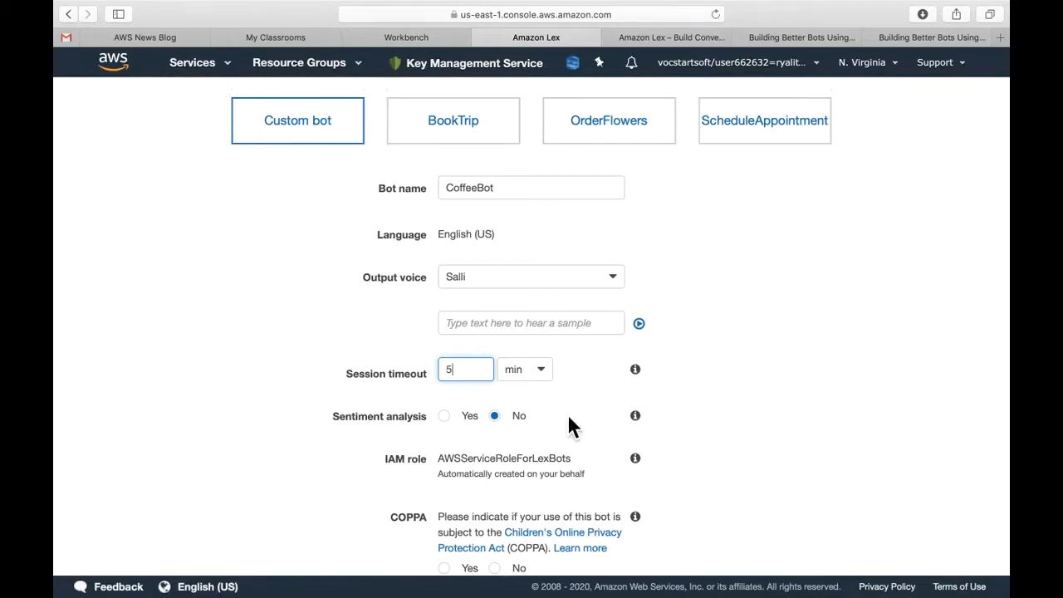
Answer No to the COPPA question, leaving sentiment analysis off, and create the bot.
mouse_move(642, 418)
scroll(745, 432, down, 3)
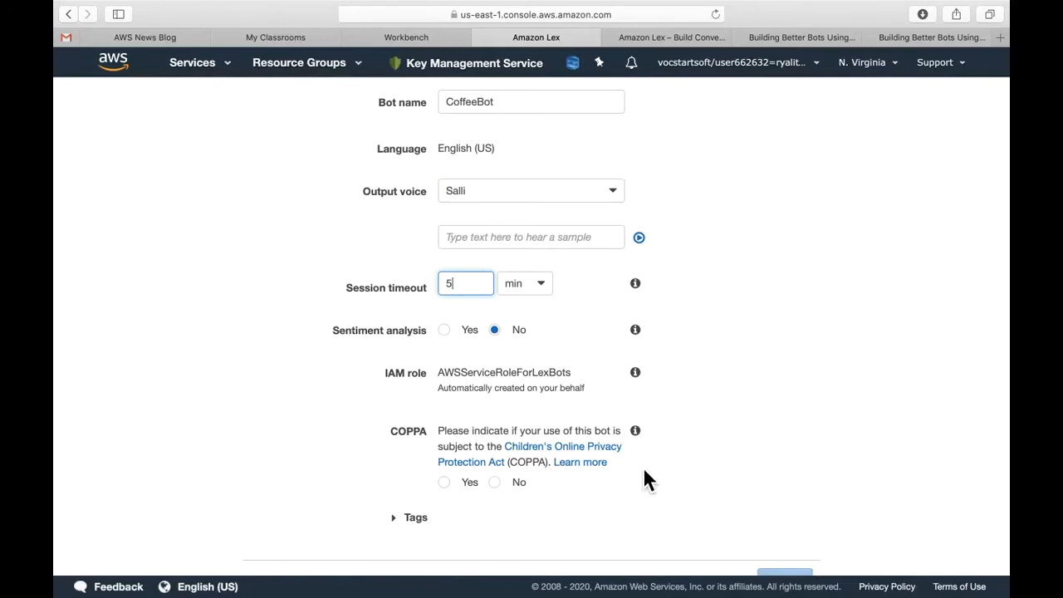
scroll(644, 469, down, 1)
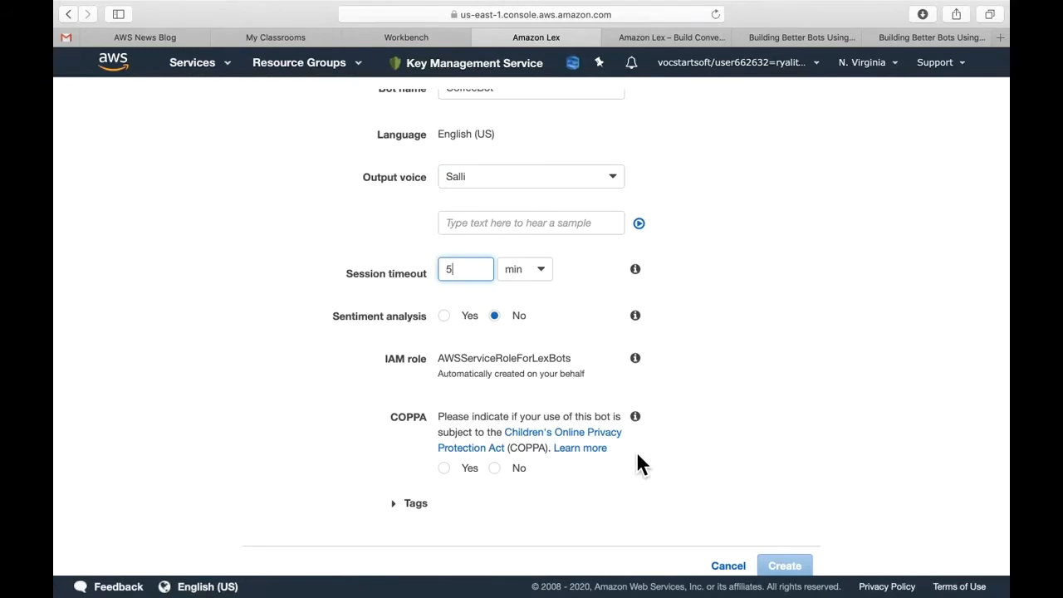
click(504, 472)
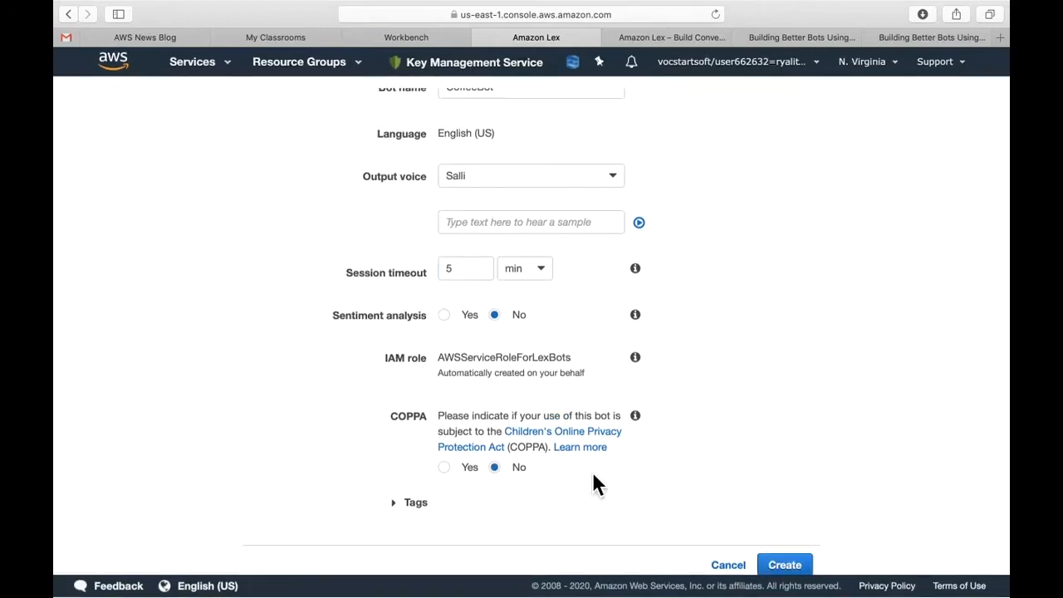
click(794, 570)
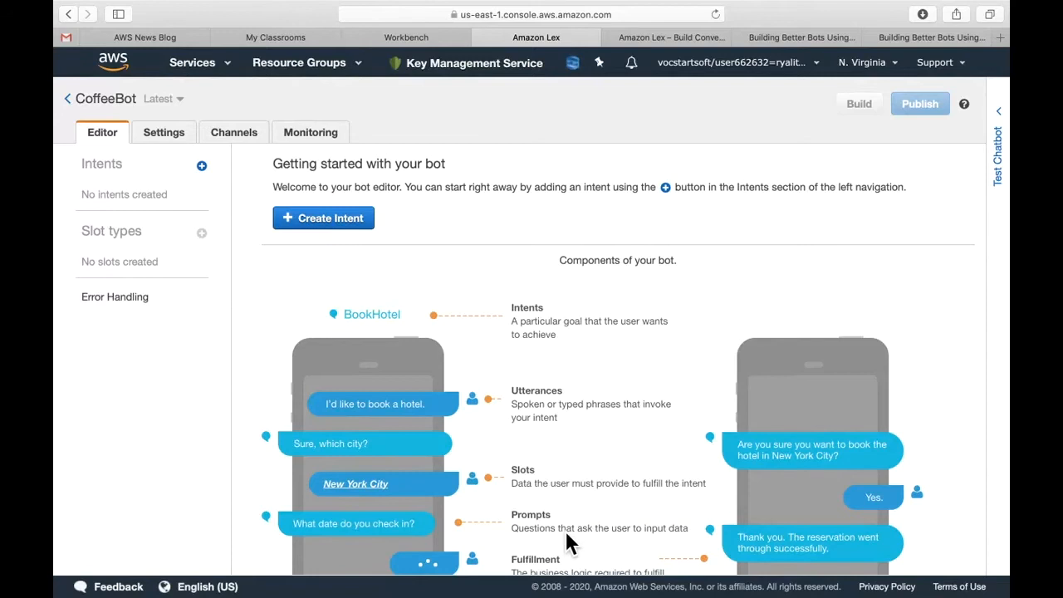
Create a new intent named cafeOrderBeverageIntent in CoffeeBot, with no space in the name.
scroll(565, 530, down, 2)
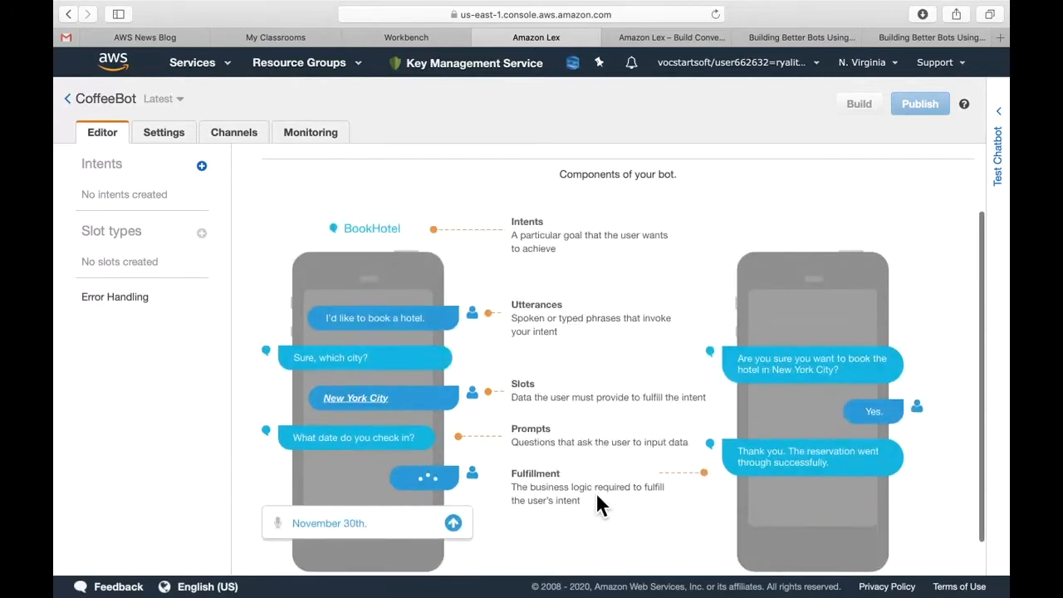
scroll(597, 497, up, 2)
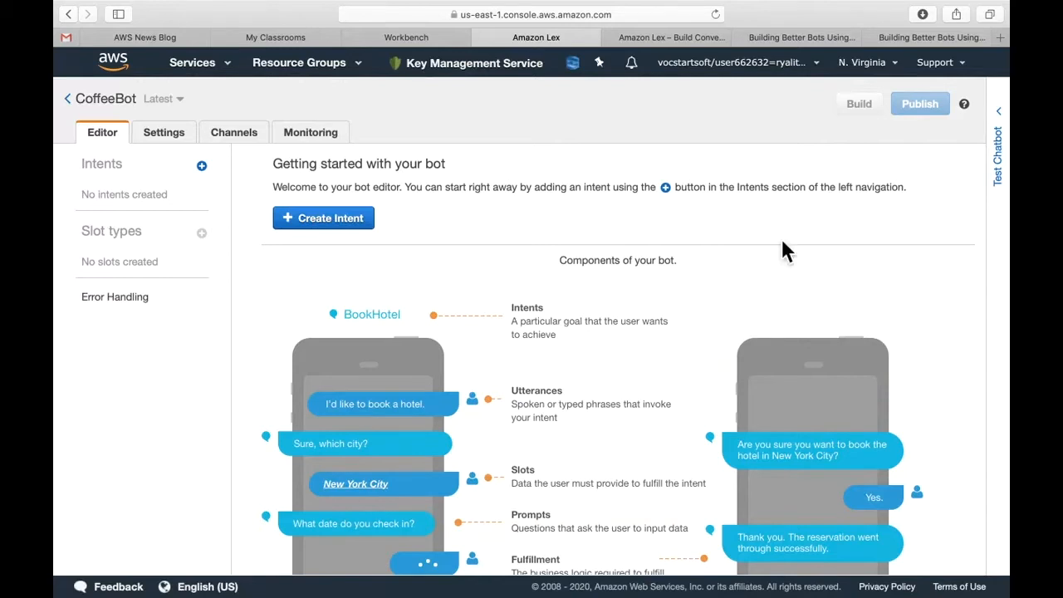
click(362, 222)
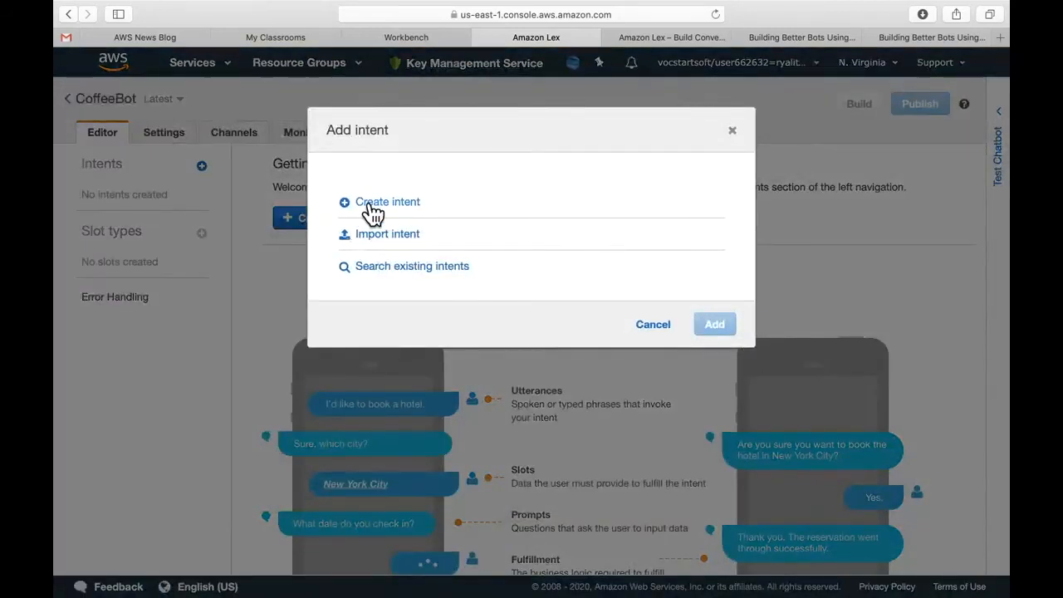
click(370, 204)
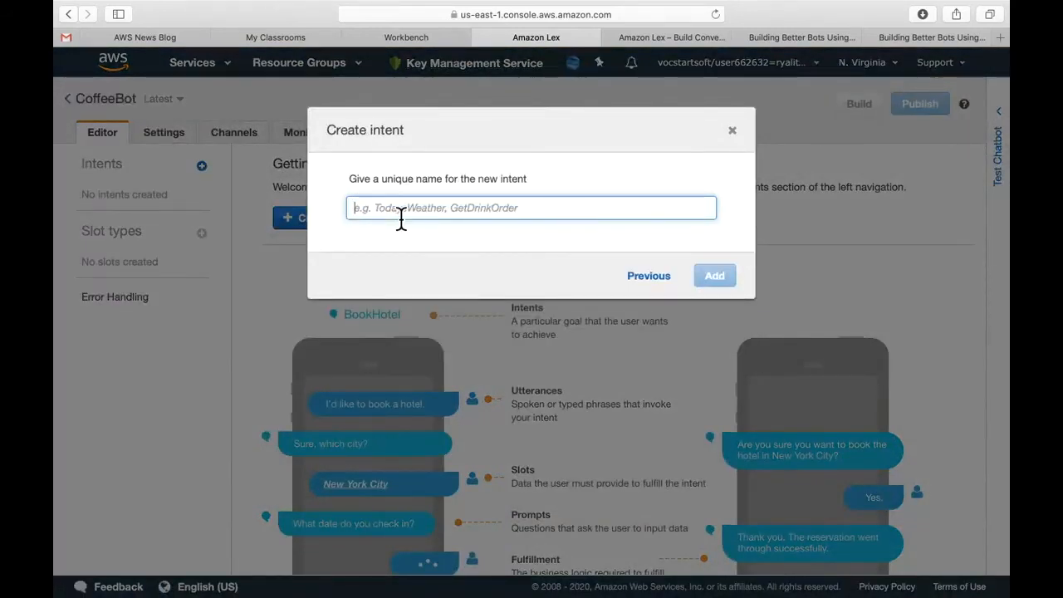
text(cafeOrd)
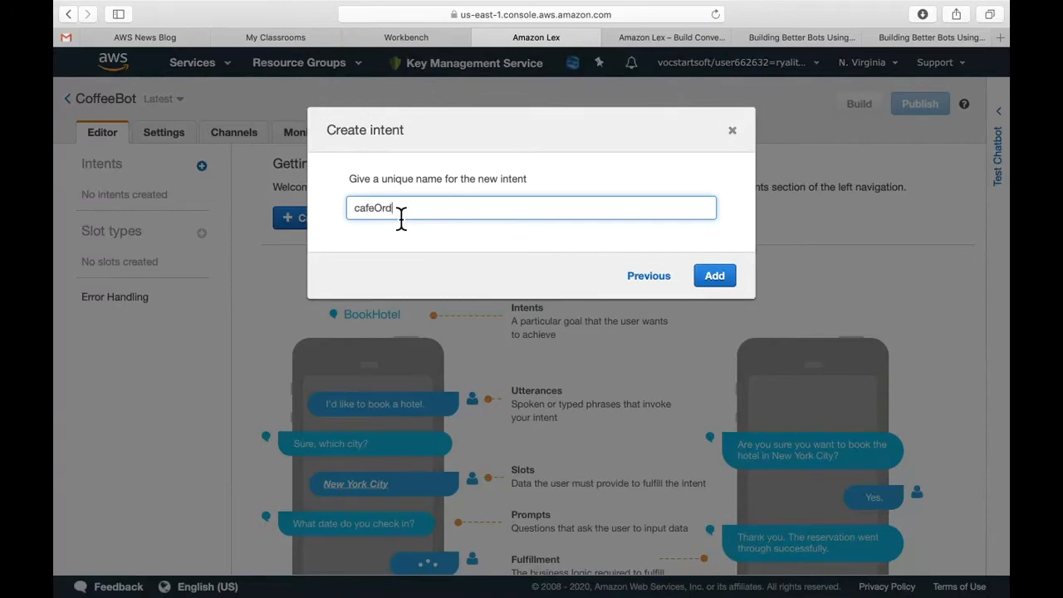
text(erFever)
text(ageIntent)
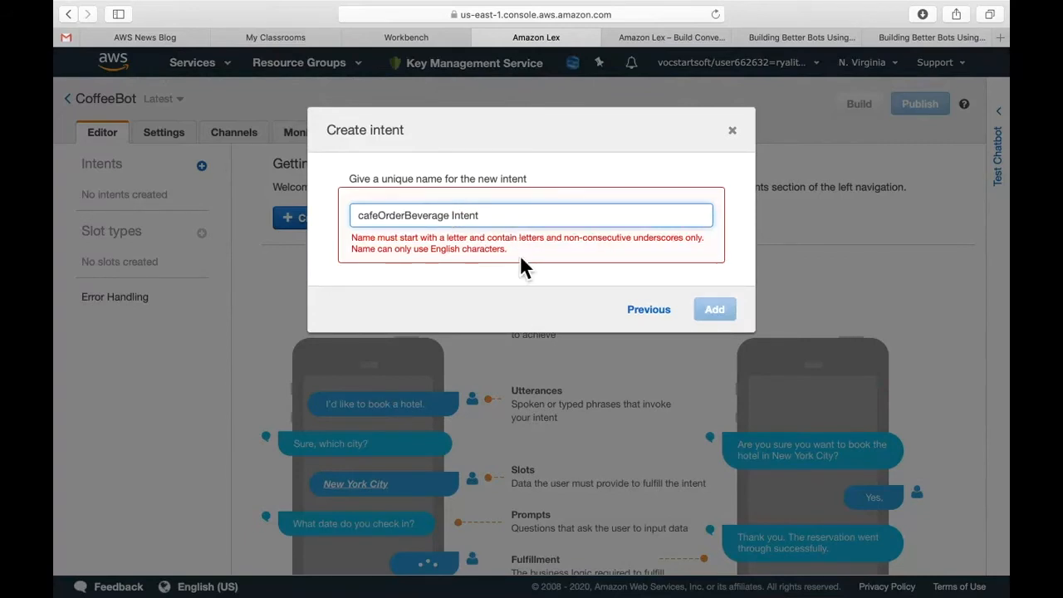
click(457, 216)
key(BackSpace)
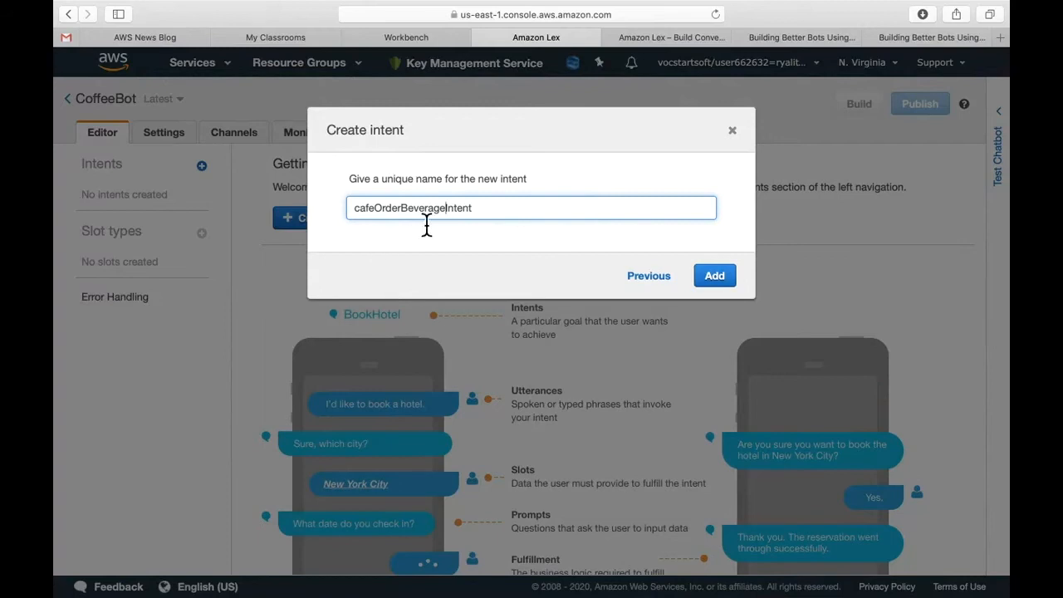
click(724, 279)
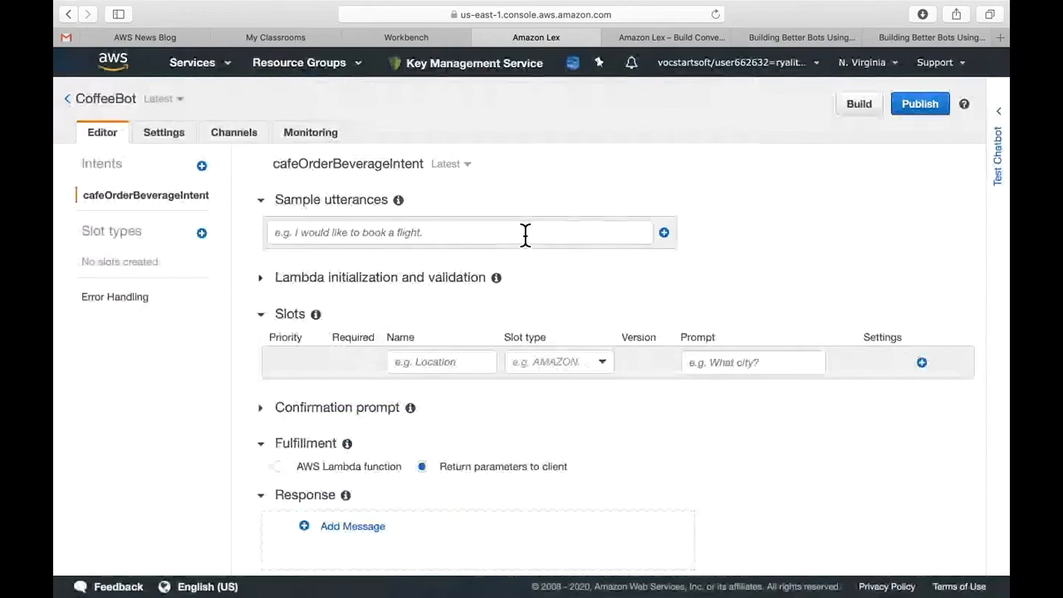
Copy "I would like a {BeverageSize} {BeverageType}" from the demo guide's Create Order Beverage Intent section and add it as a sample utterance in Amazon Lex.
key(ctrl+Left)
scroll(534, 242, down, 5)
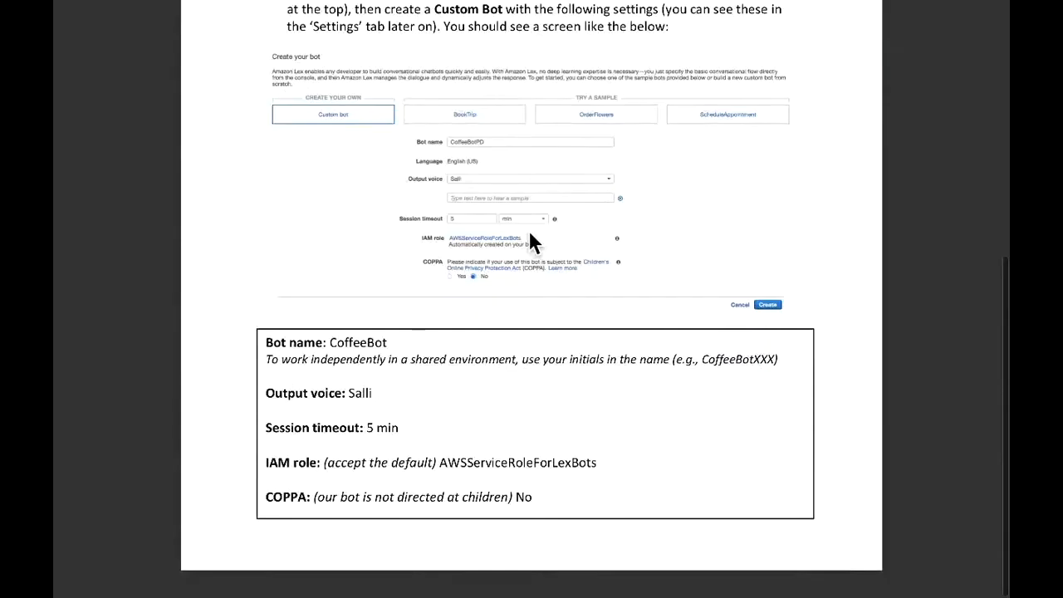
scroll(530, 236, down, 12)
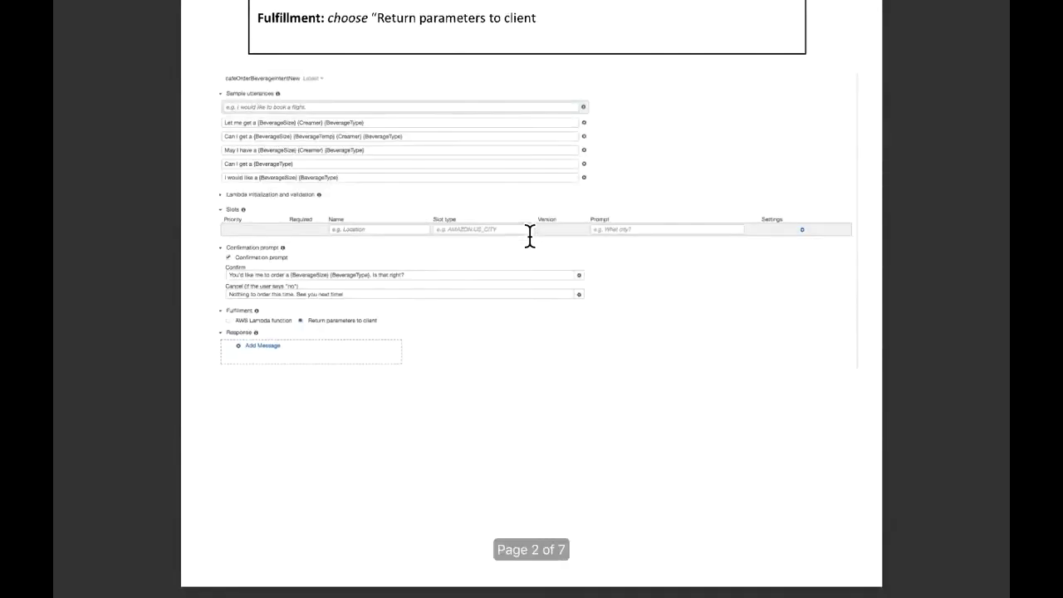
scroll(530, 236, up, 4)
scroll(490, 240, down, 1)
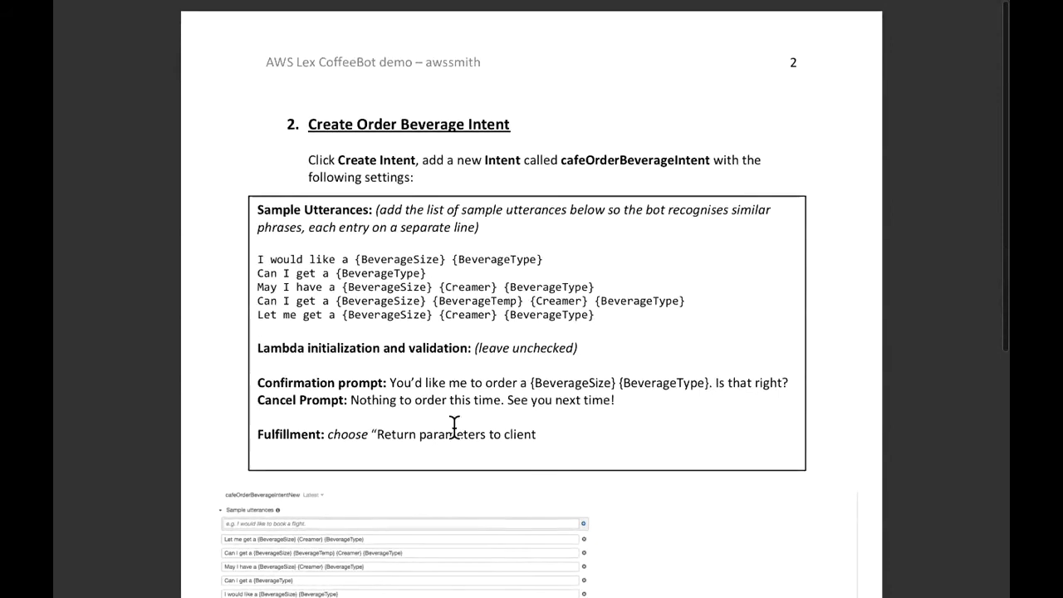
drag(551, 260, 273, 263)
key(super+c)
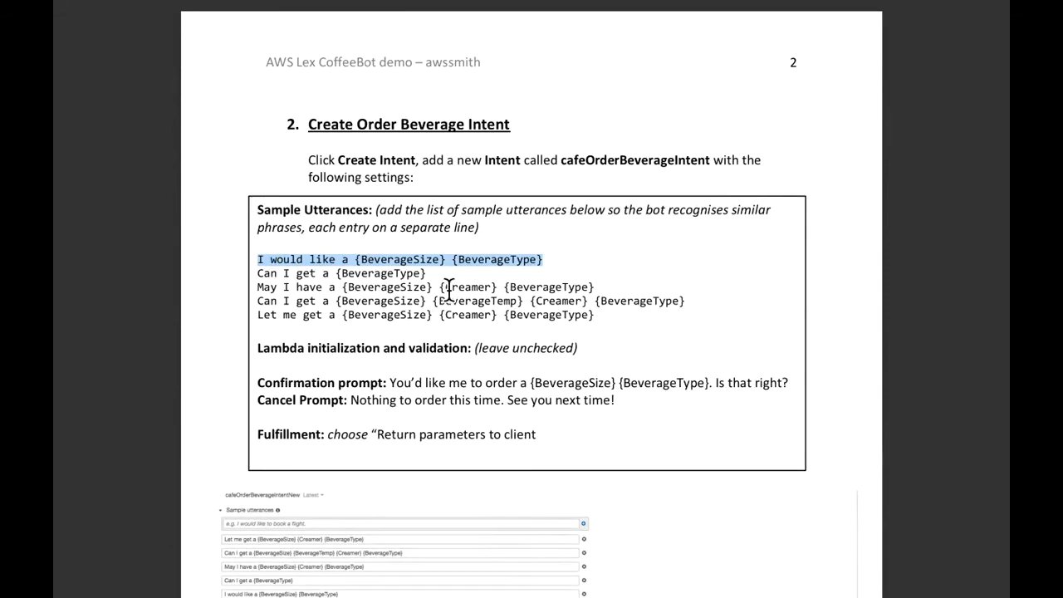
key(ctrl+Right)
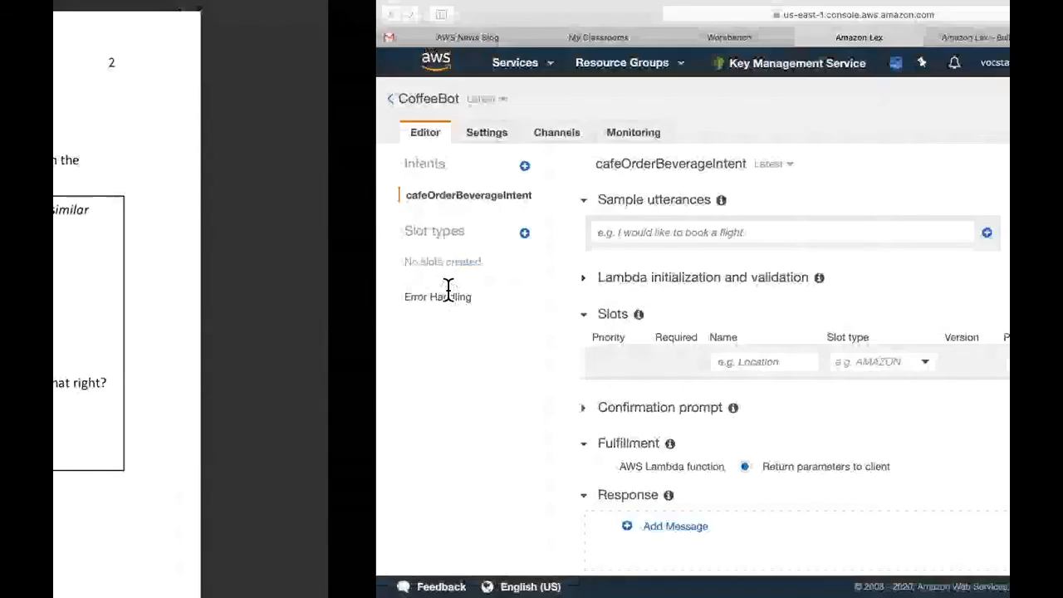
click(430, 233)
key(super+v)
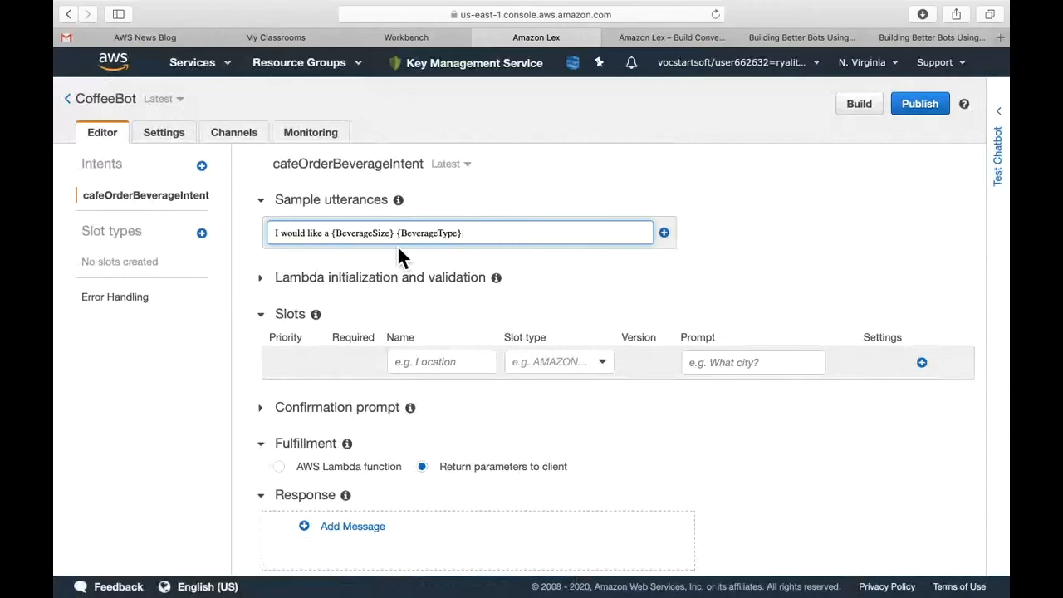
click(678, 232)
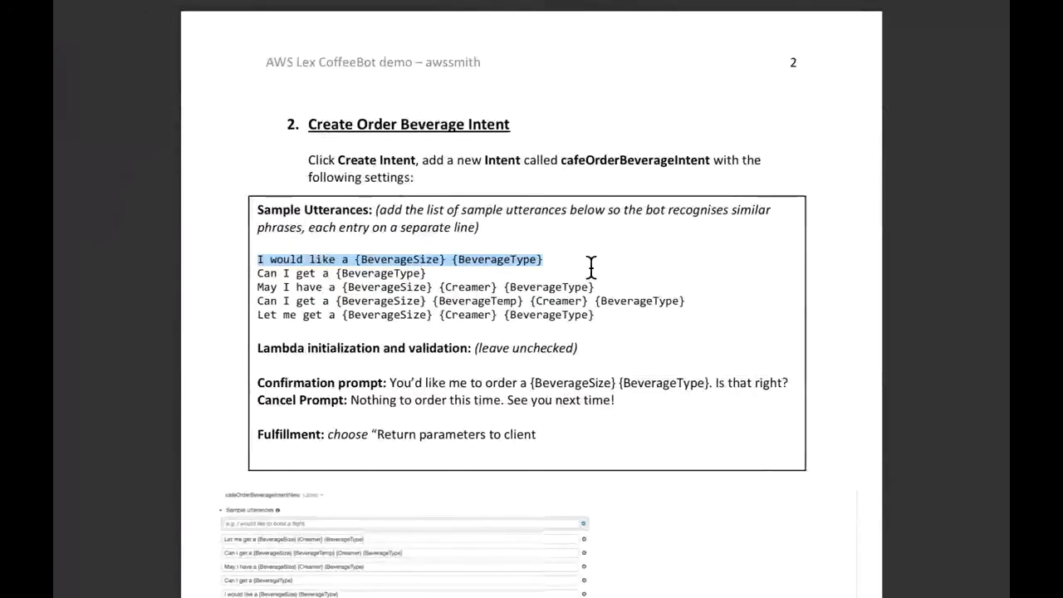
Add the guide's second phrase, "Can I get a {BeverageType}", to the intent's sample utterances.
click(457, 249)
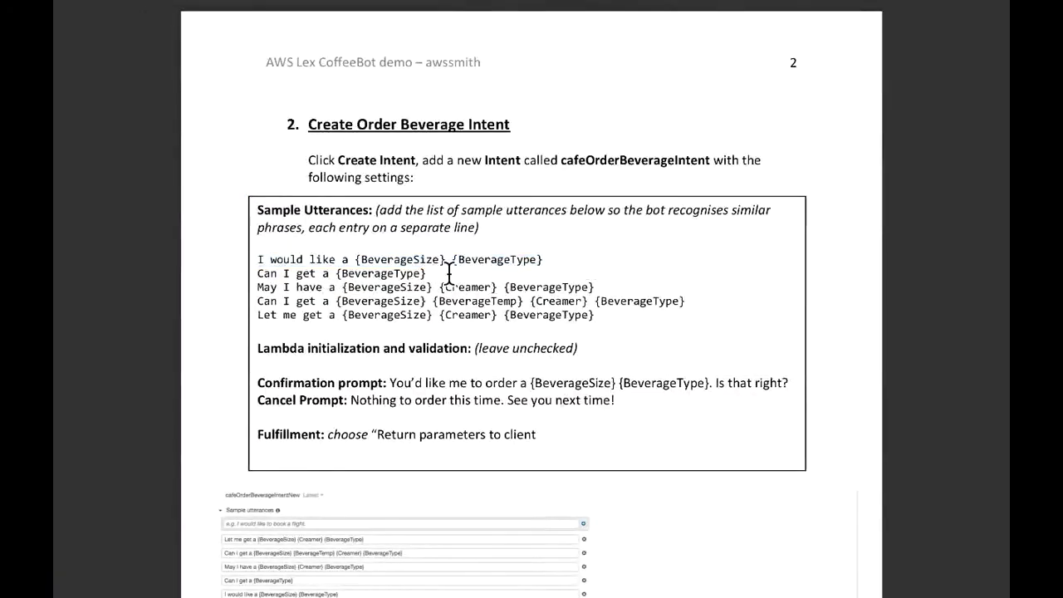
drag(448, 274, 236, 275)
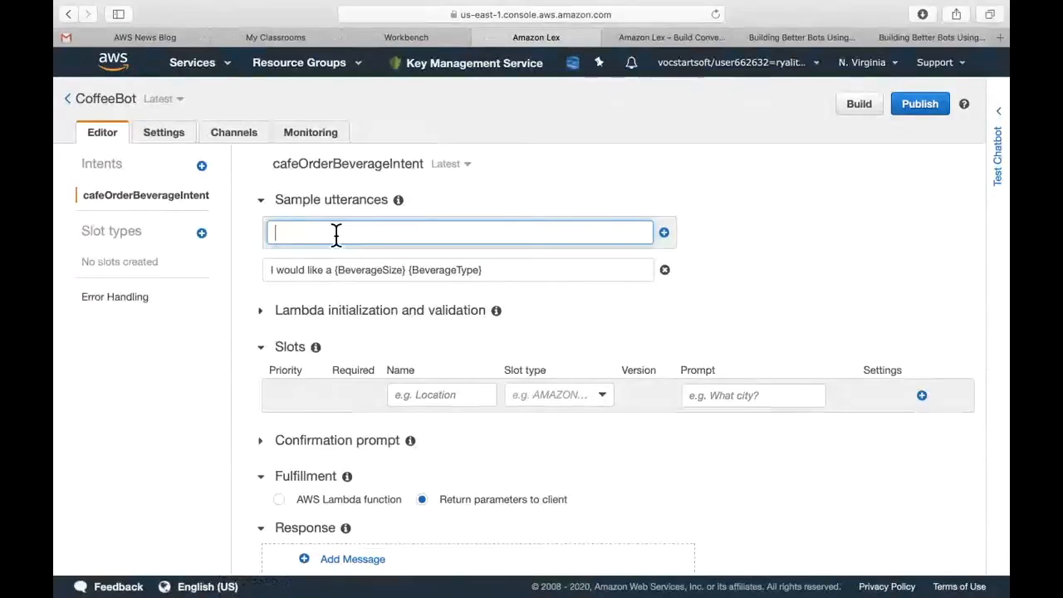
text(Can I get a {BeverageType})
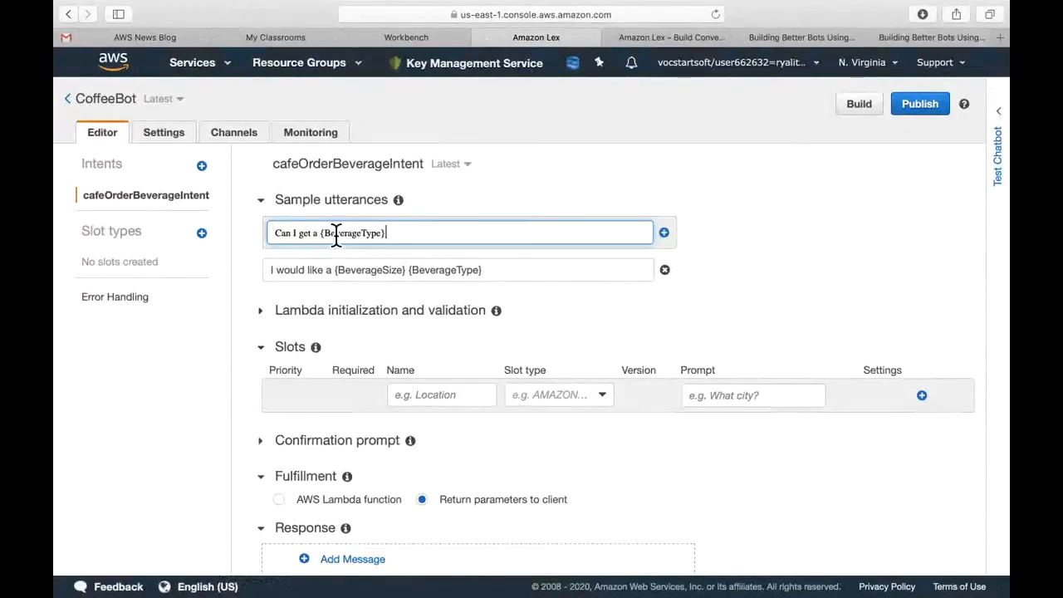
key(Return)
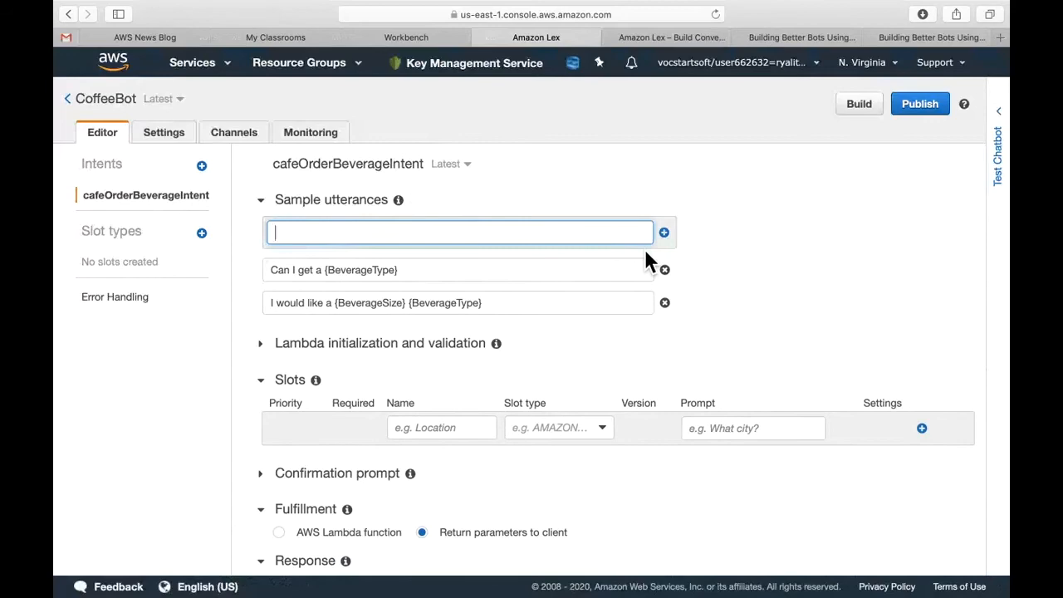
Copy "May I have a {BeverageSize} {Creamer} {BeverageType}" from the demo guide and add it to the intent's sample utterances.
key(ctrl+Left)
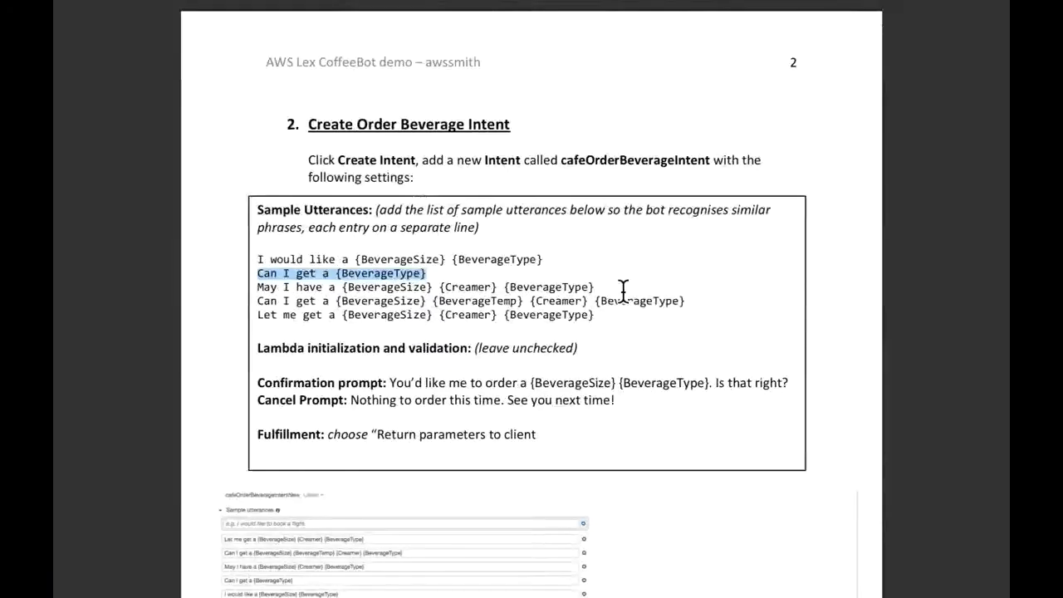
click(584, 293)
drag(585, 288, 260, 291)
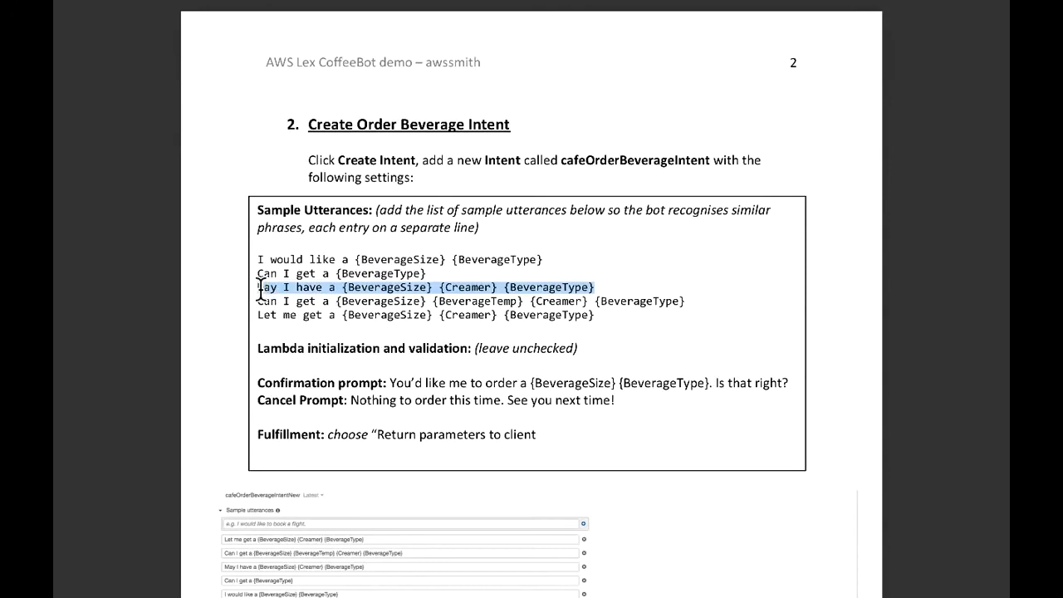
key(super+c)
key(ctrl+Right)
key(super+v)
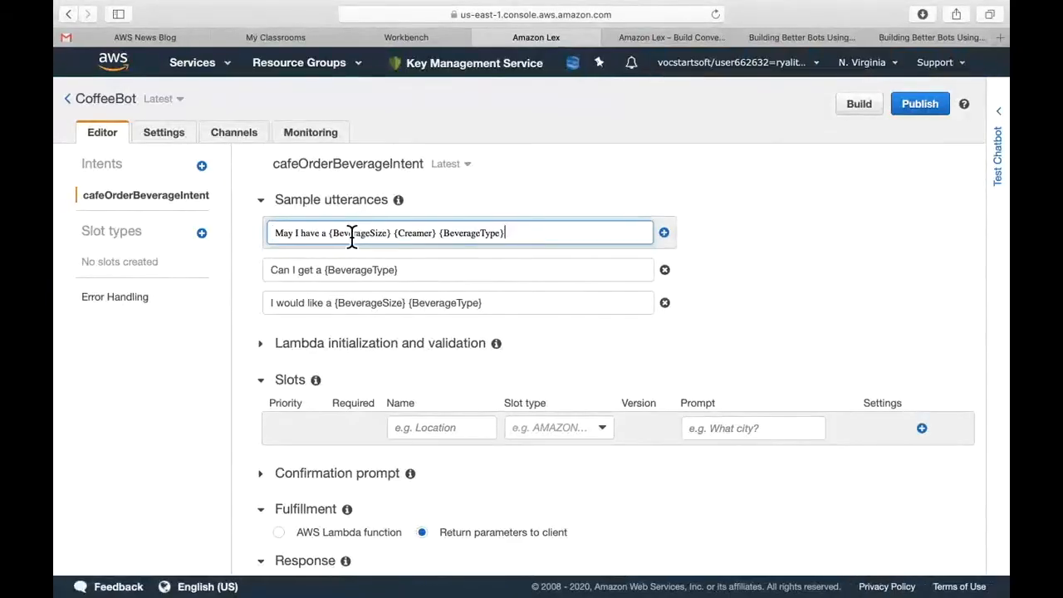
key(Return)
Copy "Can I get a {BeverageSize} {BeverageTemp} {Creamer} {BeverageType}" from the demo guide and add it to the intent's sample utterances.
key(ctrl+Left)
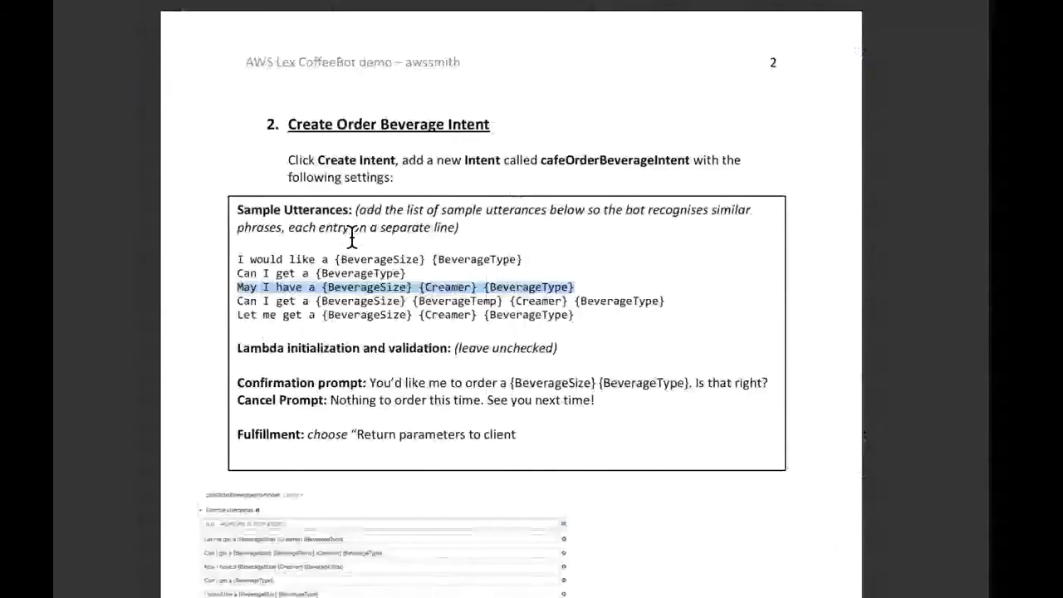
drag(700, 298, 364, 299)
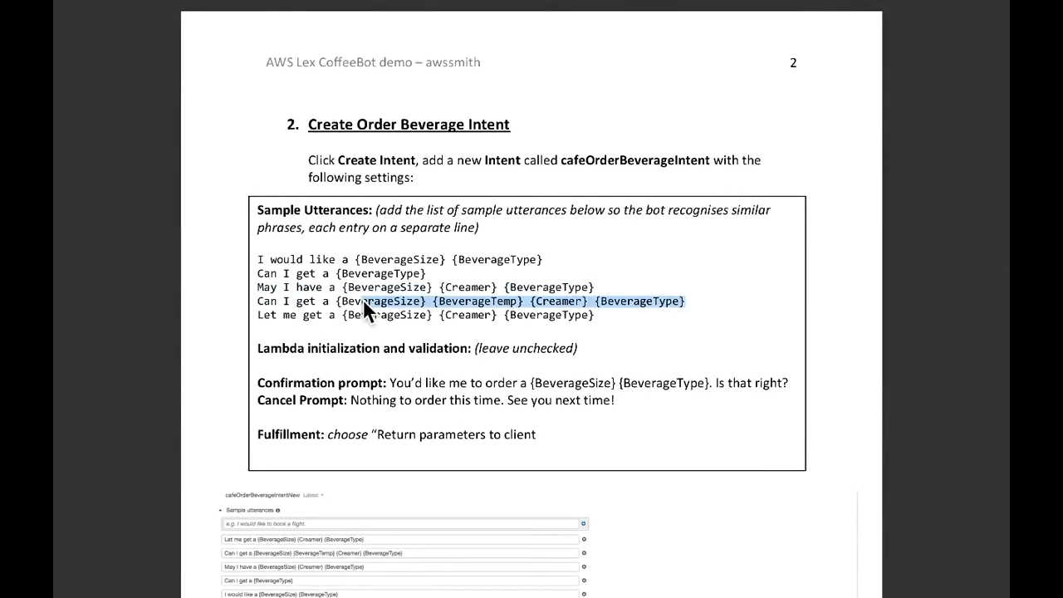
key(super+c)
key(ctrl+Right)
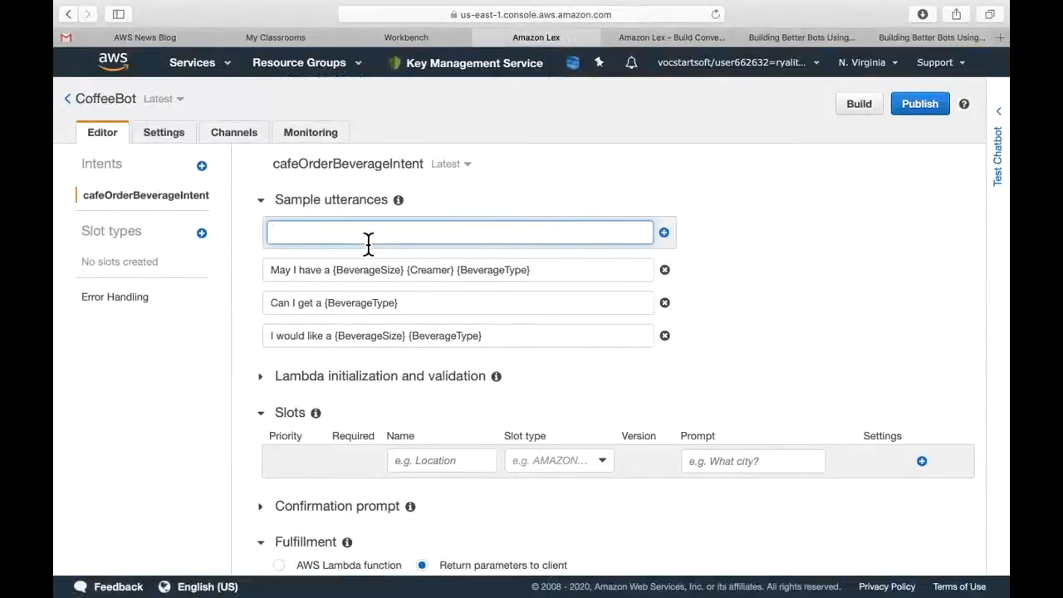
key(super+v)
key(Return)
Copy the guide's last phrase, "Let me get a {BeverageSize} {Creamer} {BeverageType}", and add it as a sample utterance in Amazon Lex.
key(ctrl+Left)
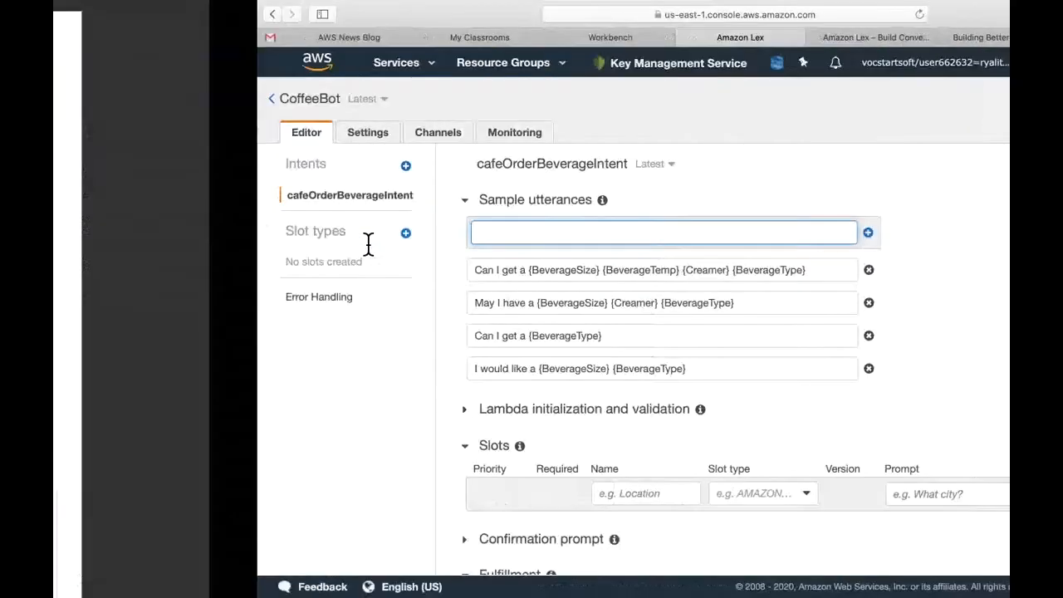
drag(622, 315, 258, 318)
key(ctrl+c)
key(ctrl+Right)
click(389, 235)
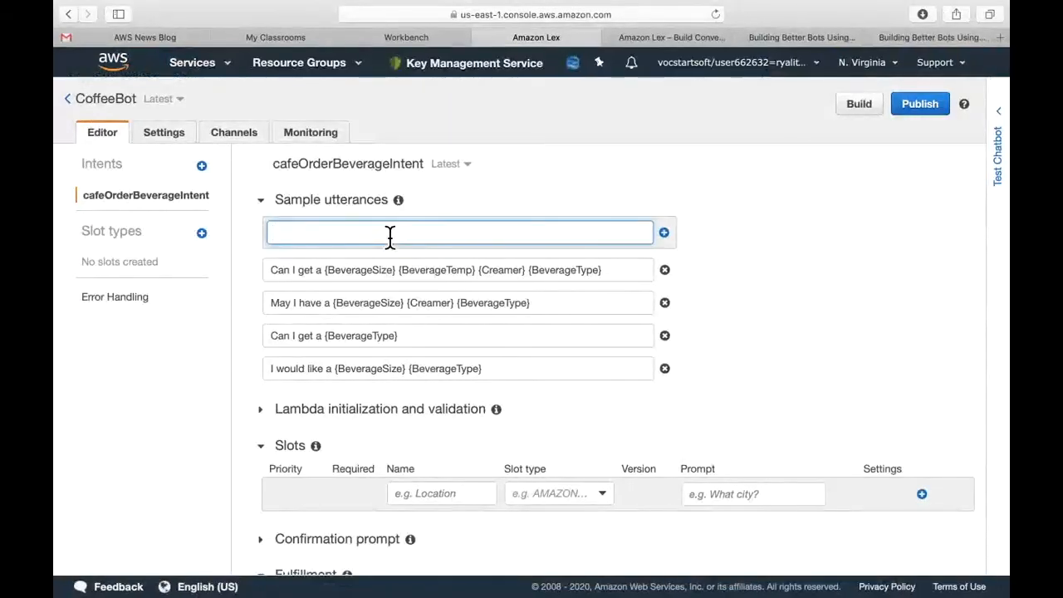
key(super+v)
key(Return)
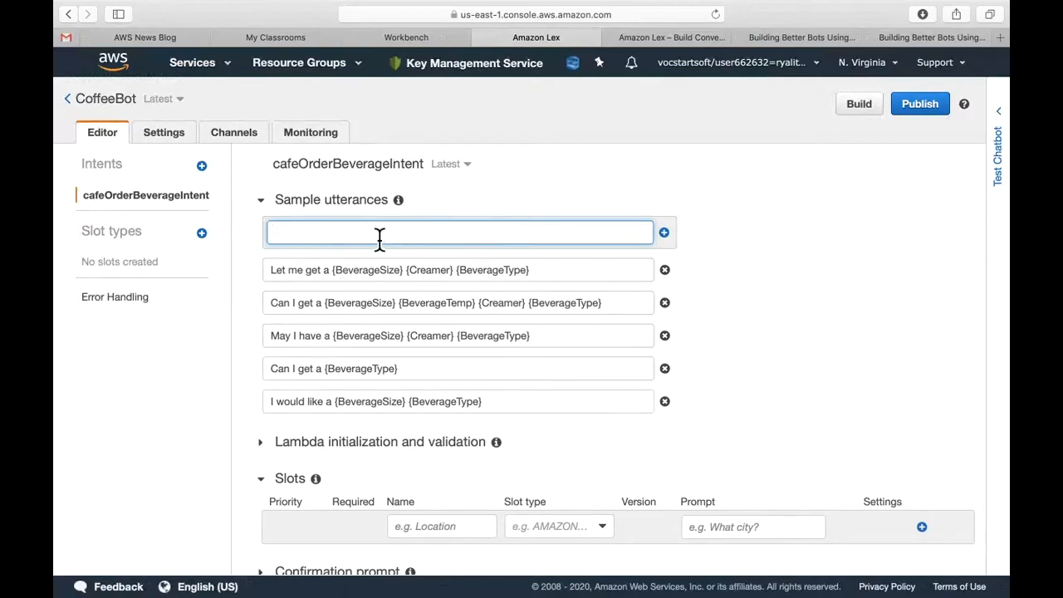
Add the sample utterance "Give me a {BeverageSize} {BeverageType}", reusing the slot placeholders from the "I would like a" utterance.
text(Give me a)
drag(527, 405, 335, 407)
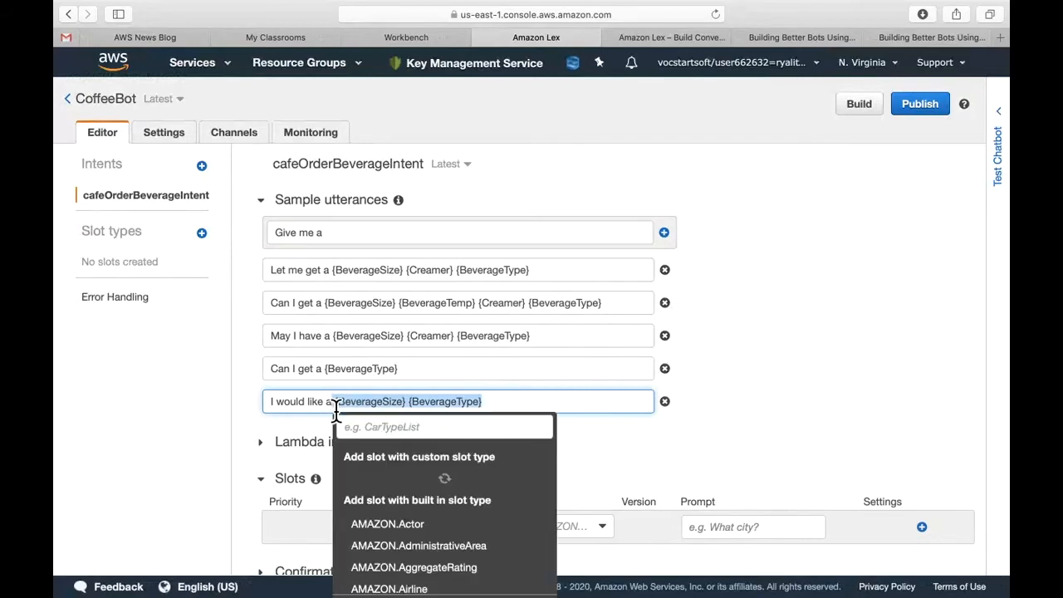
click(385, 234)
key(super+v)
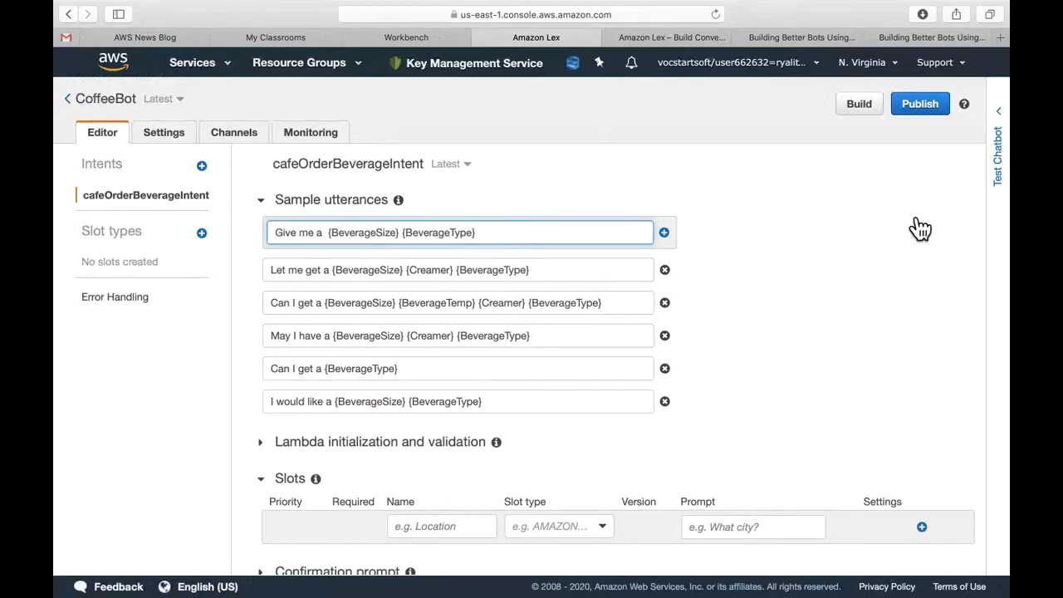
key(Return)
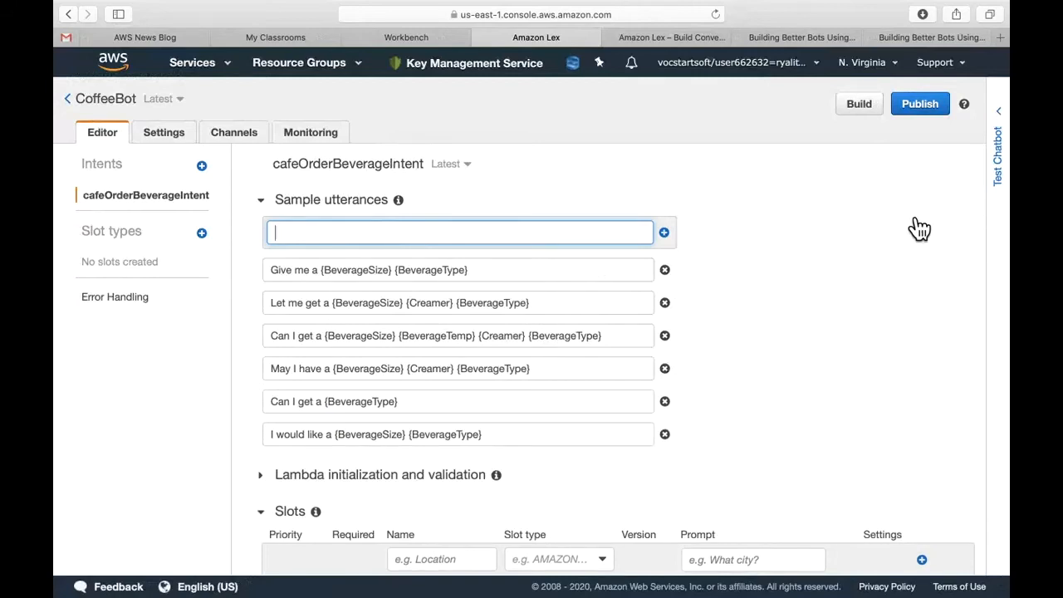
Add the sample utterance "I'll have a {BeverageSize} {BeverageType}", copying the slot placeholders from the "Give me a" utterance.
text(I'll have a)
click(482, 277)
drag(482, 277, 326, 273)
key(super+c)
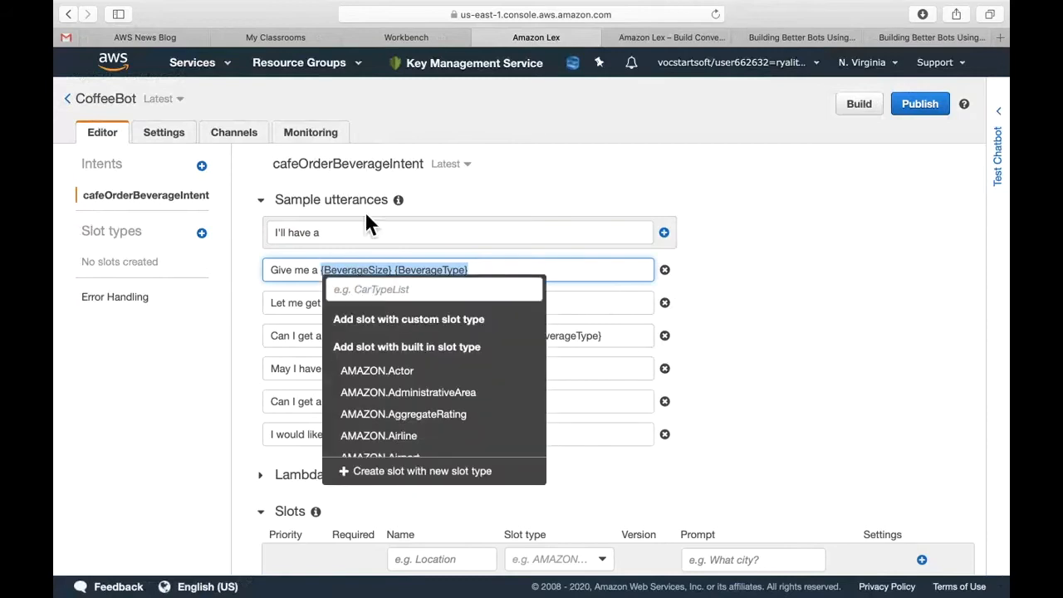
click(355, 236)
key(super+v)
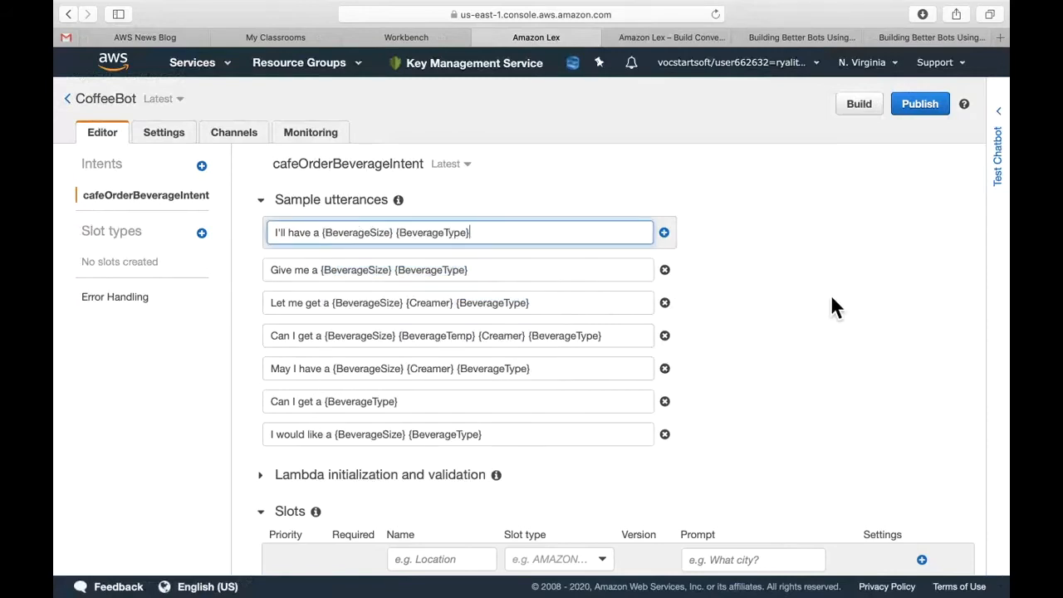
key(Return)
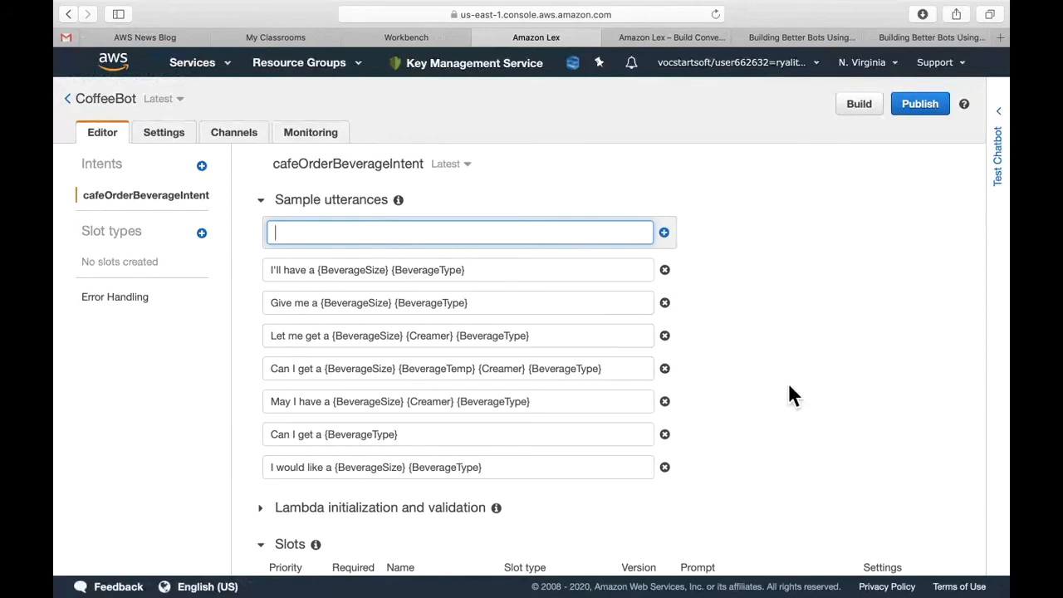
Review the sample utterances and the Lambda initialization and validation option, leaving the code hook unchecked.
scroll(790, 387, down, 1)
scroll(789, 387, up, 1)
scroll(788, 387, down, 4)
scroll(788, 387, up, 3)
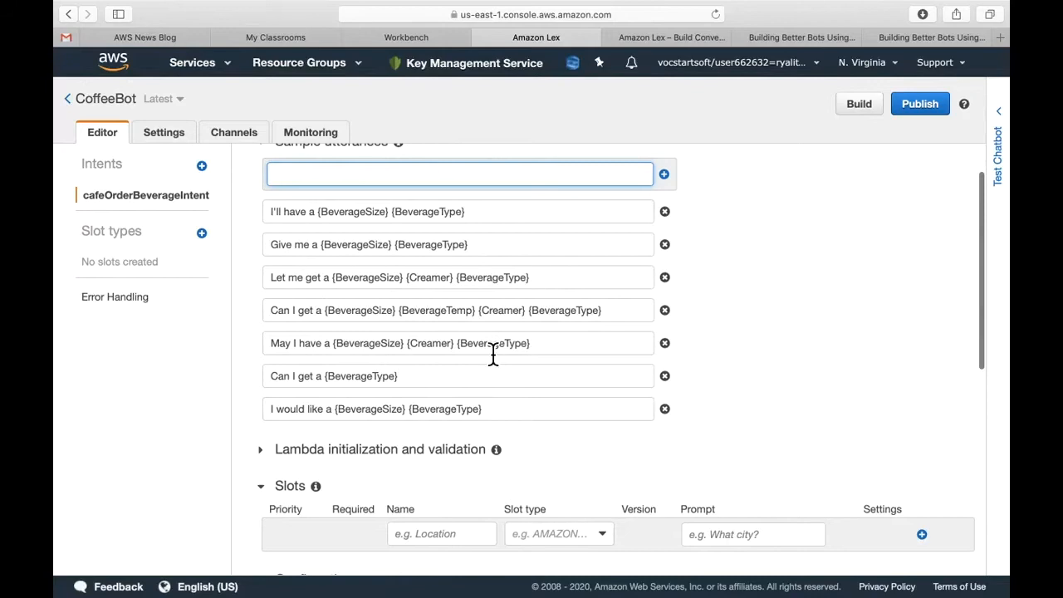
scroll(545, 397, up, 2)
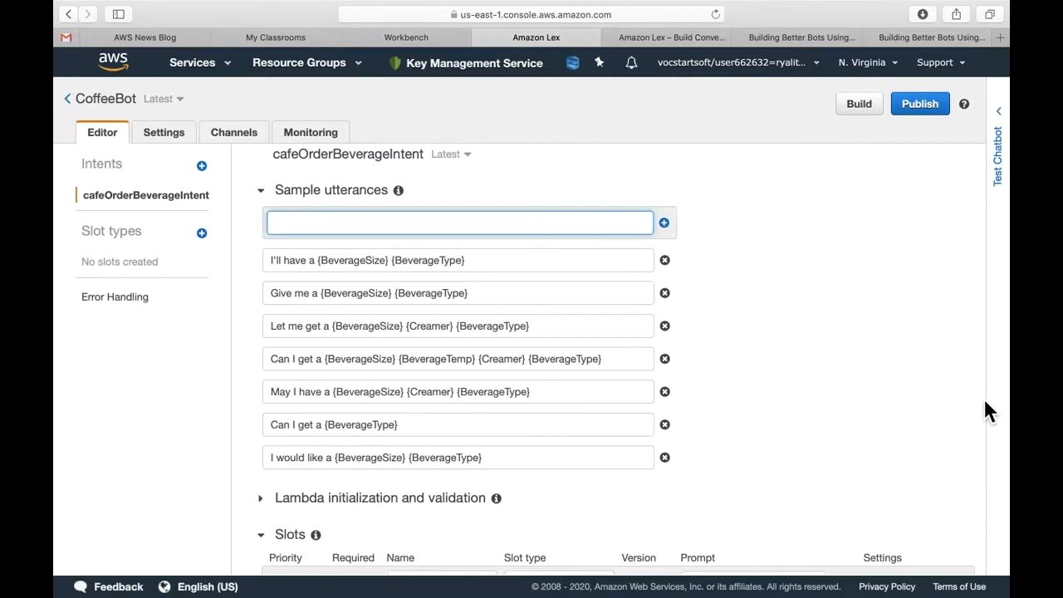
scroll(988, 412, down, 2)
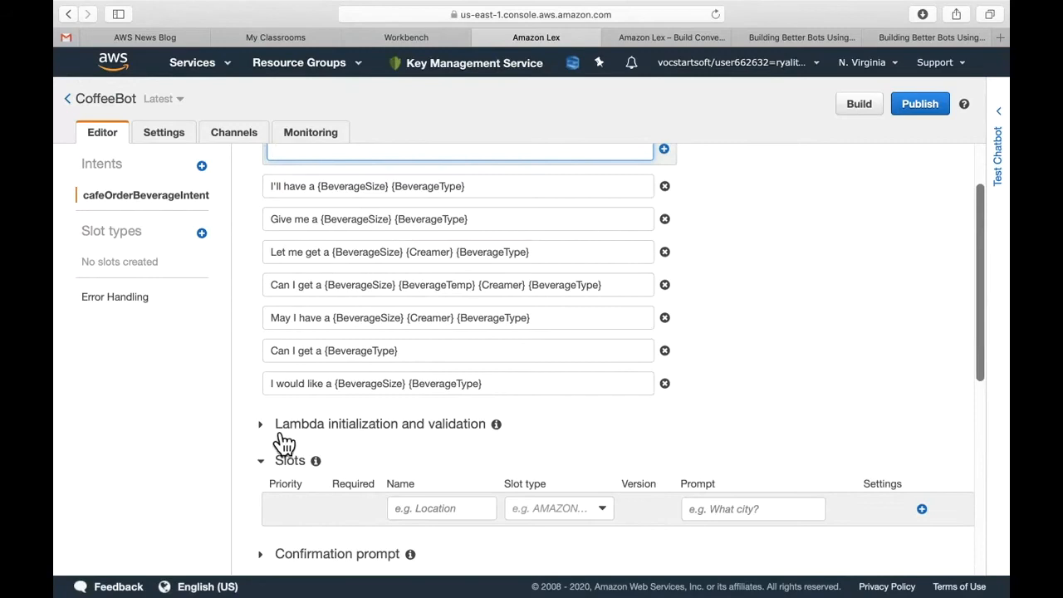
click(266, 432)
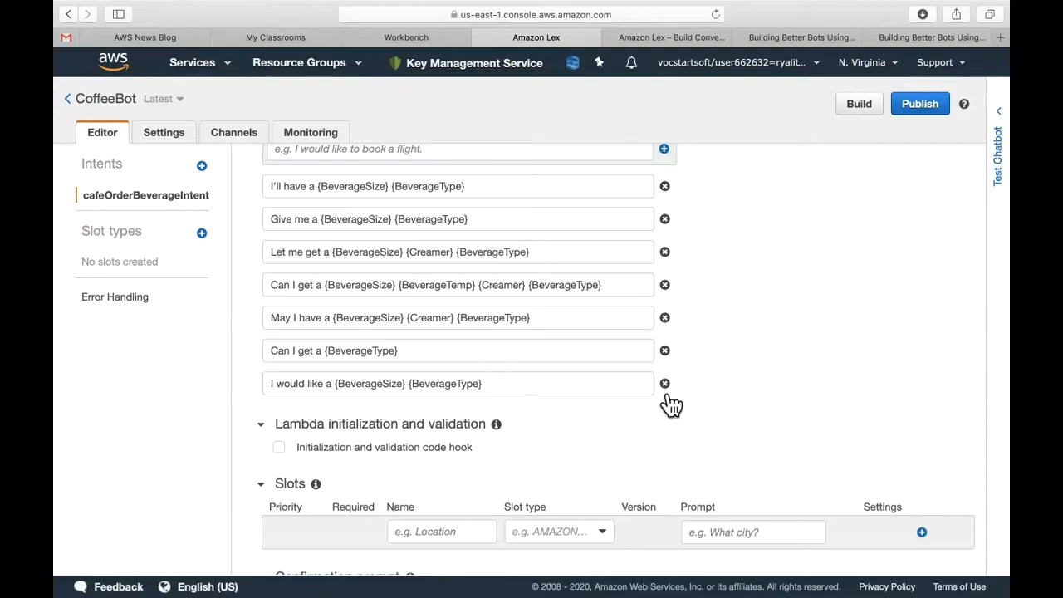
click(274, 433)
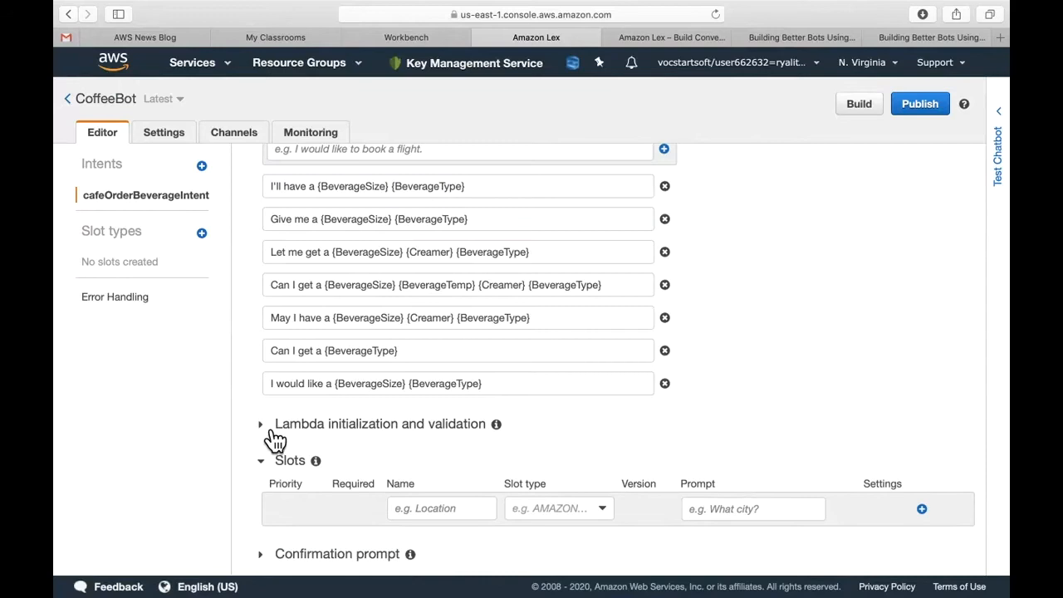
Enable the confirmation prompt and set its confirm message to the guide's "You'd like me to order a {BeverageSize} {BeverageType}. Is that right?".
scroll(506, 440, down, 3)
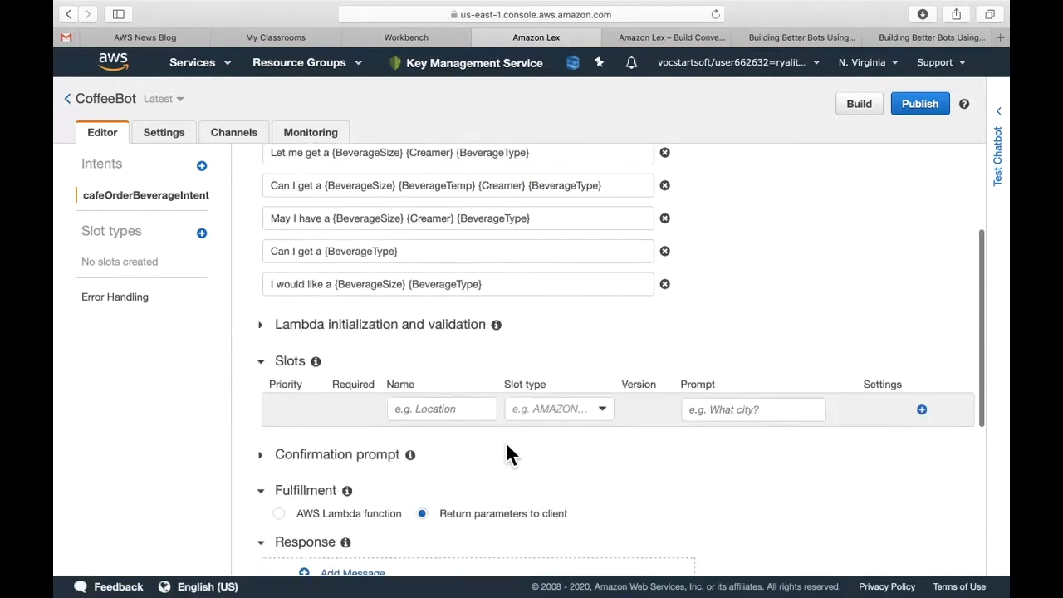
scroll(506, 449, down, 3)
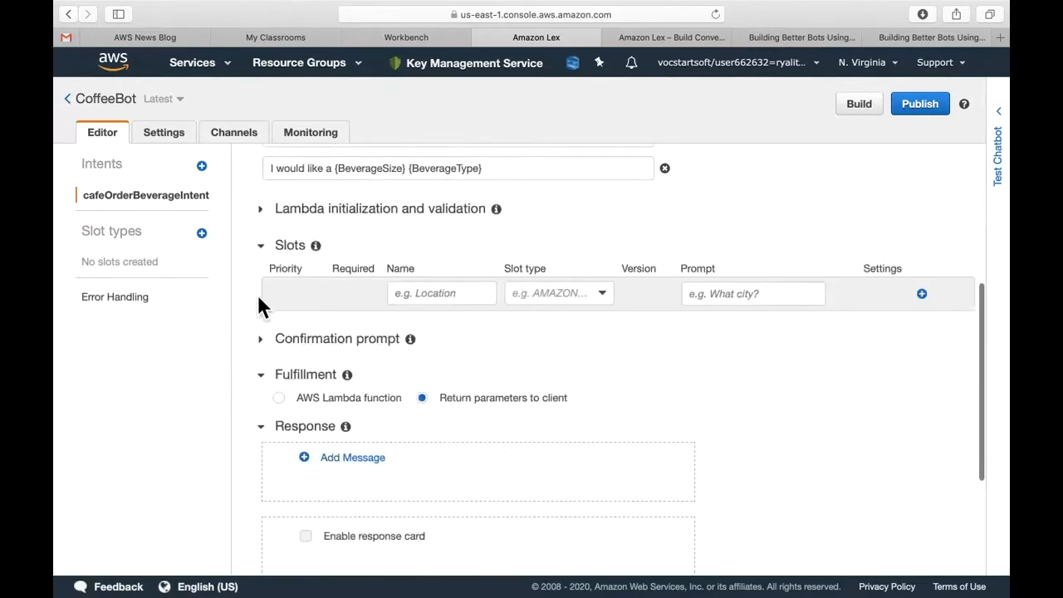
click(271, 347)
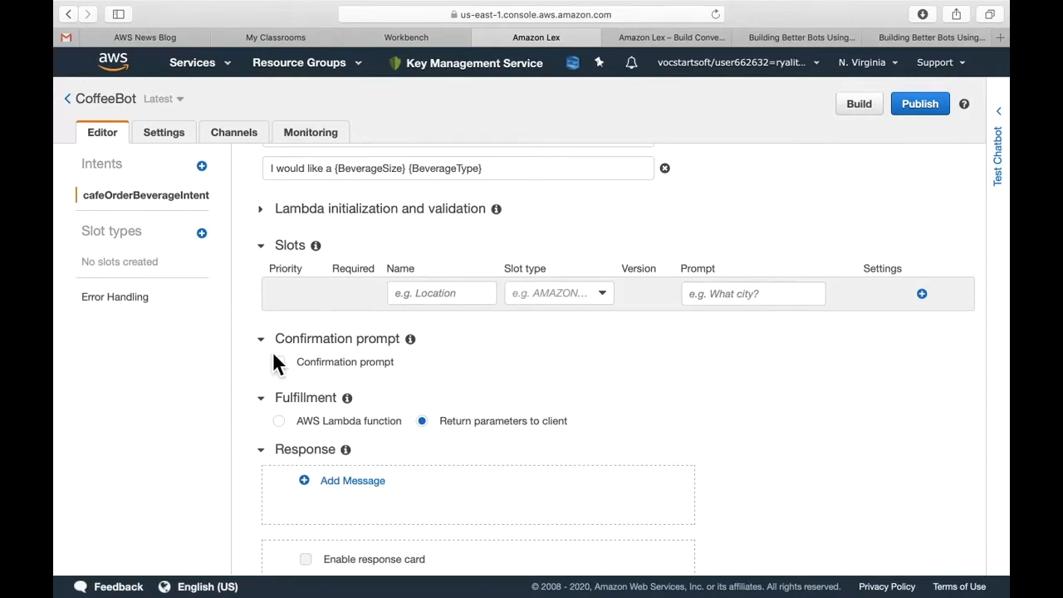
click(281, 364)
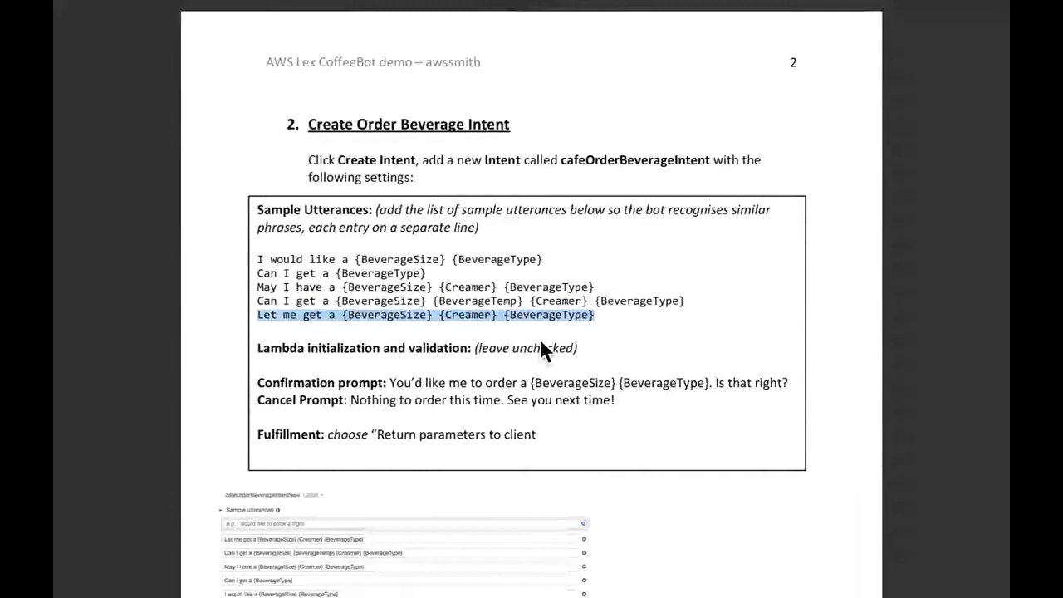
scroll(763, 336, down, 1)
drag(784, 366, 396, 355)
key(ctrl+Right)
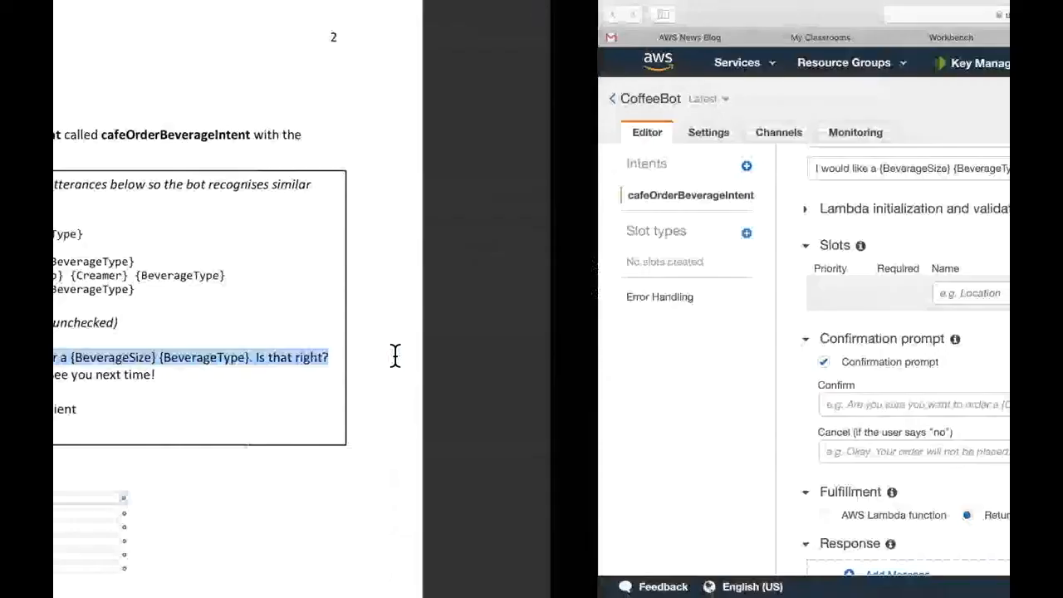
click(387, 404)
text(You'd like me to order a {BeverageSize} {BeverageType}. Is that right?)
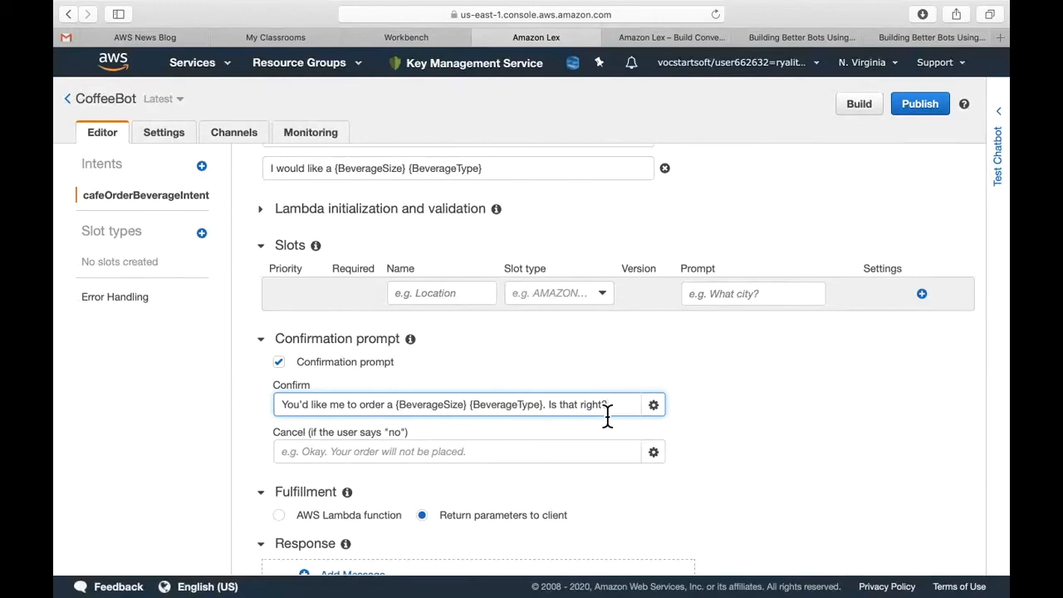
Copy "What can I help you with?" from the Cancel Prompt in the Microsoft Word notes and enter it as the Amazon Lex cancel message.
click(554, 451)
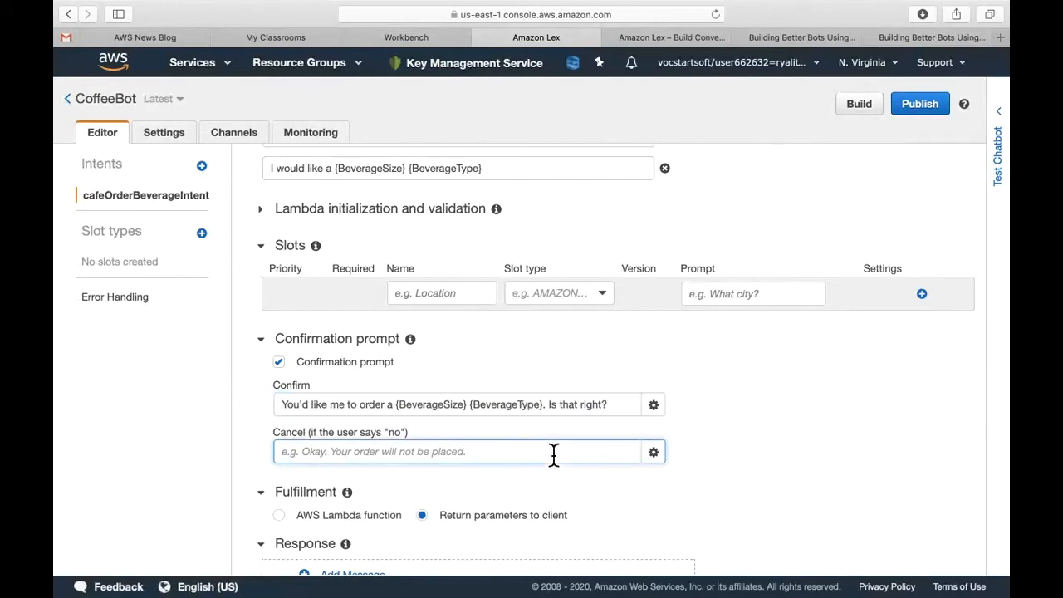
key(ctrl+Up)
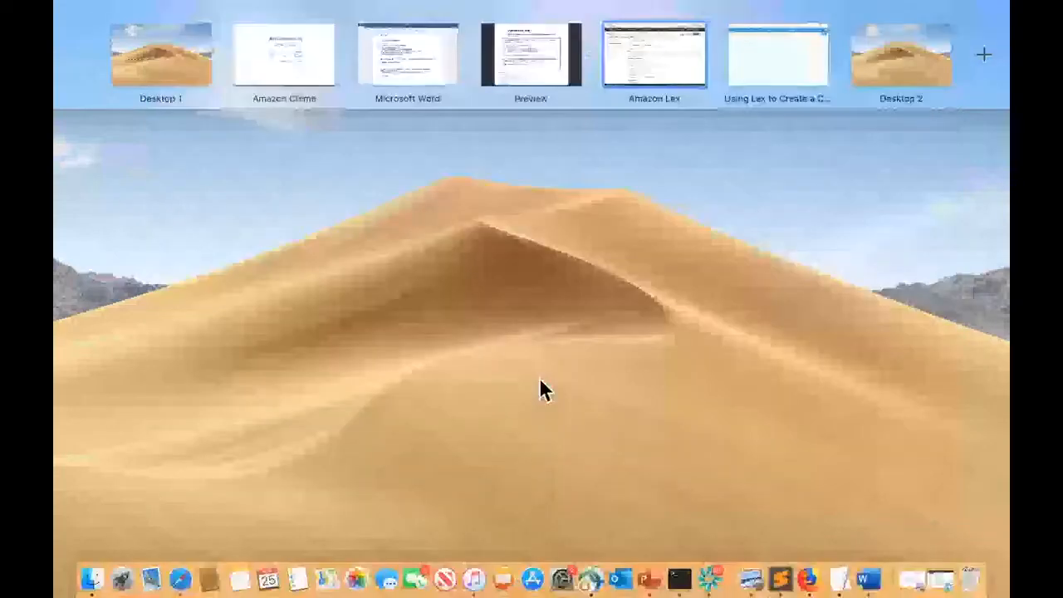
click(399, 69)
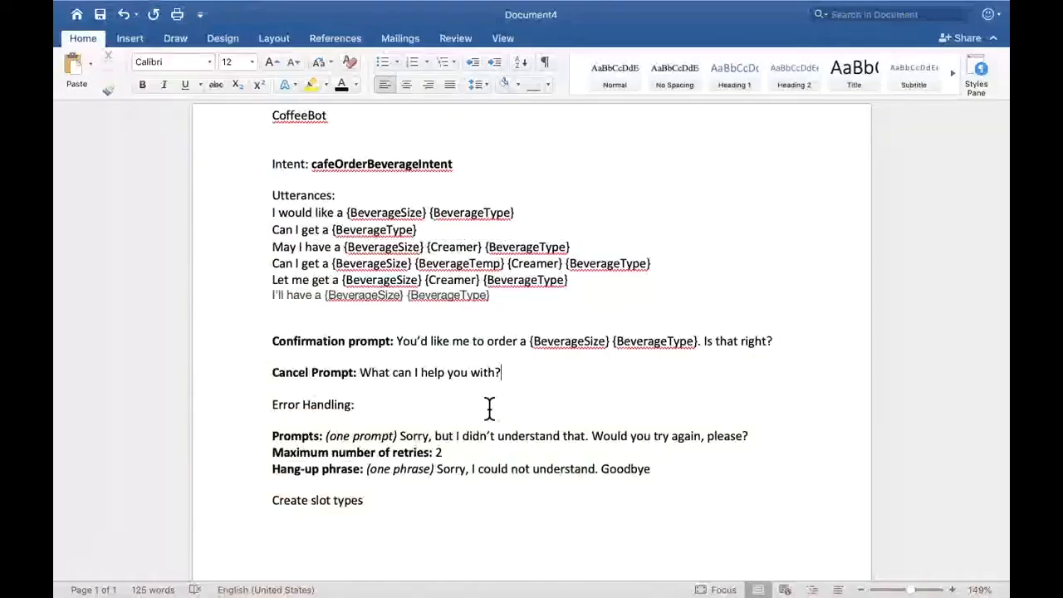
drag(522, 374, 375, 373)
key(super+c)
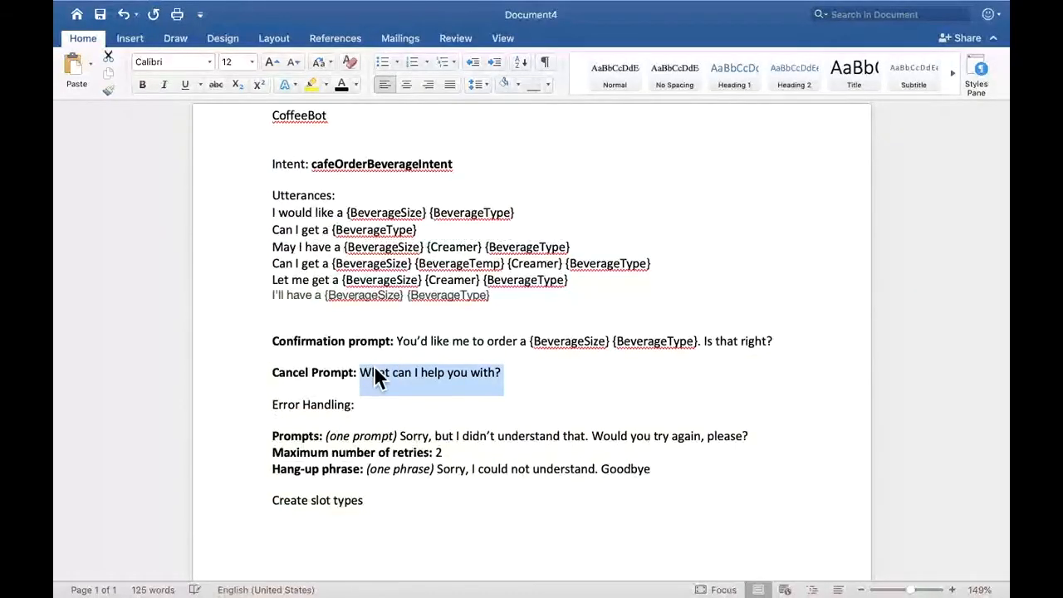
key(ctrl+Right)
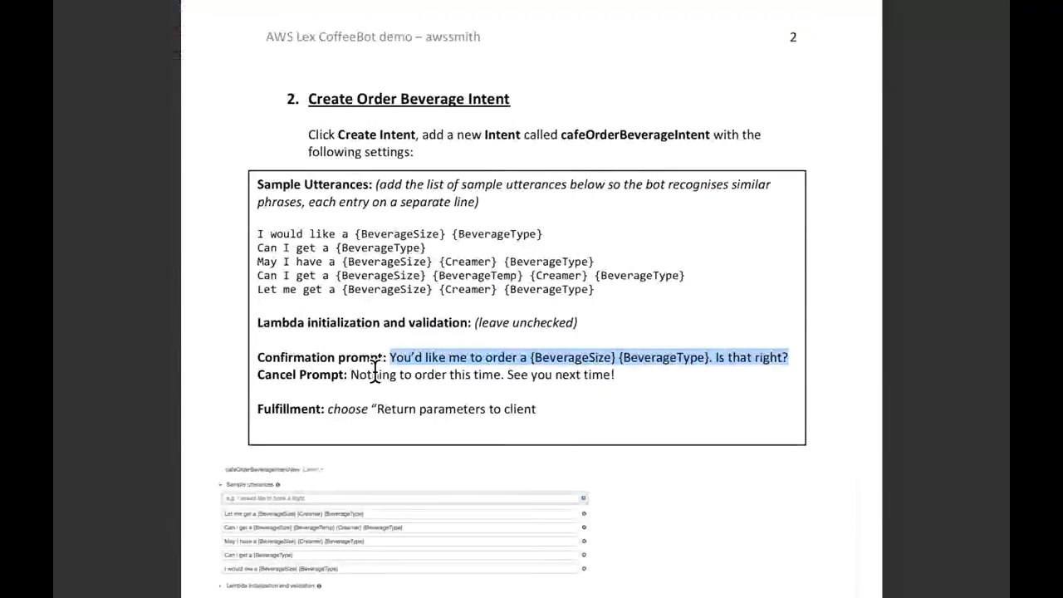
key(ctrl+Right)
click(410, 457)
key(super+v)
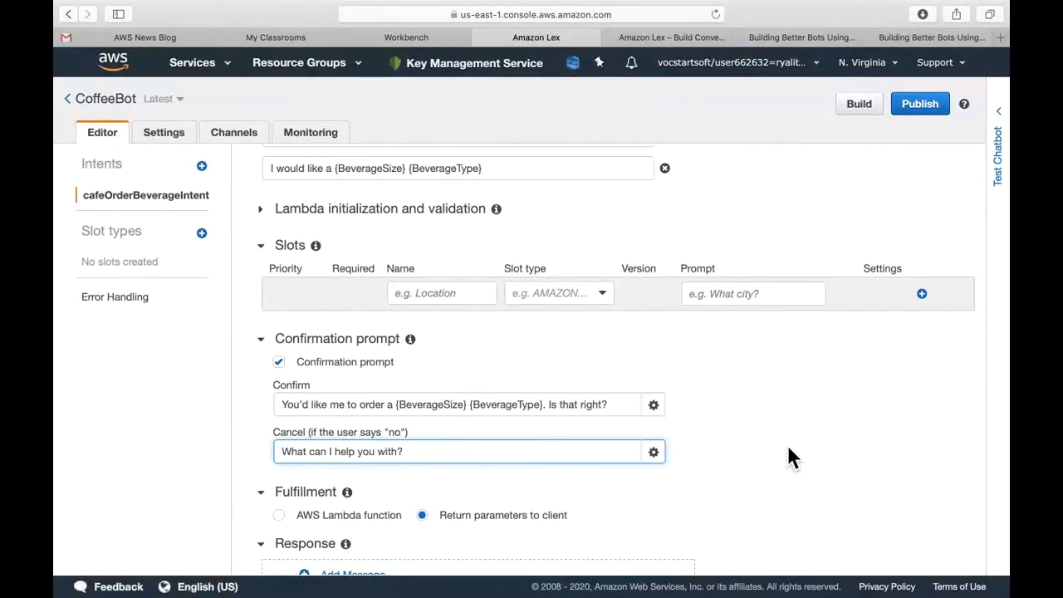
Check the intent's fulfillment and response options, keeping "Return parameters to client", and open the bot's error handling settings.
scroll(795, 450, down, 3)
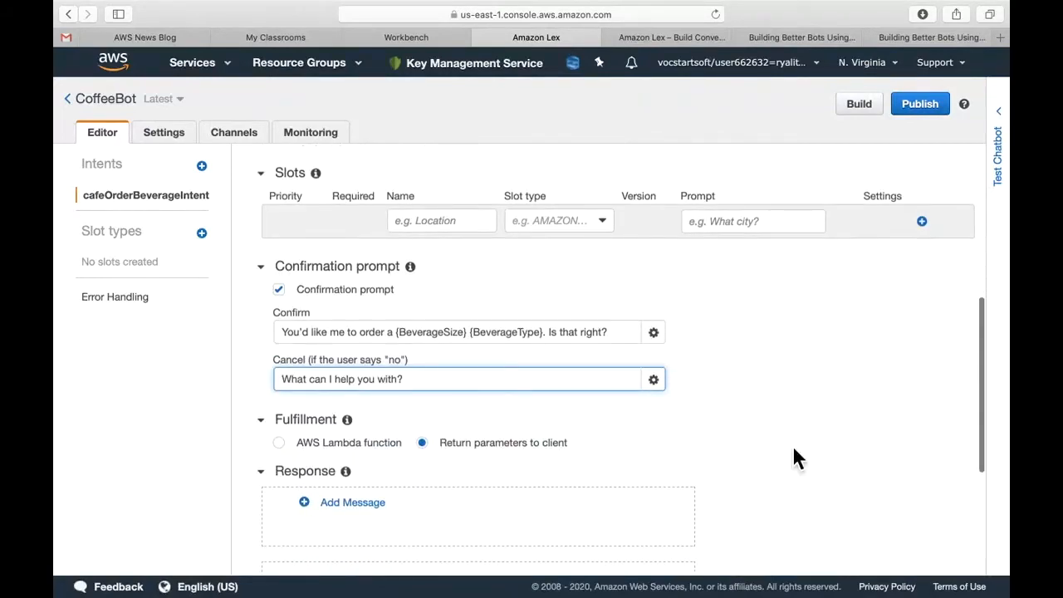
scroll(792, 445, down, 2)
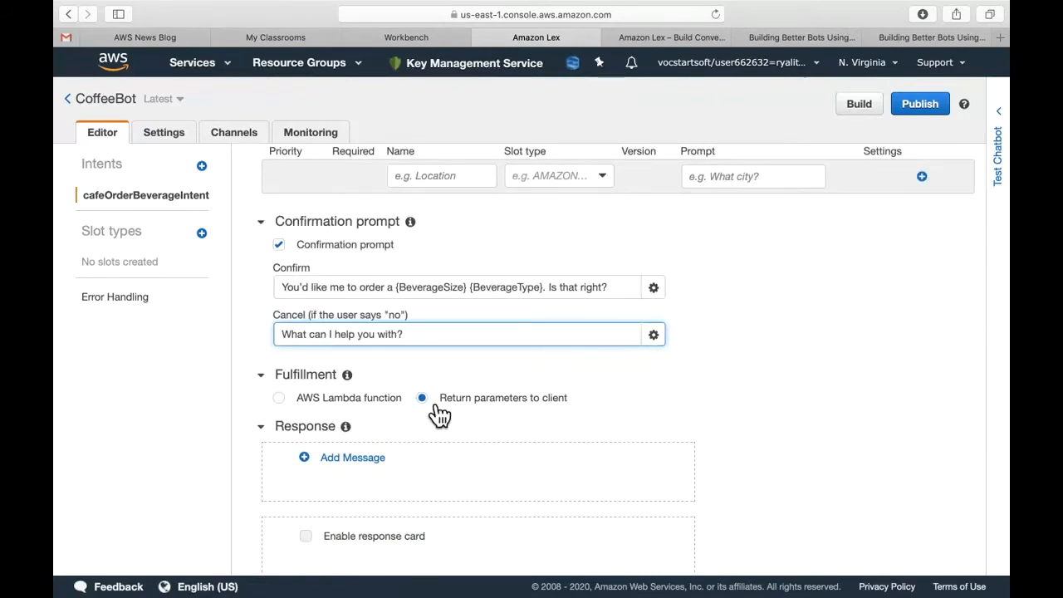
scroll(440, 416, down, 1)
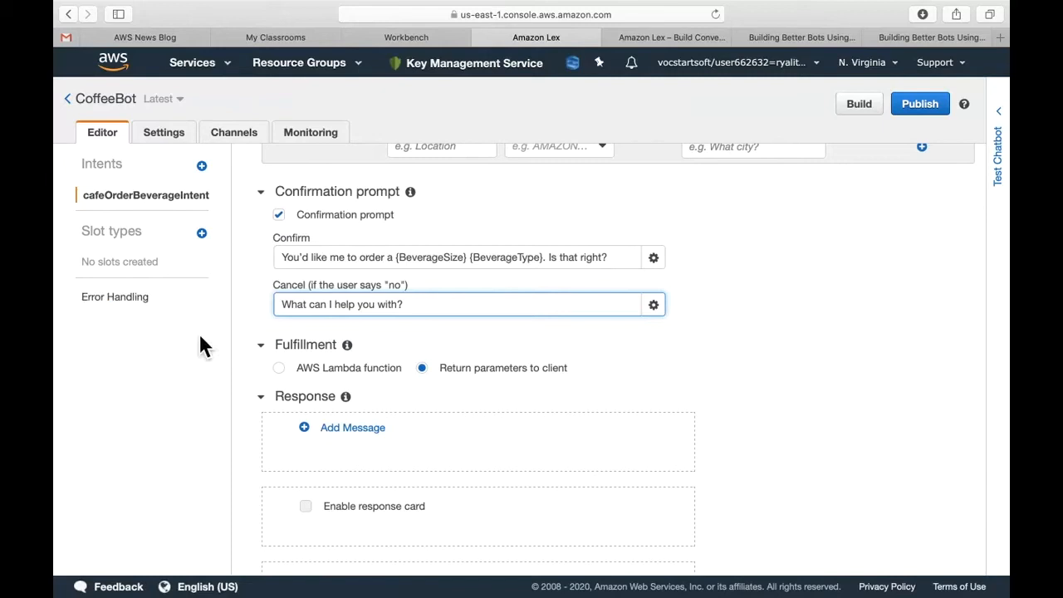
click(115, 304)
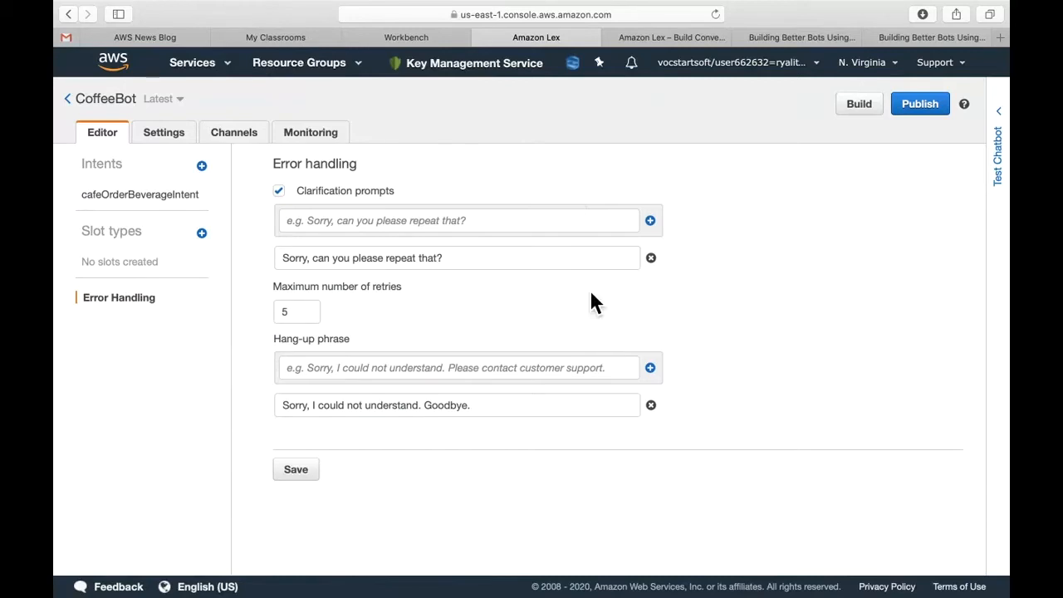
Switch to the CoffeeBot demo guide and copy the prompt "Sorry, but I didn't understand that. Would you try again, please?" from its Error Handling section.
key(ctrl+Left)
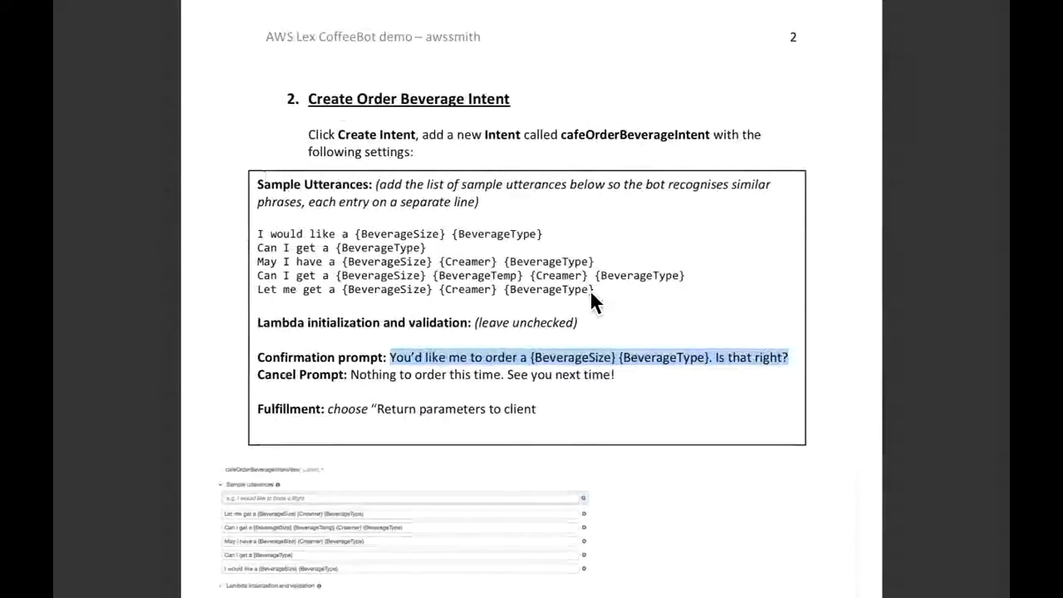
scroll(590, 290, down, 15)
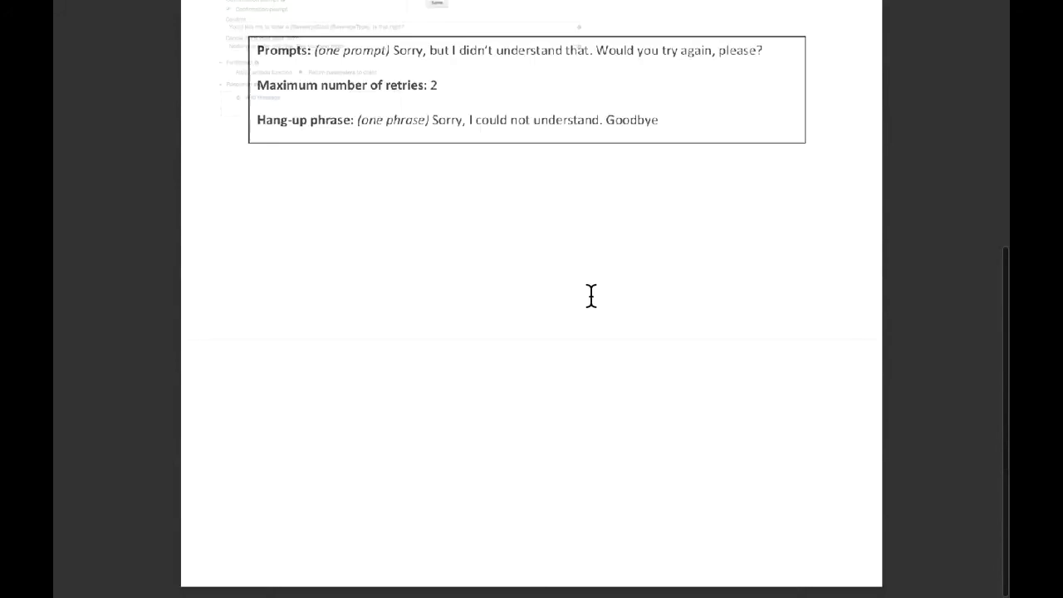
scroll(592, 296, up, 1)
scroll(592, 296, up, 8)
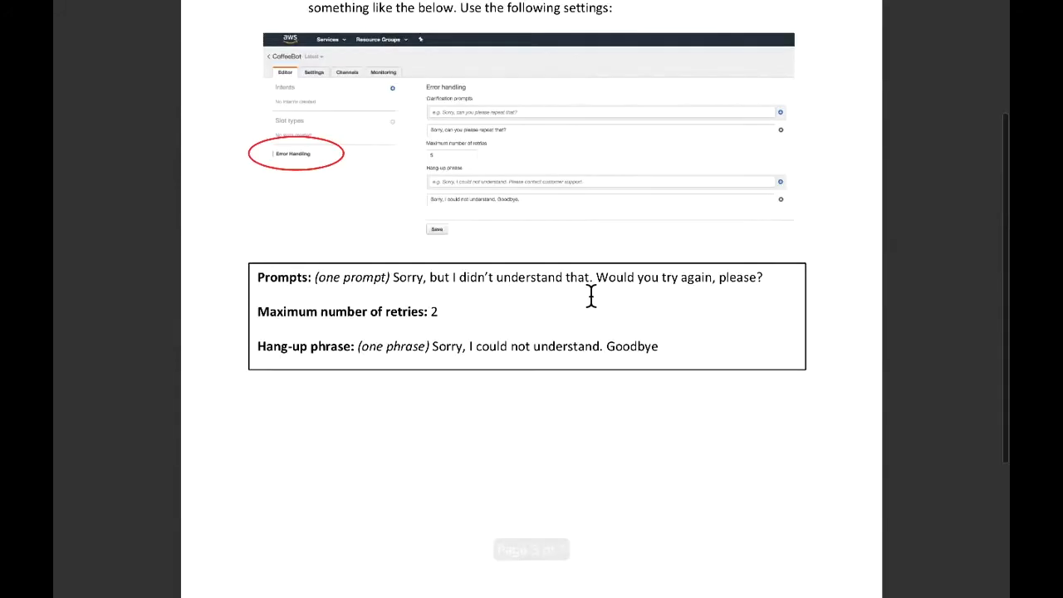
scroll(413, 246, up, 2)
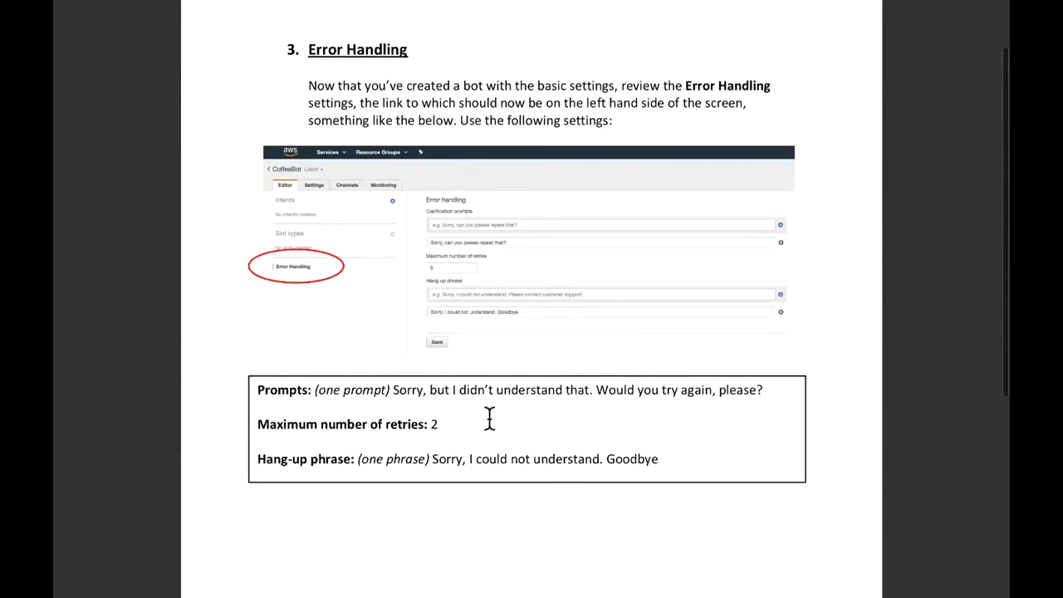
drag(772, 394, 396, 397)
key(super+c)
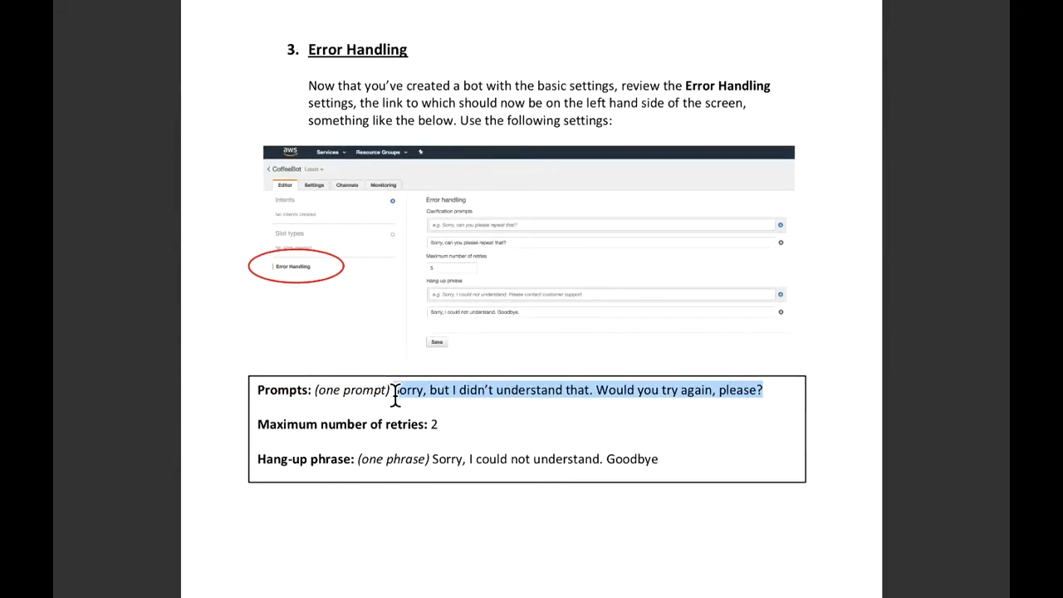
Return to Amazon Lex and add "Sorry, but I didn't understand that. Would you try again, please?" as a clarification prompt.
key(ctrl+Right)
click(435, 221)
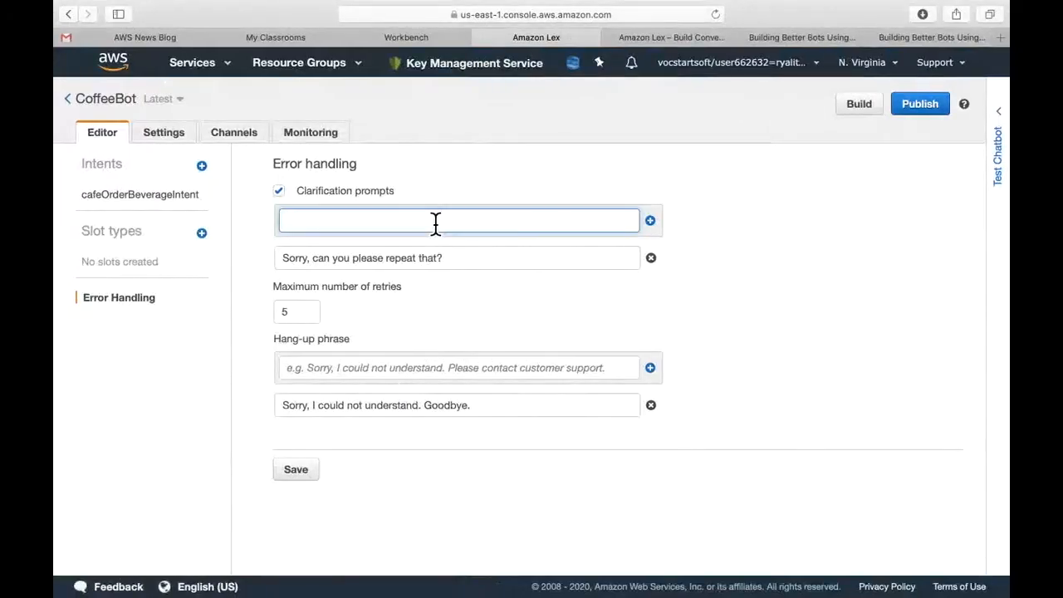
key(super+v)
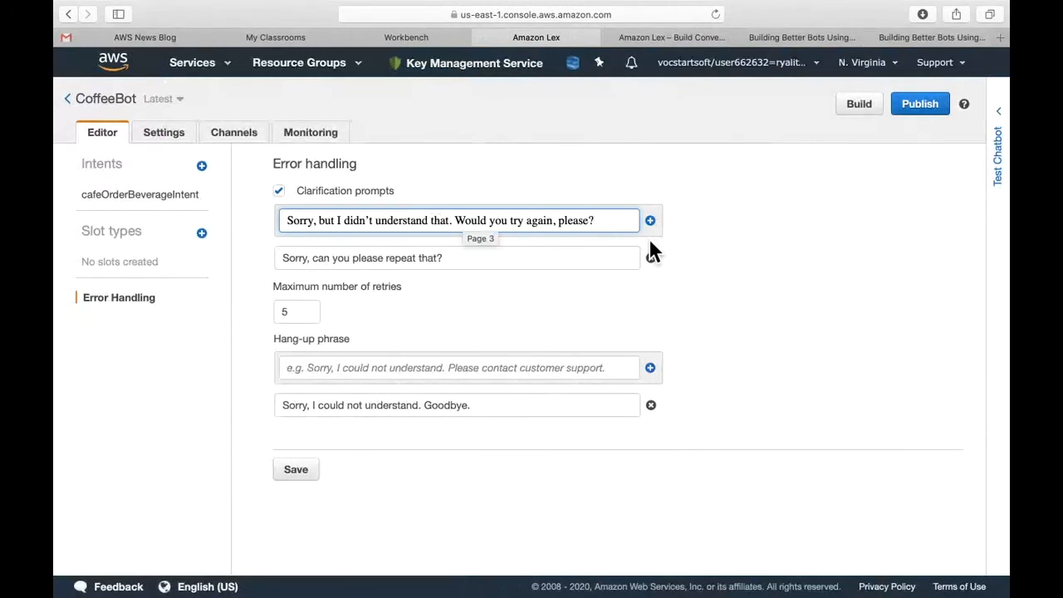
key(Return)
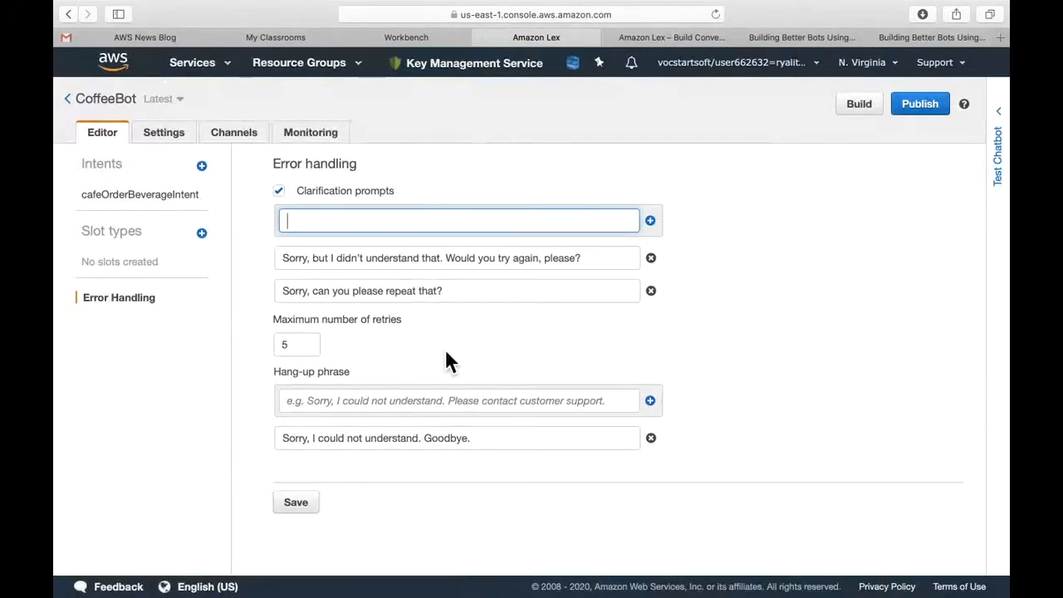
Set the maximum number of retries for error handling to 2.
click(308, 352)
key(BackSpace)
text(2)
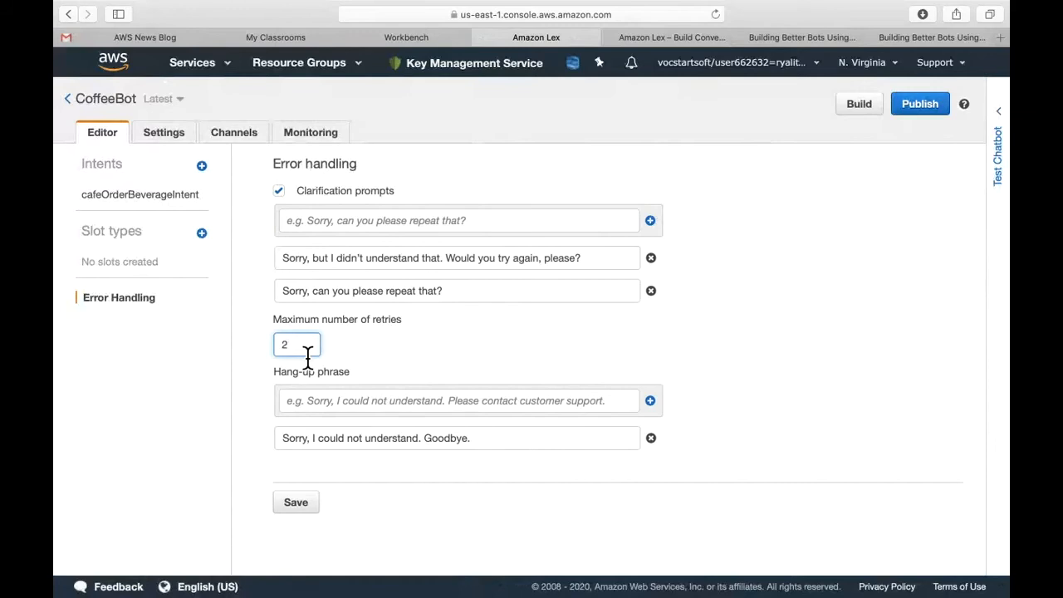
click(413, 343)
Return to cafeOrderBeverageIntent and save the intent.
click(143, 204)
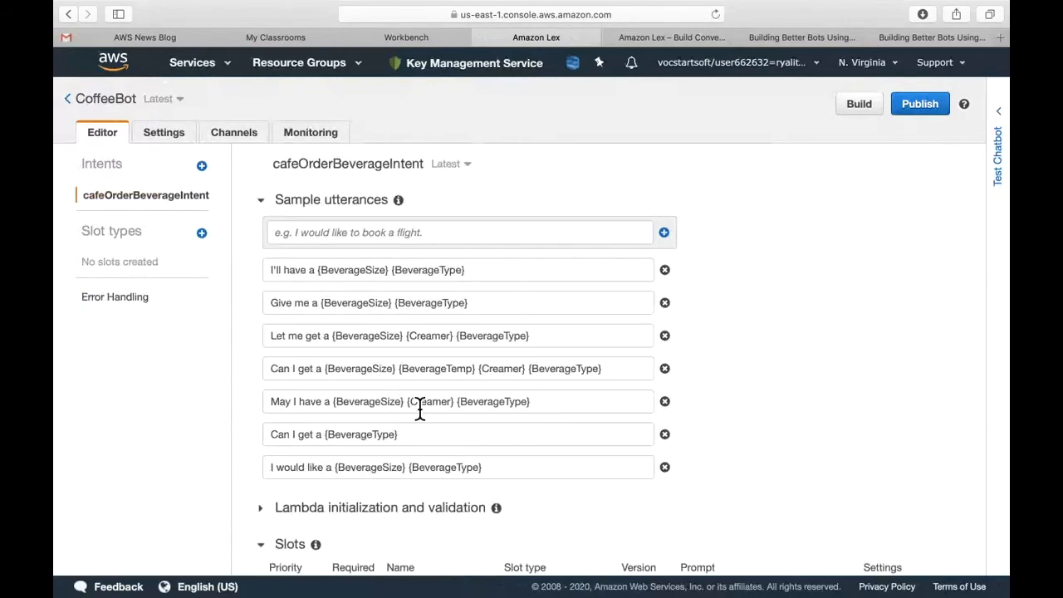
scroll(421, 407, down, 5)
scroll(419, 408, down, 10)
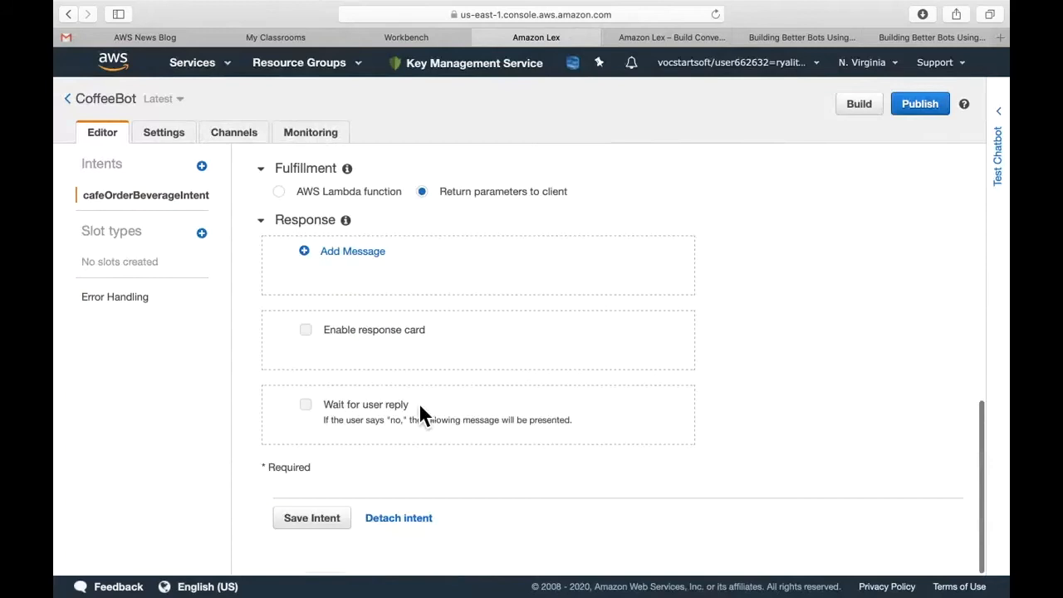
click(318, 523)
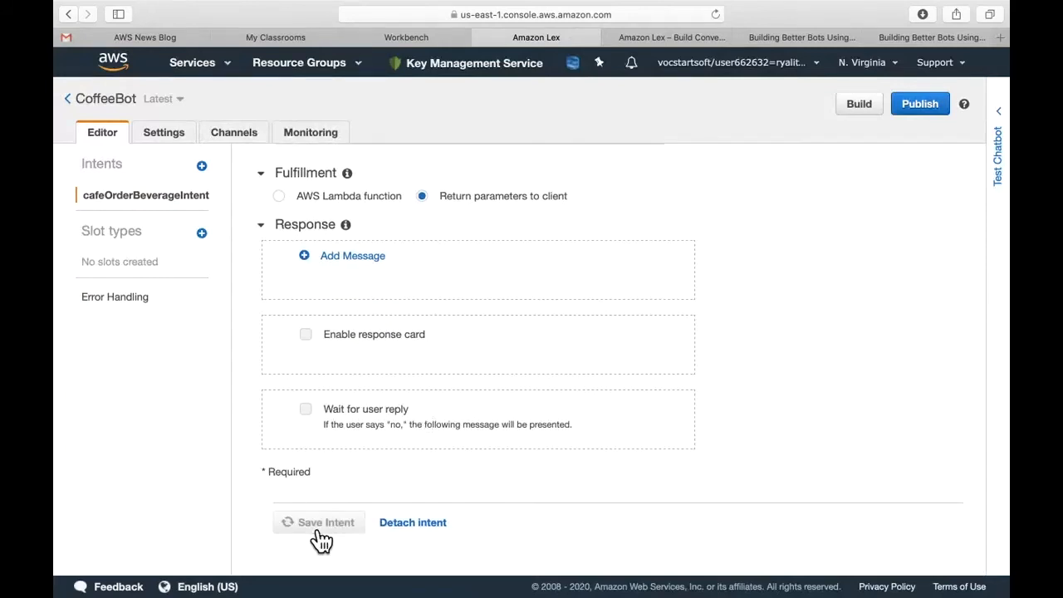
Review the intent's sample utterances, slots, confirmation prompt, fulfillment and response settings.
scroll(446, 407, down, 8)
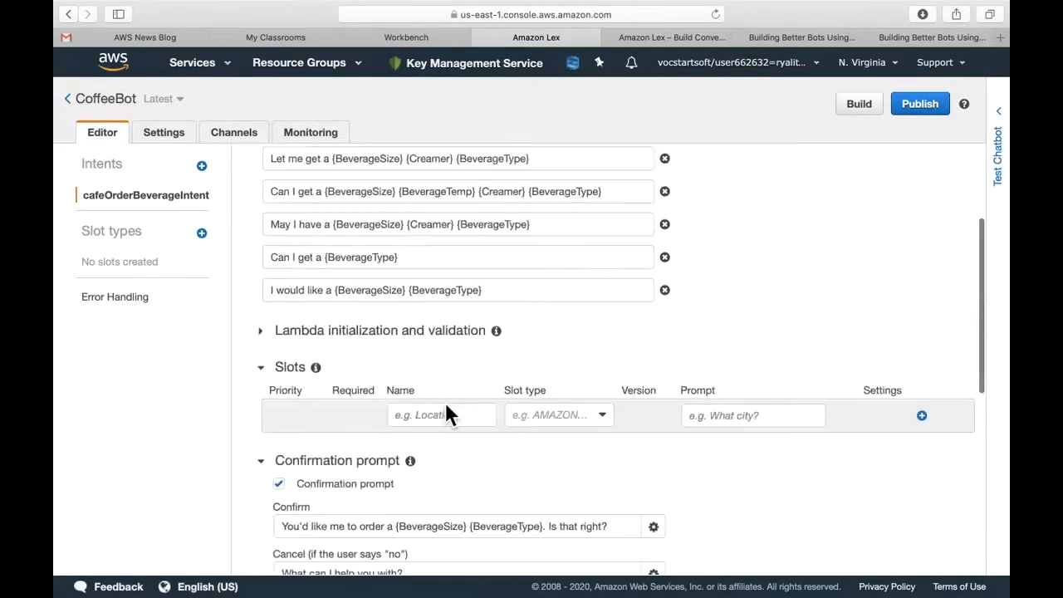
scroll(445, 402, up, 2)
scroll(446, 402, up, 5)
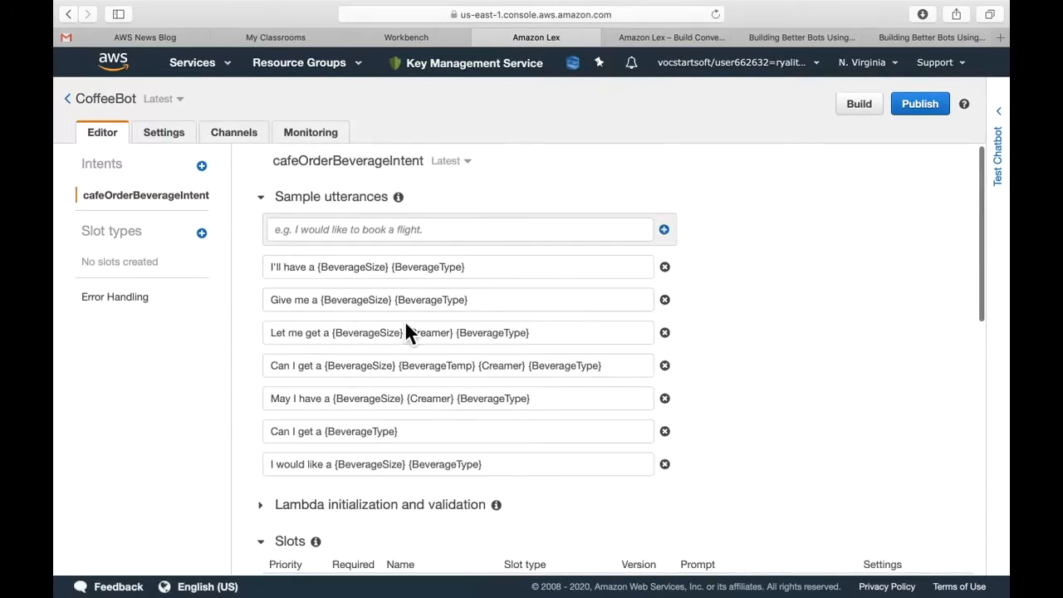
scroll(406, 329, down, 4)
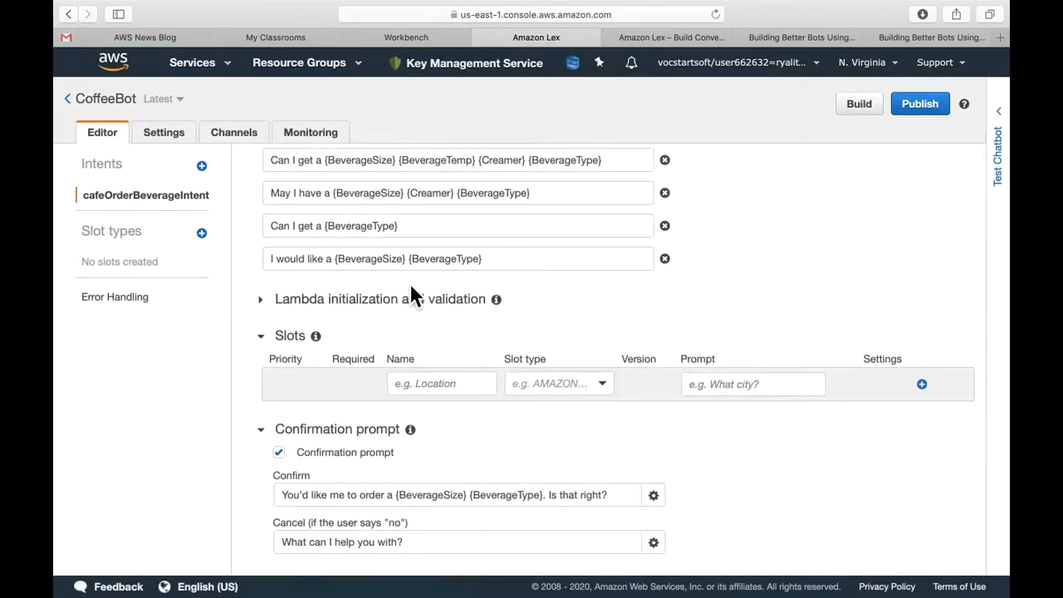
scroll(412, 286, down, 2)
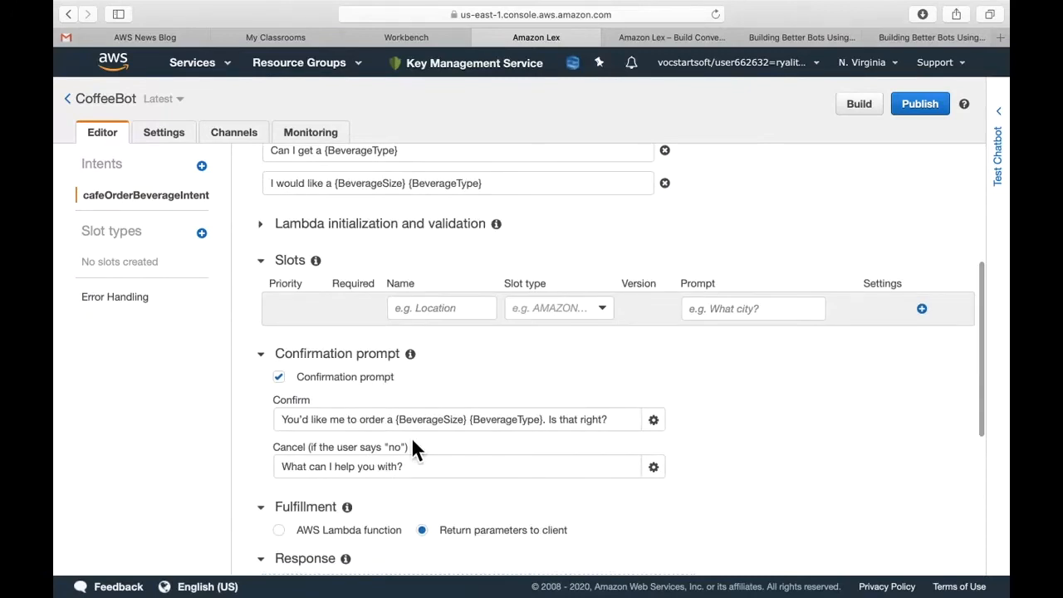
scroll(413, 441, down, 3)
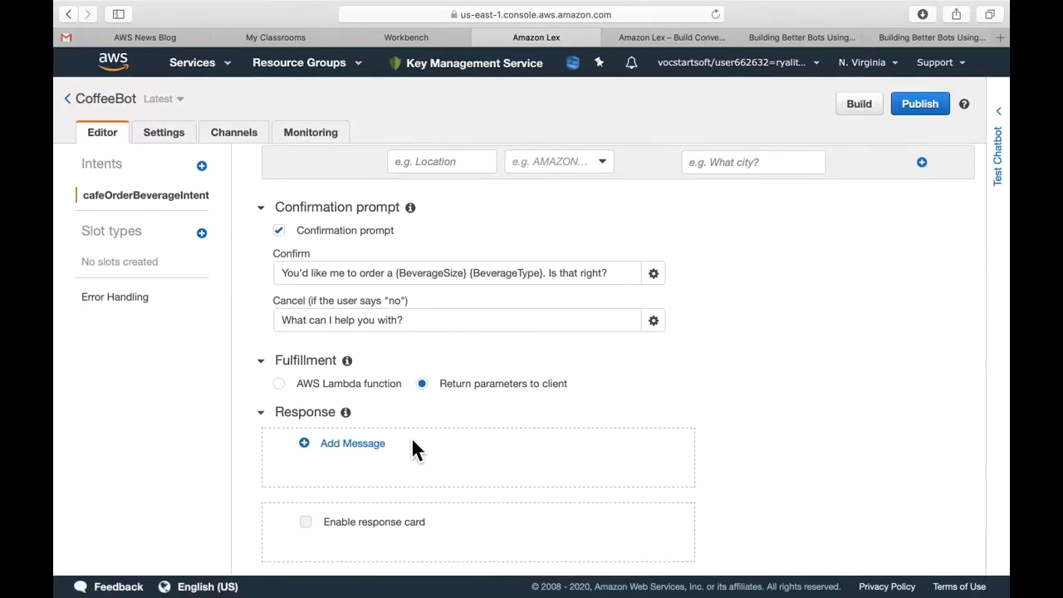
scroll(413, 449, down, 4)
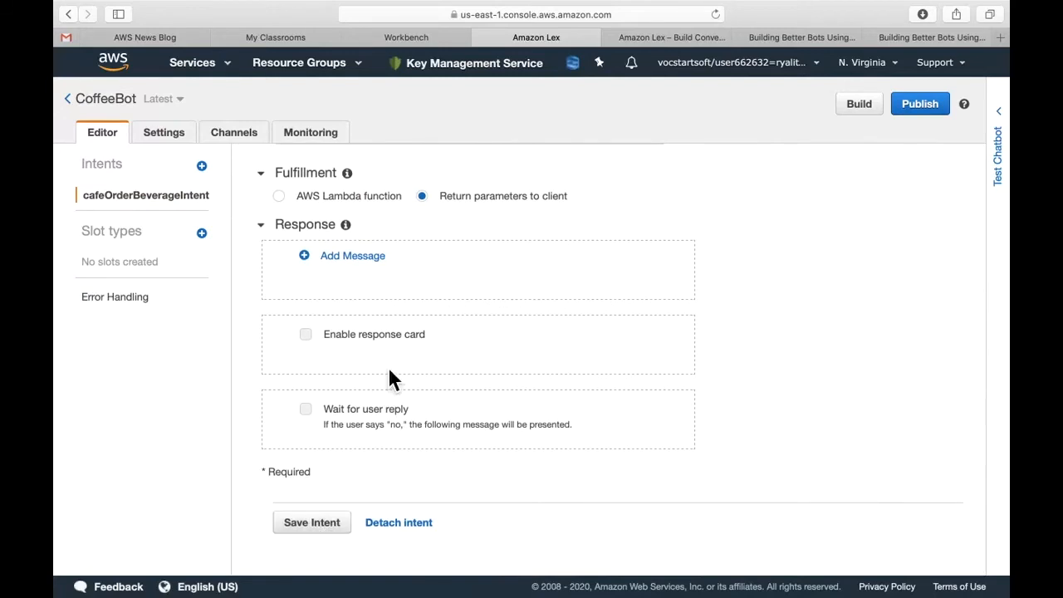
scroll(388, 367, up, 6)
scroll(413, 341, up, 7)
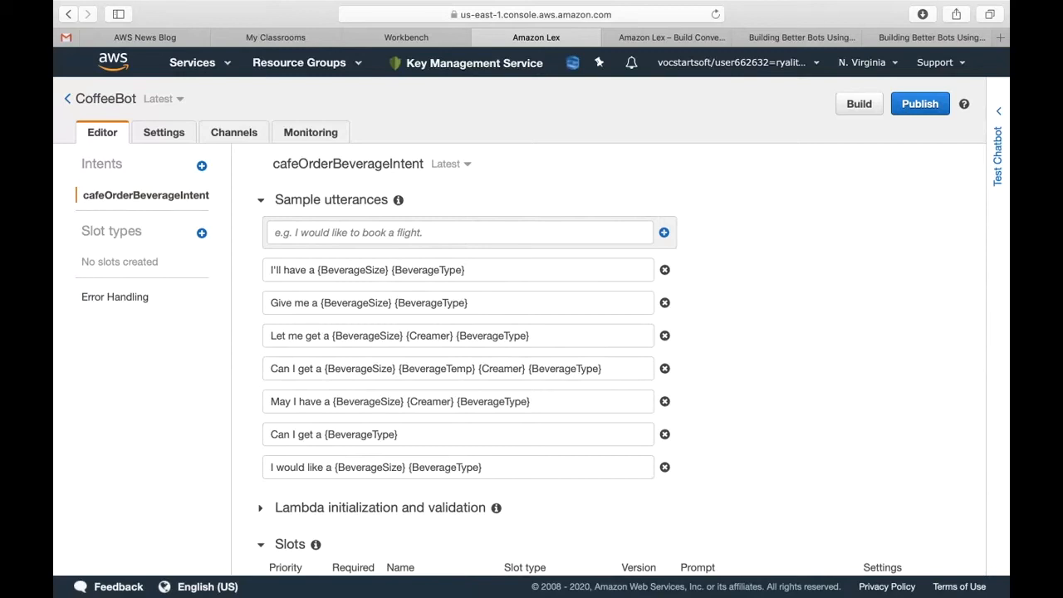
Start a new custom slot type and name it cafeBeverageType.
click(213, 240)
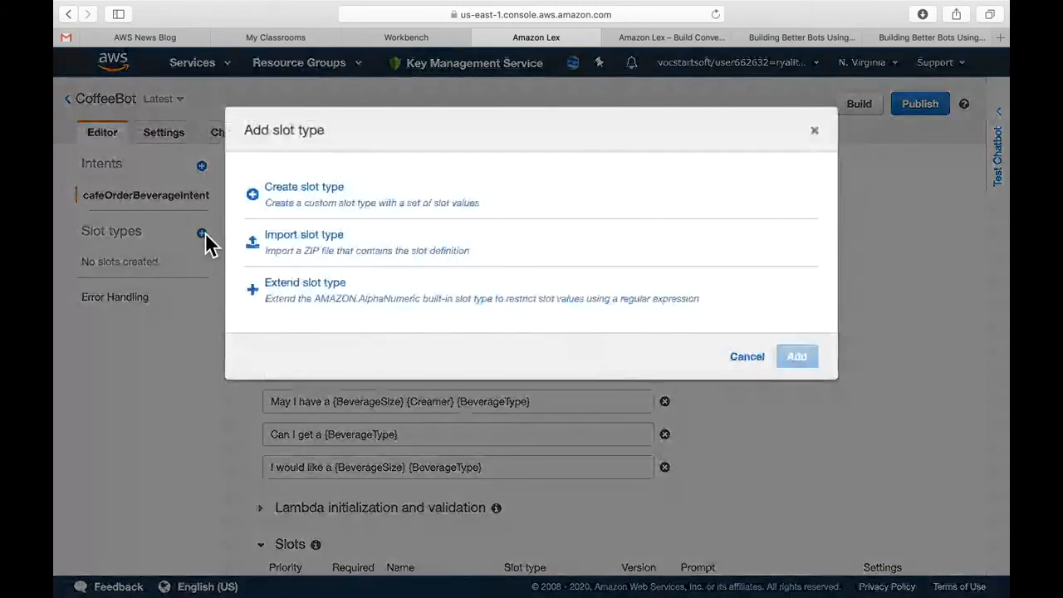
click(304, 199)
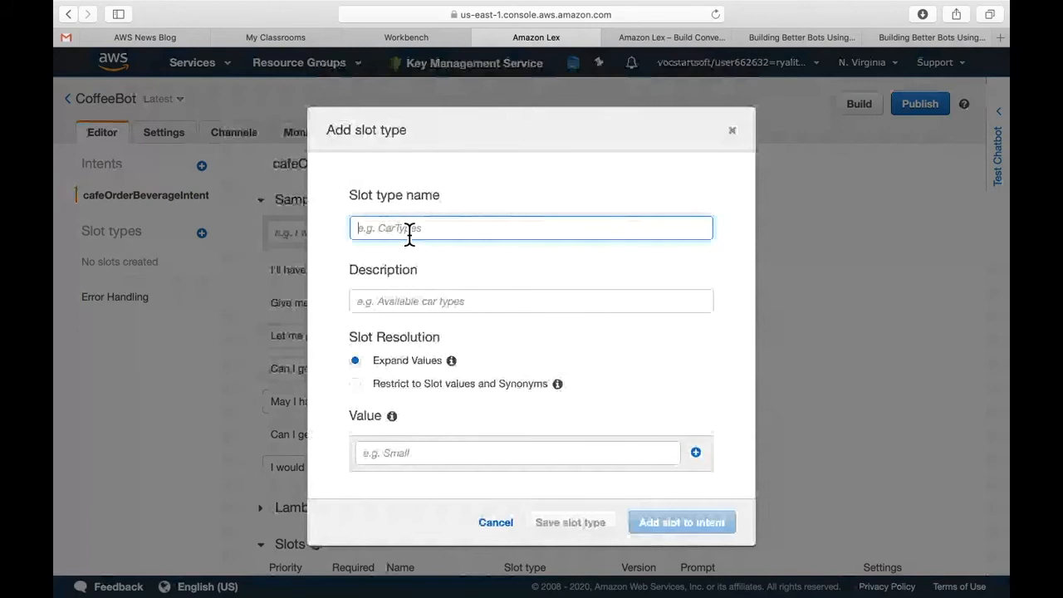
text(cafeBeverageType)
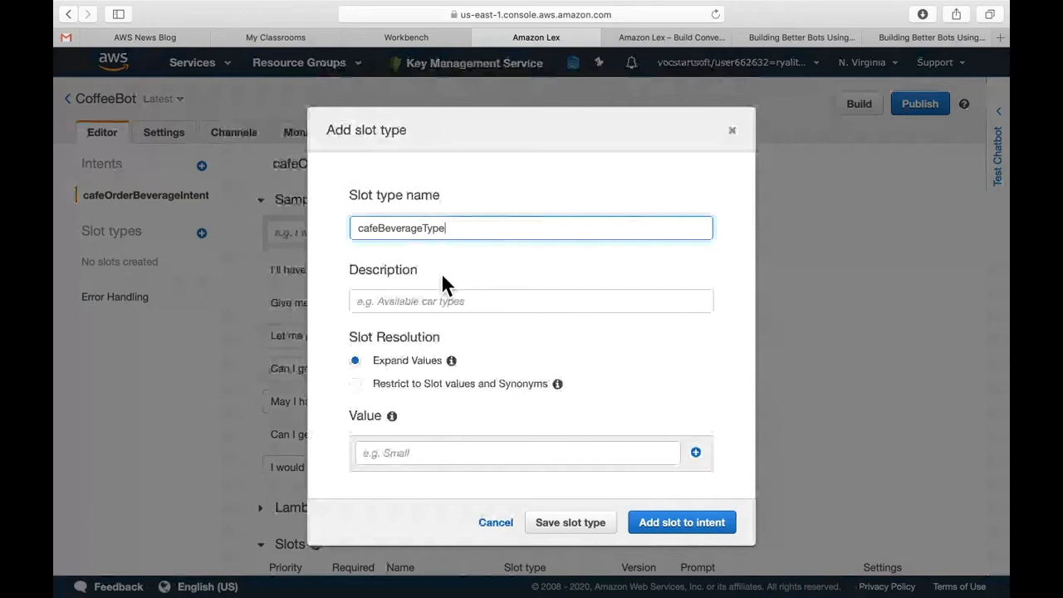
scroll(448, 354, down, 1)
scroll(449, 357, up, 1)
Add the values coffee, latte, cappuccino, mocha and chai to the cafeBeverageType slot type.
click(438, 464)
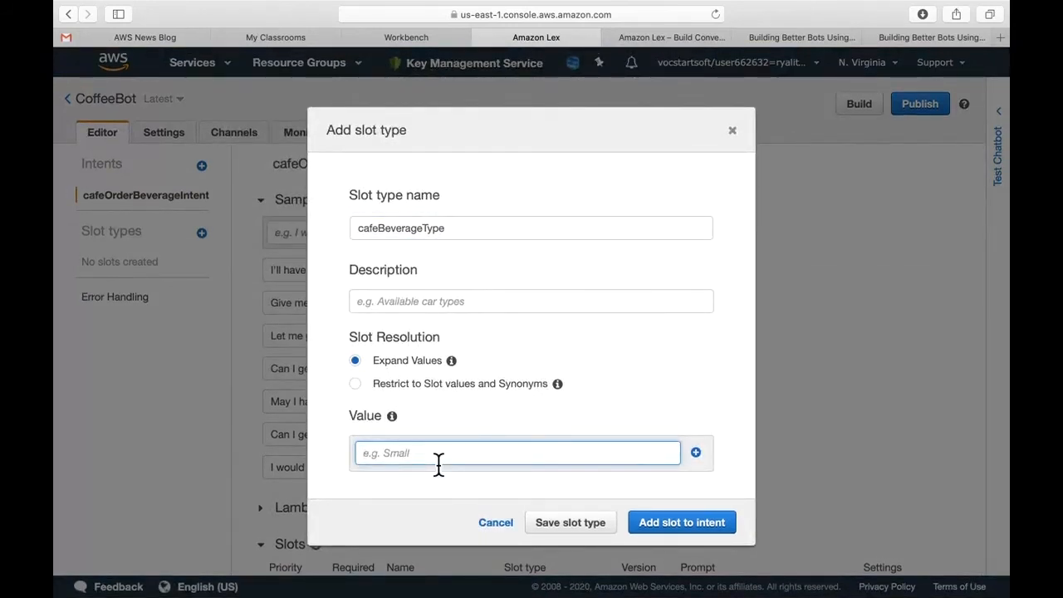
text(coffee)
key(Return)
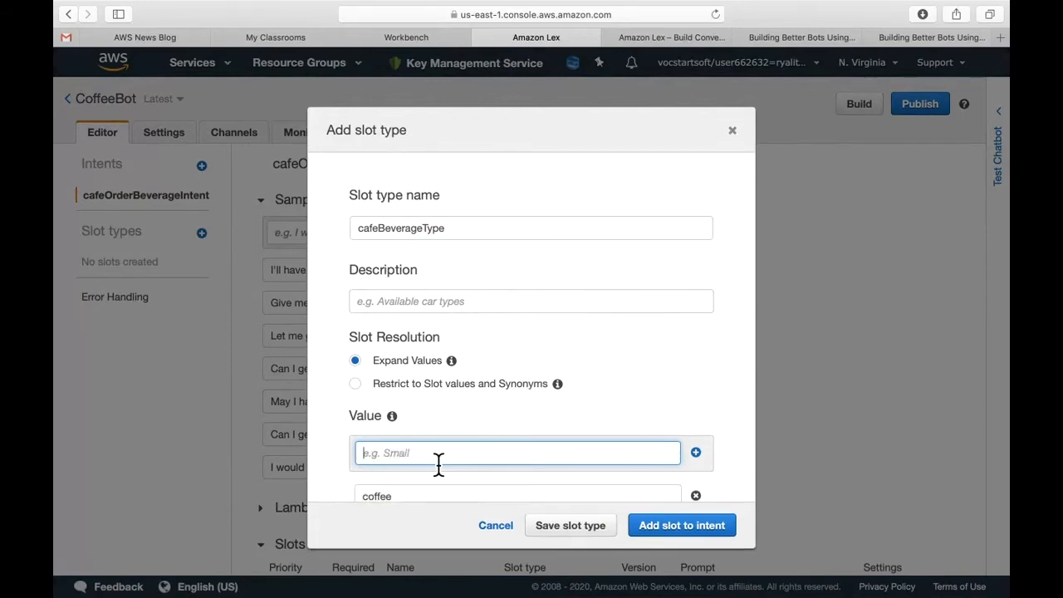
text(tea)
key(Return)
text(cappu)
key(BackSpace)
key(BackSpace)
key(BackSpace)
text(ppuccino)
key(Return)
text(mocha)
key(Return)
text(chai)
key(Return)
scroll(439, 464, down, 4)
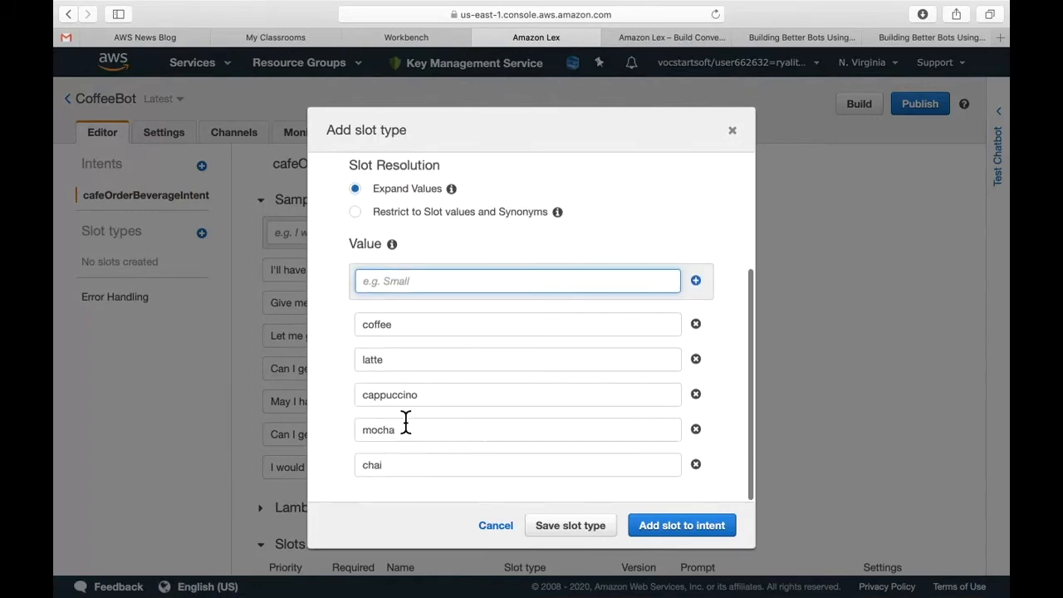
scroll(470, 373, up, 1)
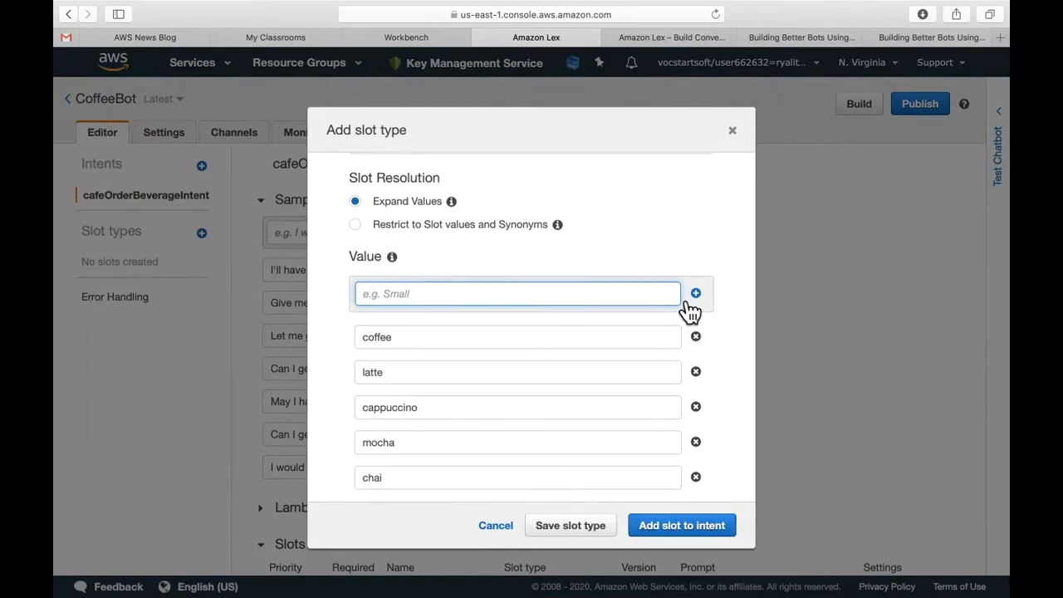
Add the values espresso, smoothie and mochaccino to the cafeBeverageType slot type and check the value list.
text(espresso)
key(Return)
scroll(573, 385, down, 2)
scroll(573, 385, up, 5)
scroll(573, 380, down, 2)
text(smoothie)
key(Return)
text(mocha)
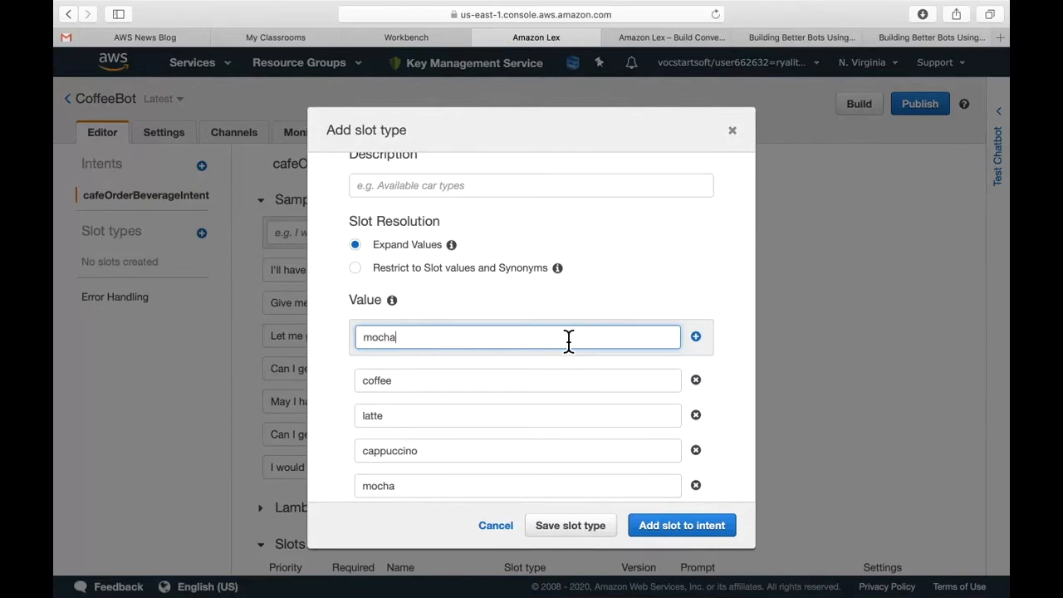
text(ccino)
key(Return)
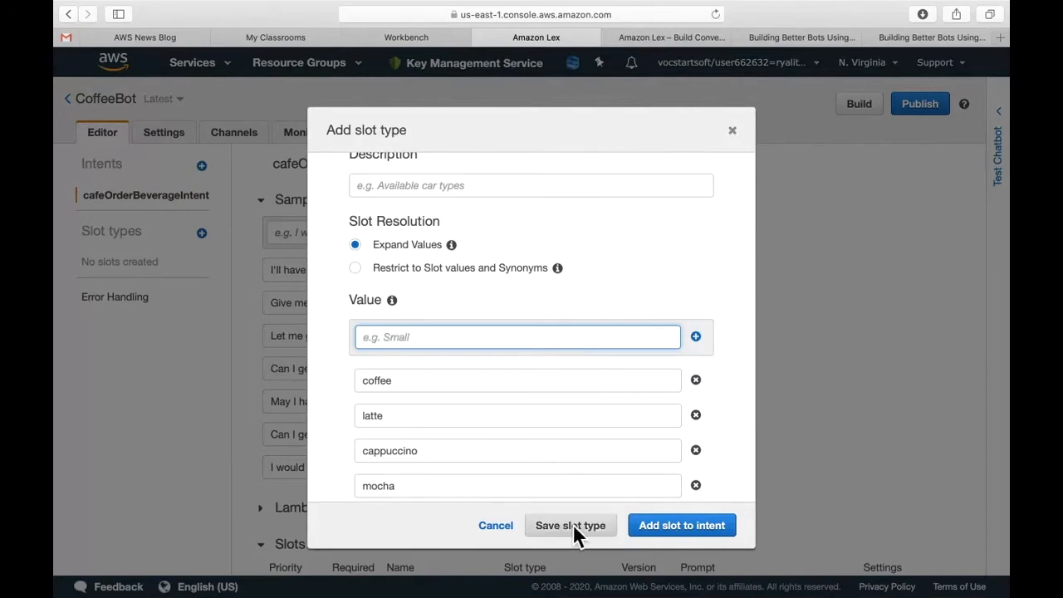
scroll(573, 358, down, 4)
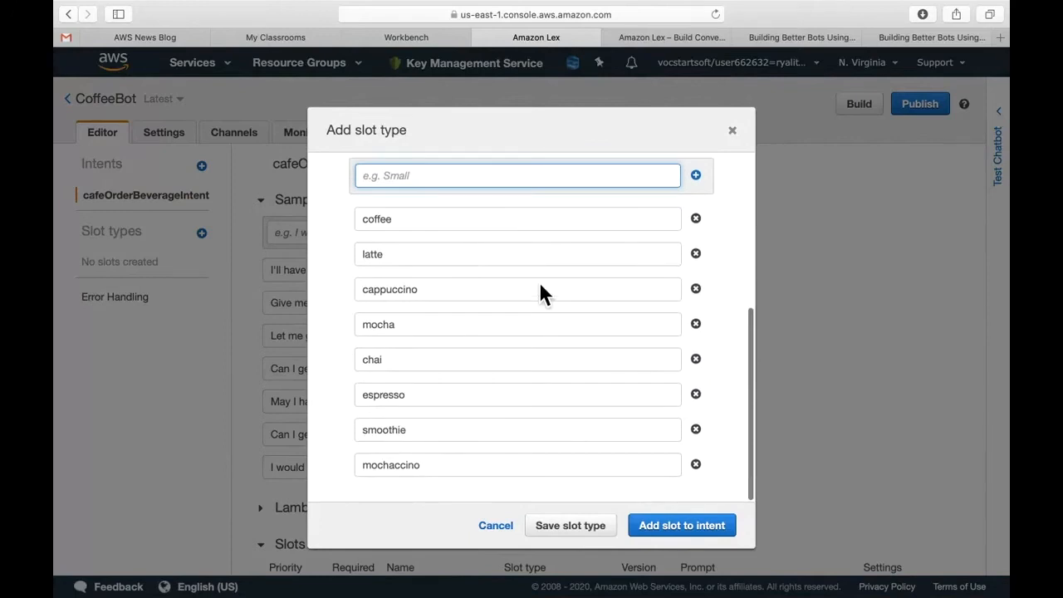
scroll(468, 407, up, 5)
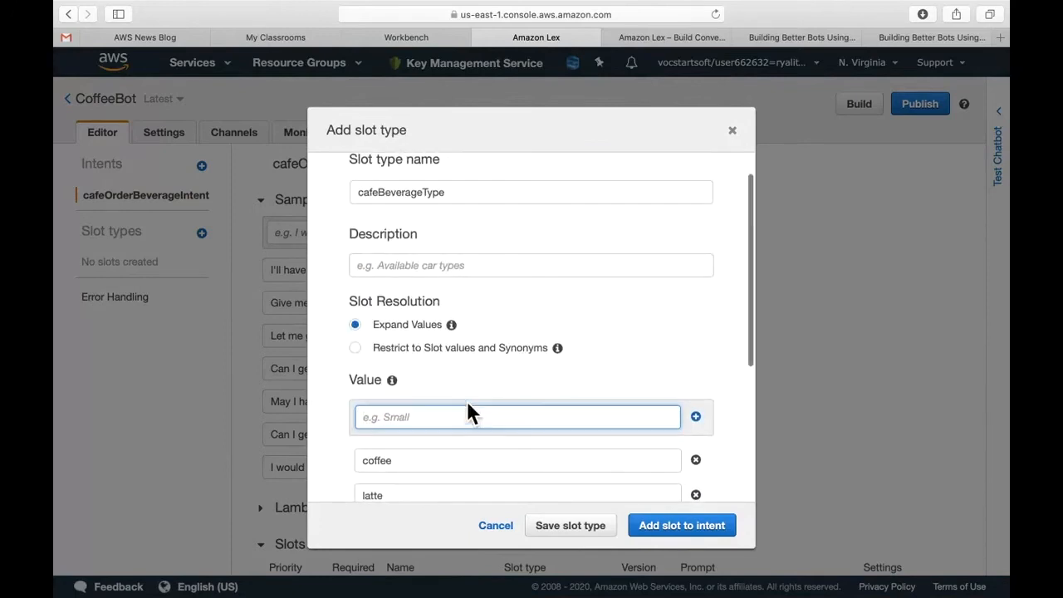
scroll(468, 407, up, 1)
scroll(529, 321, down, 5)
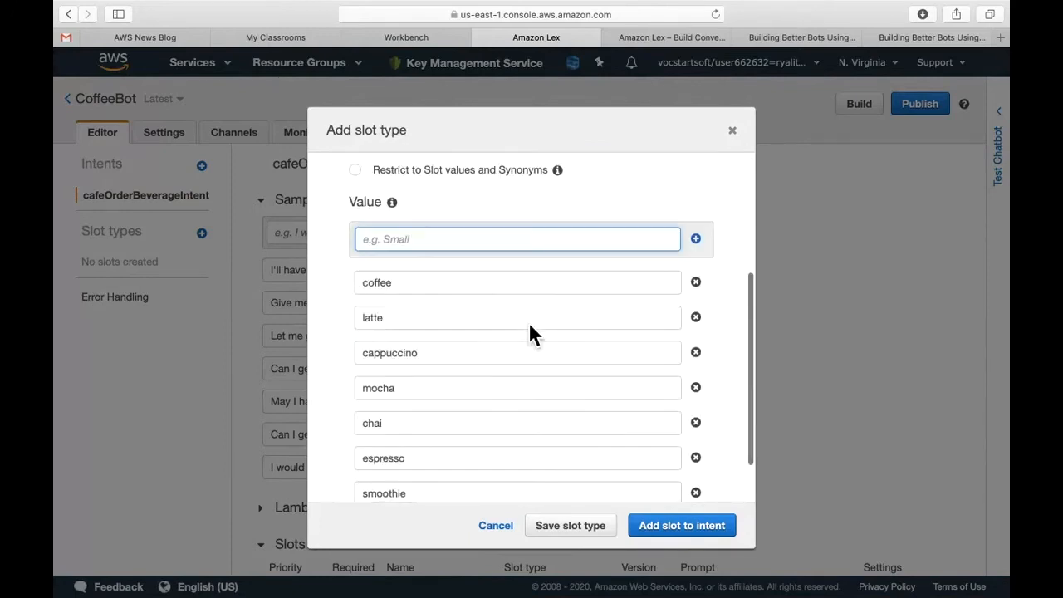
Save the cafeBeverageType slot type and start a new custom slot type named cafeBeverageSize.
click(568, 531)
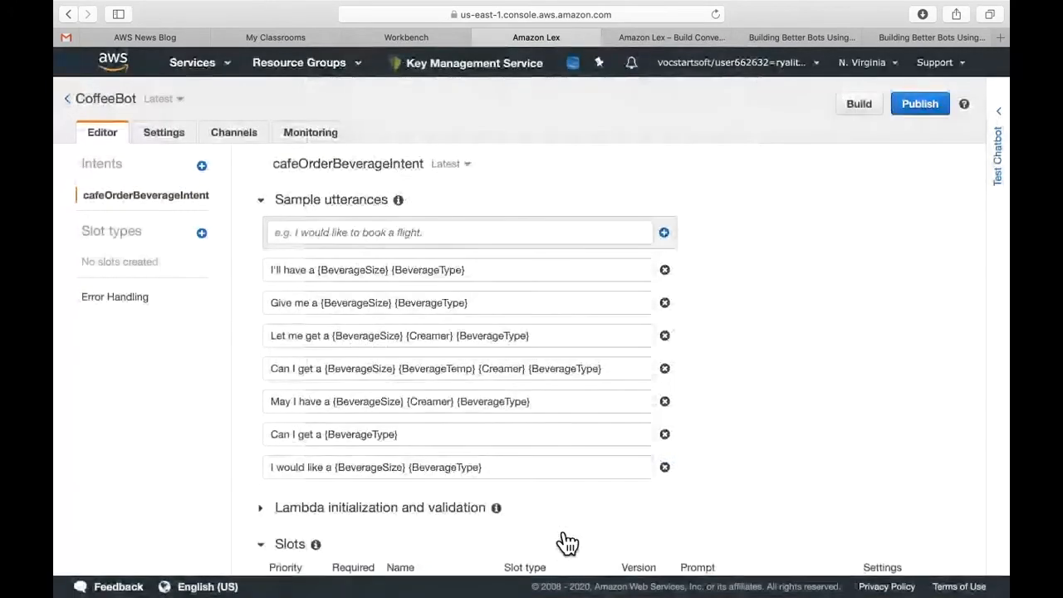
click(202, 234)
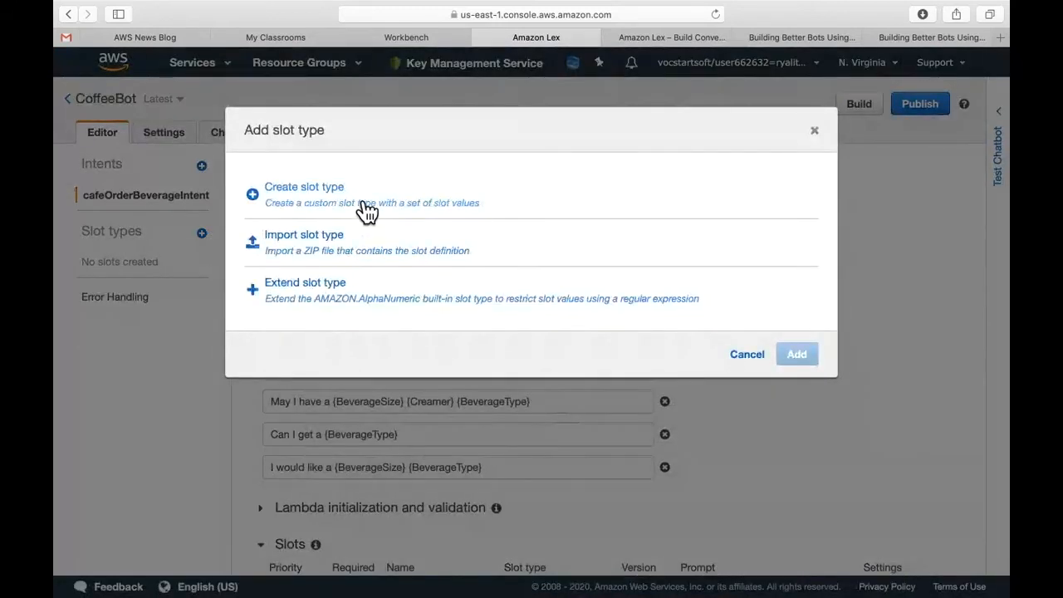
click(366, 209)
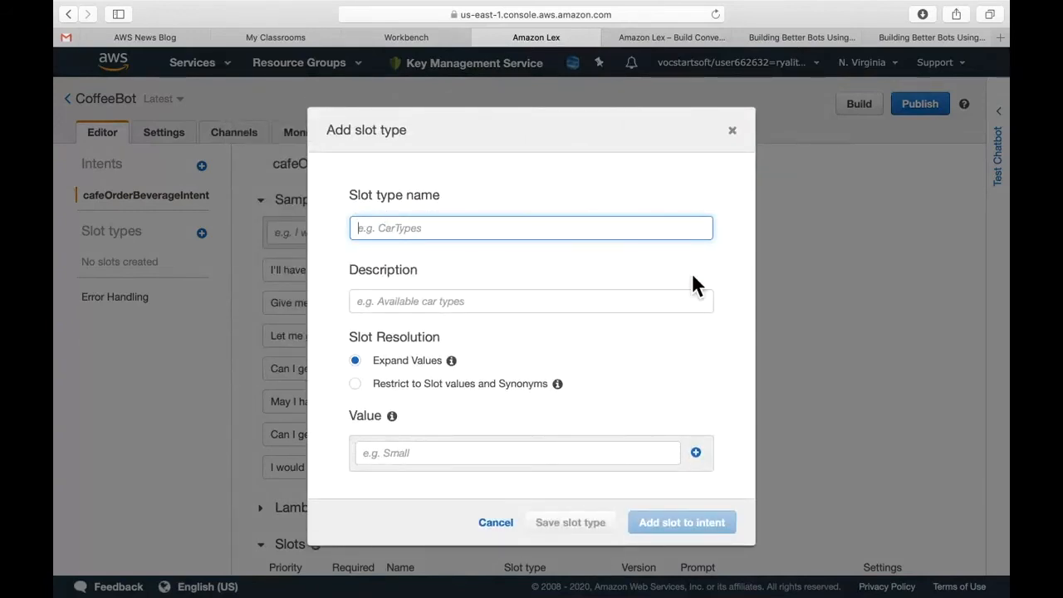
text(cafeBeverag)
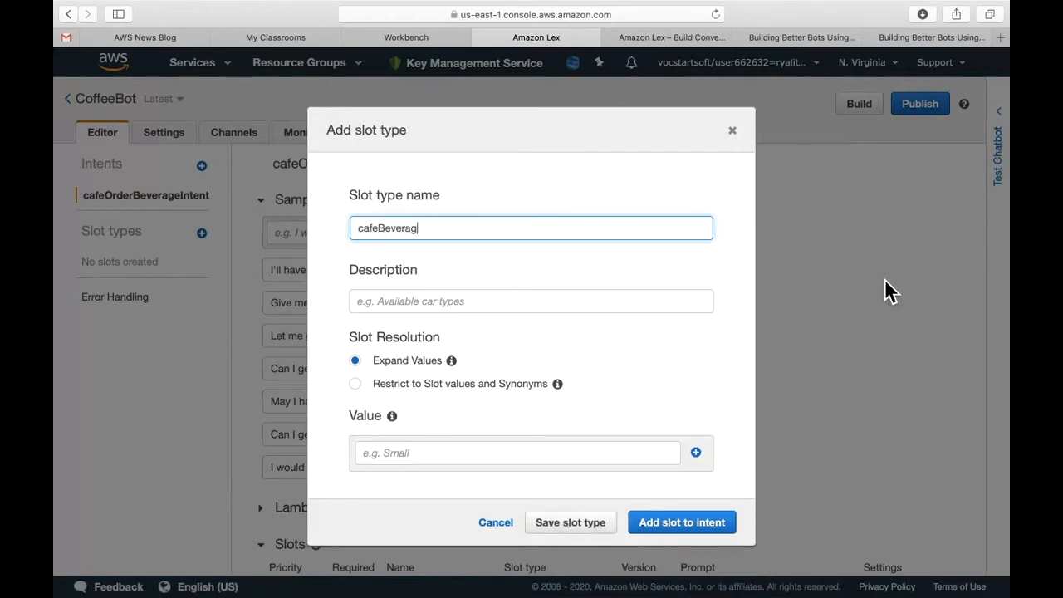
text(eSize)
Add the values small, medium and large to the cafeBeverageSize slot type.
click(564, 461)
text(small)
key(Return)
text(medium)
key(Return)
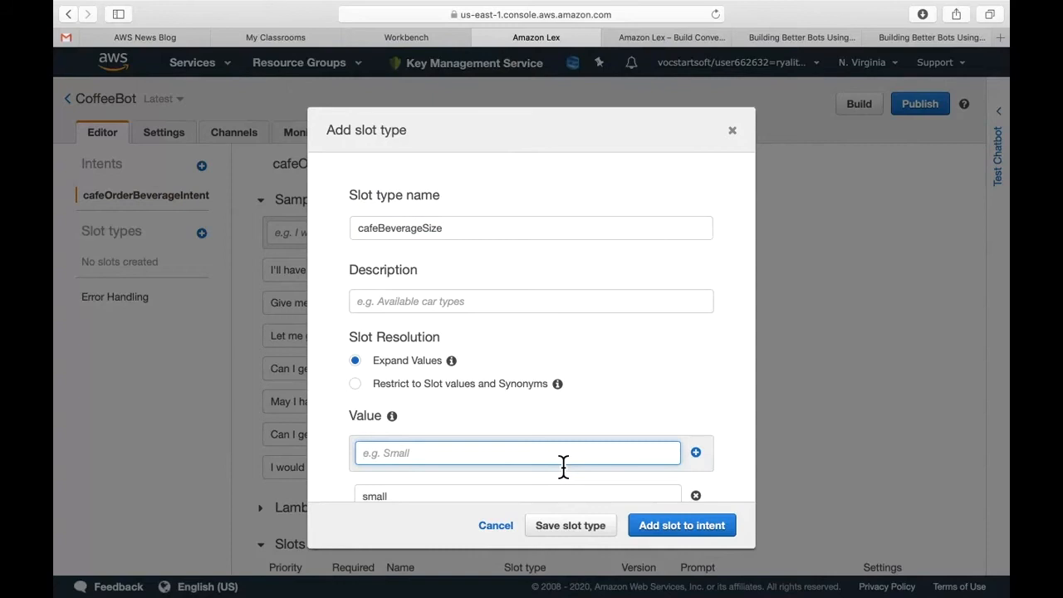
scroll(537, 353, down, 2)
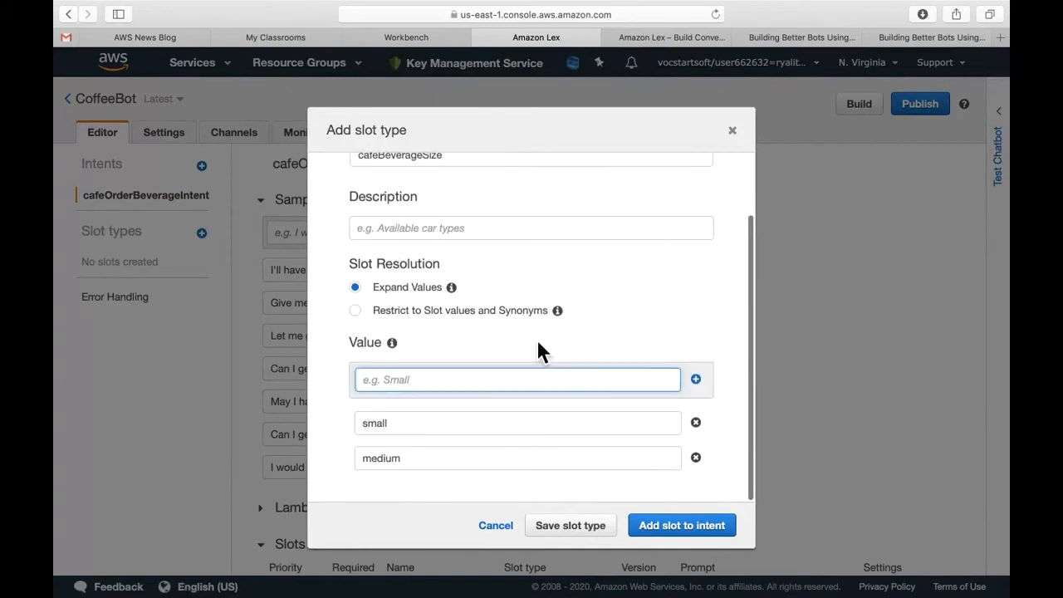
text(large)
key(Return)
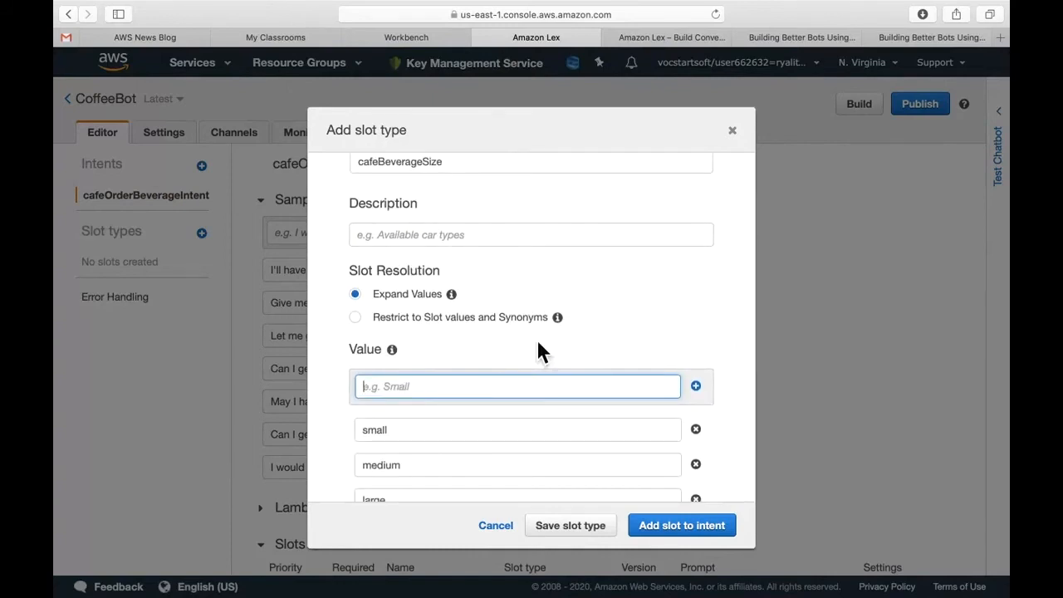
scroll(537, 352, down, 1)
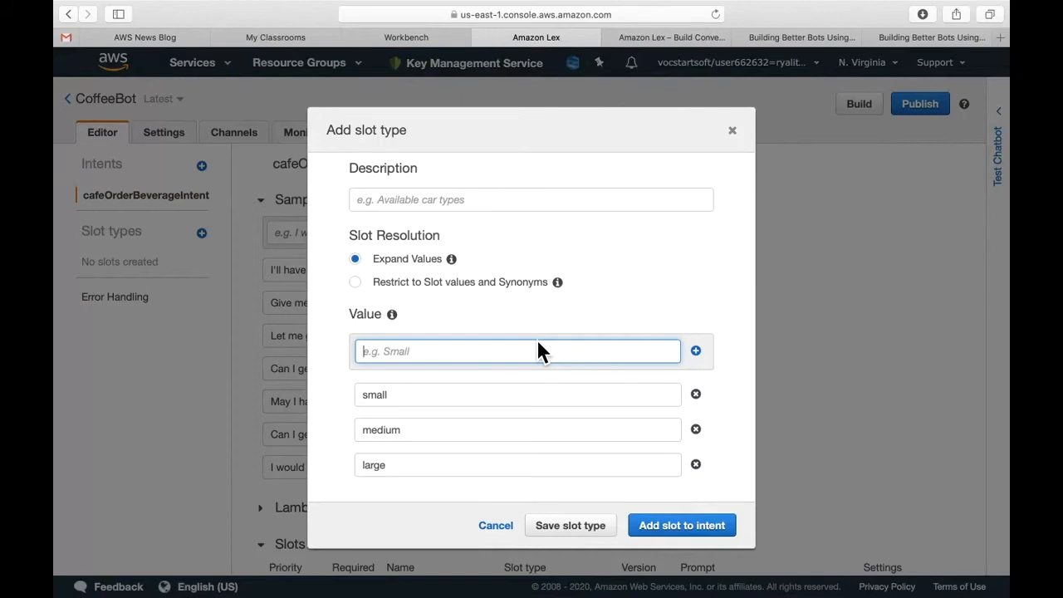
Add the values venti and extra large to the cafeBeverageSize slot type and save it.
text(venti)
key(Return)
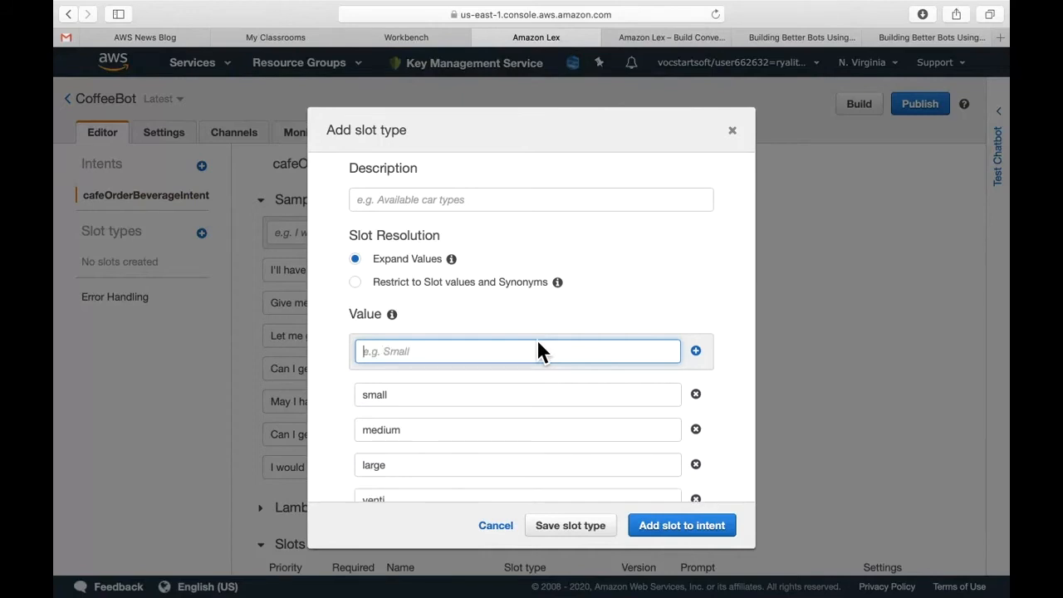
text(x)
key(BackSpace)
text(extra large)
key(Return)
scroll(509, 347, down, 2)
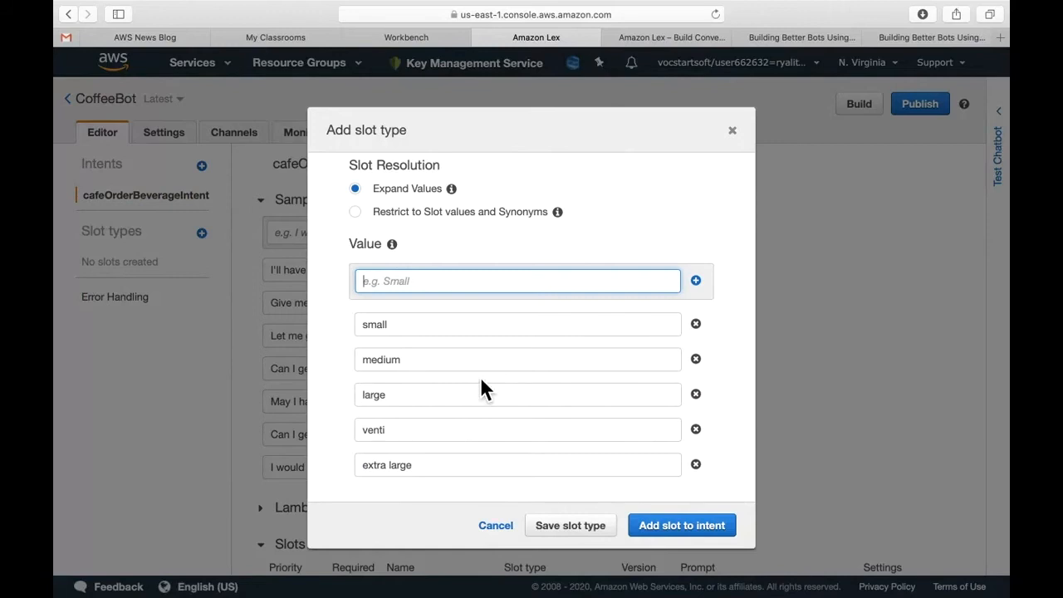
click(595, 539)
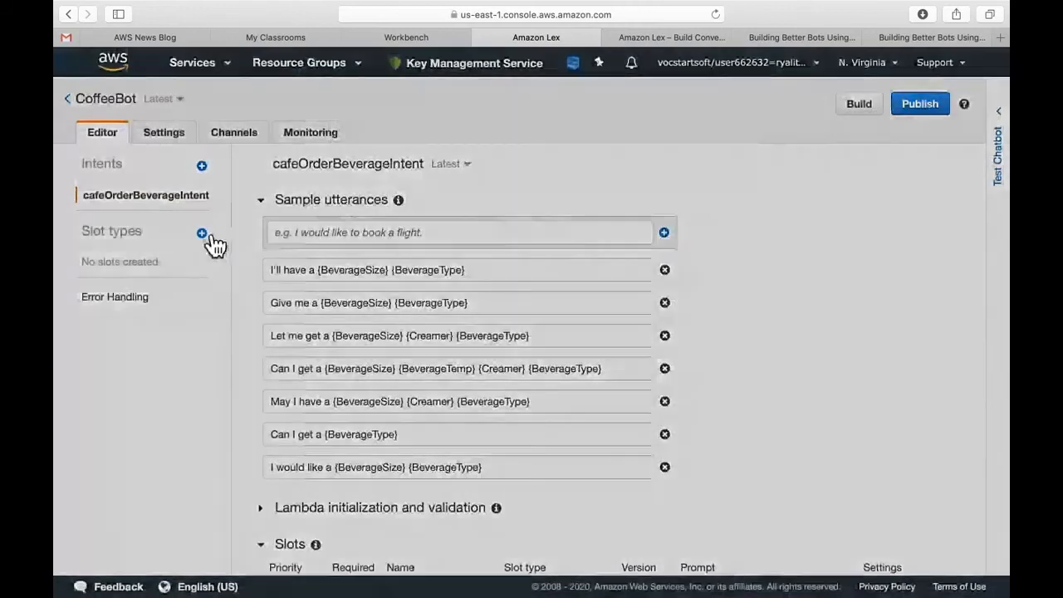
Start a new custom slot type and name it cafeCreamerType.
click(205, 235)
click(353, 210)
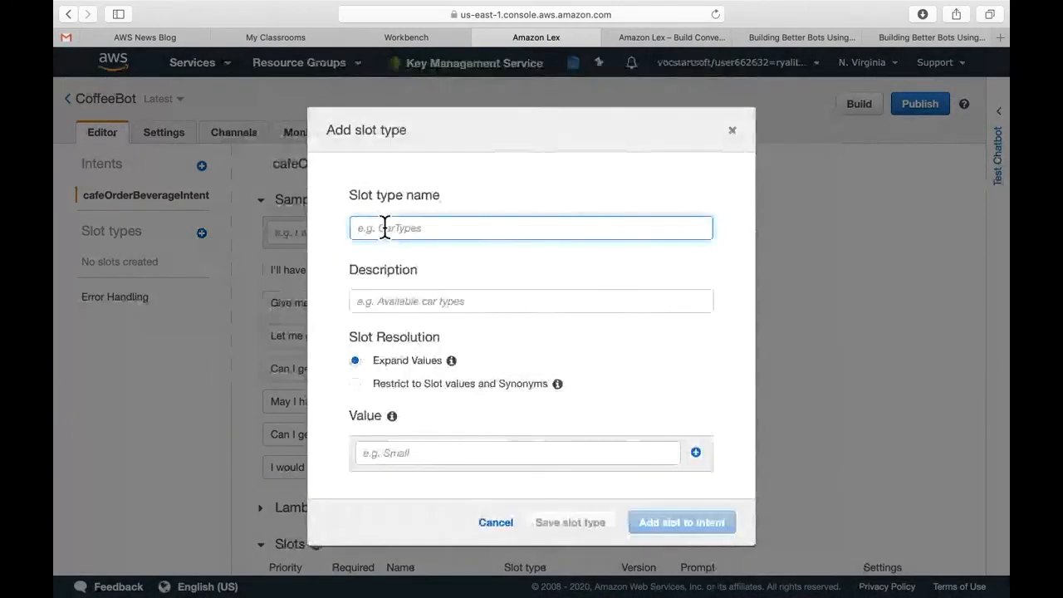
text(c)
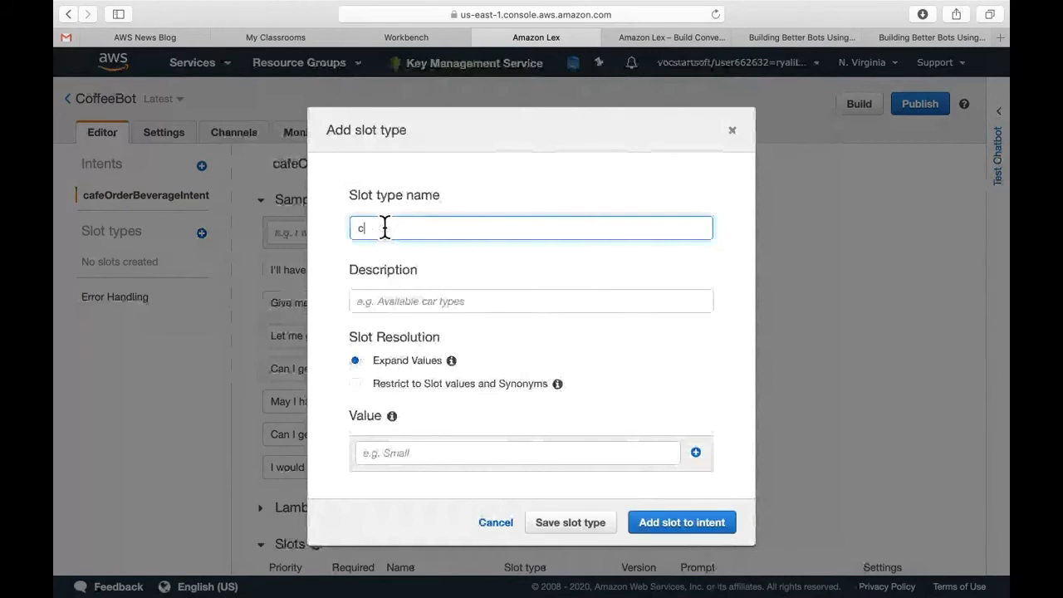
text(afeCreamerType)
Add the values two percent, one percent and half and half to the cafeCreamerType slot type.
click(523, 456)
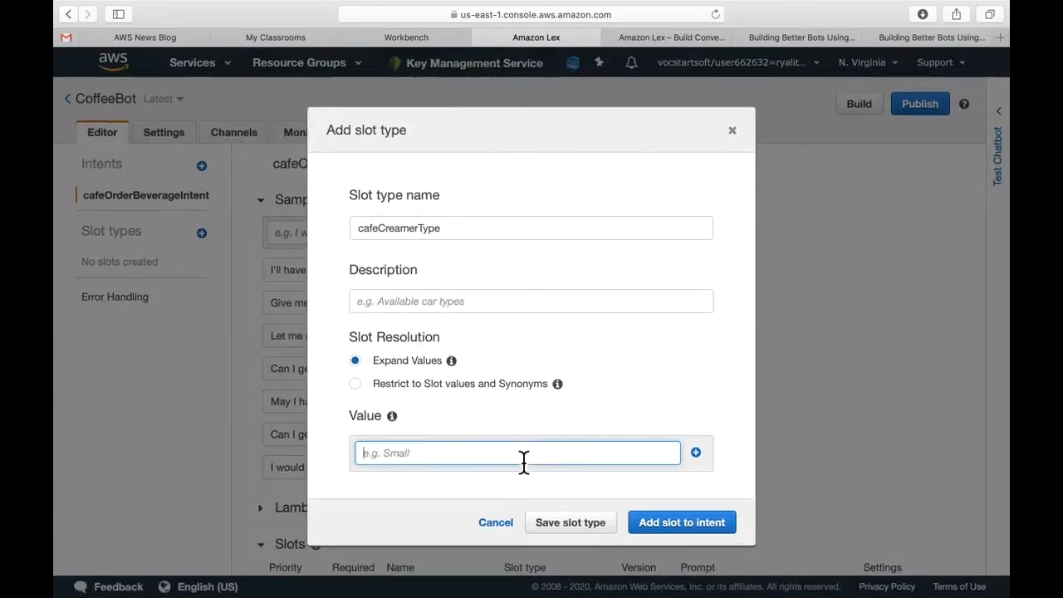
text(two percent)
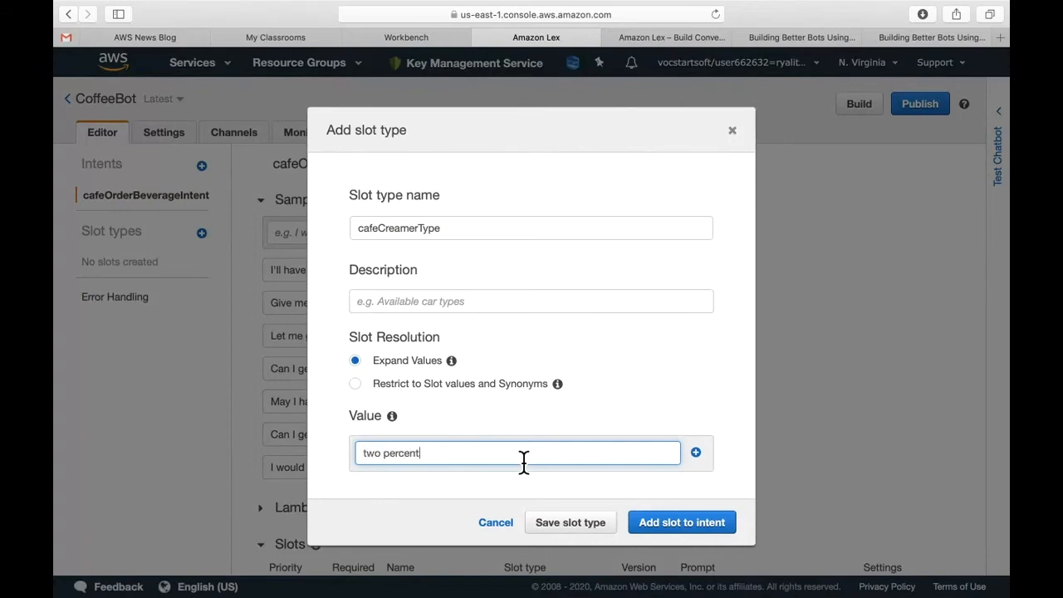
key(Return)
text(onc)
key(BackSpace)
text(e percent)
key(Return)
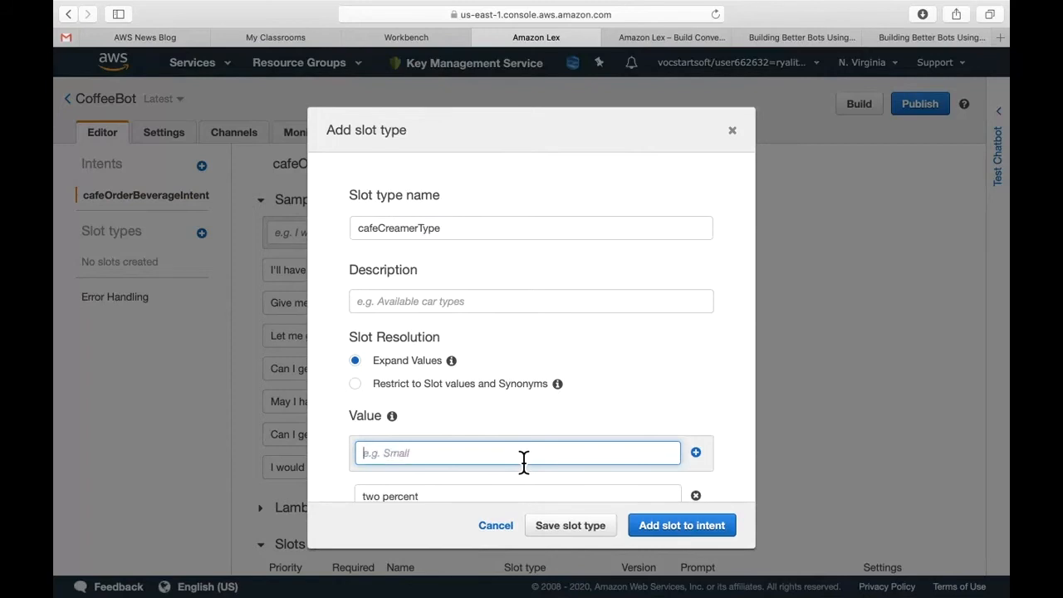
scroll(523, 462, down, 2)
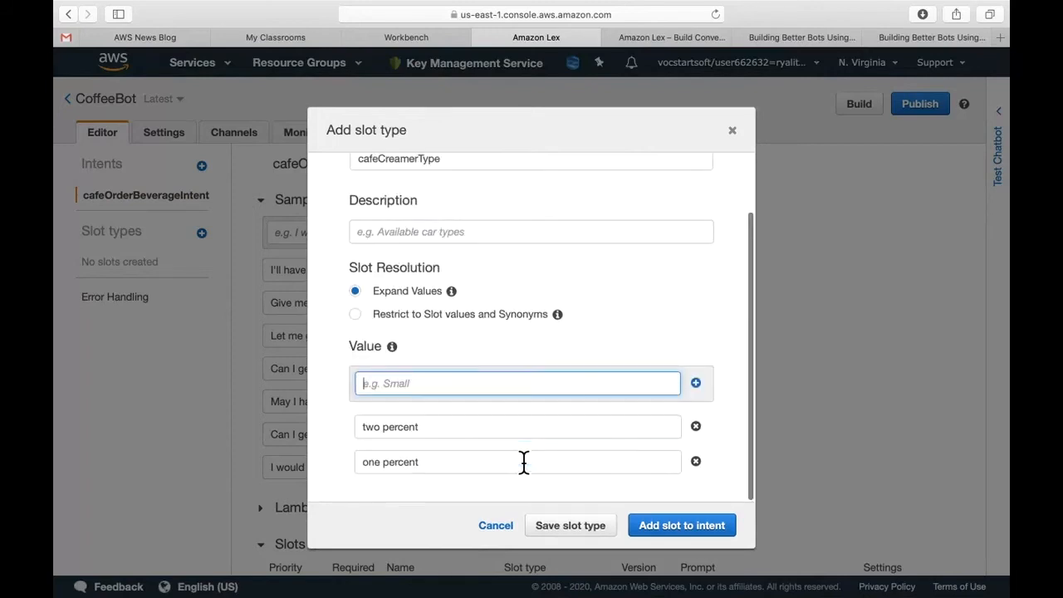
text(half and half)
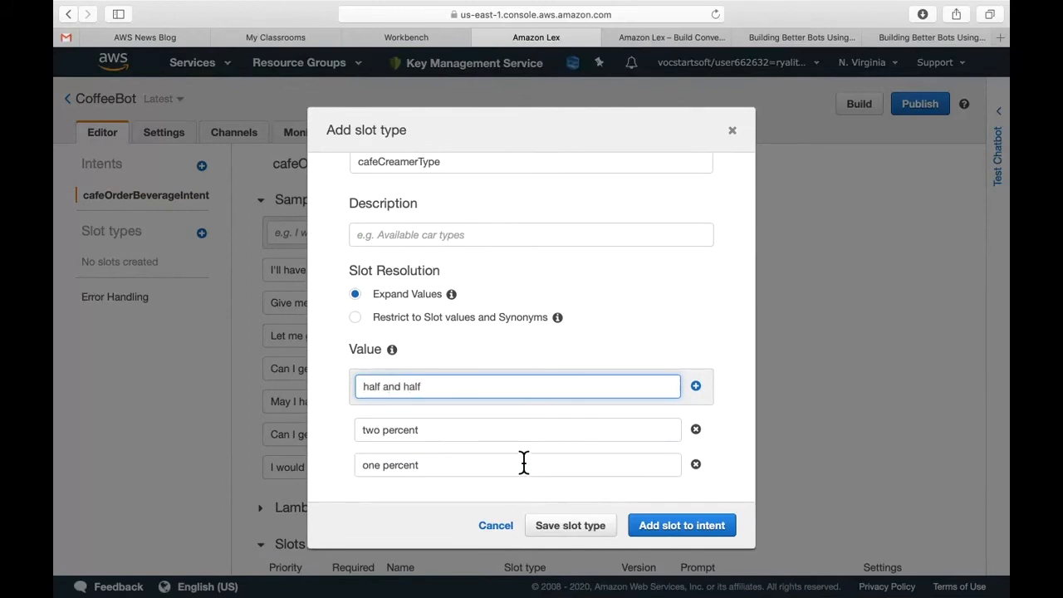
key(Return)
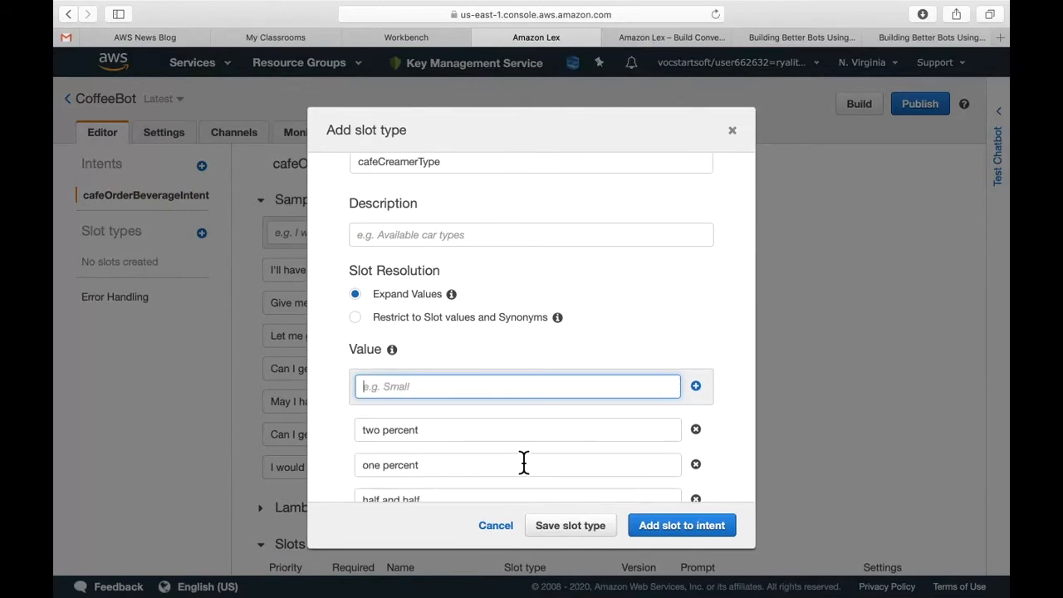
Add the values soy and almond to the cafeCreamerType slot type.
text(soy)
key(Return)
text(am)
key(BackSpace)
text(lmond)
key(Return)
scroll(523, 463, down, 3)
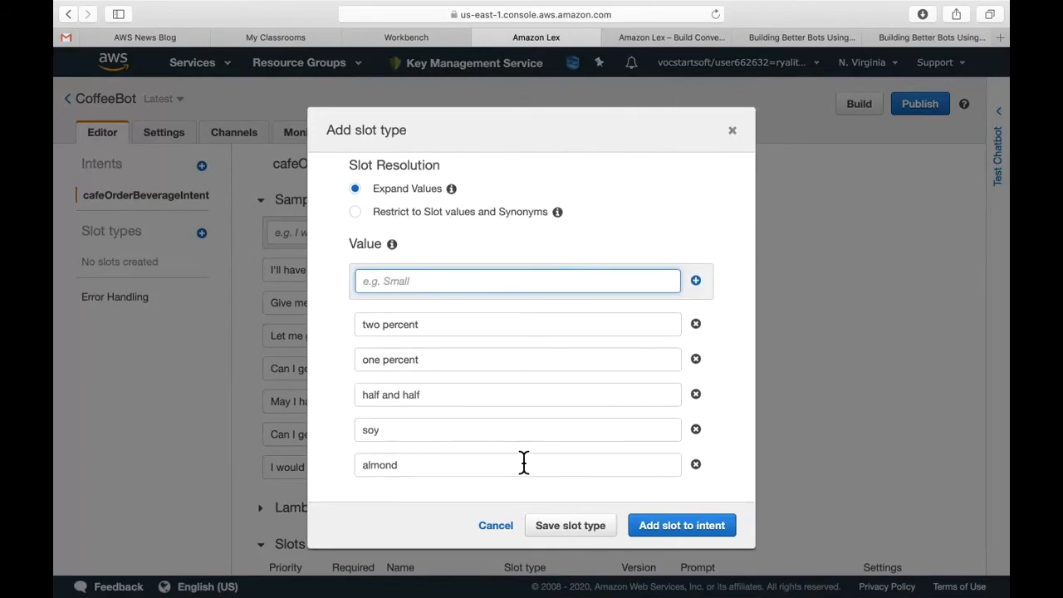
Add the values whole and skim to the cafeCreamerType slot type and save it.
text(whole)
key(Return)
text(skim)
key(Return)
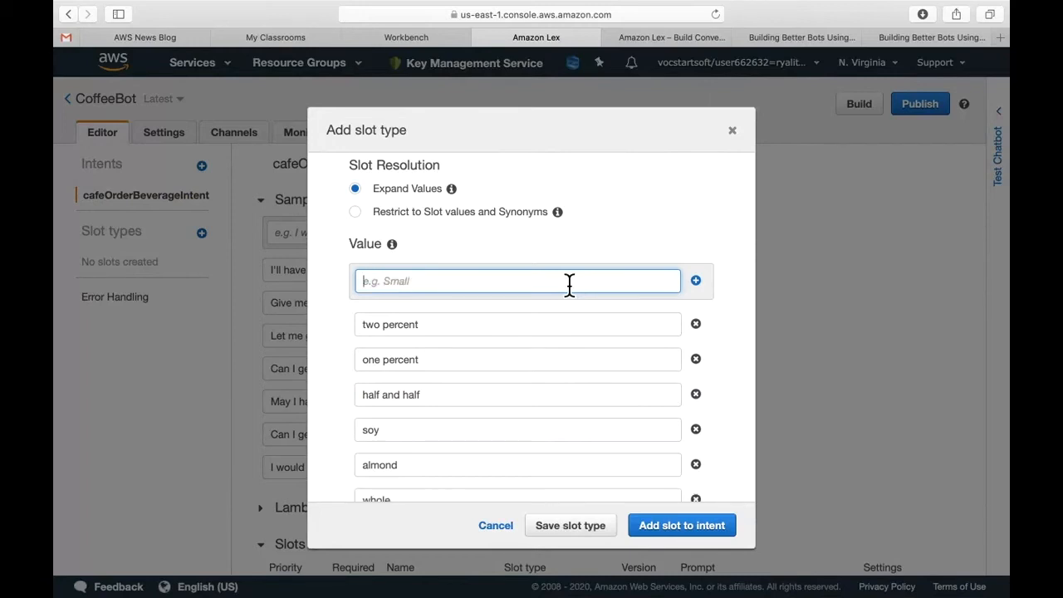
scroll(569, 285, down, 2)
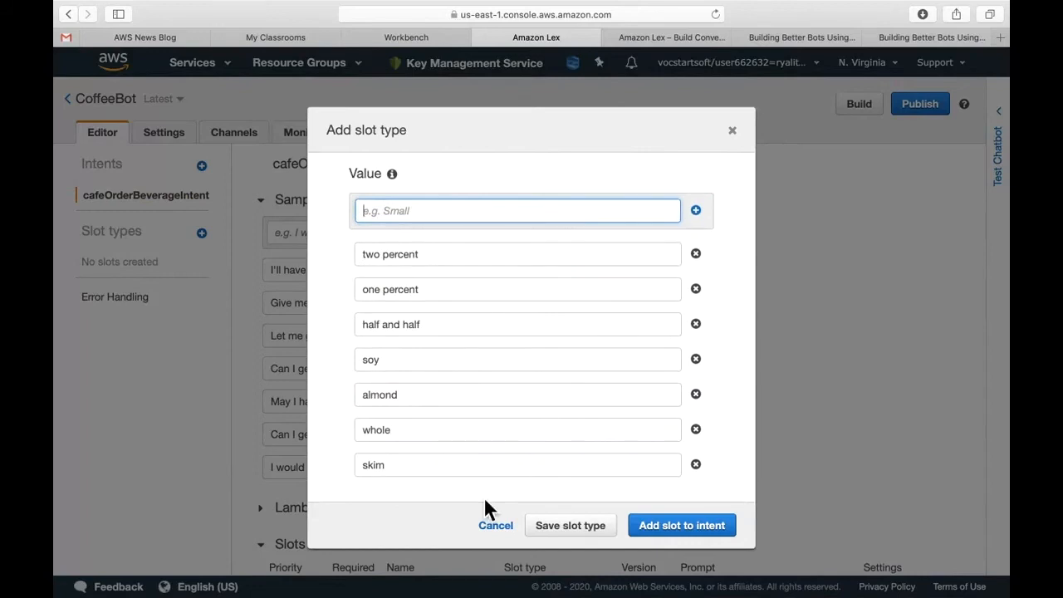
click(572, 542)
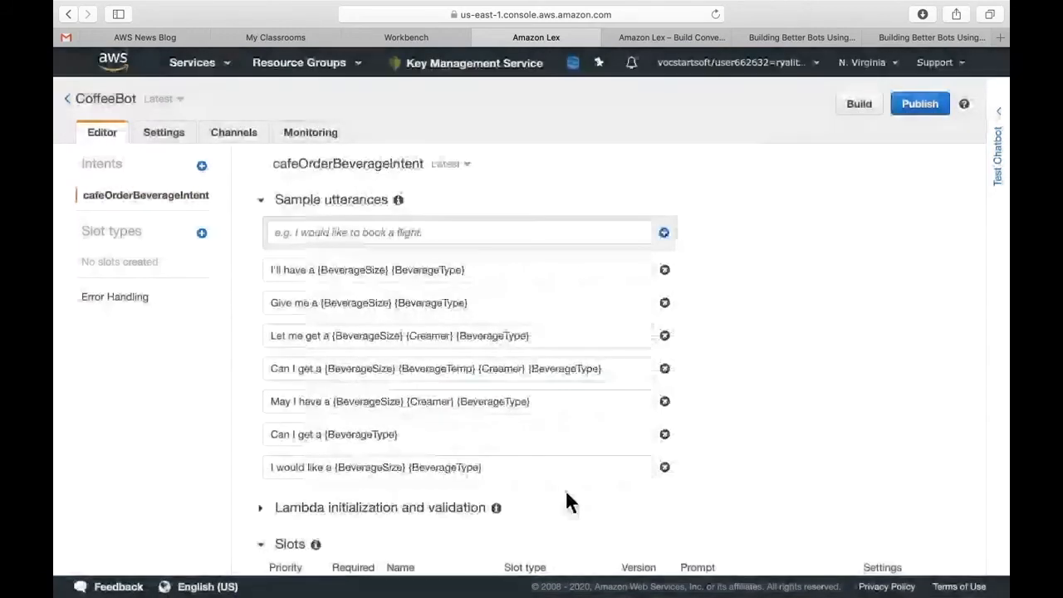
Start a new custom slot type and name it cafeBeverageTemp.
click(212, 237)
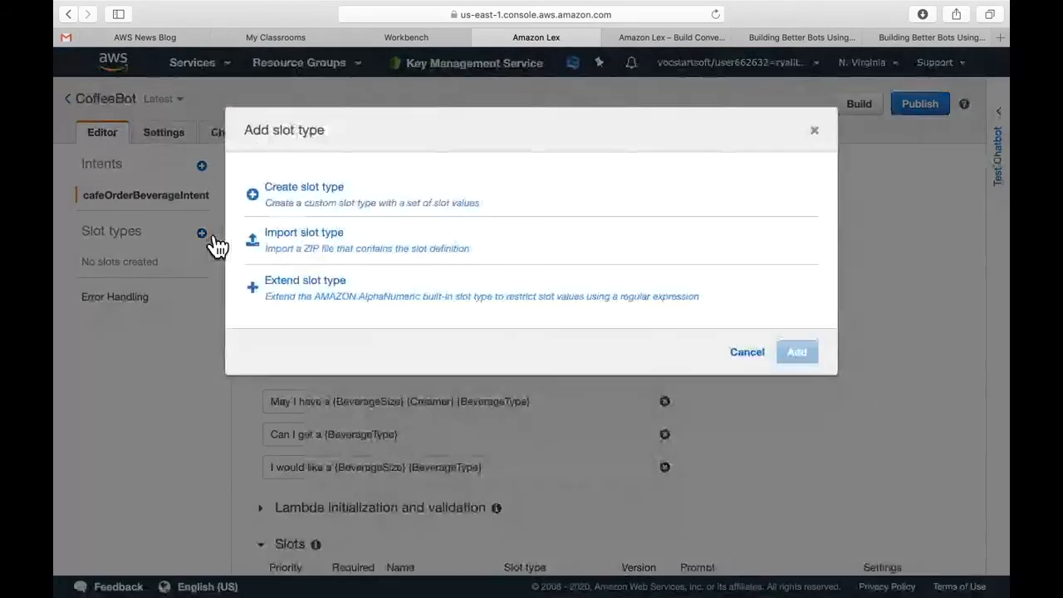
click(342, 206)
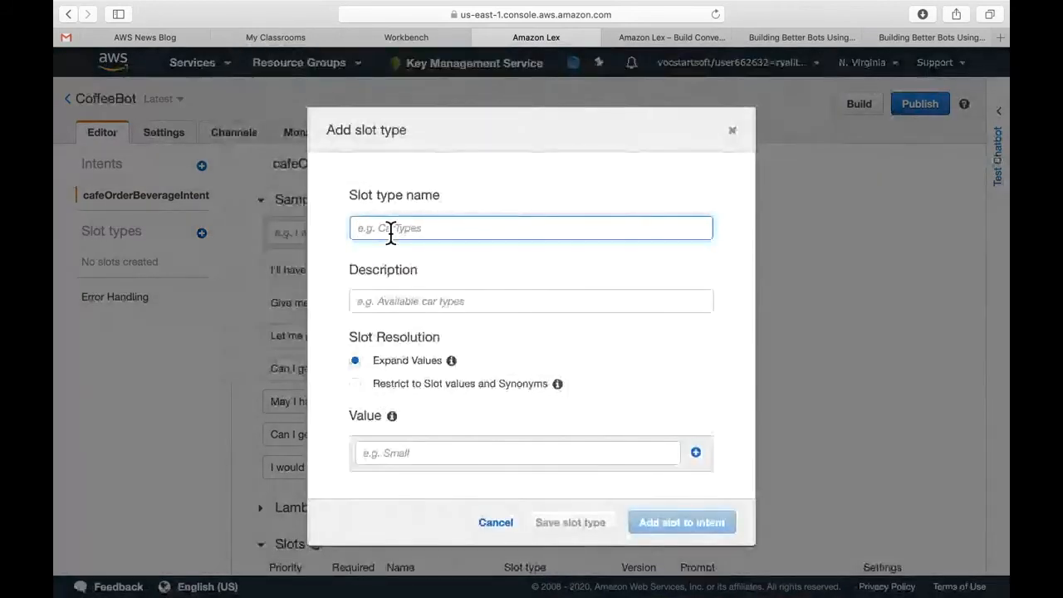
text(cafeBeverageTemp)
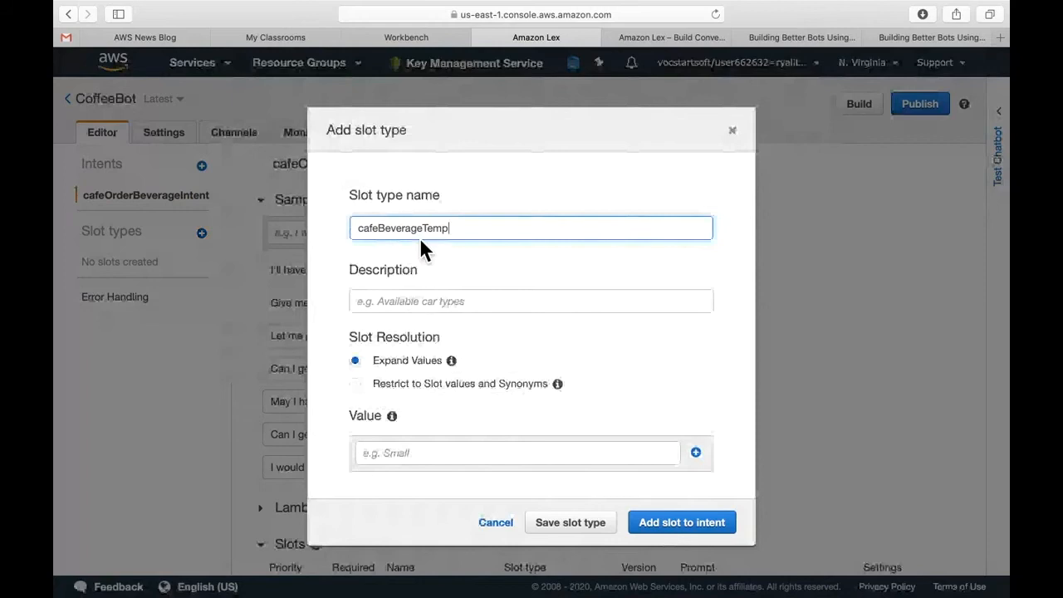
Add the values iced and hot to the cafeBeverageTemp slot type and save it.
click(469, 448)
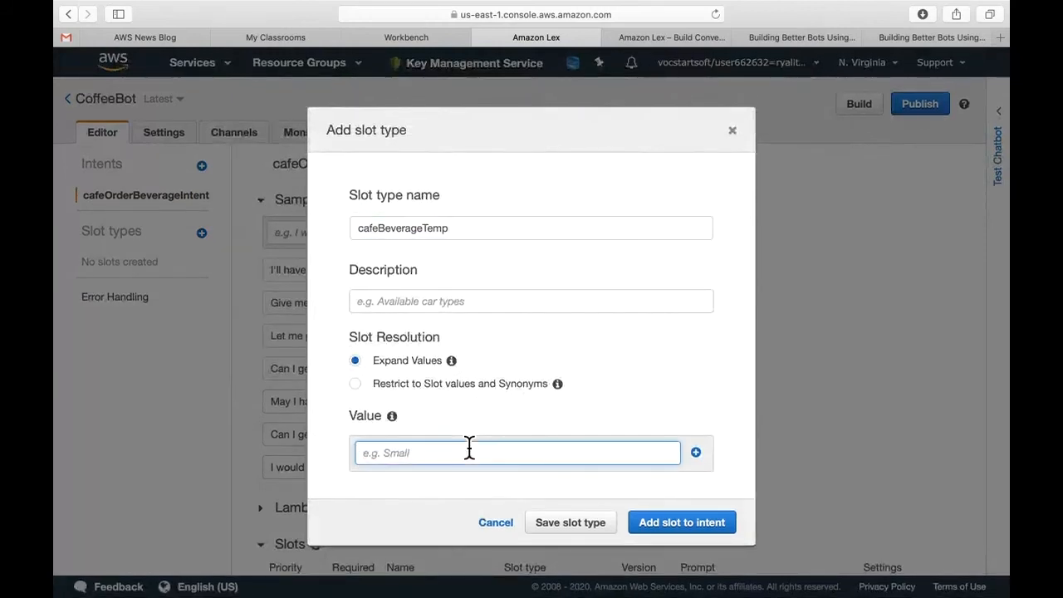
text(iced)
key(Return)
text(hot)
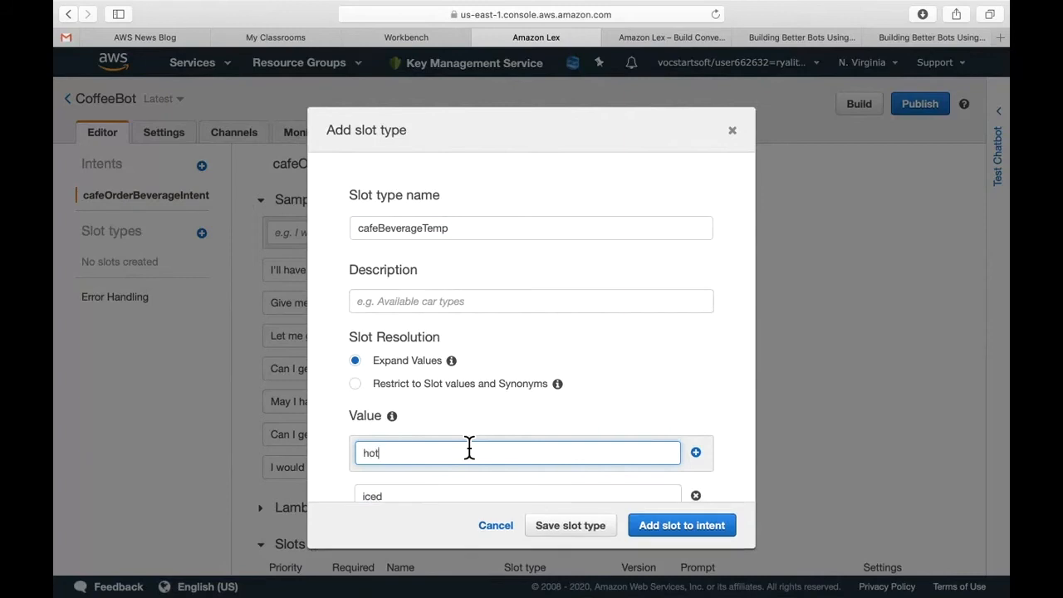
key(Return)
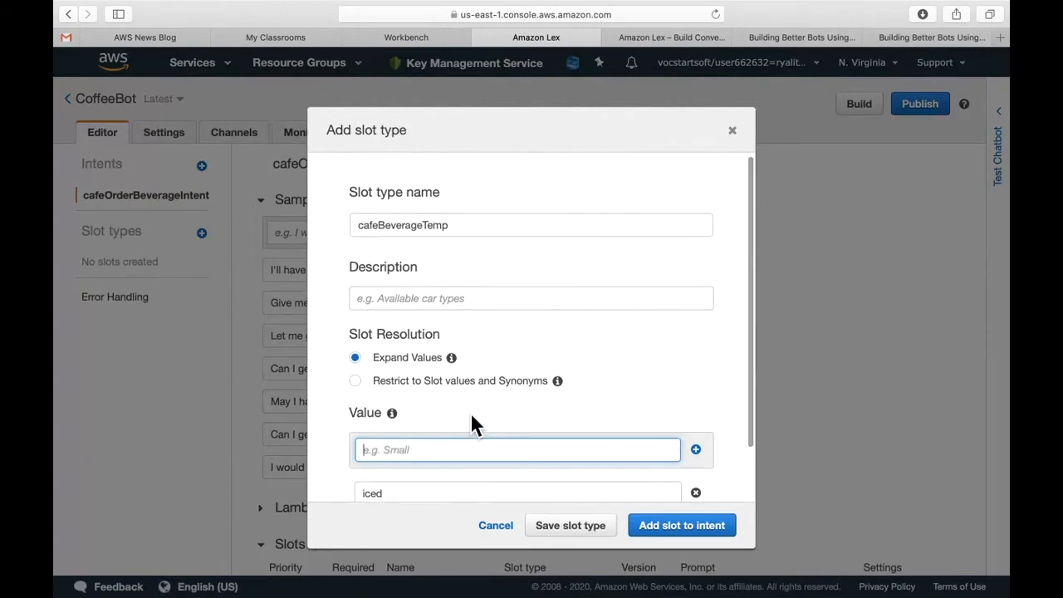
scroll(463, 409, down, 2)
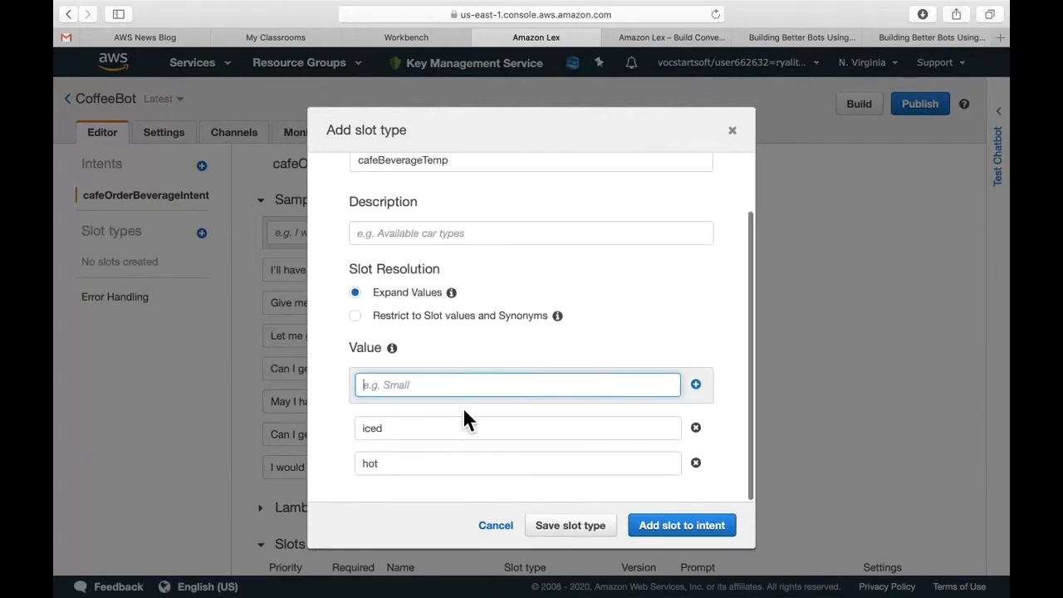
click(573, 526)
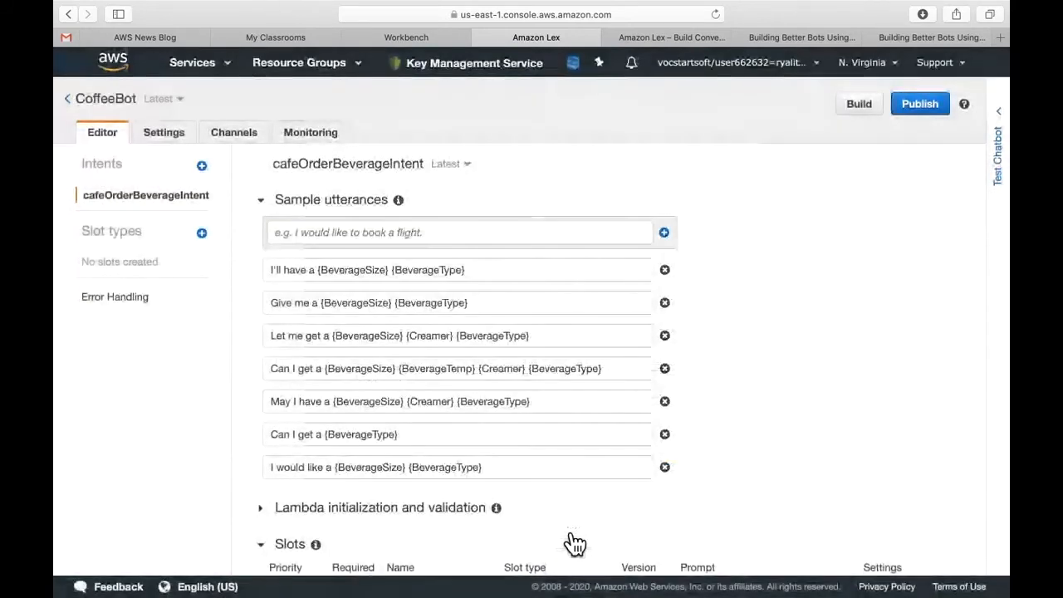
Check the intent's slots, confirmation prompt, fulfillment and response sections down to the end of the editor.
scroll(546, 435, down, 5)
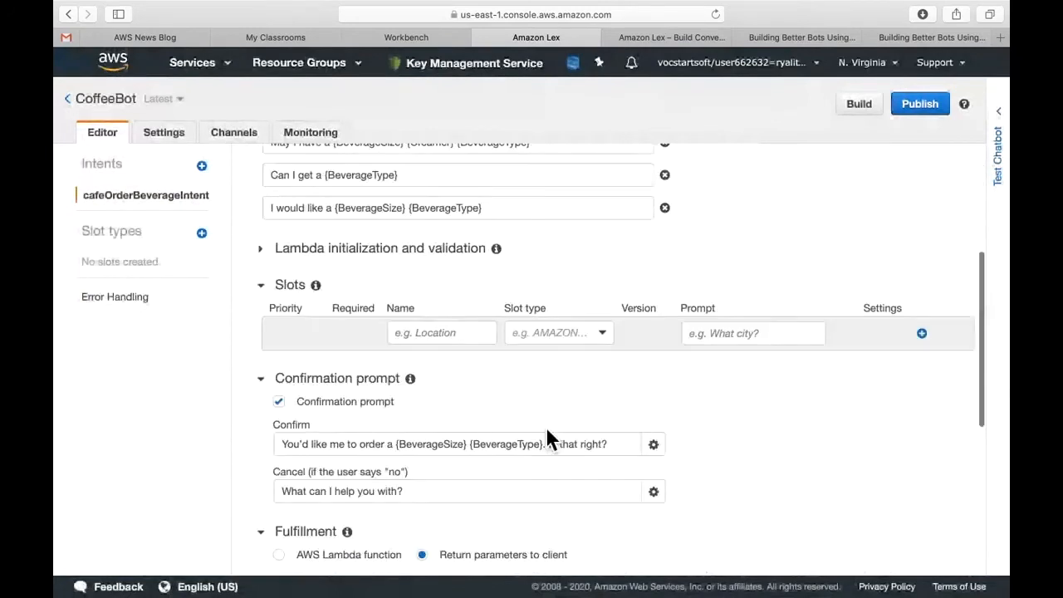
scroll(546, 437, down, 1)
scroll(378, 397, down, 3)
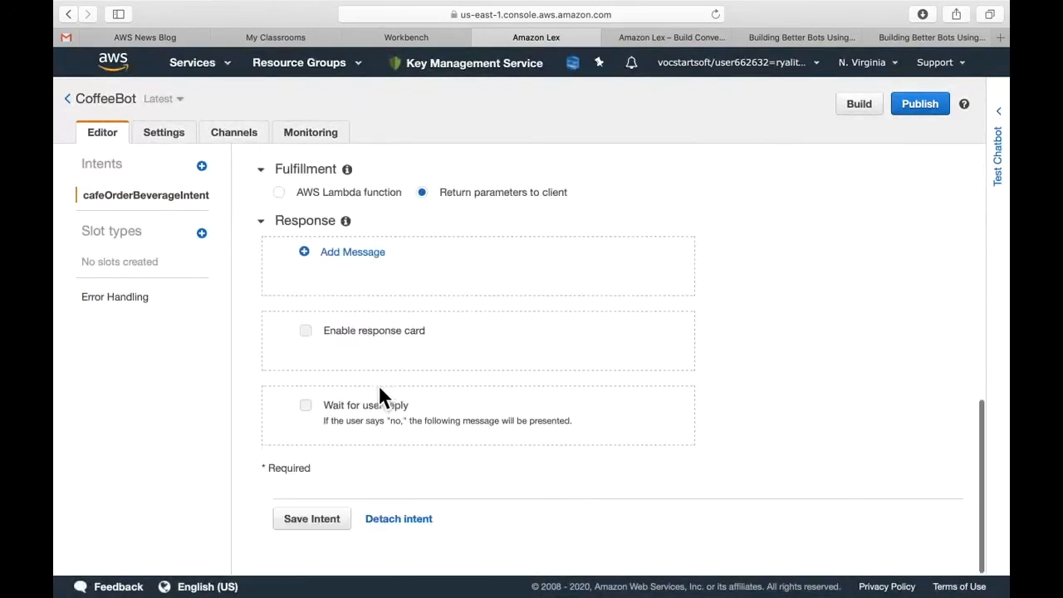
Save the cafeOrderBeverageIntent intent.
click(312, 523)
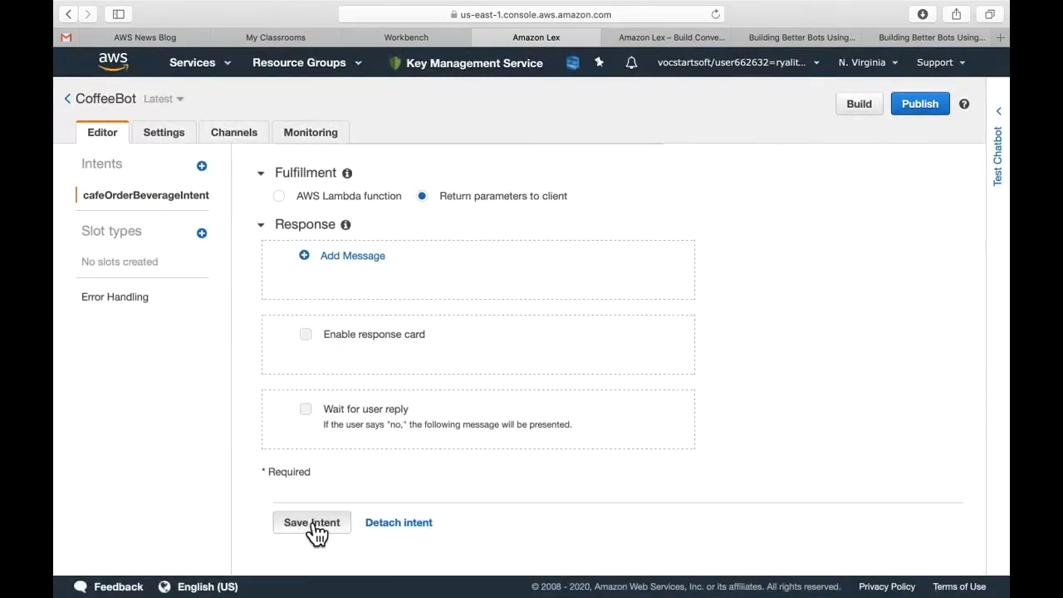
Examine the slot types offered for a new slot and the slot names used in the sample utterances.
scroll(350, 418, down, 5)
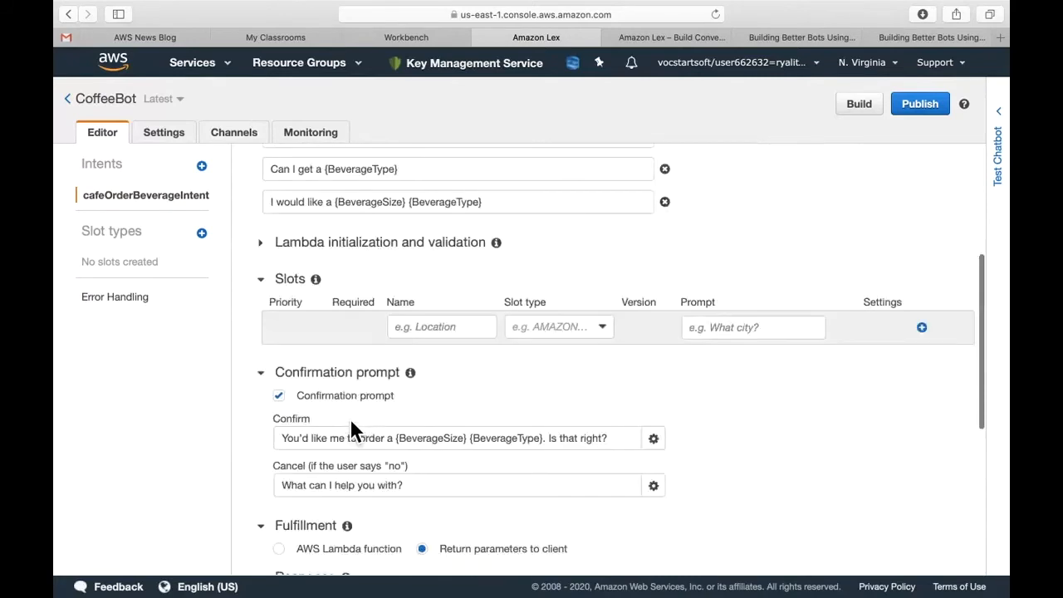
click(416, 296)
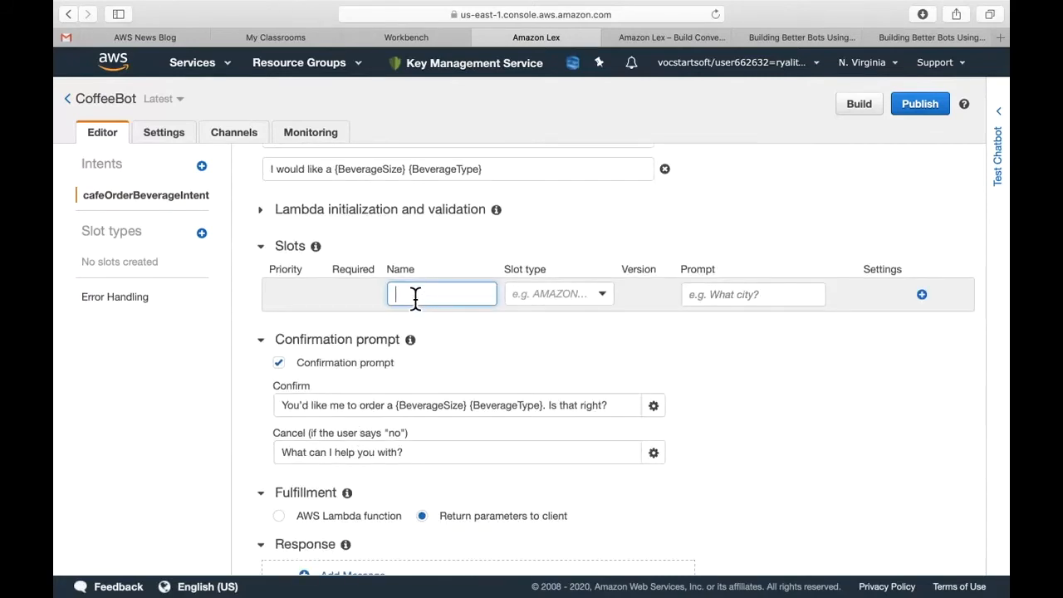
scroll(475, 226, up, 5)
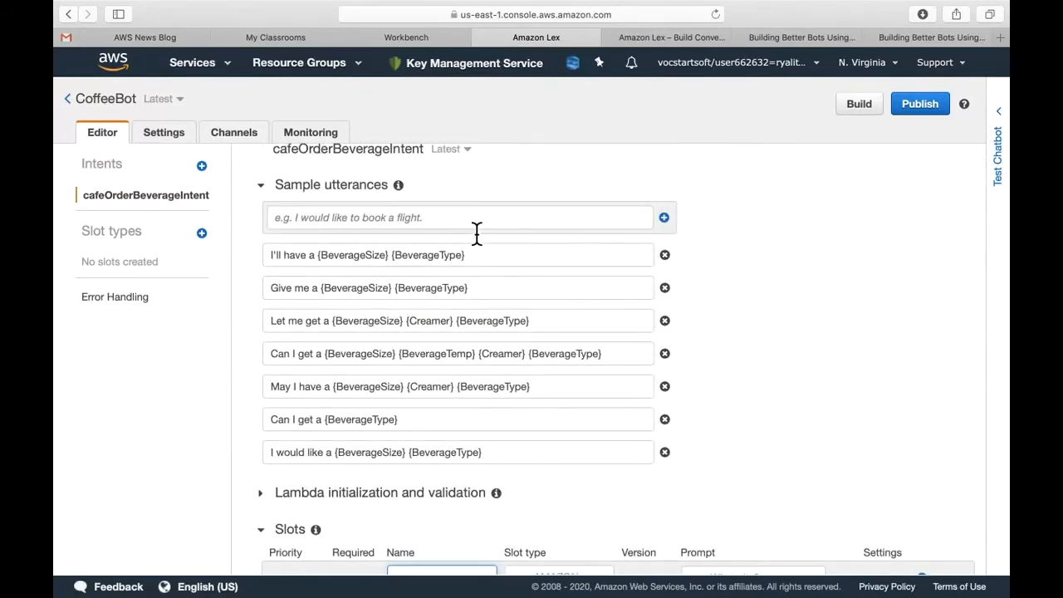
scroll(477, 233, down, 3)
click(570, 382)
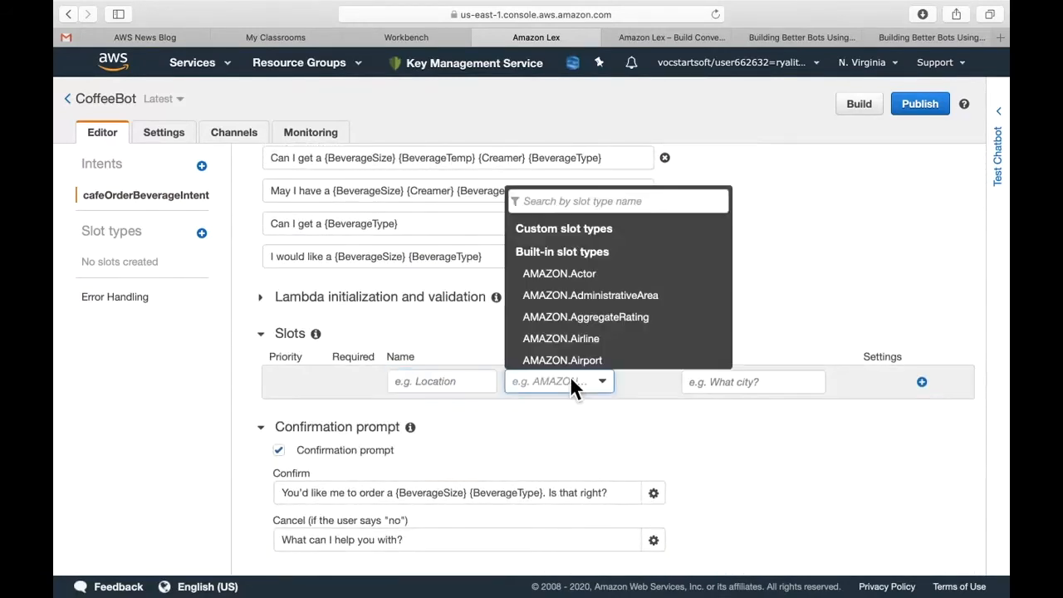
click(503, 355)
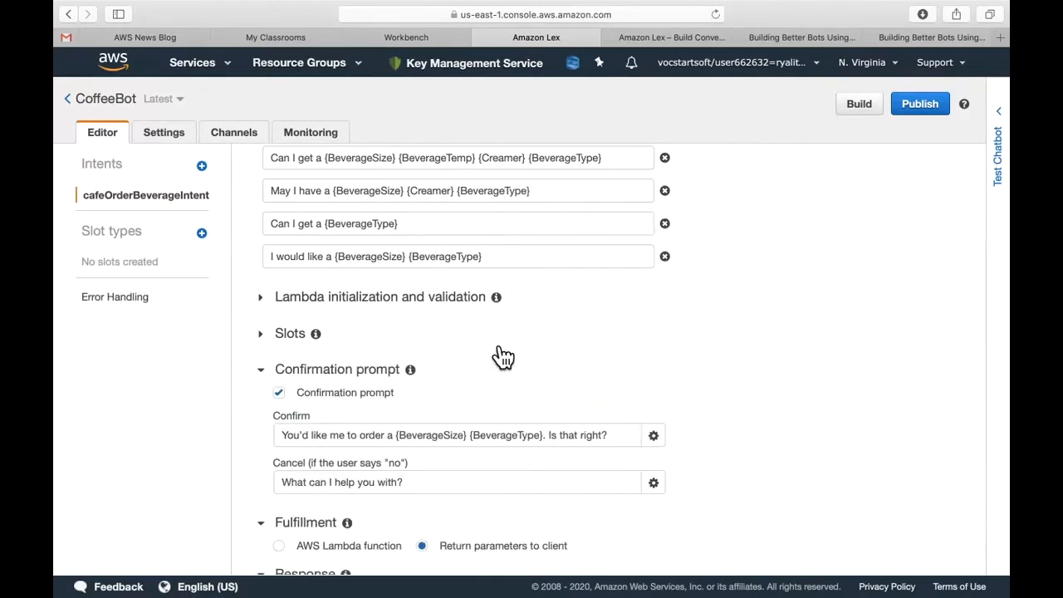
click(270, 345)
scroll(274, 354, up, 2)
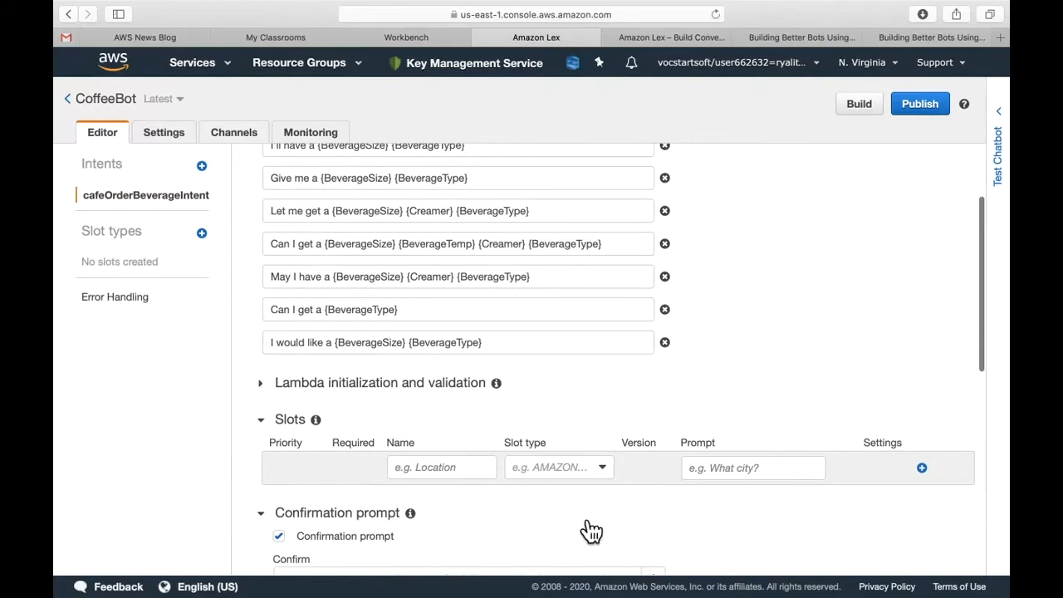
click(550, 466)
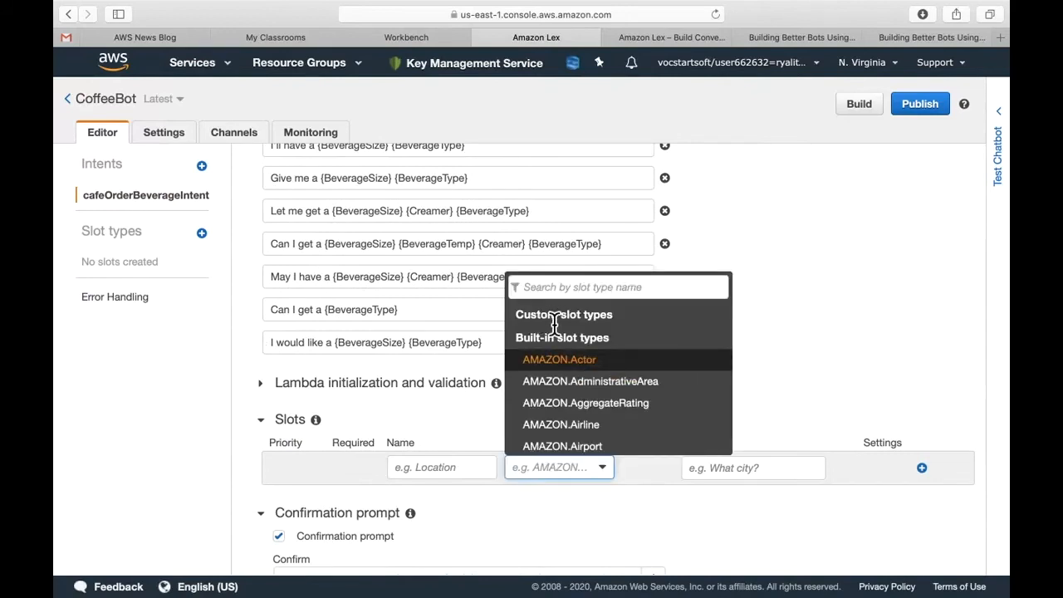
click(466, 420)
scroll(466, 415, up, 3)
scroll(465, 420, down, 1)
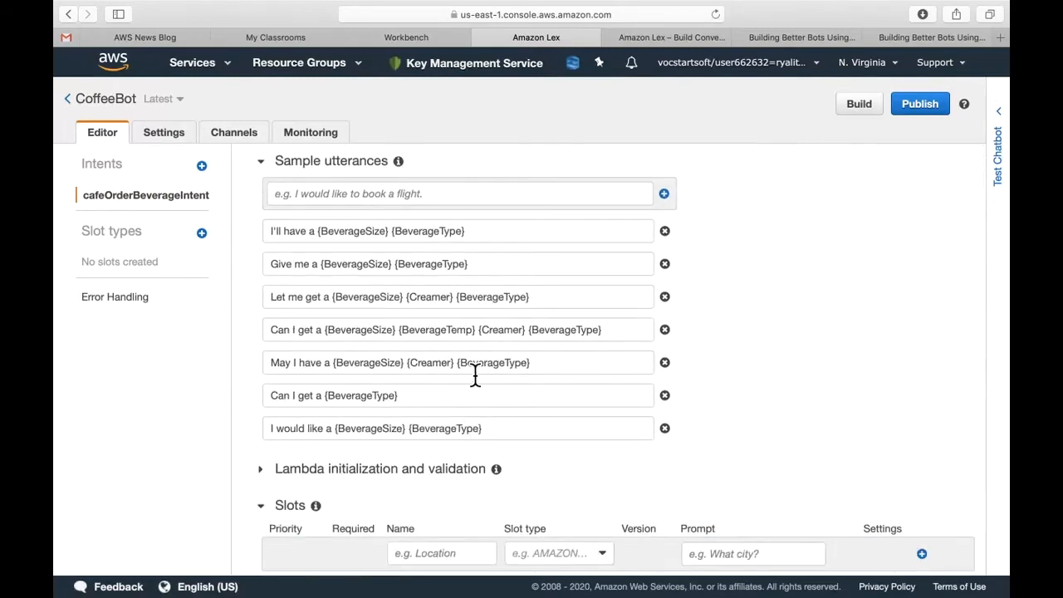
scroll(399, 428, down, 2)
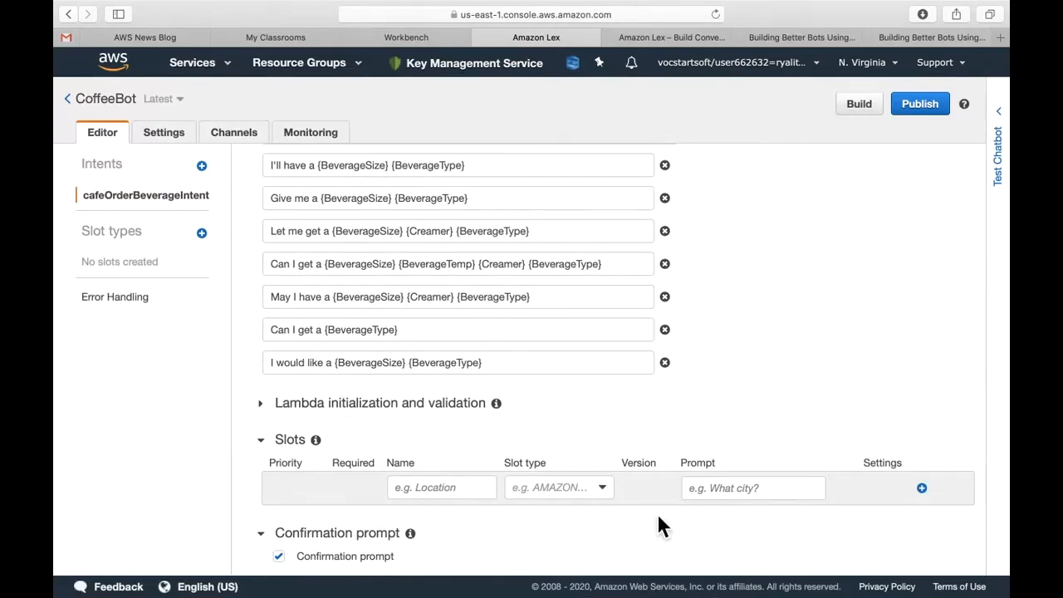
click(580, 488)
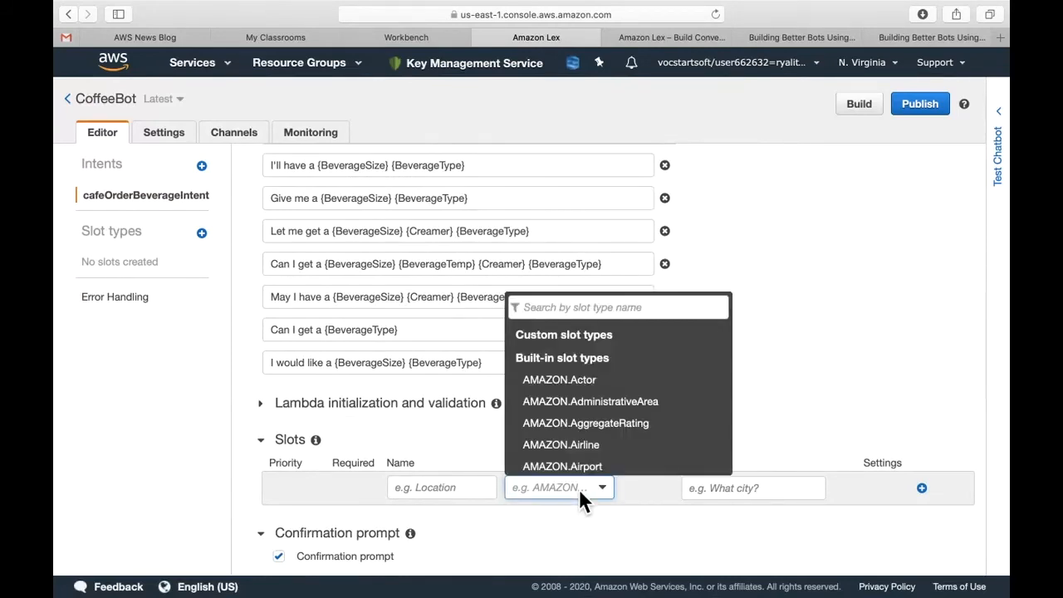
click(843, 350)
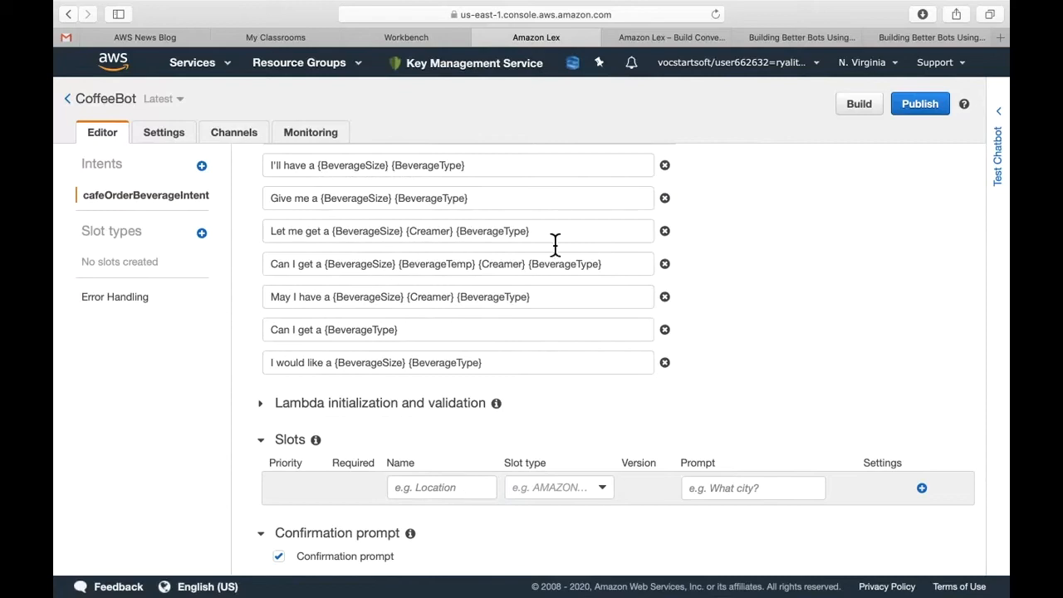
Switch to Amazon Chime, toggle the instant meeting's recording, return to Amazon Lex and dismiss the notification.
key(ctrl+Up)
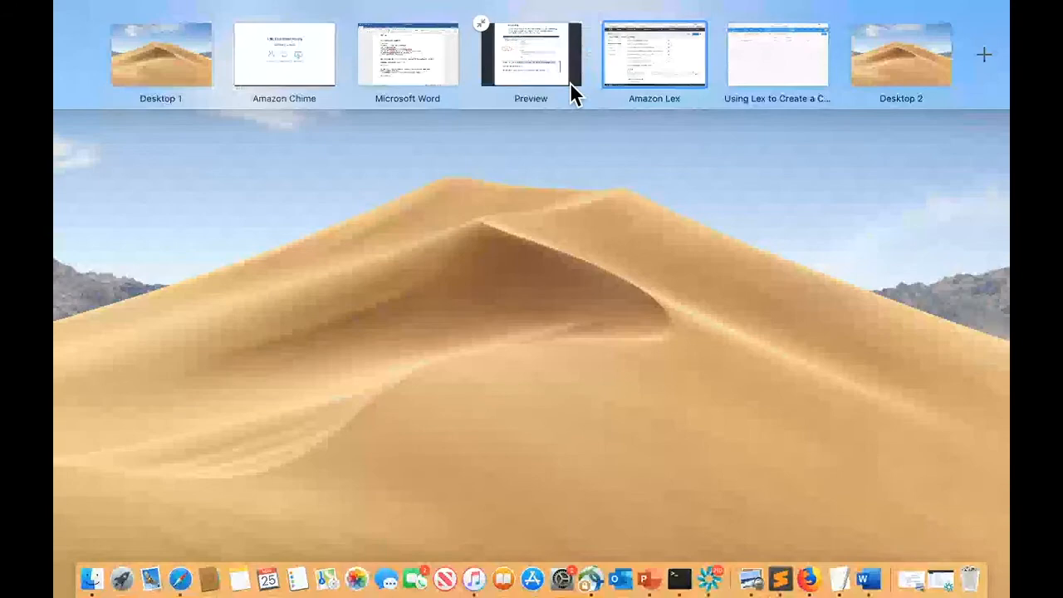
click(320, 74)
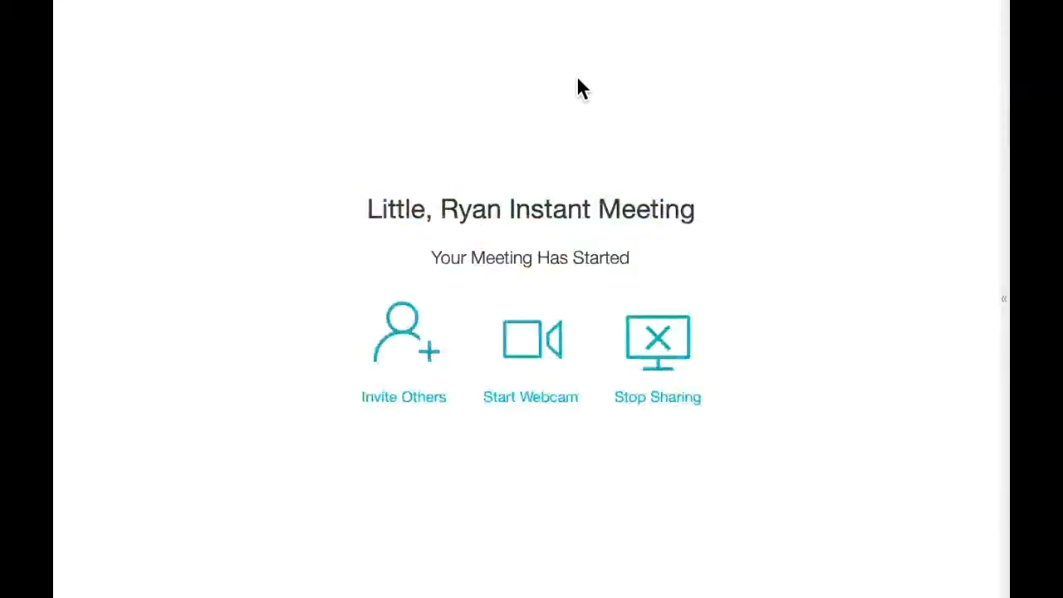
right_click(579, 81)
click(528, 126)
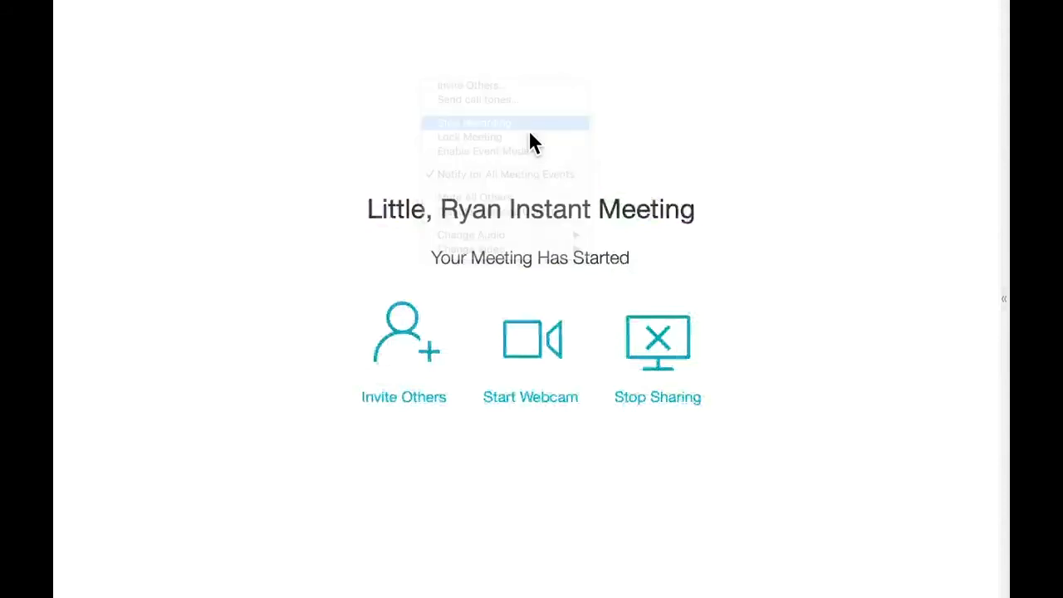
key(ctrl+Up)
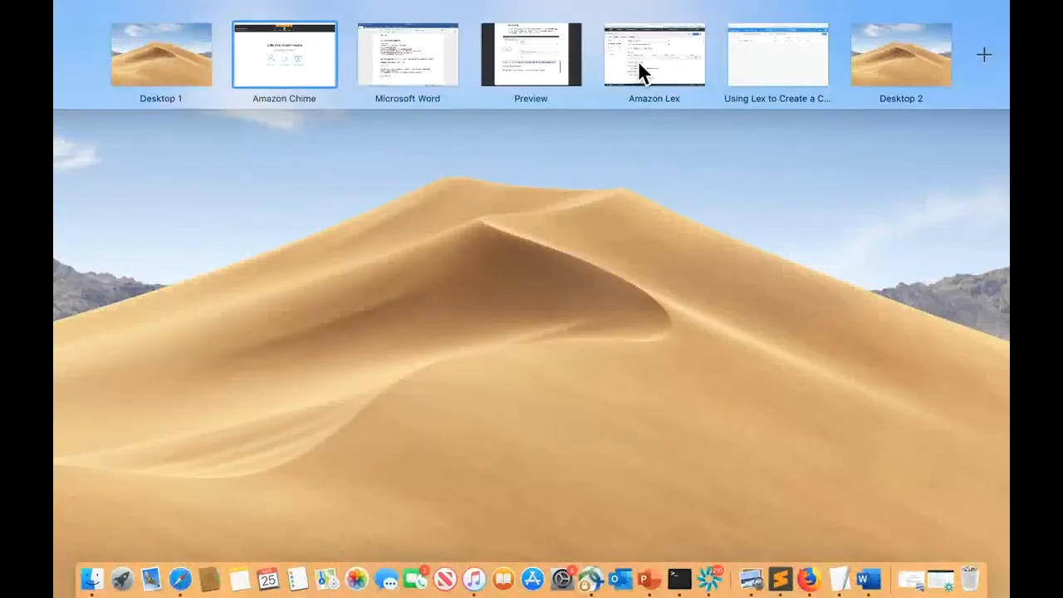
click(638, 64)
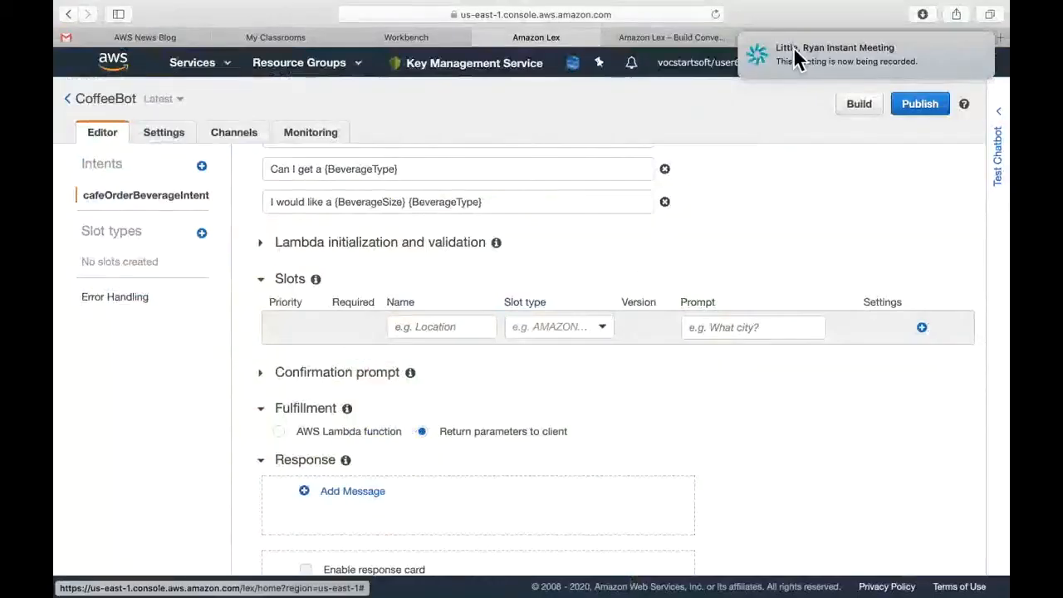
drag(792, 50, 976, 75)
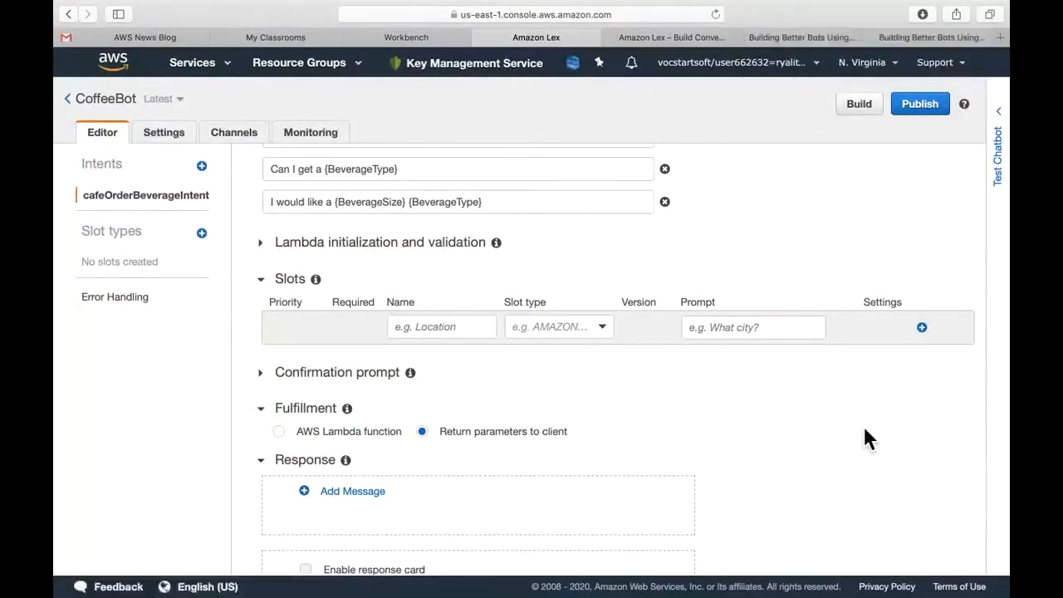
Examine the custom slot types offered for a new slot, the Slots help text and the sample utterances.
scroll(863, 437, down, 1)
scroll(864, 438, up, 3)
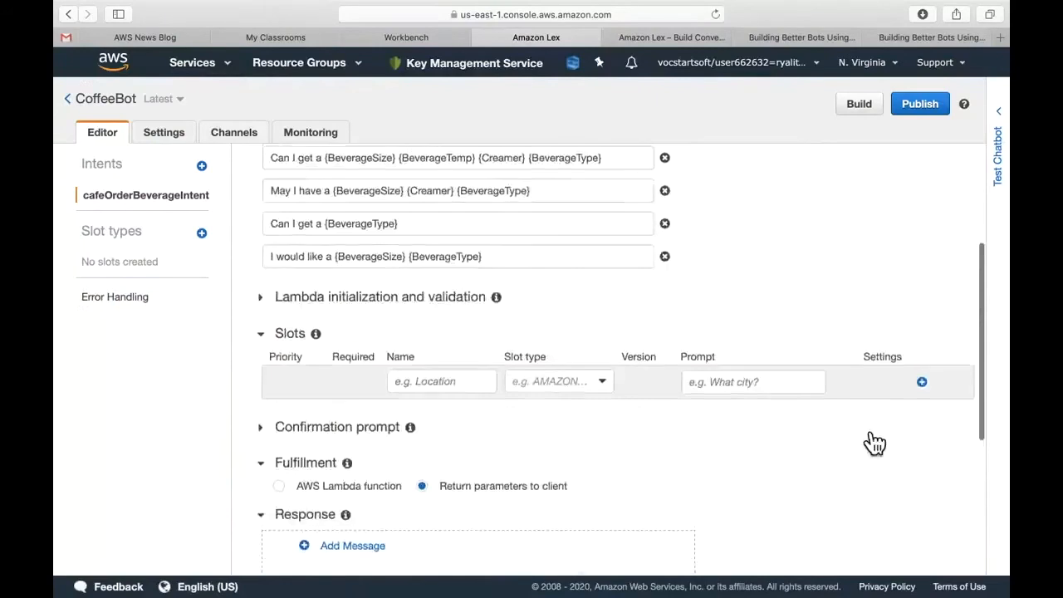
scroll(864, 429, down, 2)
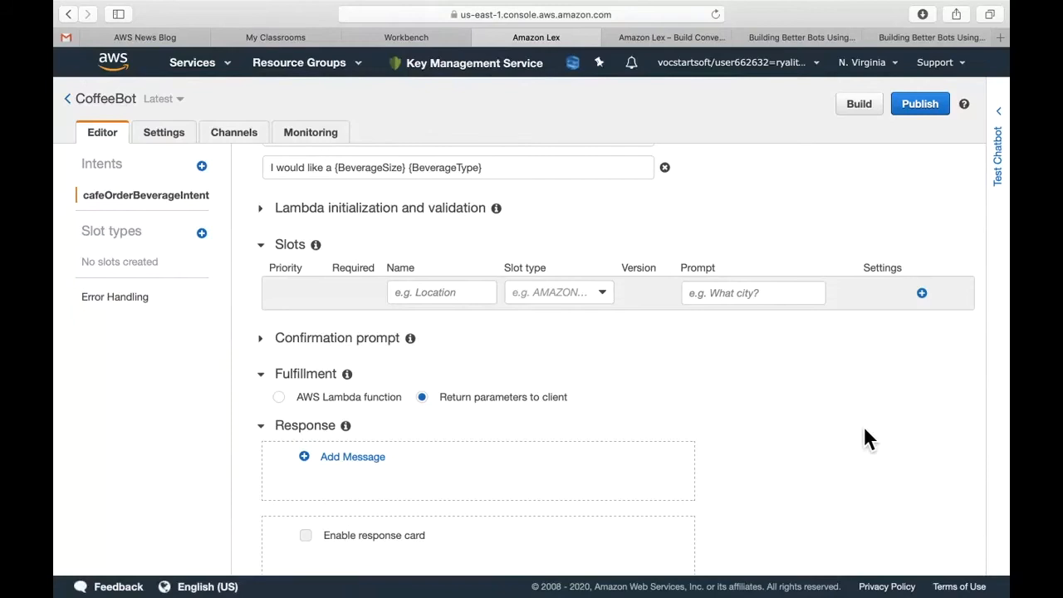
click(546, 291)
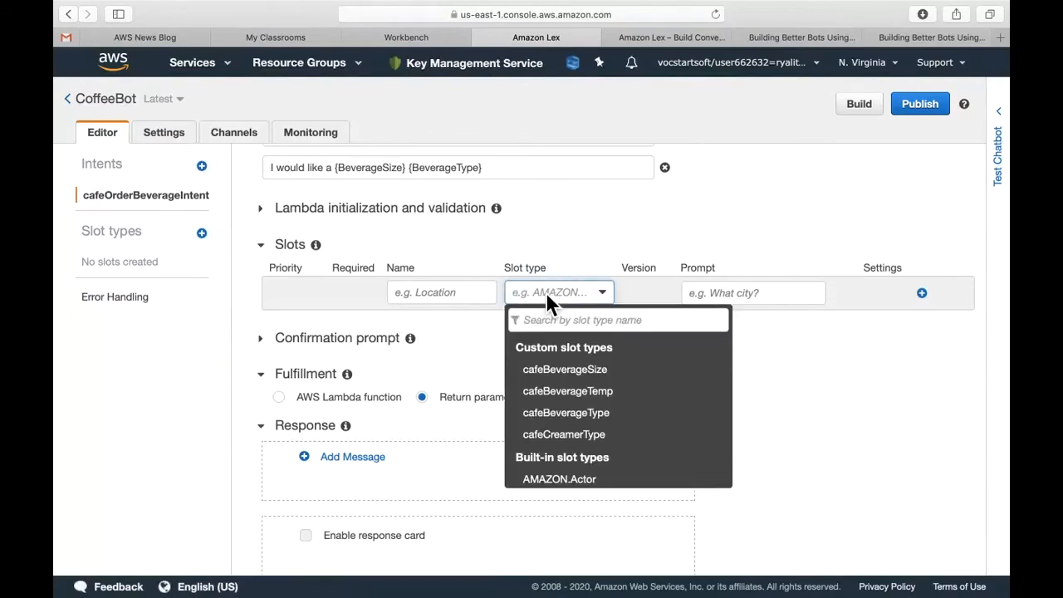
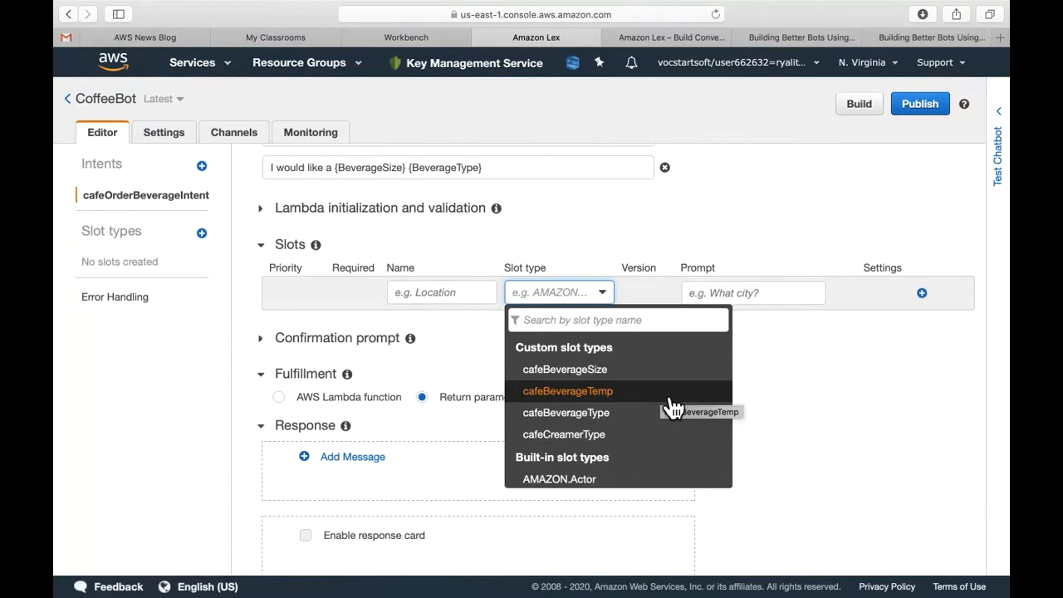
click(831, 387)
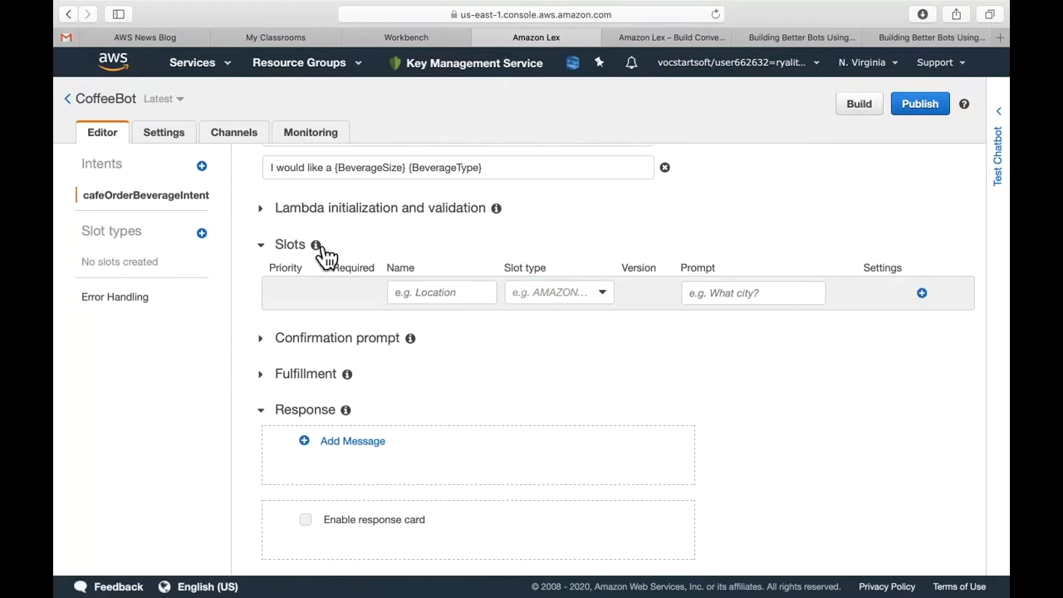
mouse_move(324, 249)
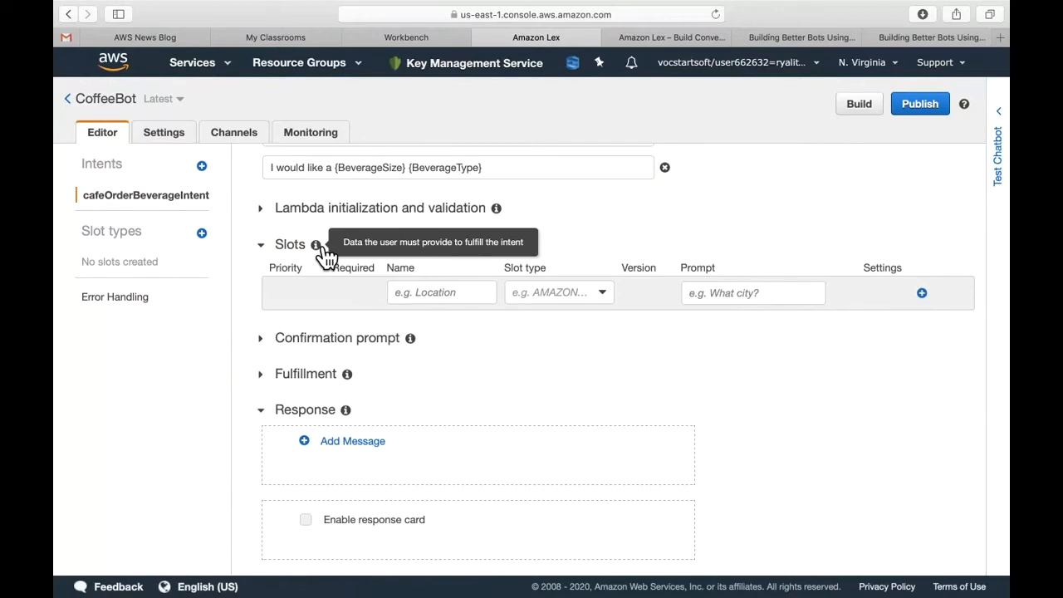
scroll(656, 381, up, 5)
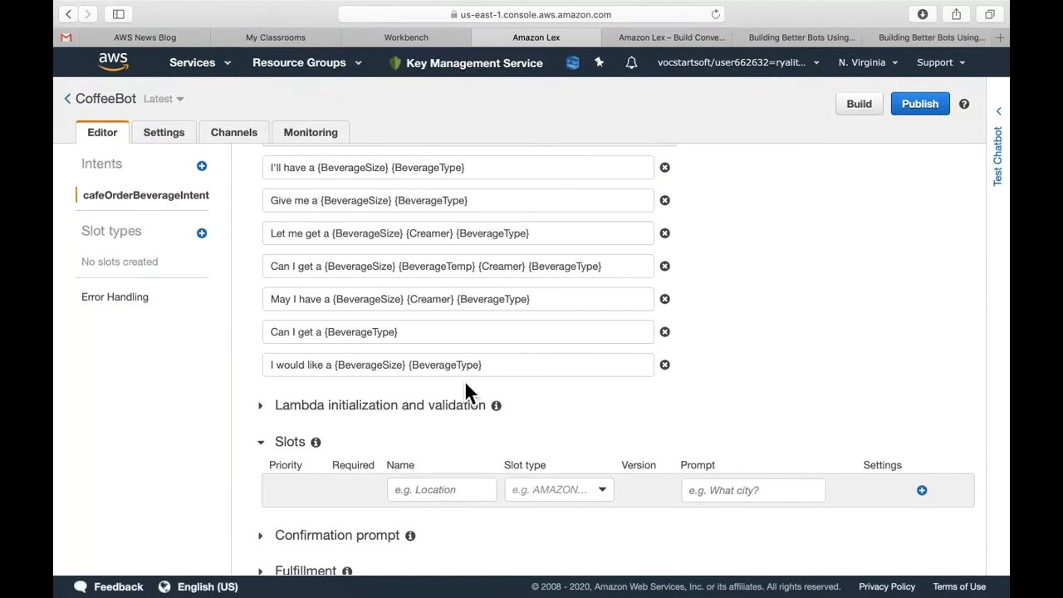
scroll(465, 390, down, 3)
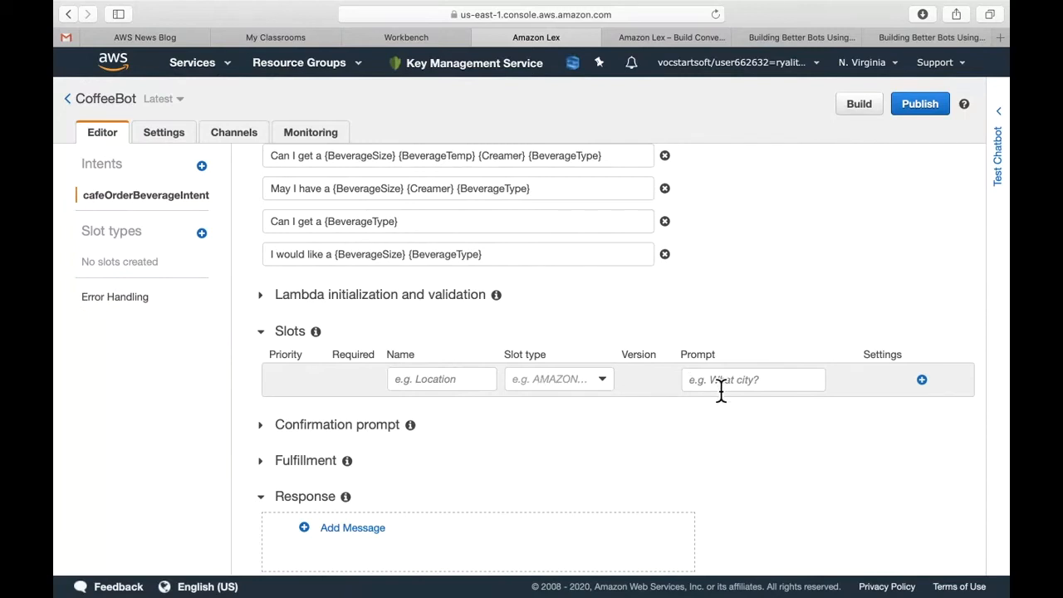
scroll(657, 457, down, 2)
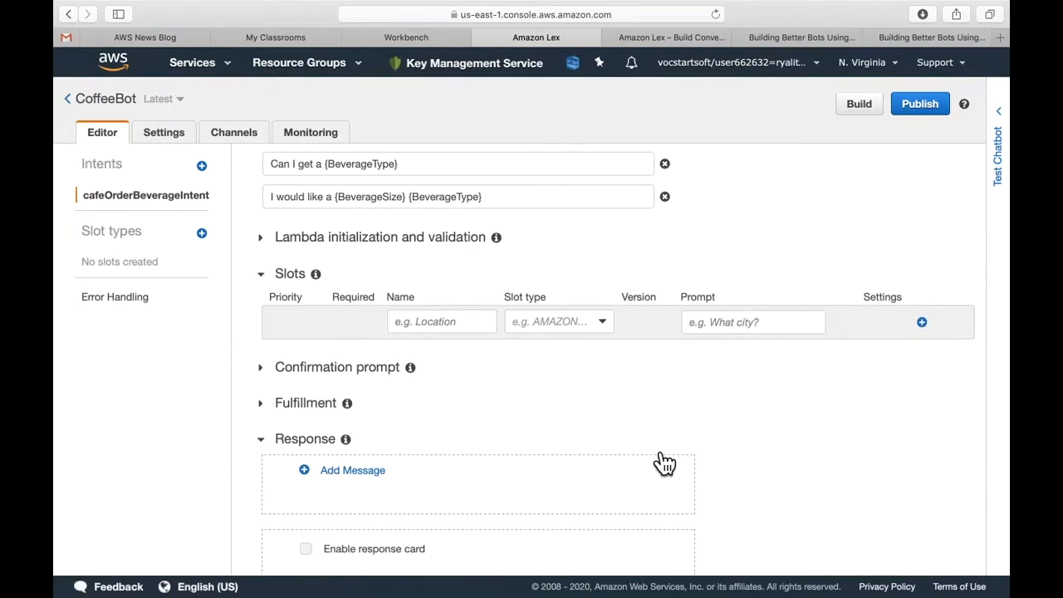
scroll(664, 462, up, 6)
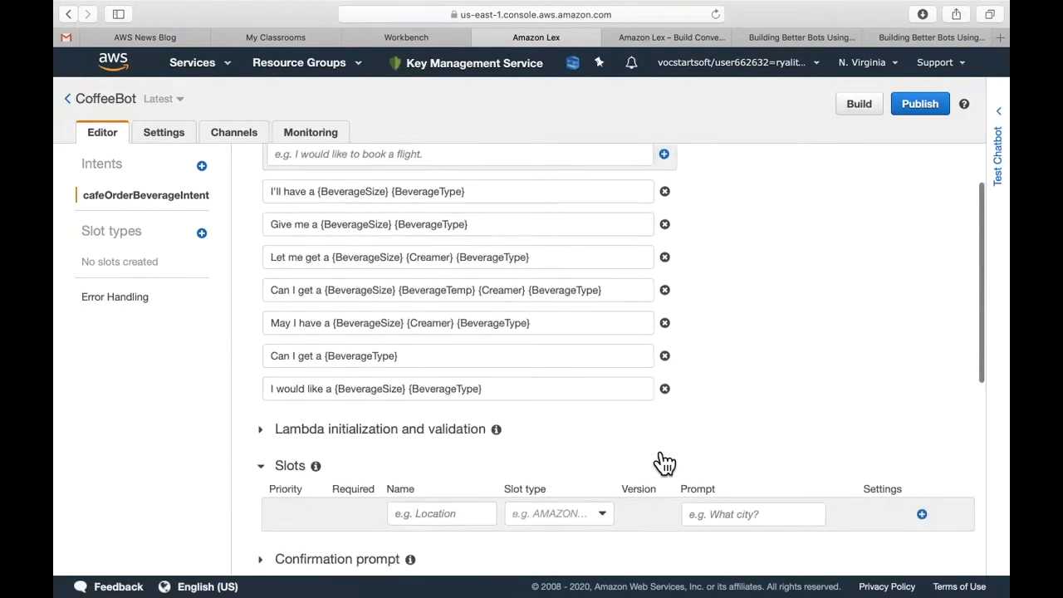
scroll(574, 398, down, 5)
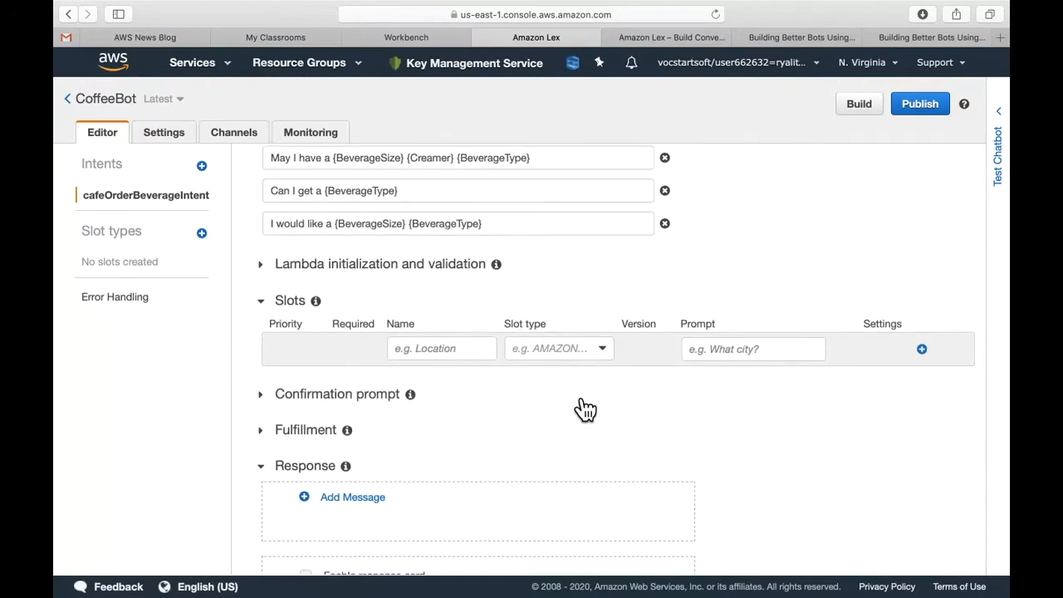
Name the new slot BeverageType and assign it the custom slot type cafeBeverageType.
click(463, 353)
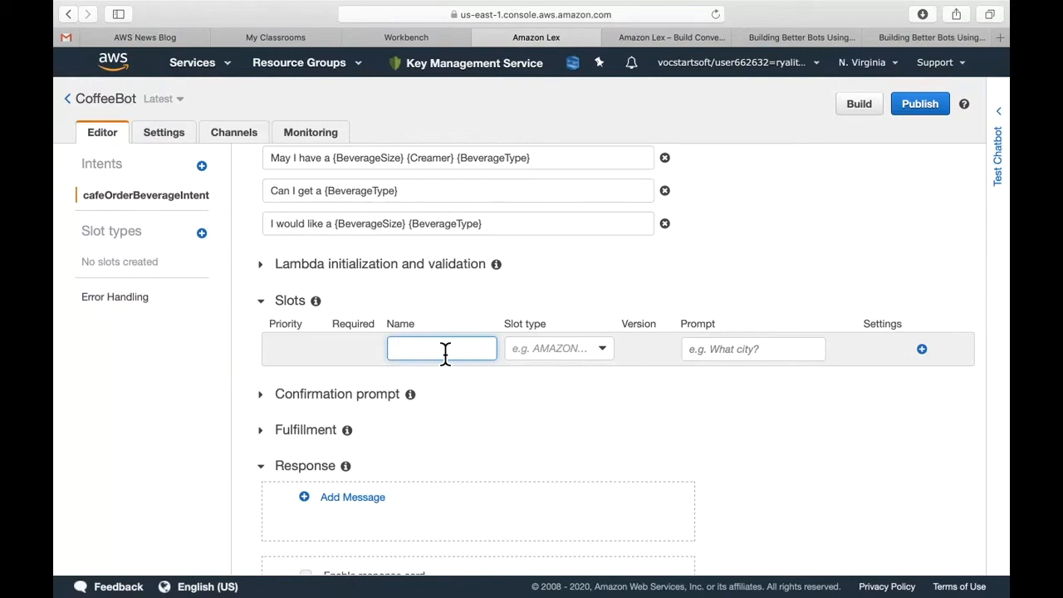
text(BeverageType)
scroll(430, 364, up, 1)
scroll(399, 332, up, 1)
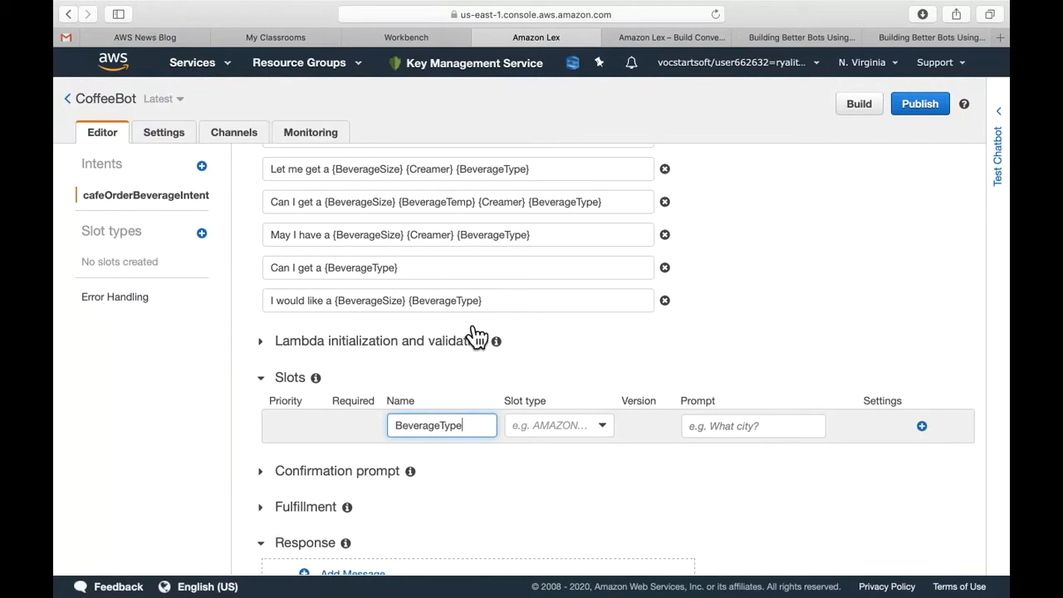
click(541, 424)
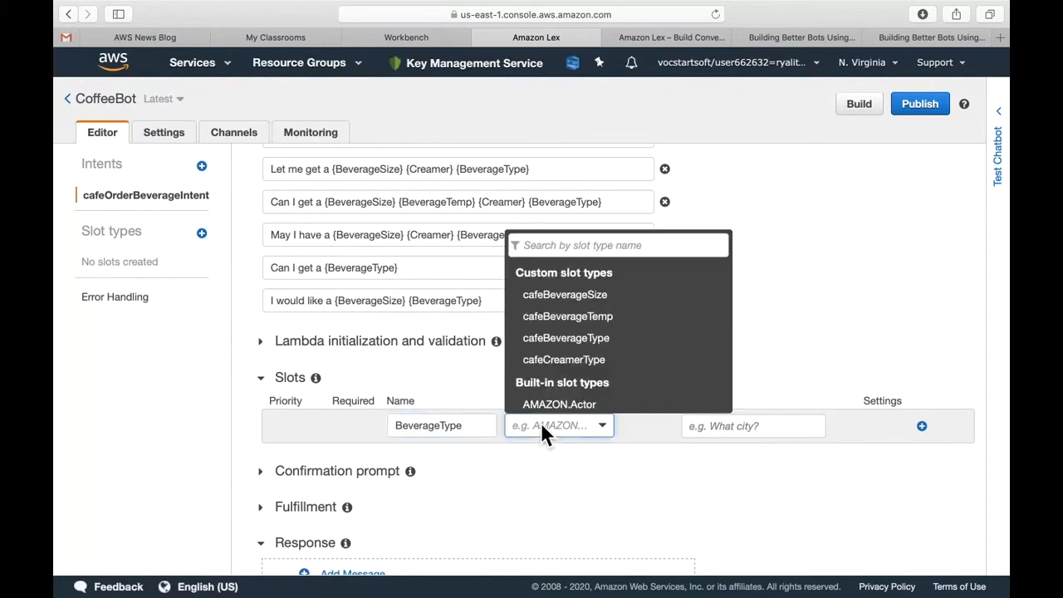
click(574, 346)
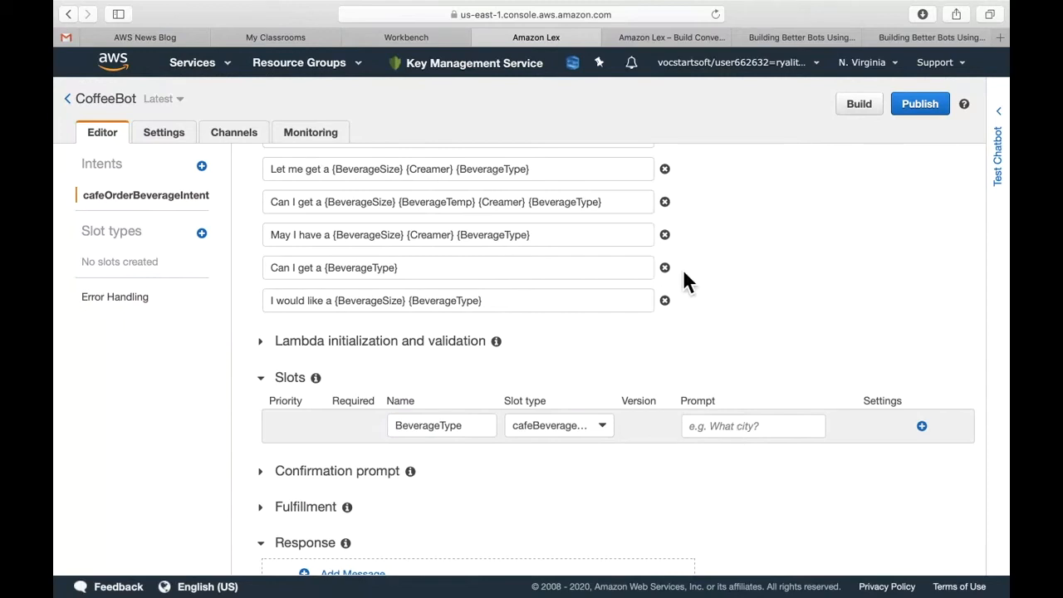
Set the BeverageType slot's prompt to "What kind of beverage would you like? For example, mocha, latte, etc.".
click(729, 430)
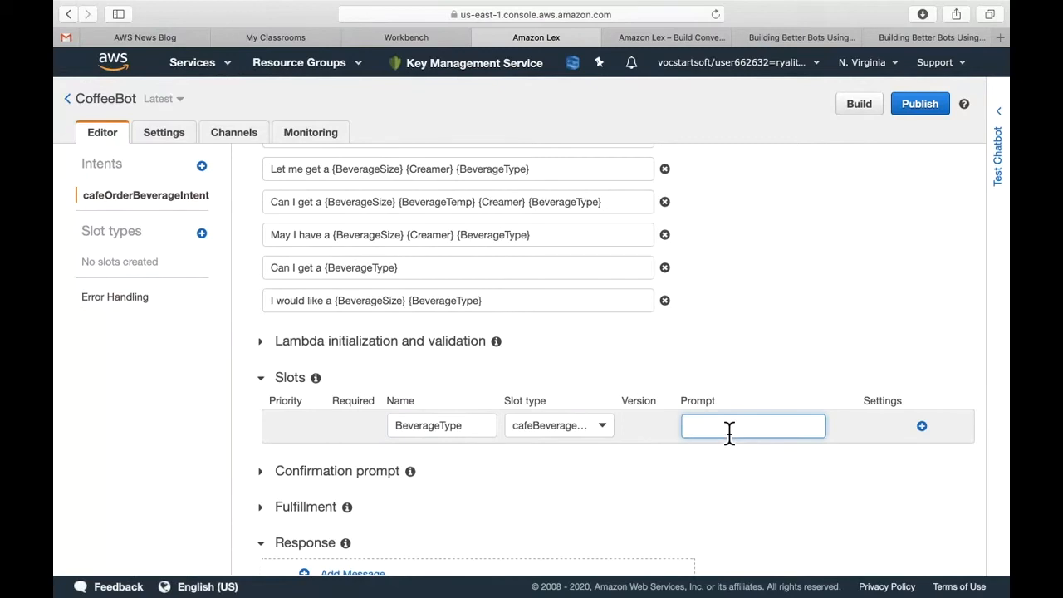
text(Wha)
text(t )
text(kind of bev)
text(erage would you)
text( like)
text(? For example)
text(,)
text( mocha,)
text(tte)
text(, etc.)
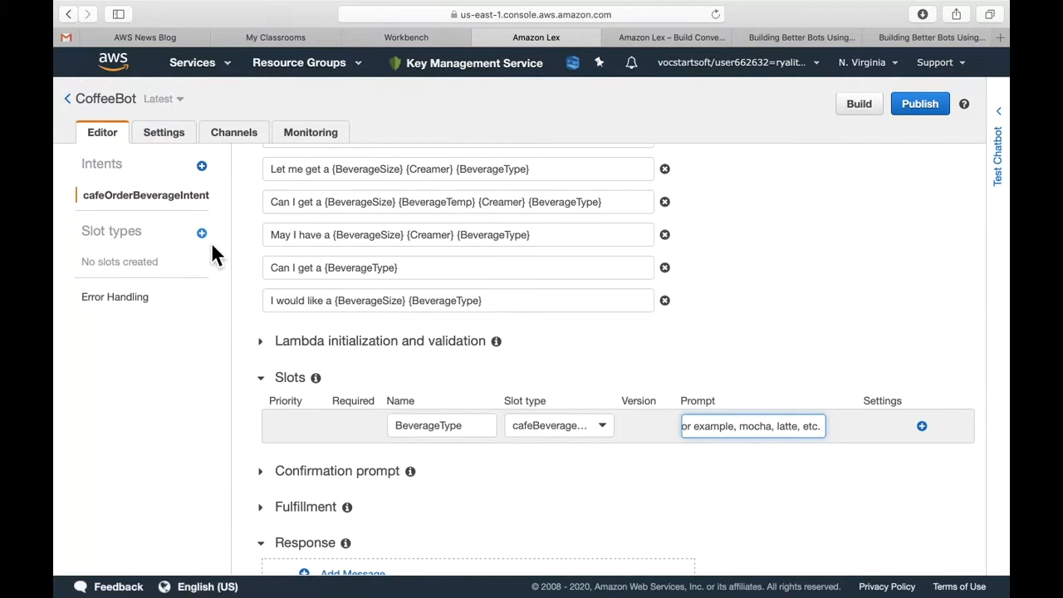
Add the BeverageType slot to the intent, and name another slot BeverageSize with the custom slot type cafeBeverageSize.
click(922, 426)
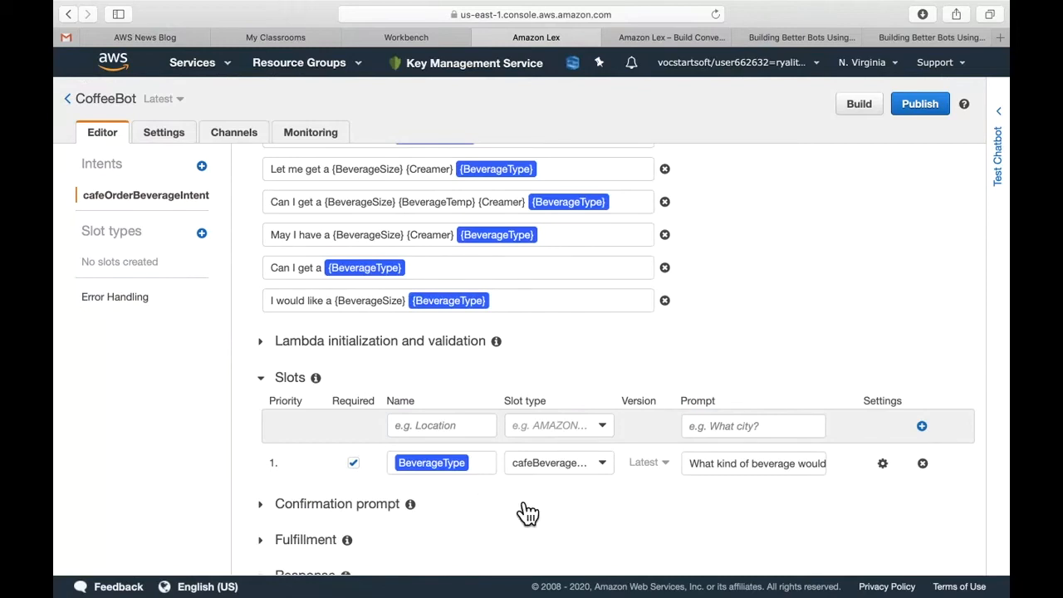
scroll(522, 513, down, 1)
click(479, 378)
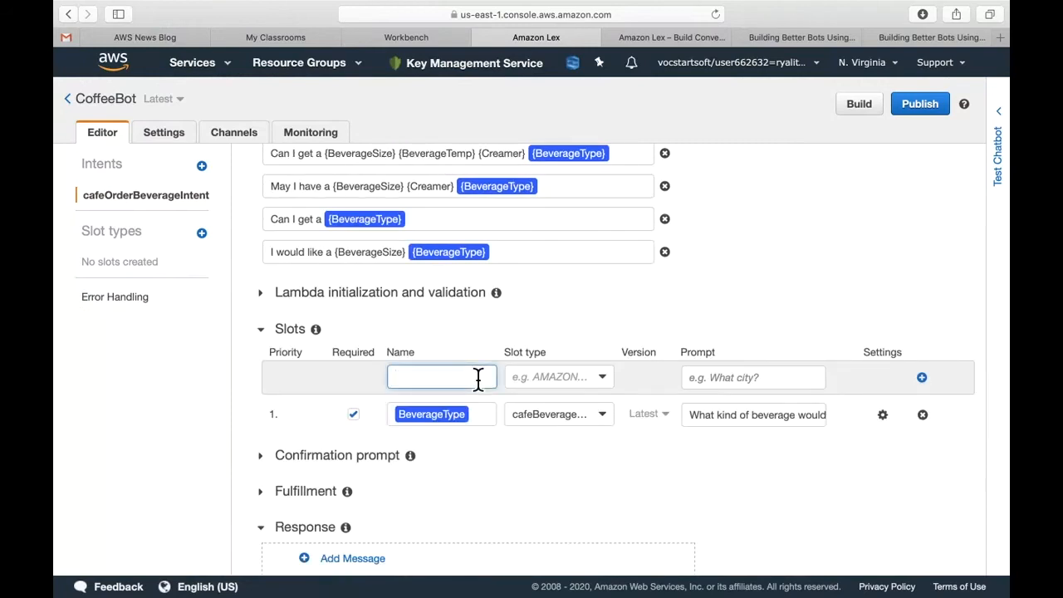
text(BeverageSize)
click(573, 377)
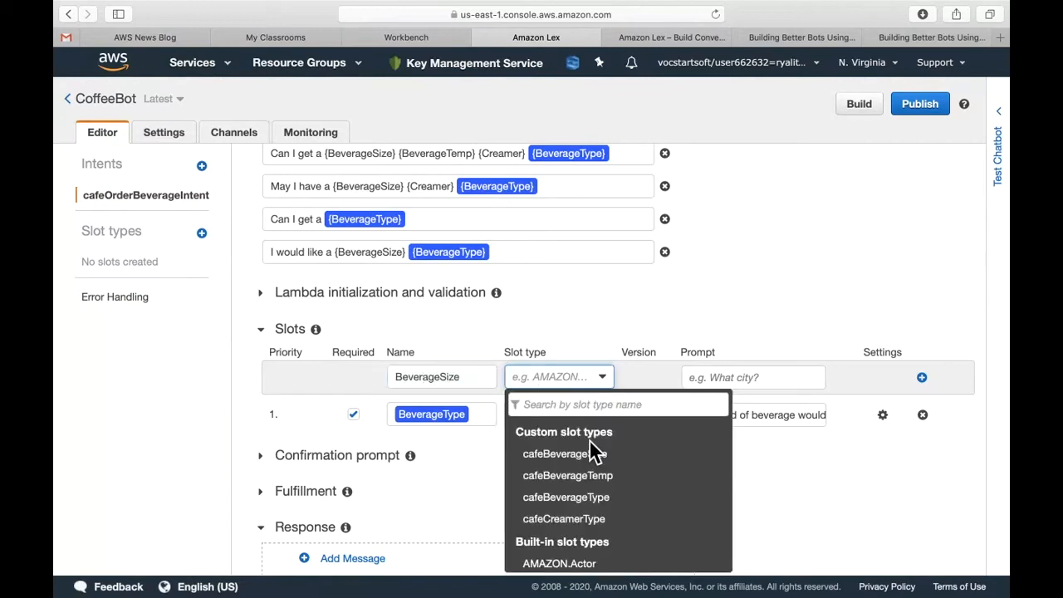
click(602, 459)
Add the BeverageSize slot with the prompt "What size would you like? small, medium, large?" and make it required.
click(745, 381)
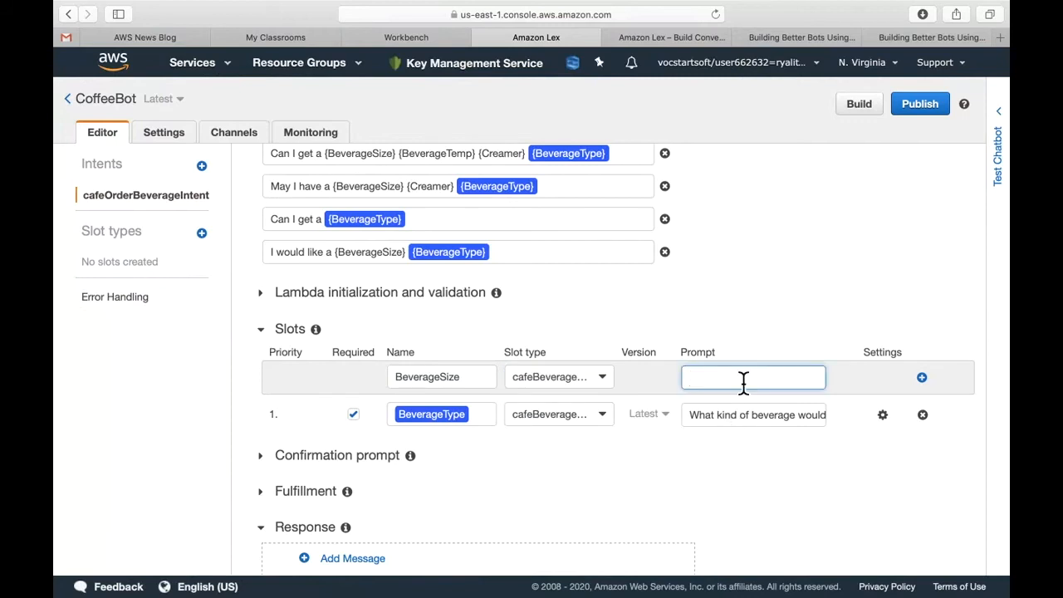
text(What si)
text(ze wou)
text(ld you like)
text(? )
text(small, medu)
key(BackSpace)
text(ium, large)
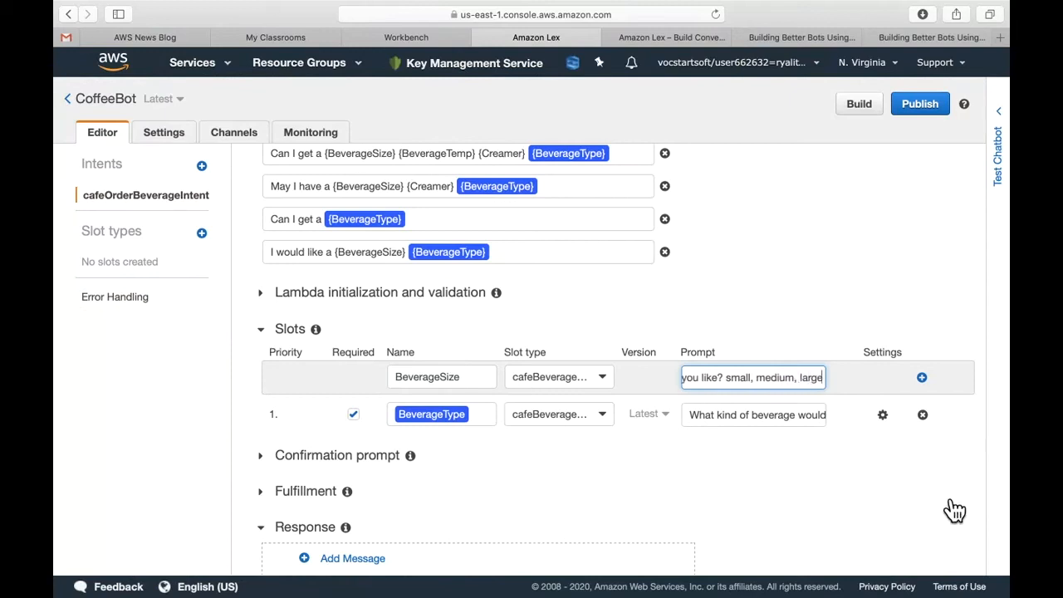
text(?)
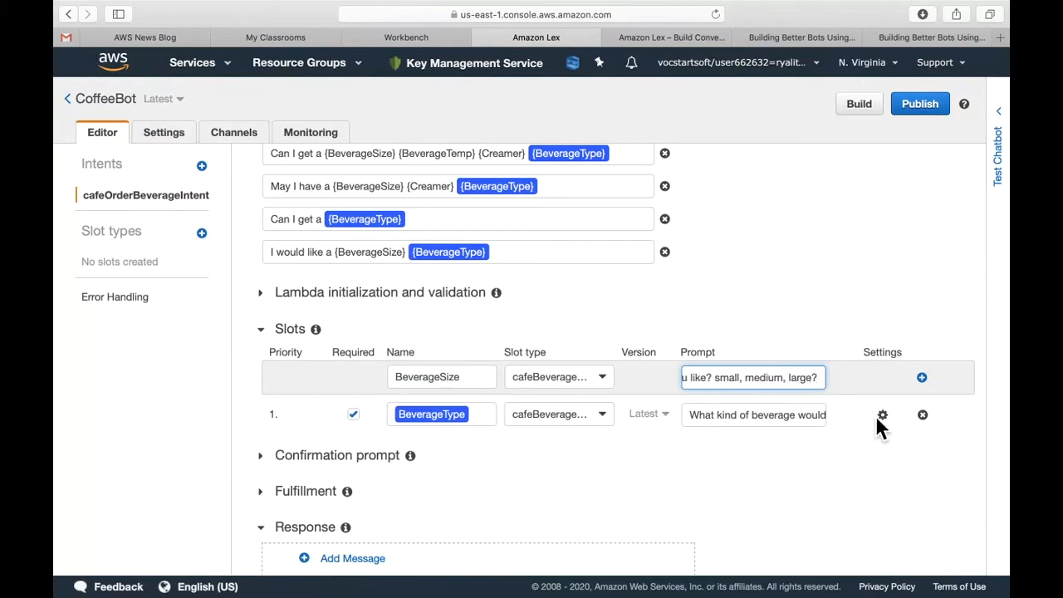
click(922, 378)
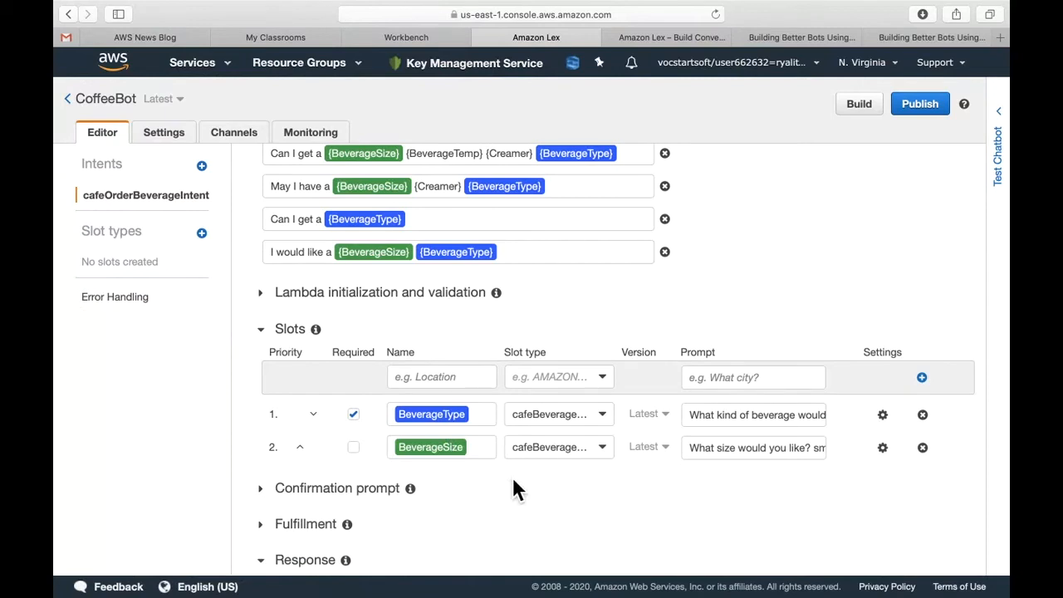
click(354, 449)
Add a slot named Creamer with type cafeCreamerType and the prompt "What kind of milk or creamer would you like?".
click(445, 384)
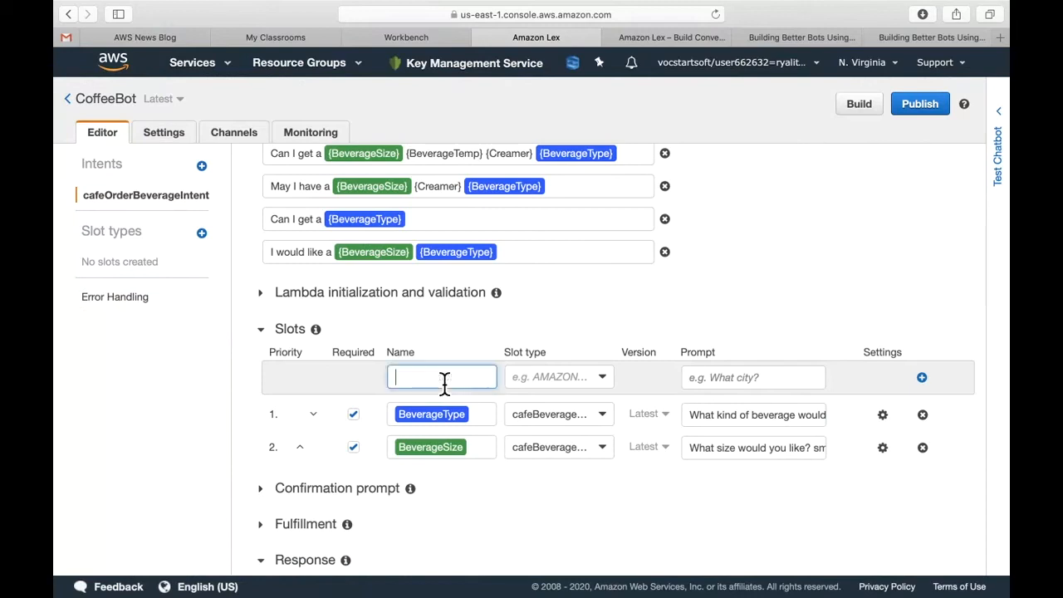
text(Creamer)
click(566, 377)
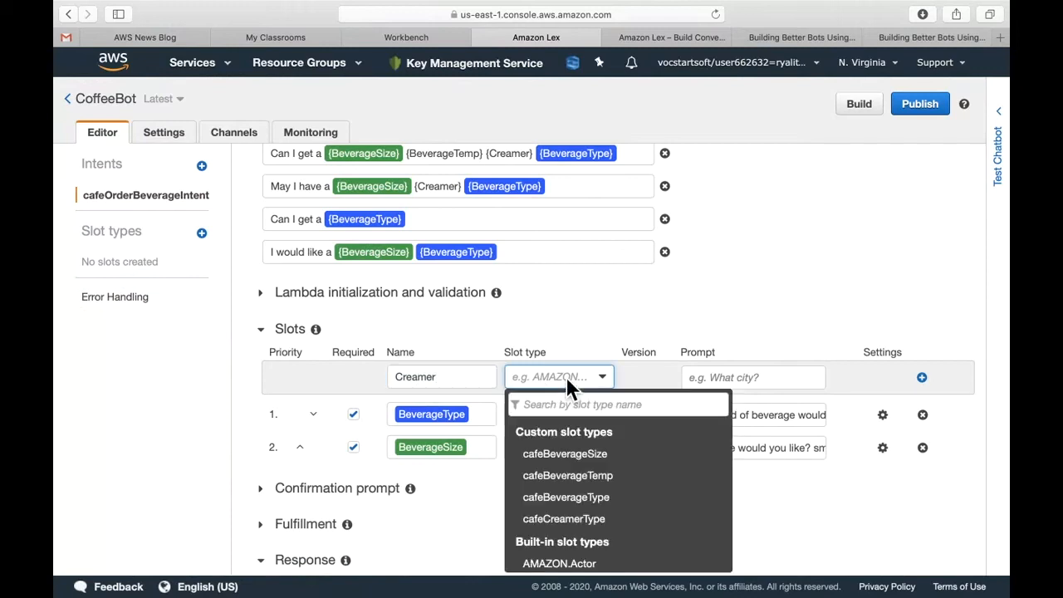
click(587, 529)
click(742, 378)
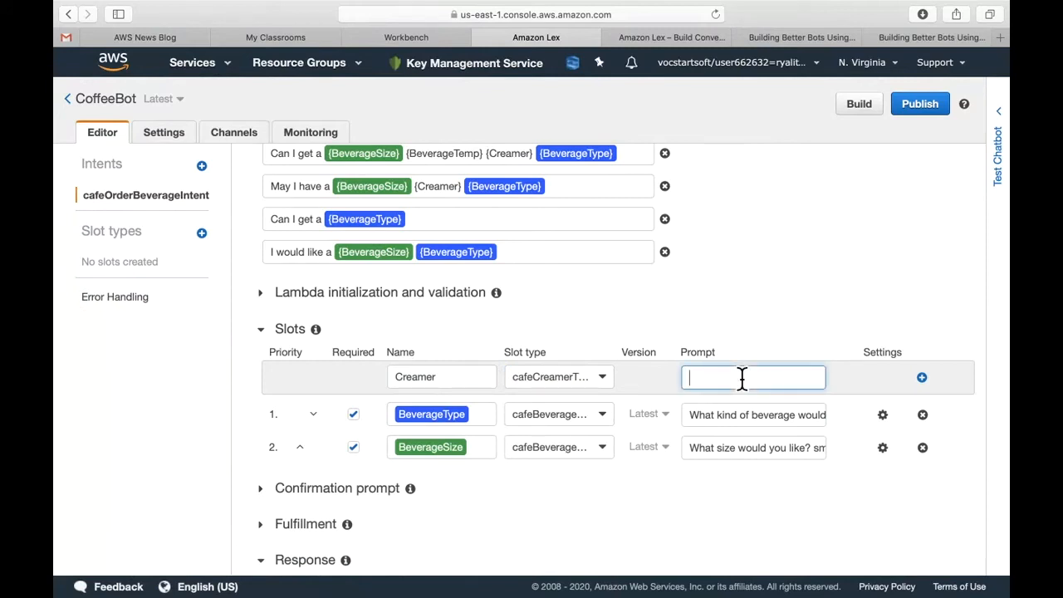
text(What kind of milk or creamer would you like?)
click(923, 378)
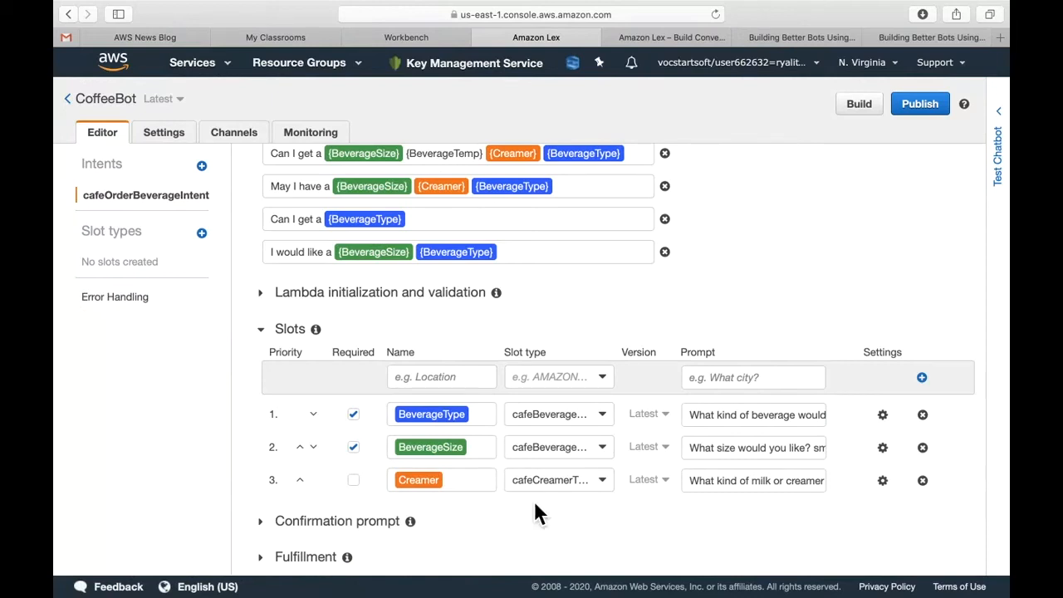
Name a new slot BeverageTemp and assign it the custom slot type cafeBeverageTemp.
scroll(536, 504, down, 1)
scroll(536, 505, up, 1)
click(468, 381)
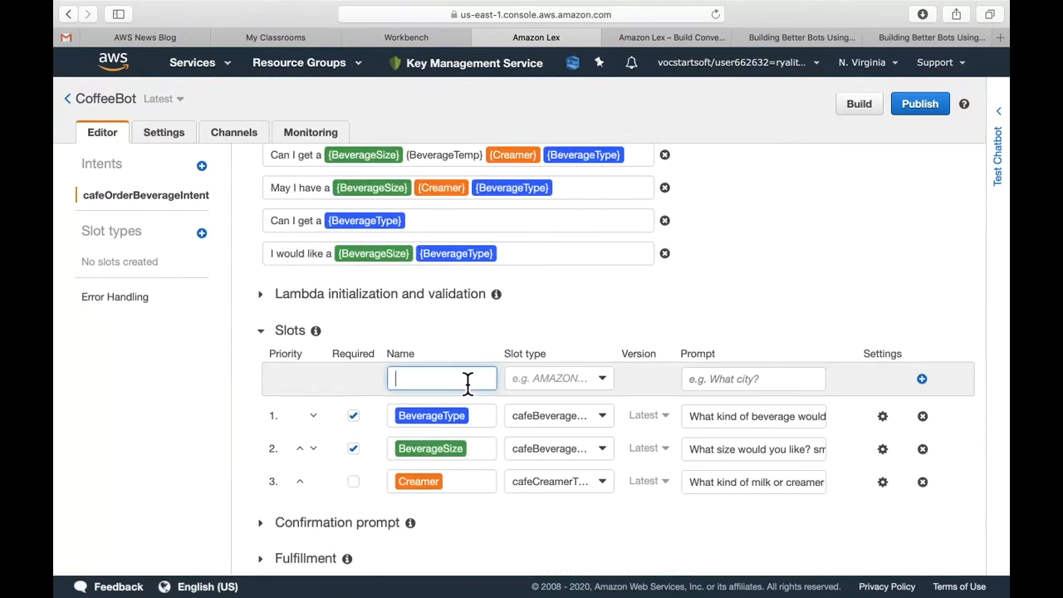
text(BeverageTemp)
click(564, 385)
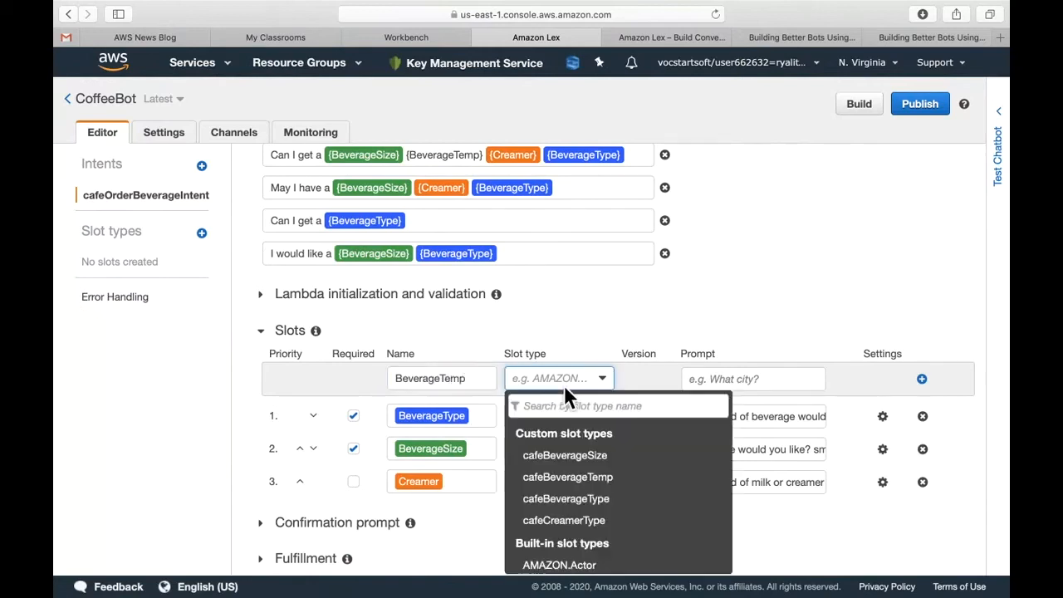
click(567, 482)
Give the BeverageTemp slot the prompt "Would you like that iced or hot?" and add it to the intent.
click(727, 378)
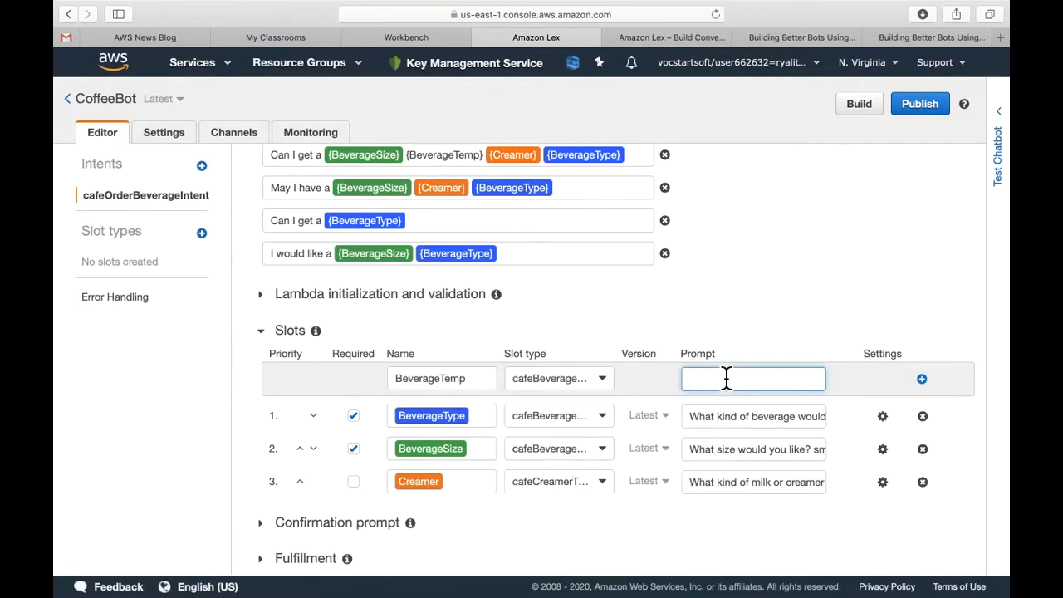
text(Would )
text(you like that)
text( iced or )
text(hot?)
click(922, 379)
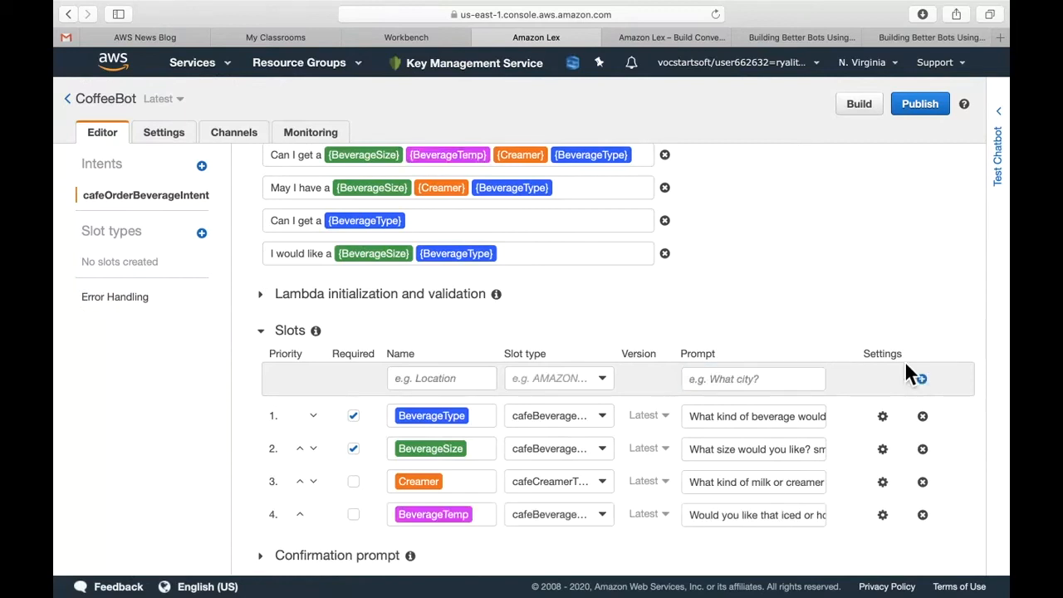
Review the intent's slots and sample utterances, and expand the confirmation prompt to examine its confirm and cancel messages.
scroll(710, 368, down, 5)
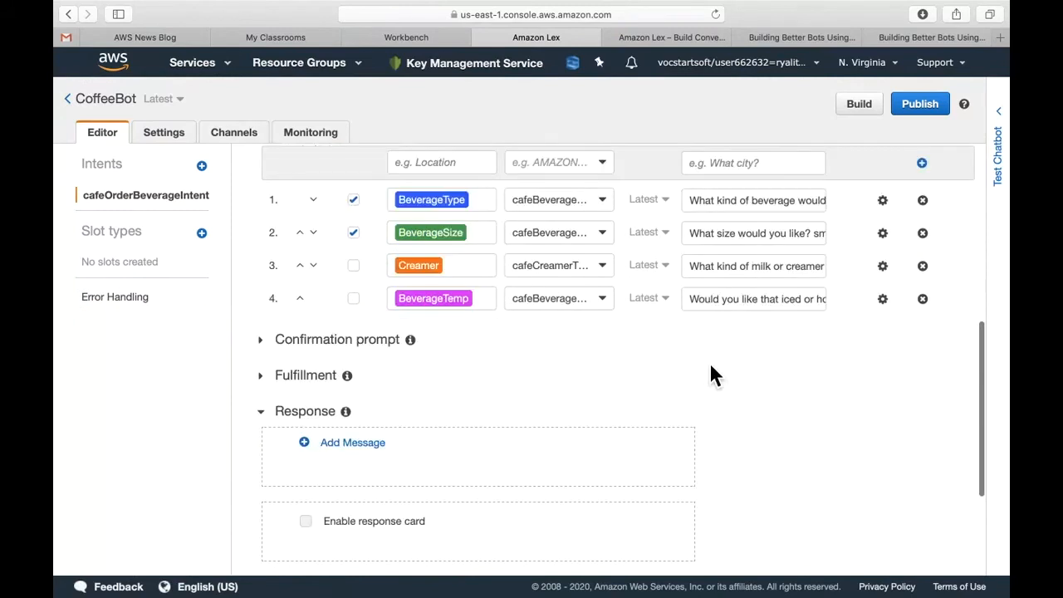
scroll(712, 367, up, 10)
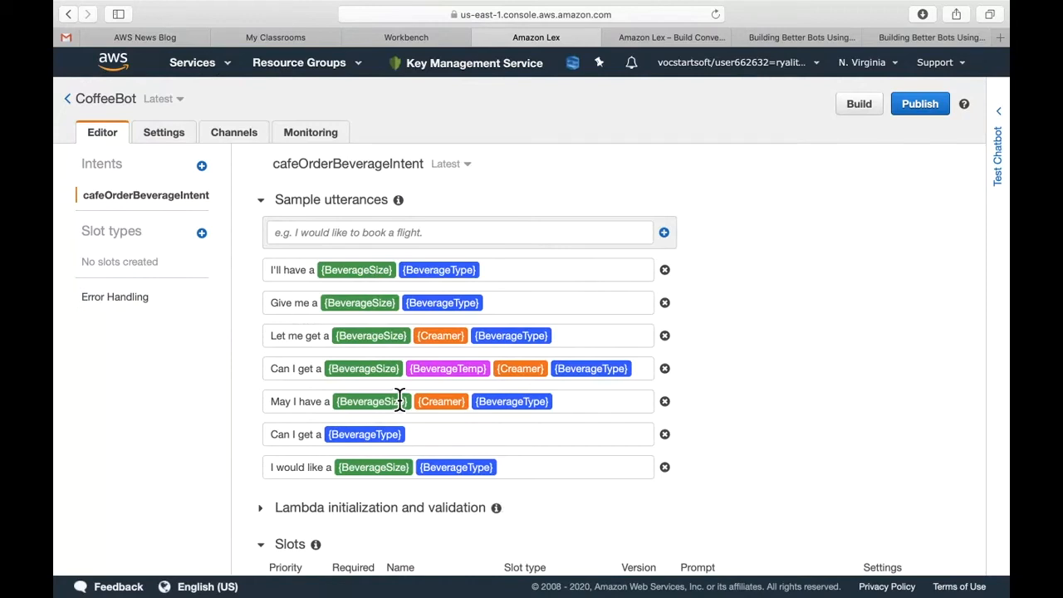
scroll(619, 456, down, 5)
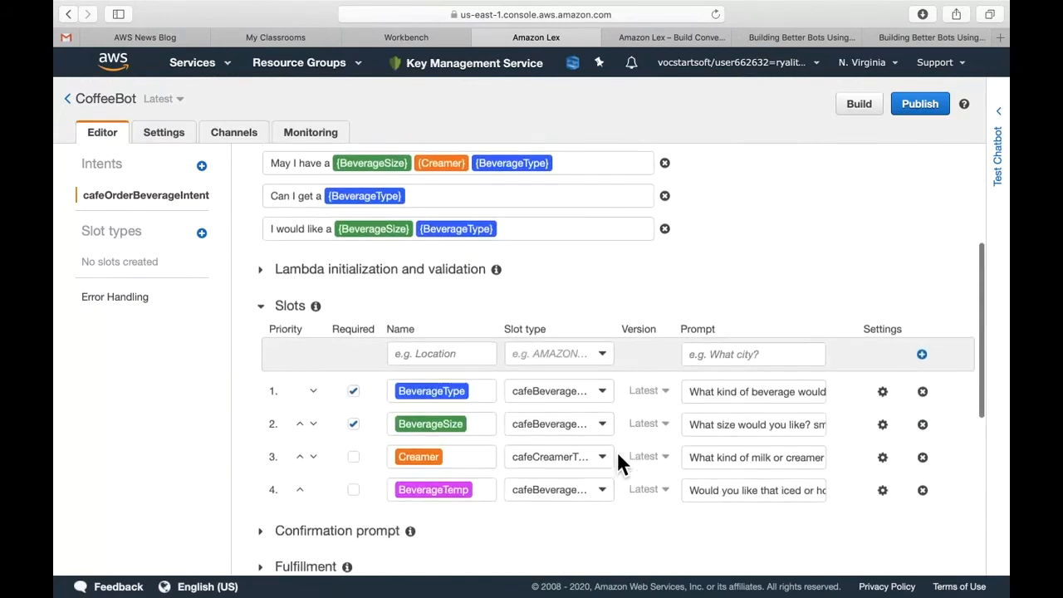
scroll(619, 462, down, 3)
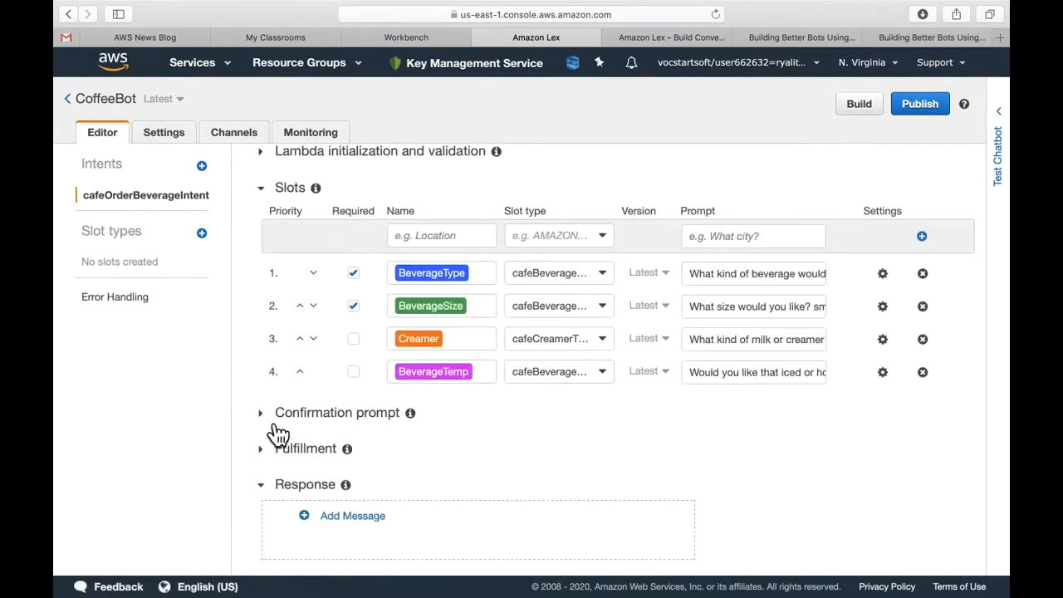
click(274, 429)
scroll(402, 453, down, 1)
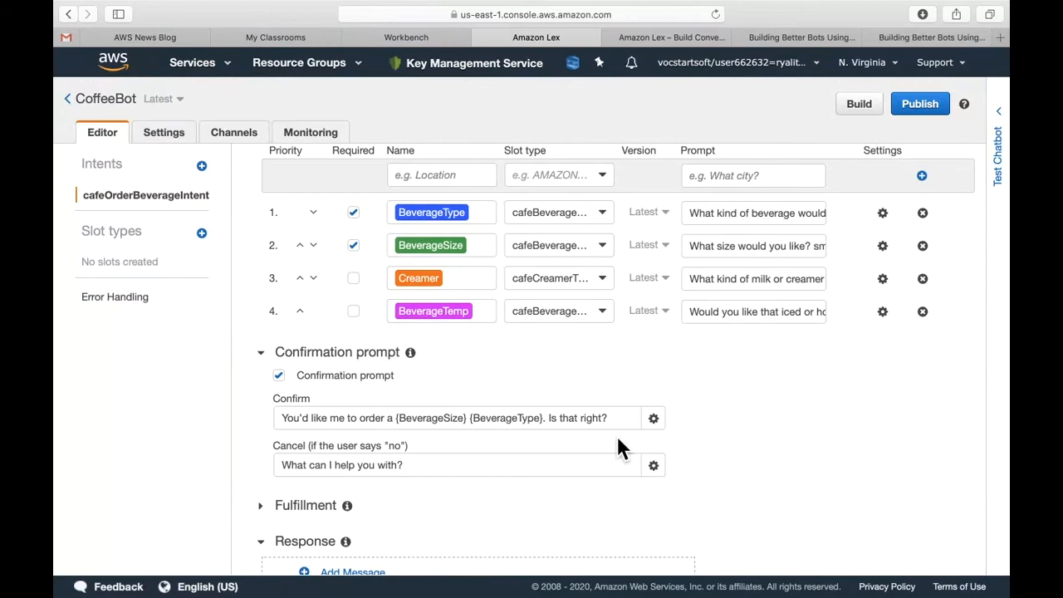
scroll(616, 435, down, 1)
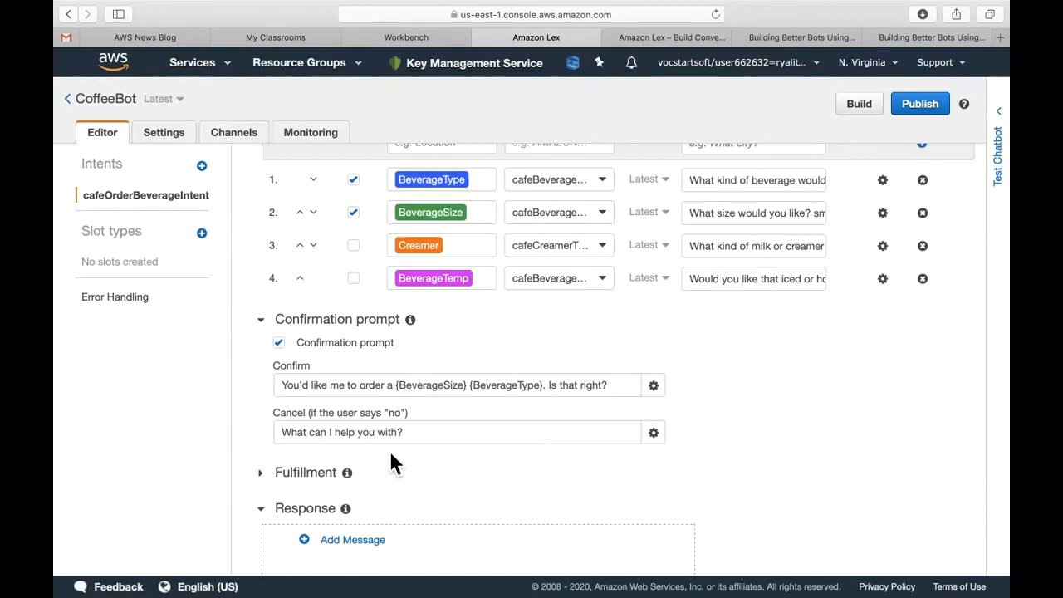
scroll(391, 455, up, 10)
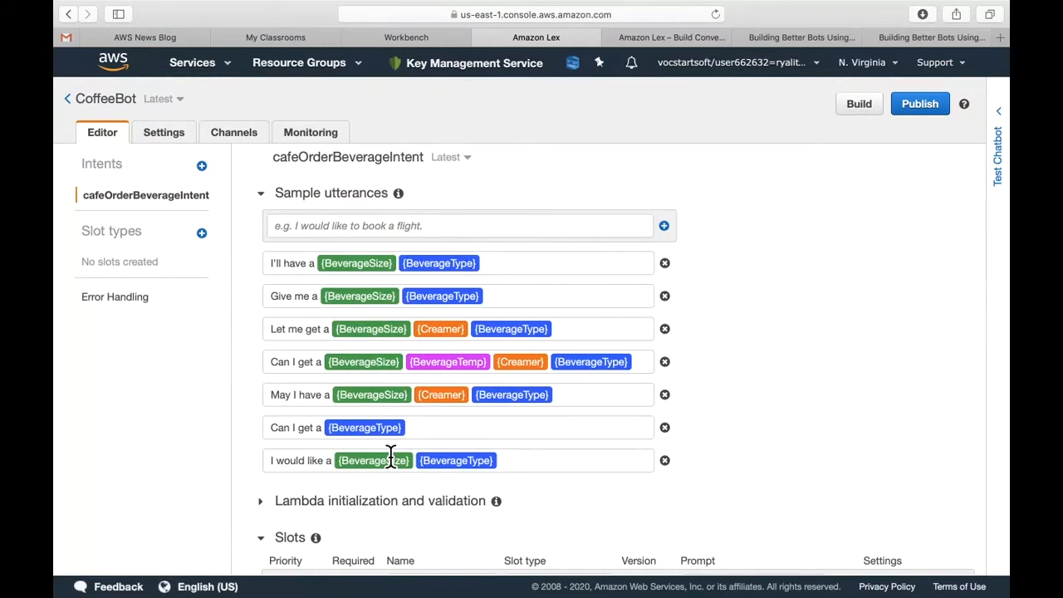
scroll(592, 348, down, 1)
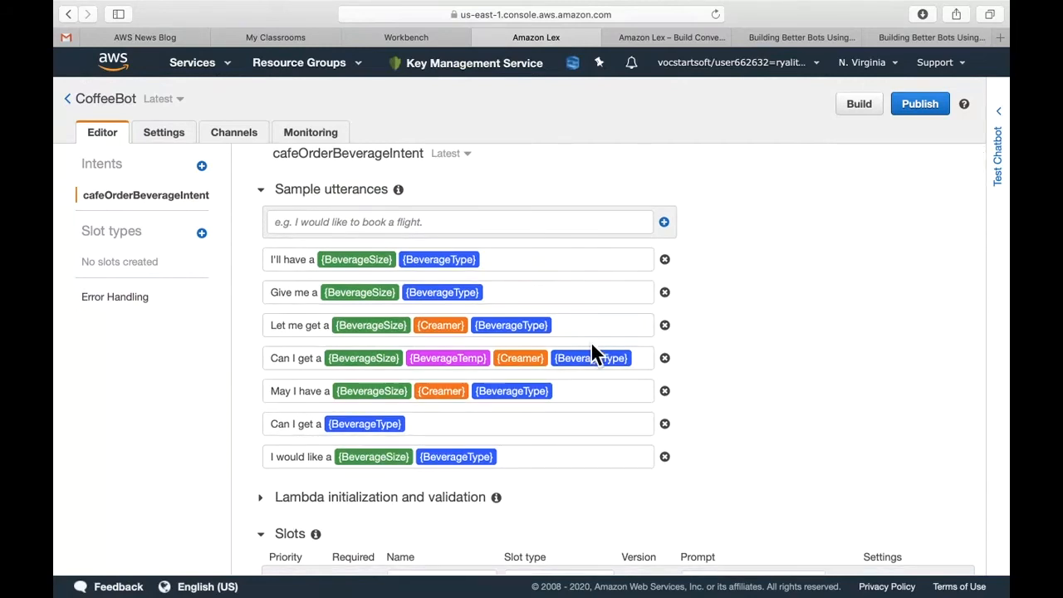
Save the cafeOrderBeverageIntent with its slots and confirmation prompt.
scroll(523, 411, down, 10)
scroll(523, 416, down, 5)
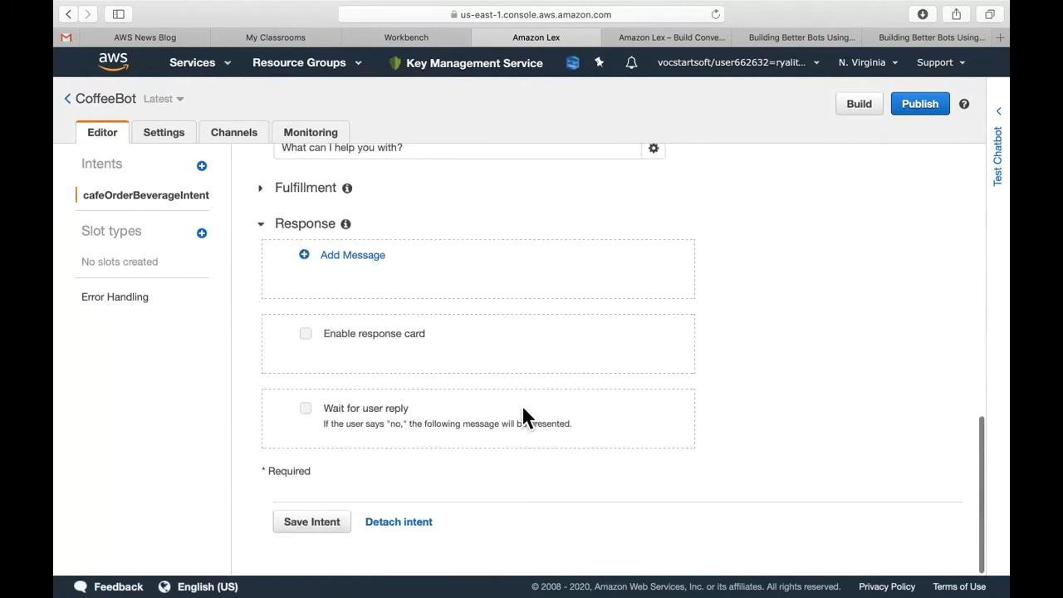
click(313, 523)
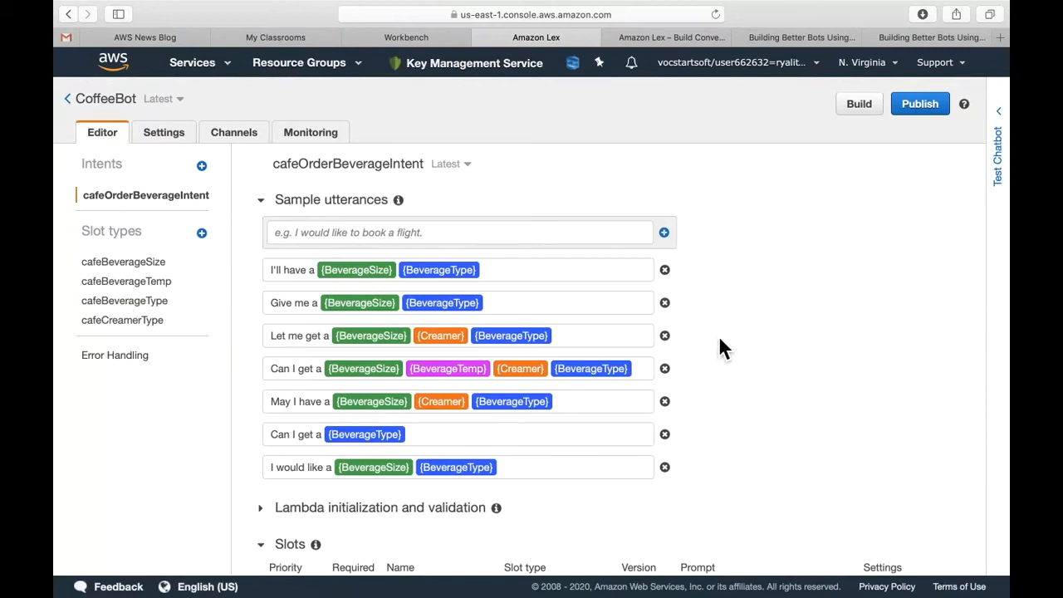
Check over the saved intent and build the CoffeeBot, confirming the build.
scroll(719, 336, down, 5)
scroll(720, 340, up, 5)
scroll(727, 269, down, 10)
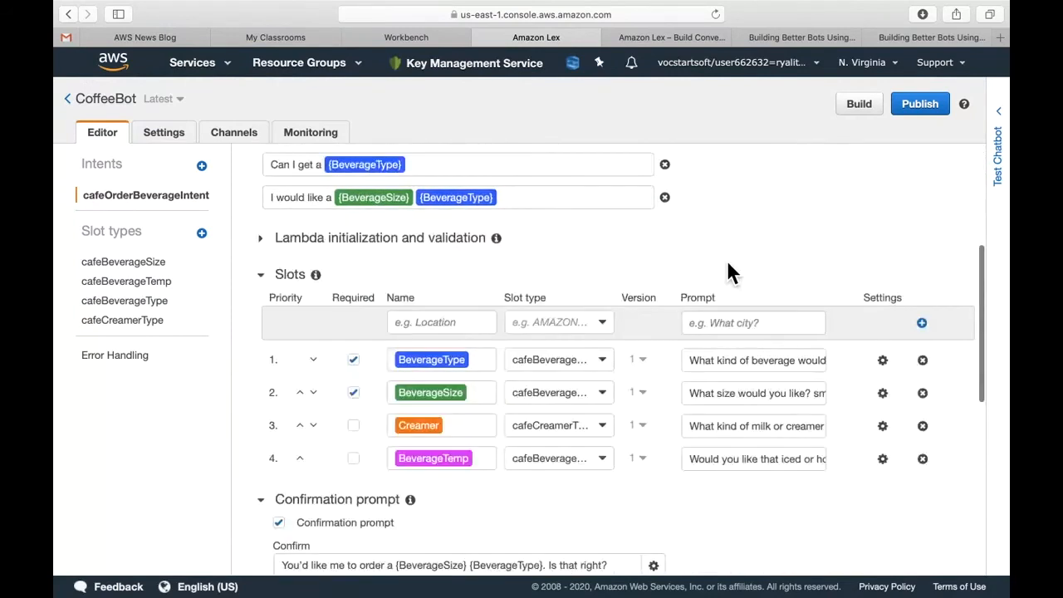
scroll(727, 274, down, 2)
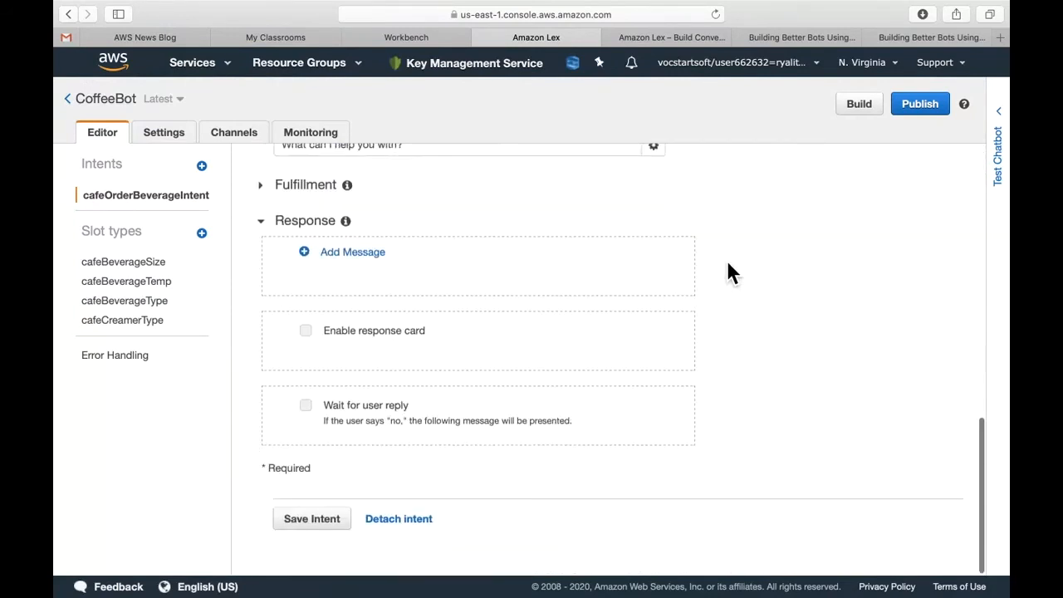
scroll(730, 274, up, 10)
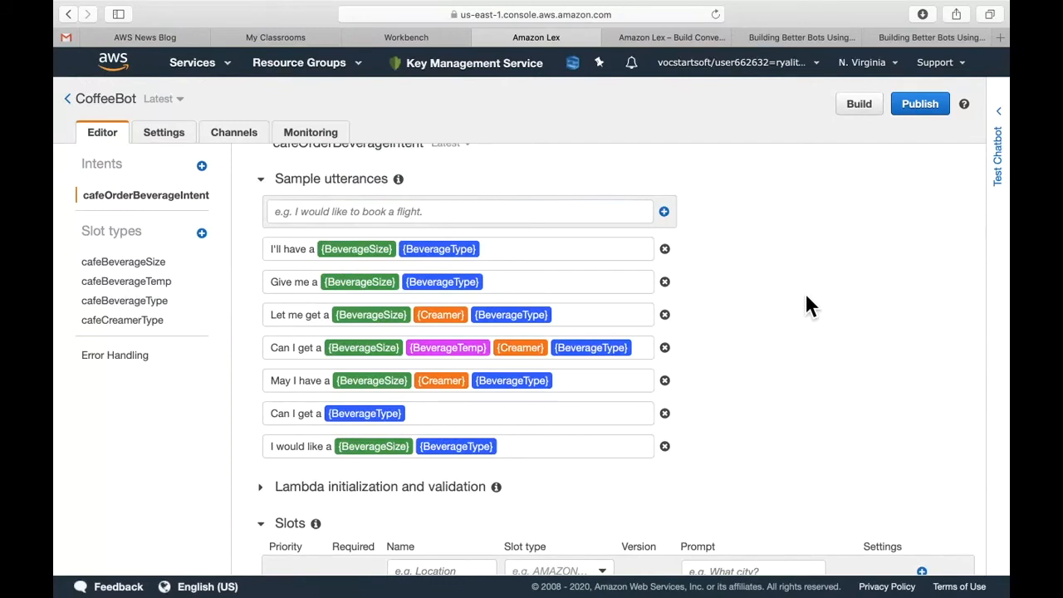
scroll(806, 297, up, 1)
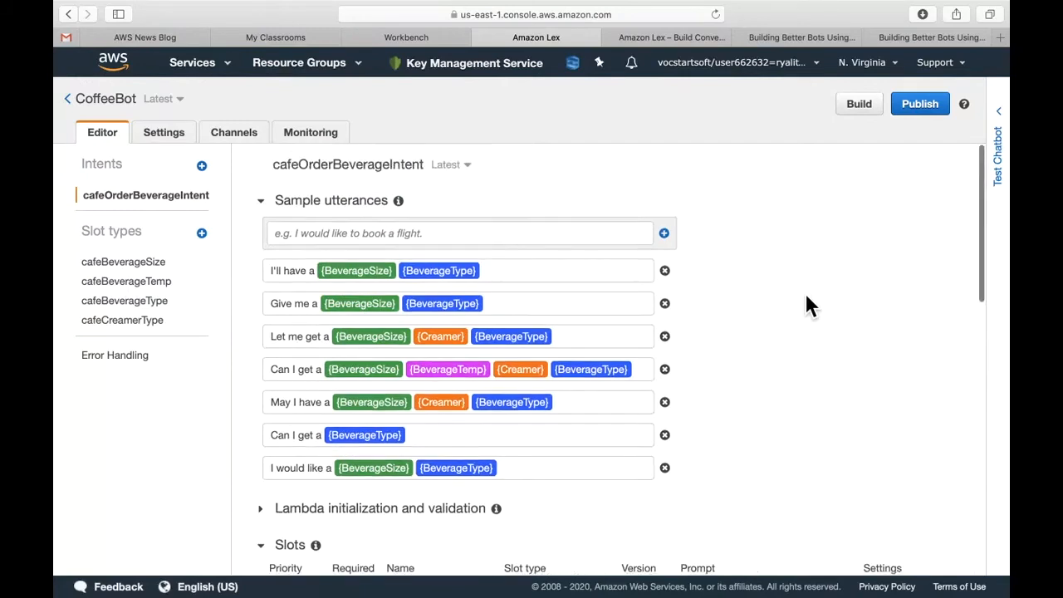
click(864, 108)
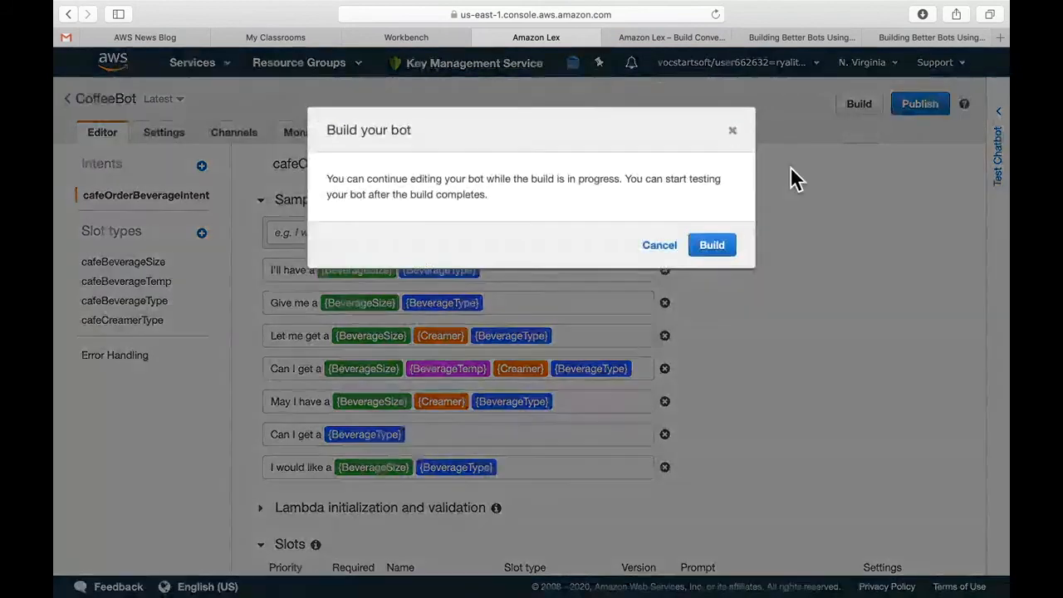
click(719, 247)
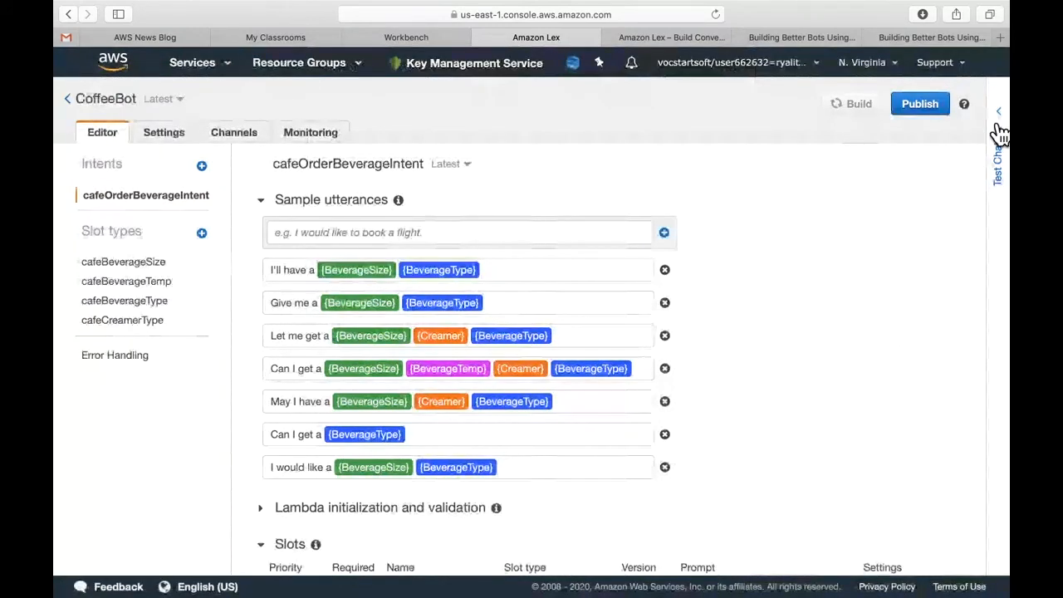
Open the bot's test chat, dismiss the build notification and send the utterance "can i get a cappuccino".
click(999, 187)
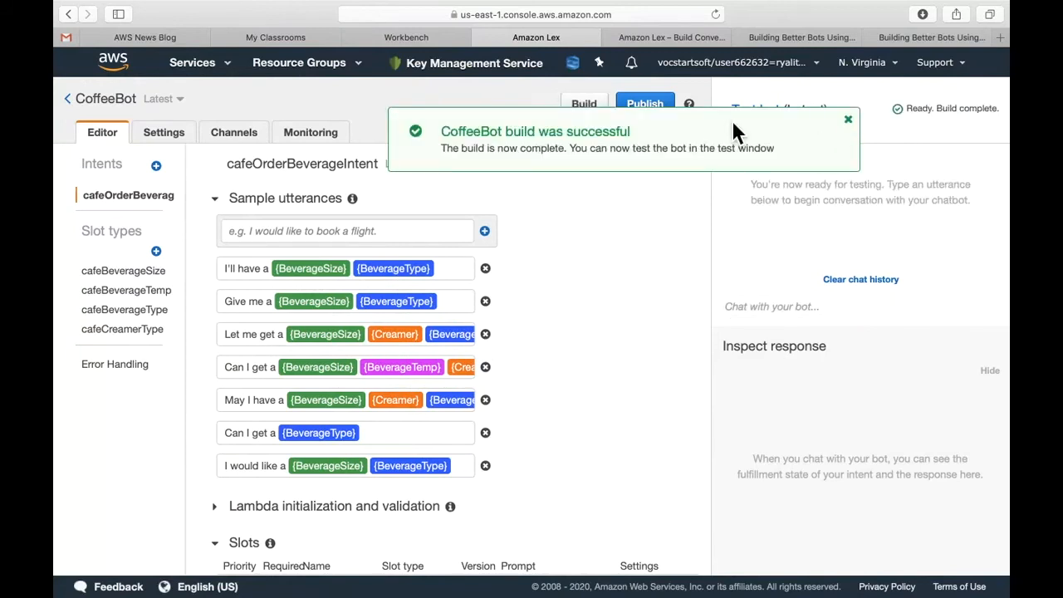
click(851, 122)
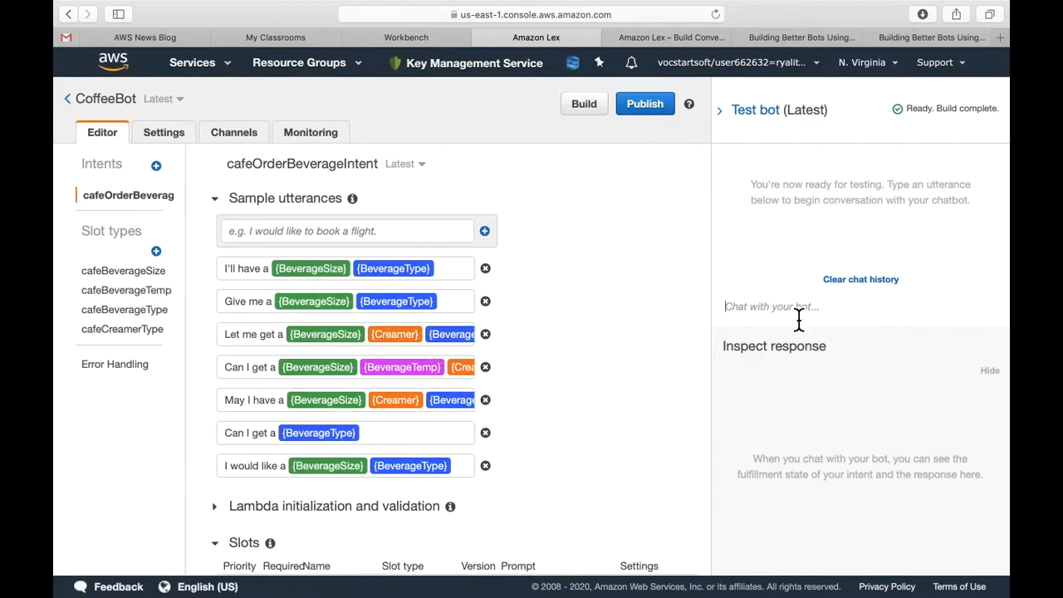
text(can i get a cappuccino)
key(Return)
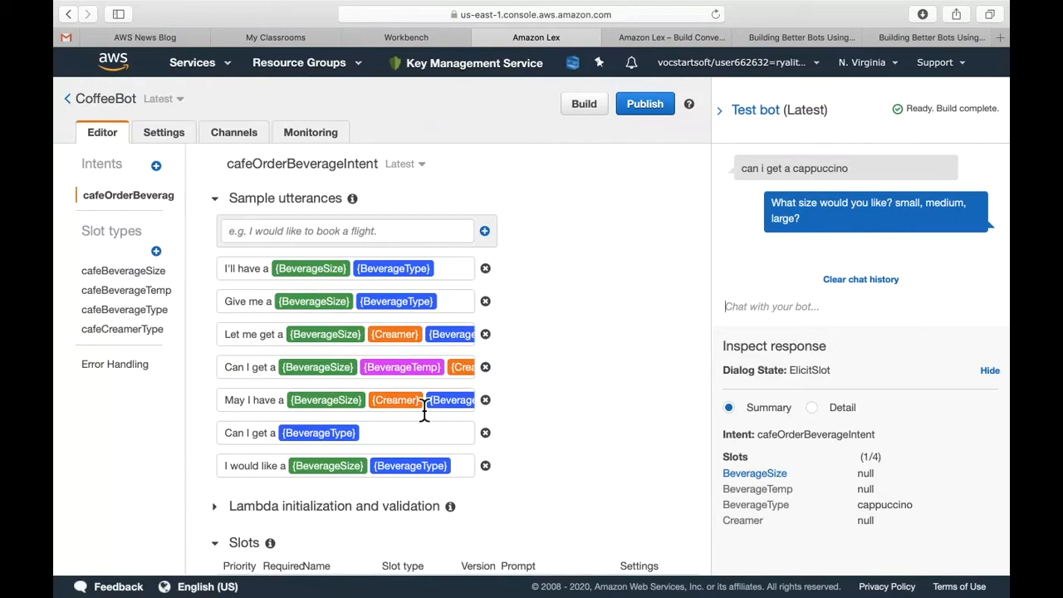
scroll(399, 428, down, 5)
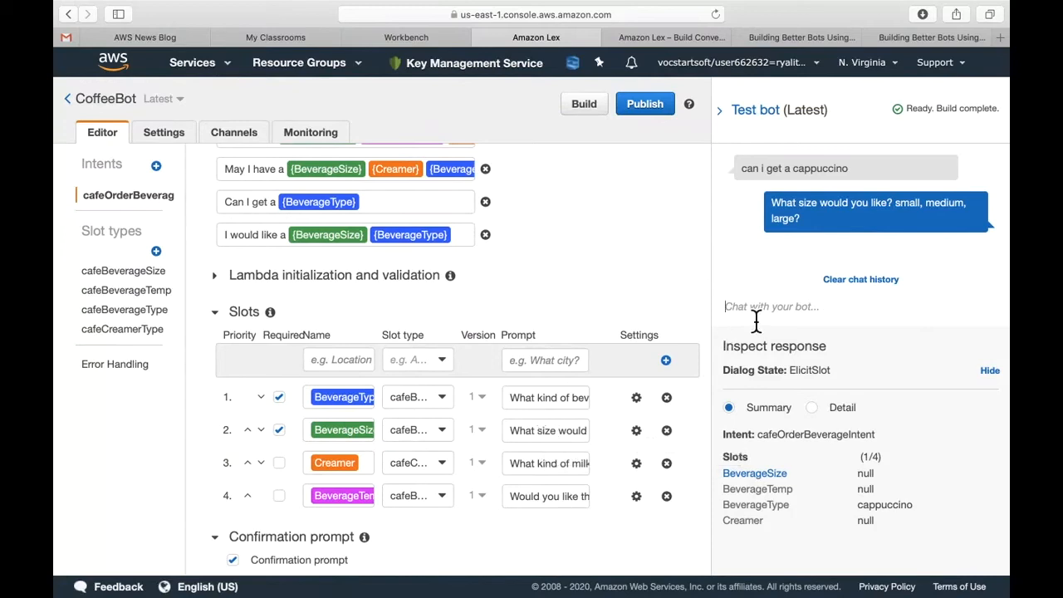
Continue the cappuccino test order with the replies "medium" and "make it a large", and confirm it with "yea".
text(medium)
key(Return)
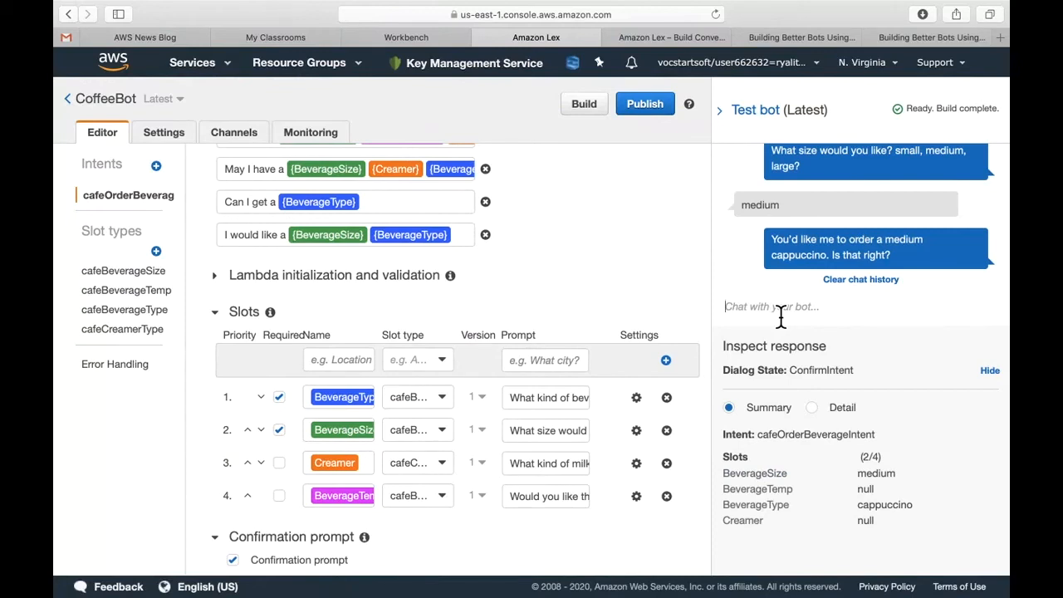
text(make it a large)
key(Return)
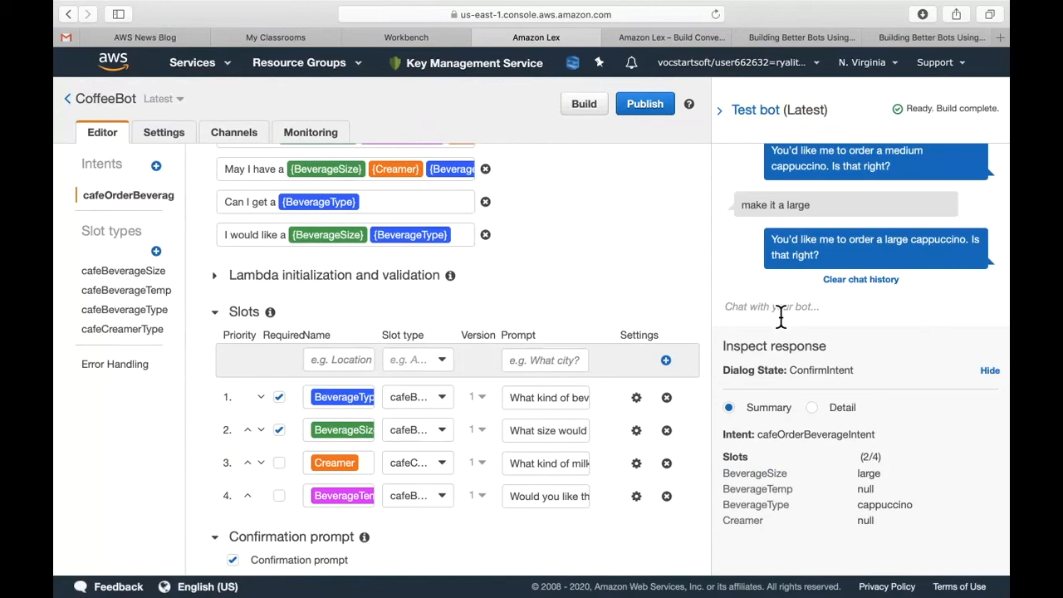
text(yea)
key(Return)
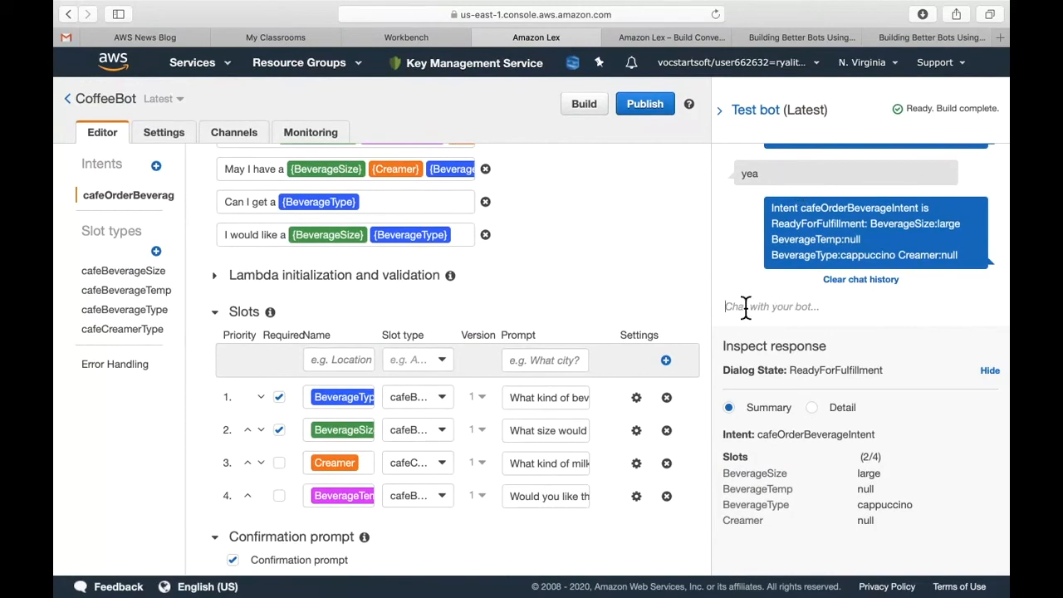
Test a second order by sending "I'll have a americano", answering "americano" and "large" to the slot prompts, and confirming with "yes".
scroll(653, 316, up, 3)
scroll(648, 316, up, 2)
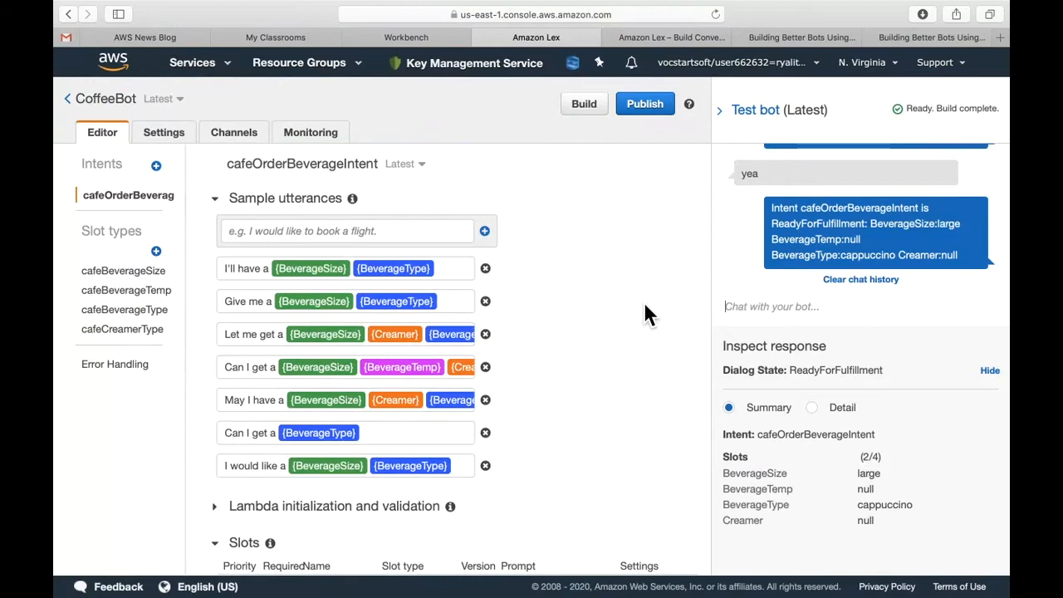
text(I'll have a)
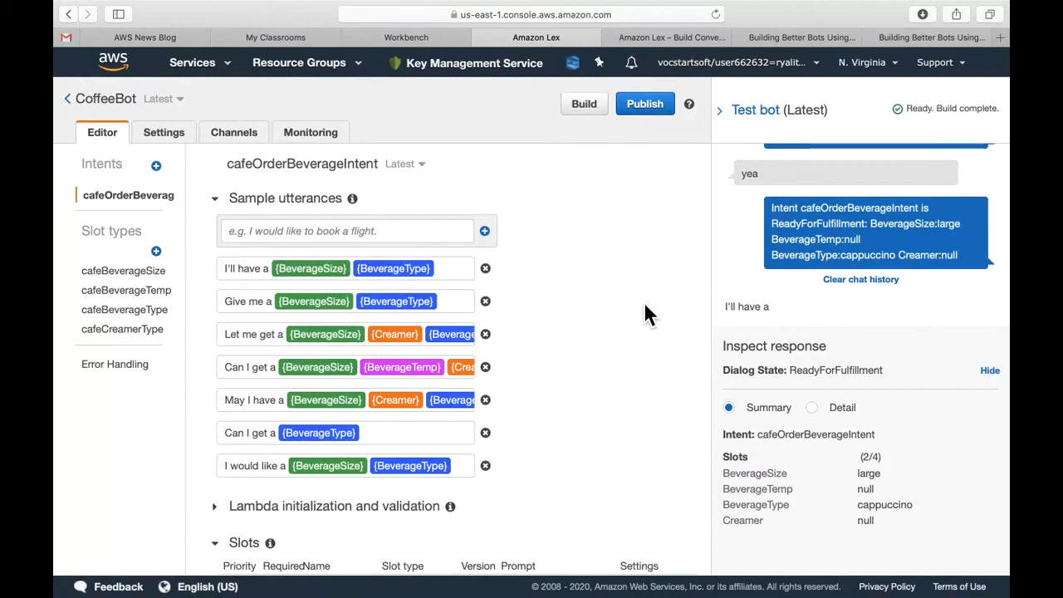
text( americano)
key(Return)
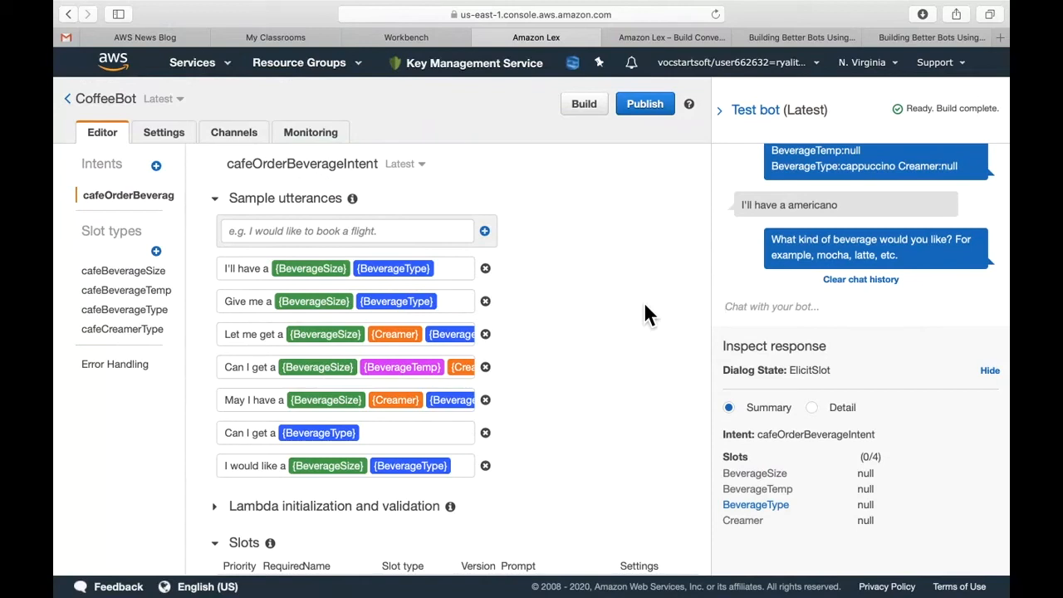
text(americano)
key(Return)
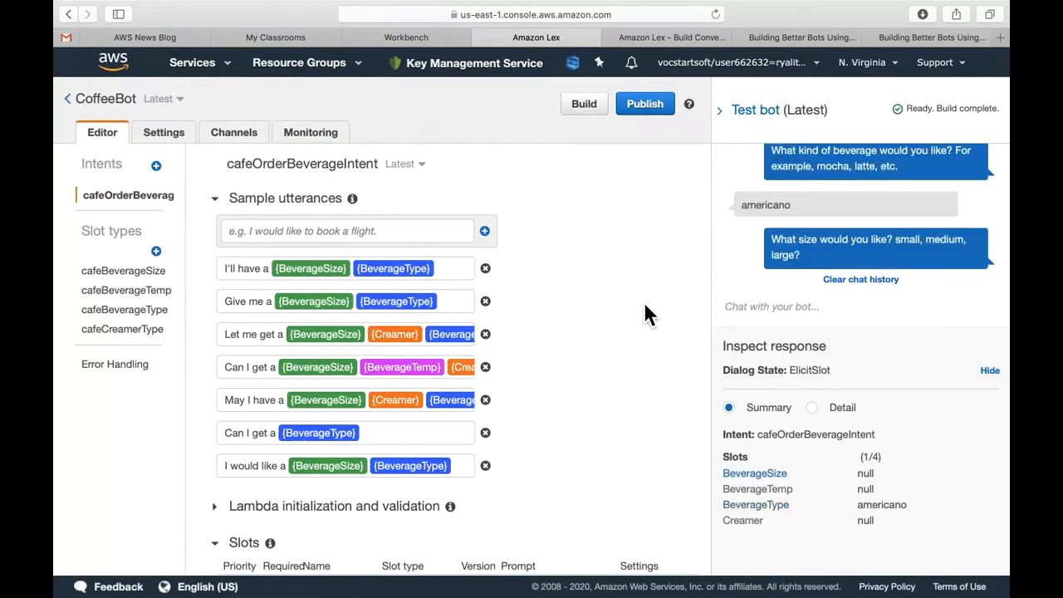
text(large)
key(Return)
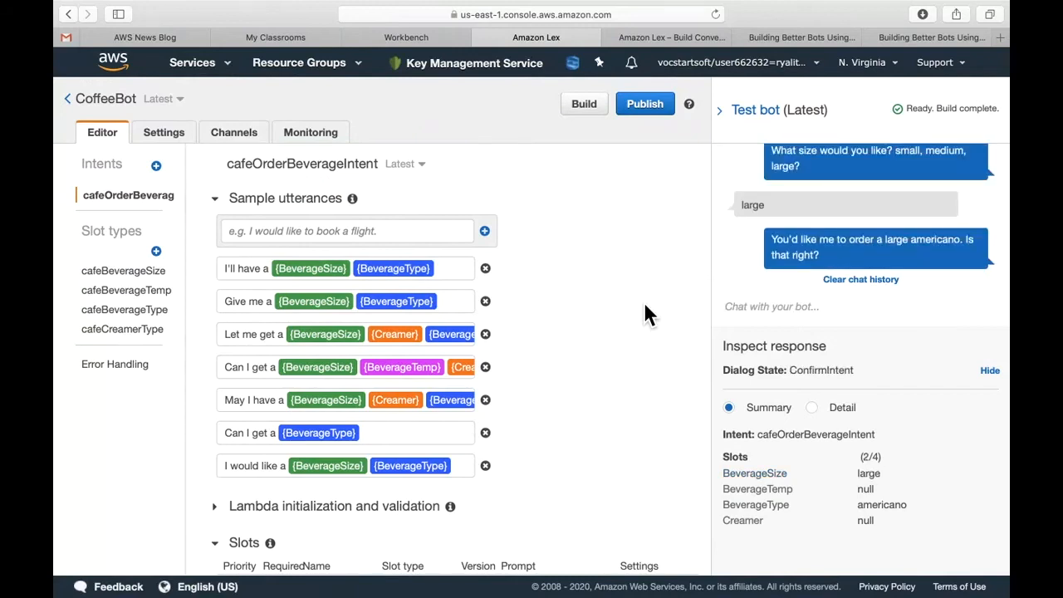
text(yes)
key(Return)
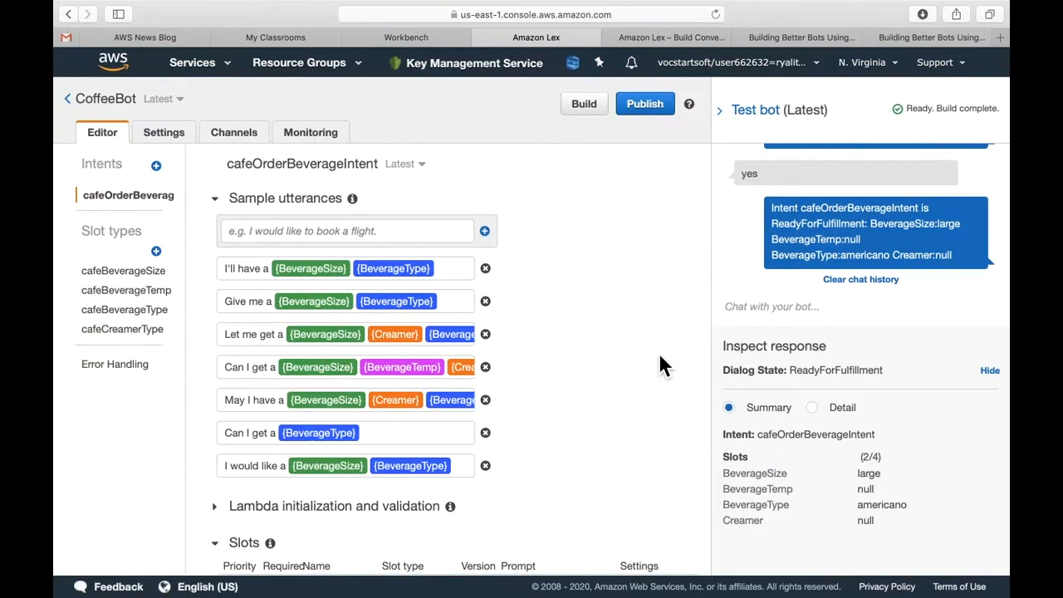
Examine the test chat history and the detailed JSON response of the americano order, including its slot values.
scroll(865, 218, up, 3)
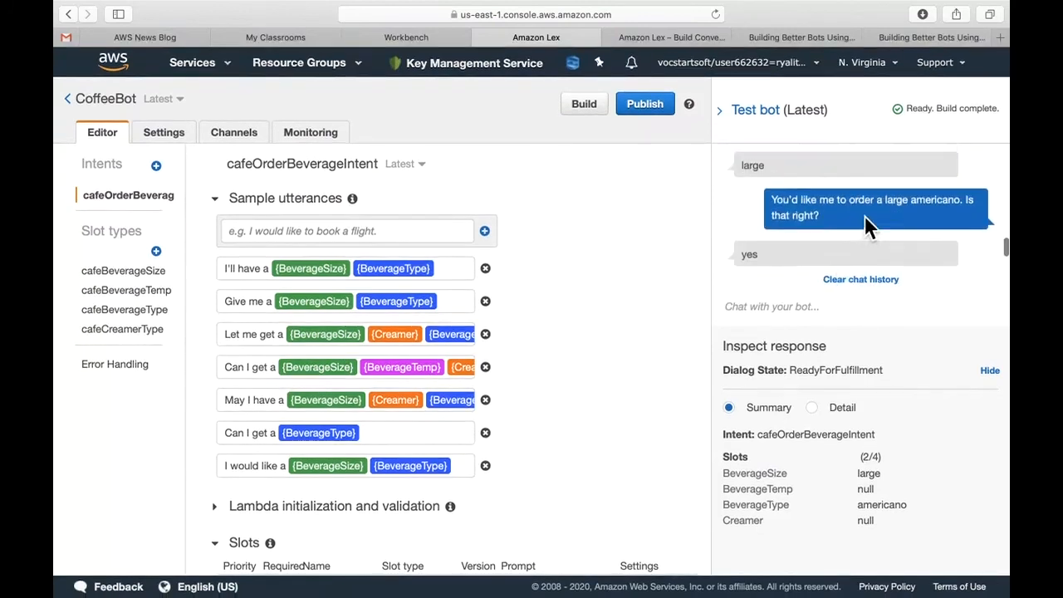
scroll(842, 200, down, 3)
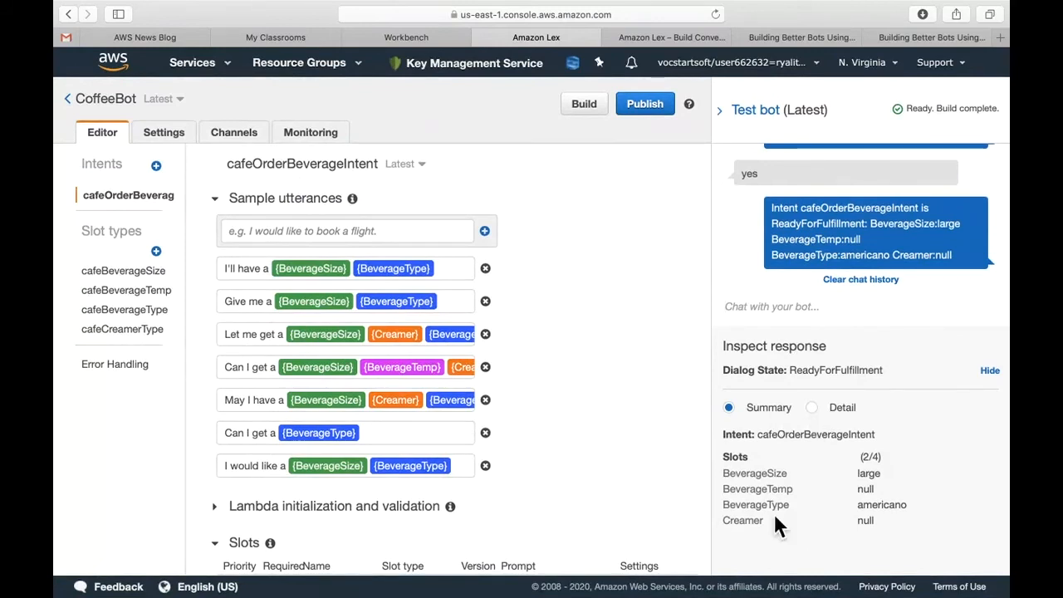
click(818, 410)
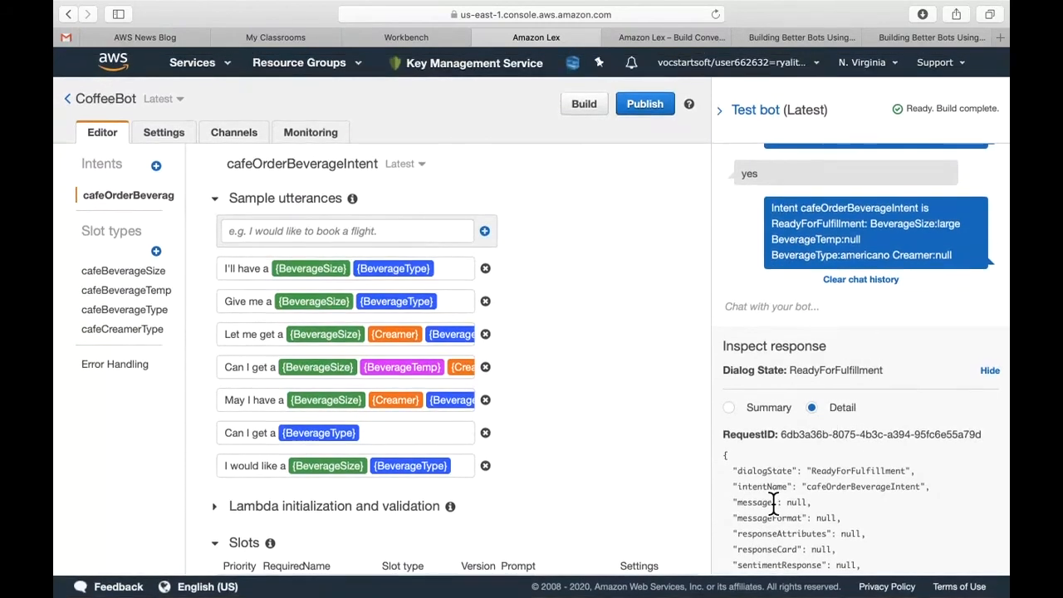
scroll(773, 501, down, 5)
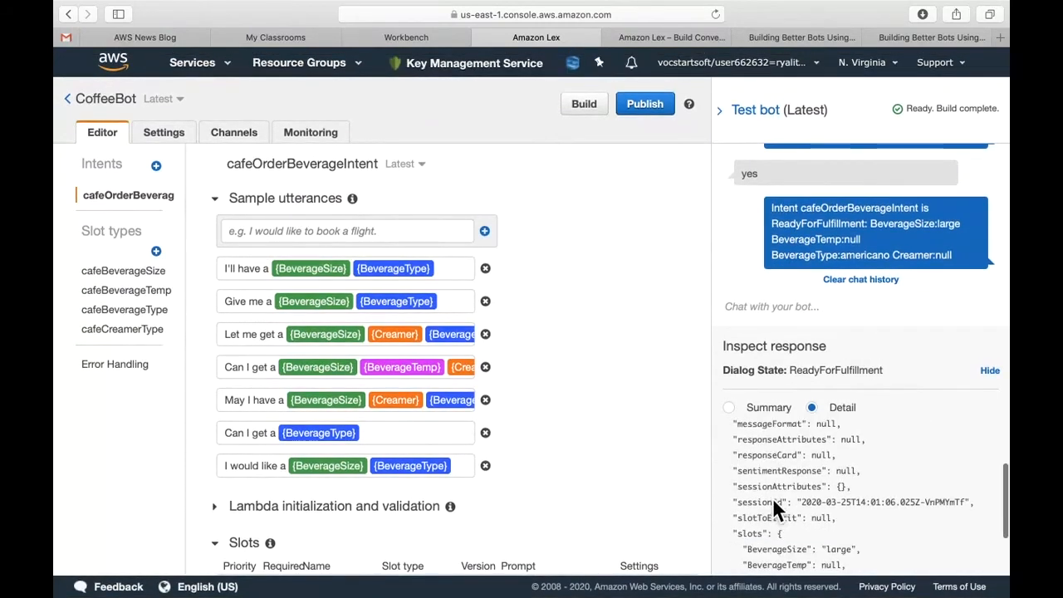
scroll(773, 503, up, 2)
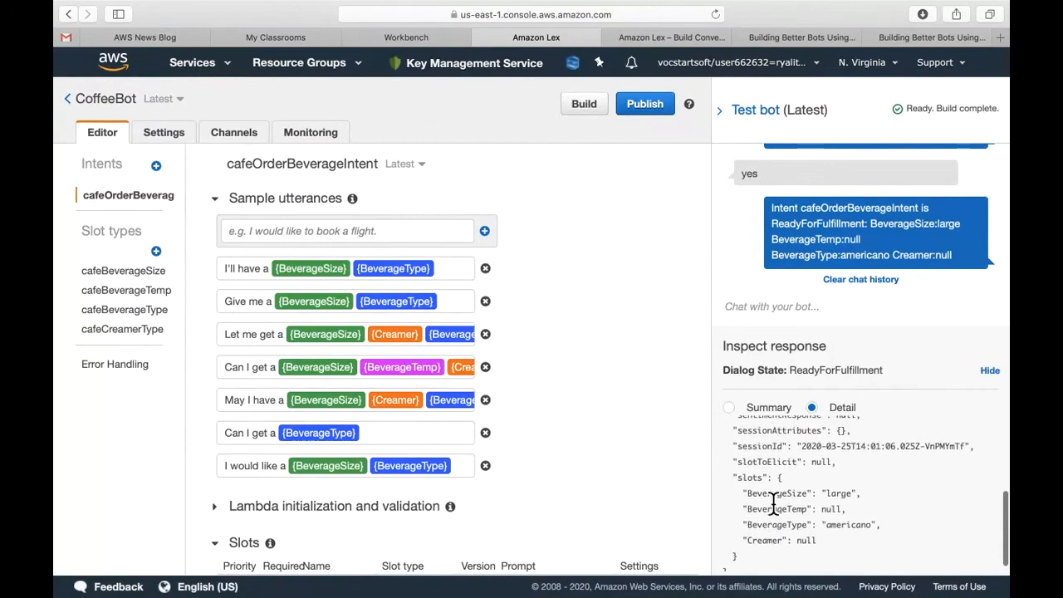
scroll(772, 501, up, 2)
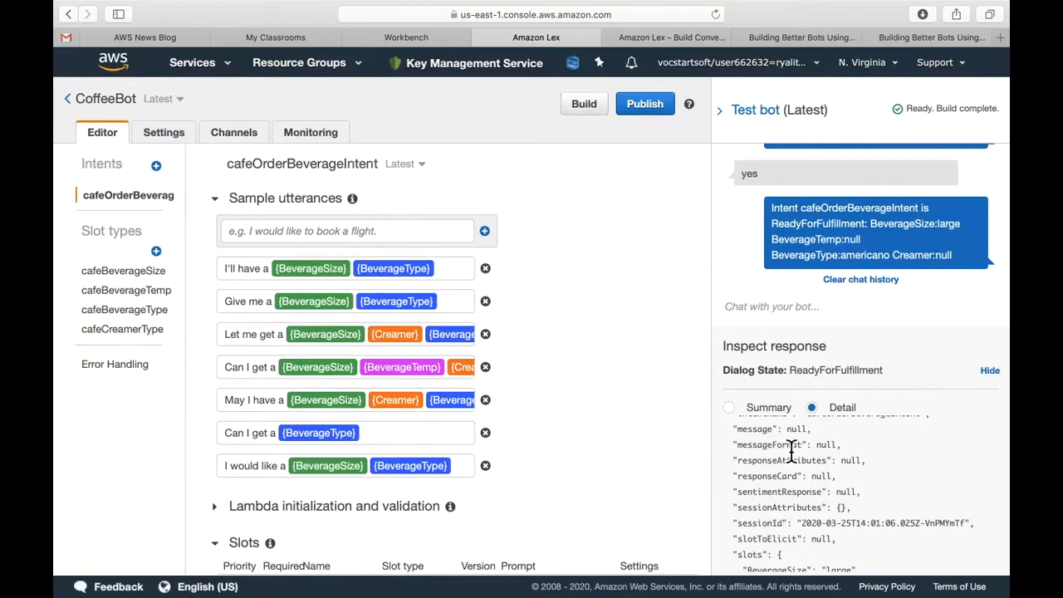
scroll(901, 266, up, 5)
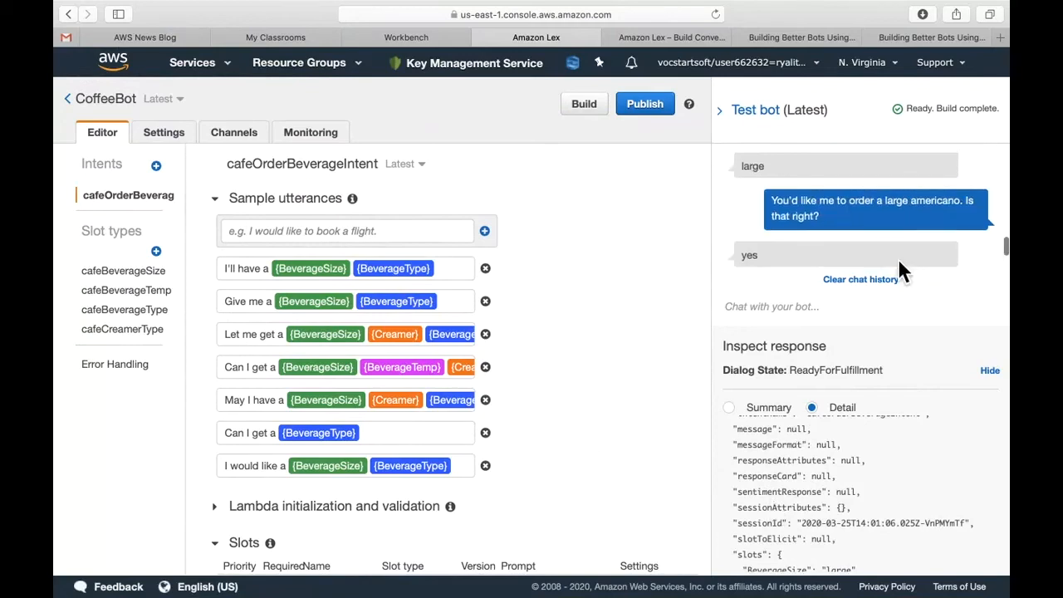
scroll(900, 263, up, 5)
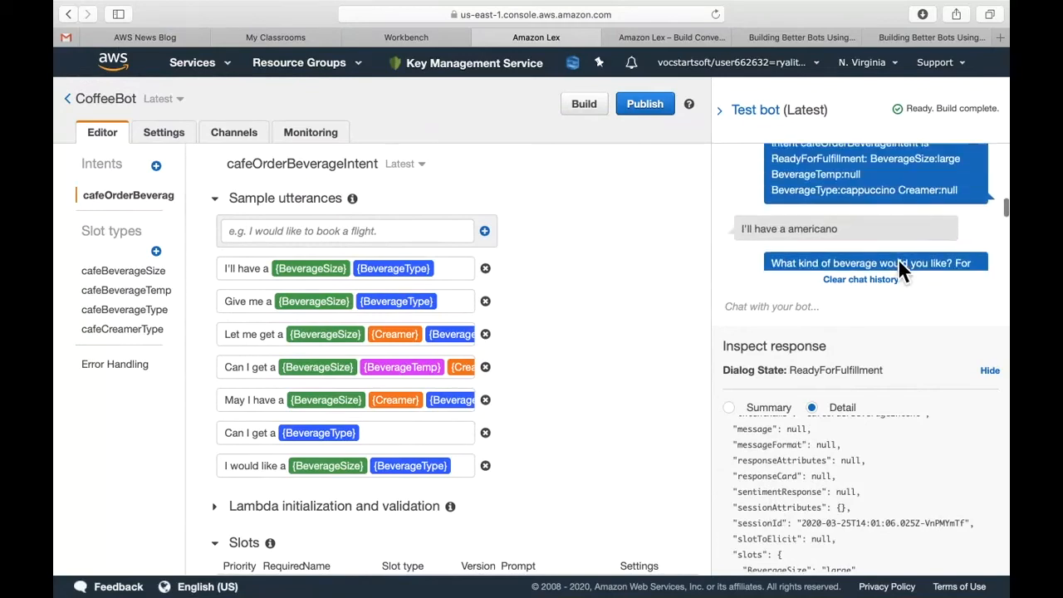
scroll(898, 262, up, 1)
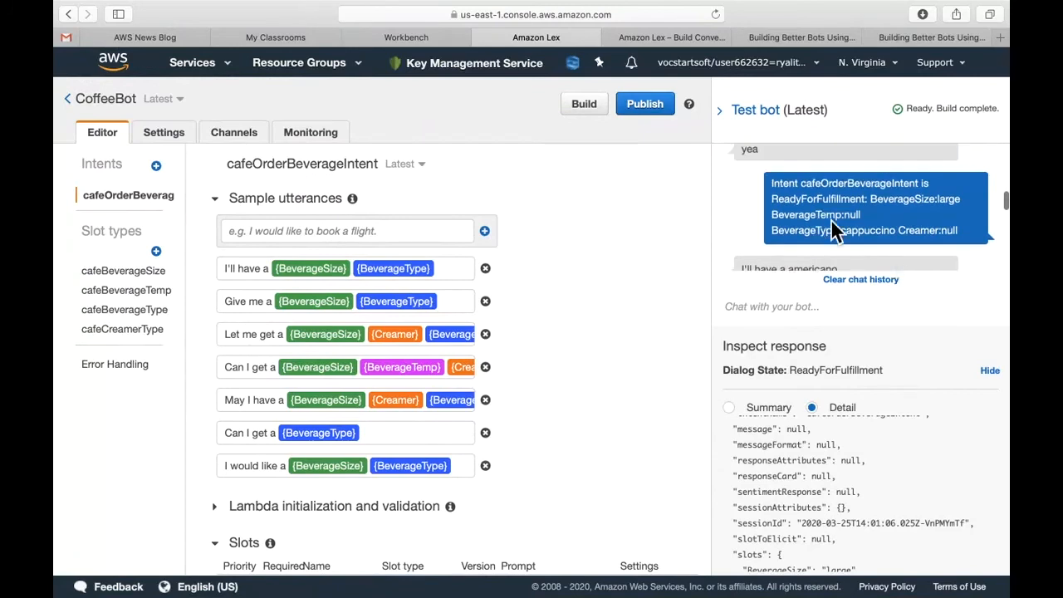
scroll(843, 222, down, 10)
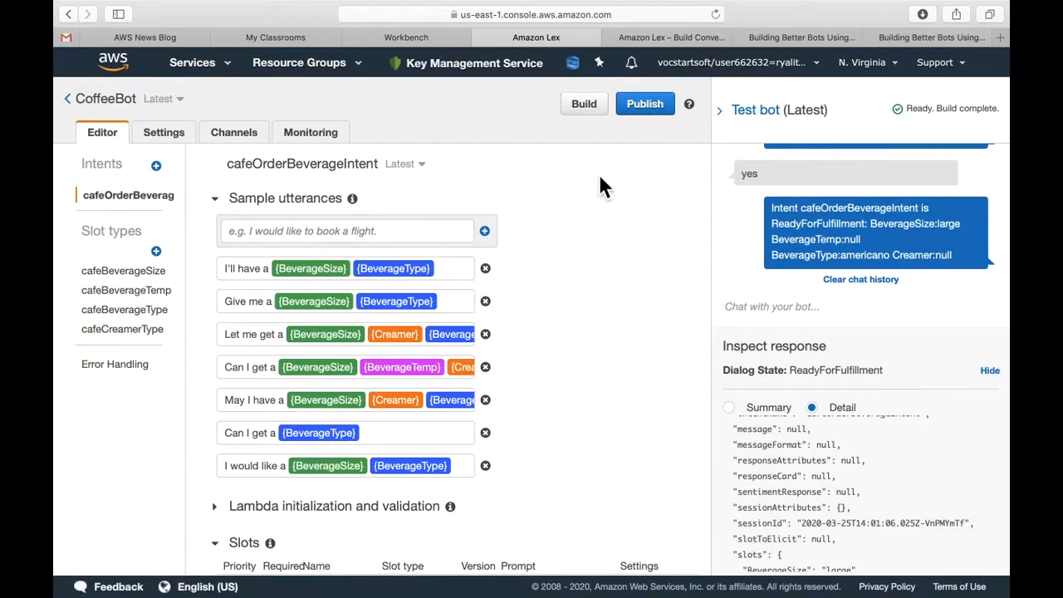
Sign out of the AWS console, and close the Workbench and AWS Management Console pages.
click(731, 62)
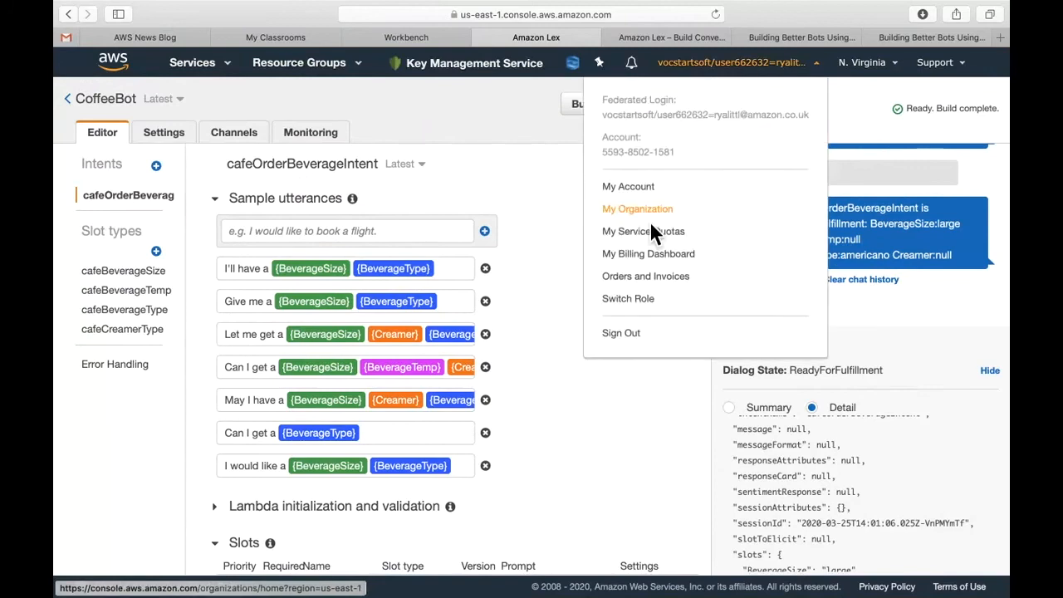
click(630, 342)
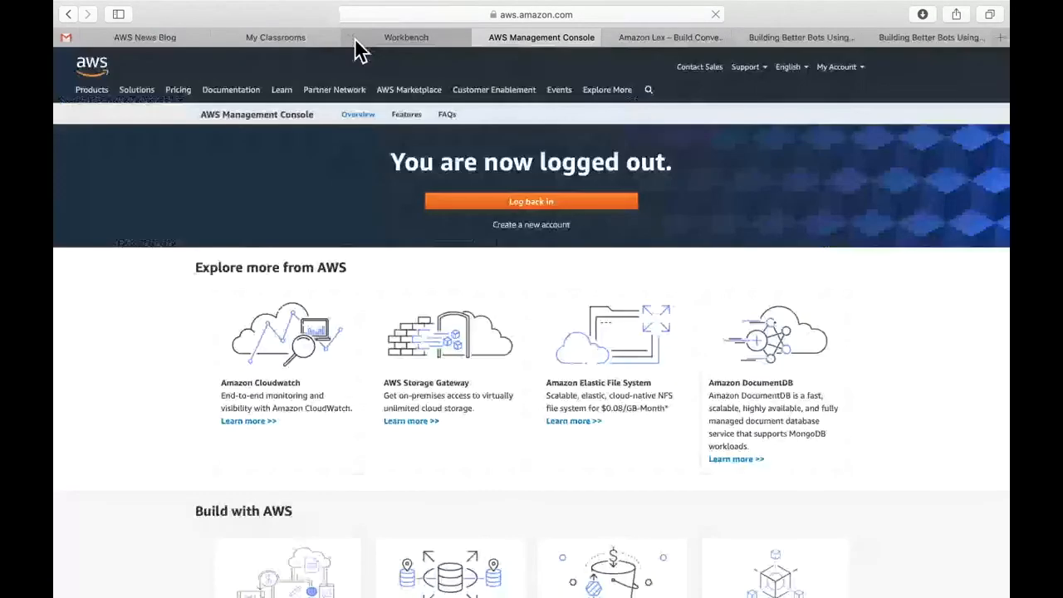
click(350, 37)
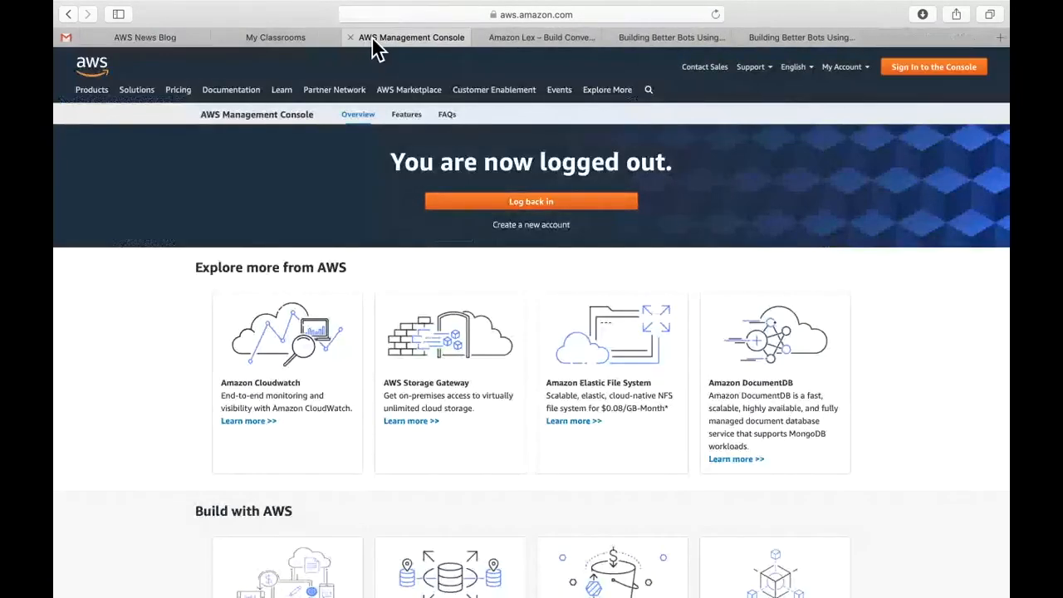
click(349, 38)
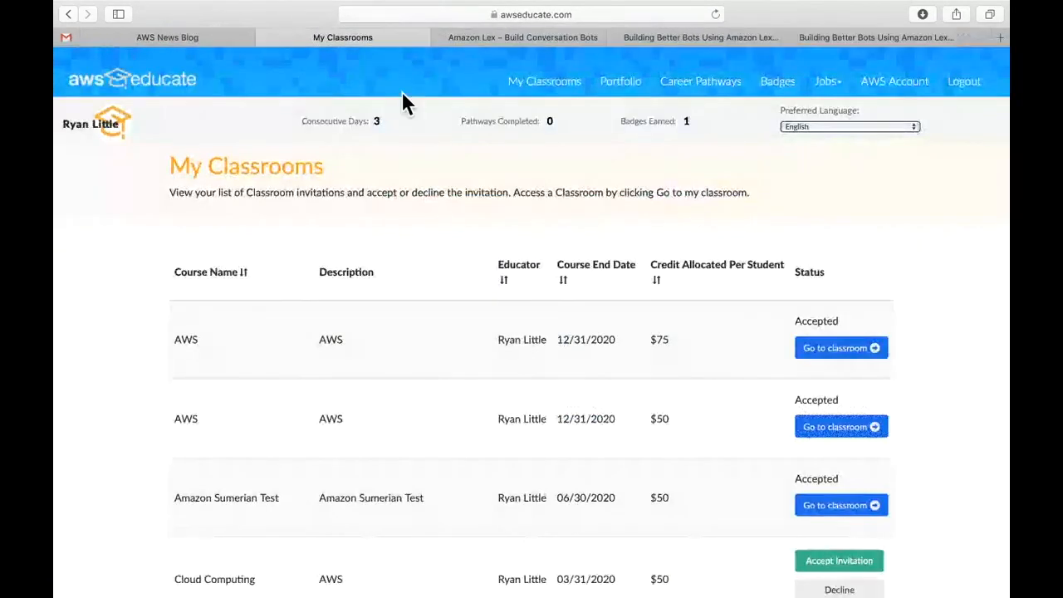
Log out of the AWS Educate student account and sign in with the saved educator e-mail and password.
click(966, 81)
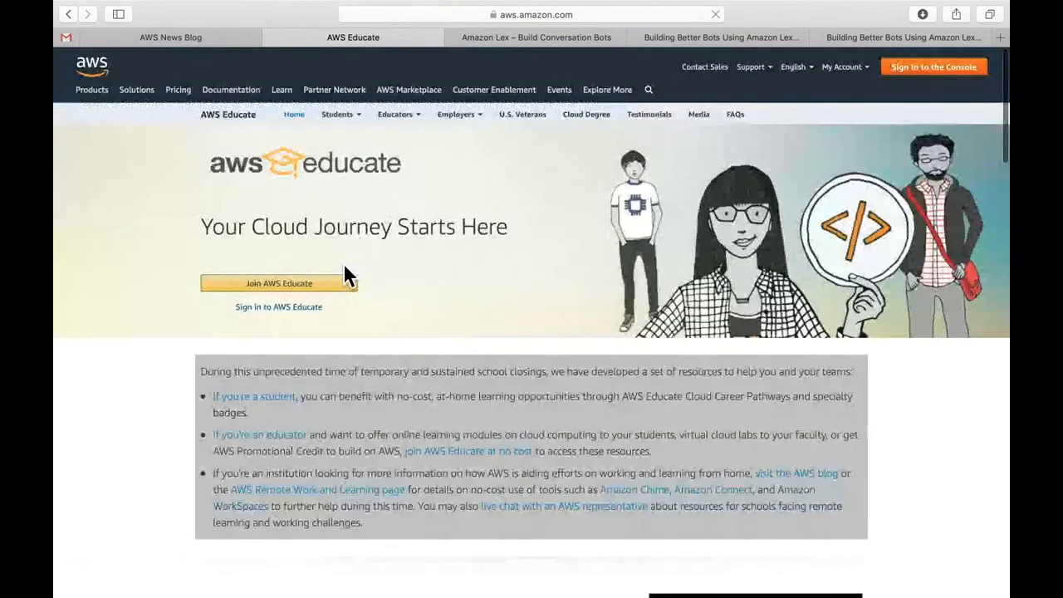
click(296, 314)
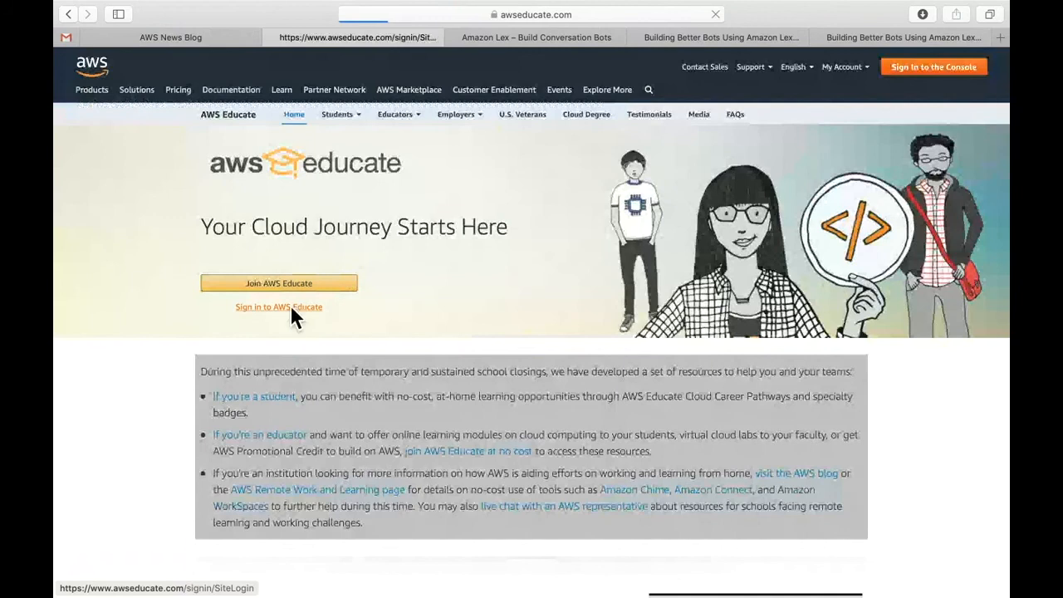
click(485, 286)
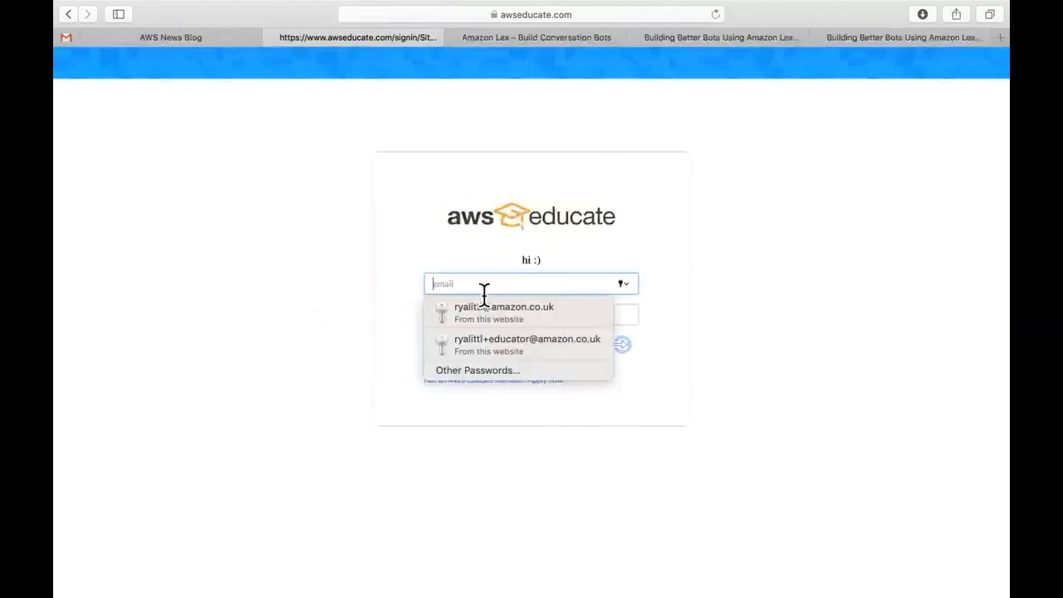
click(496, 345)
click(589, 352)
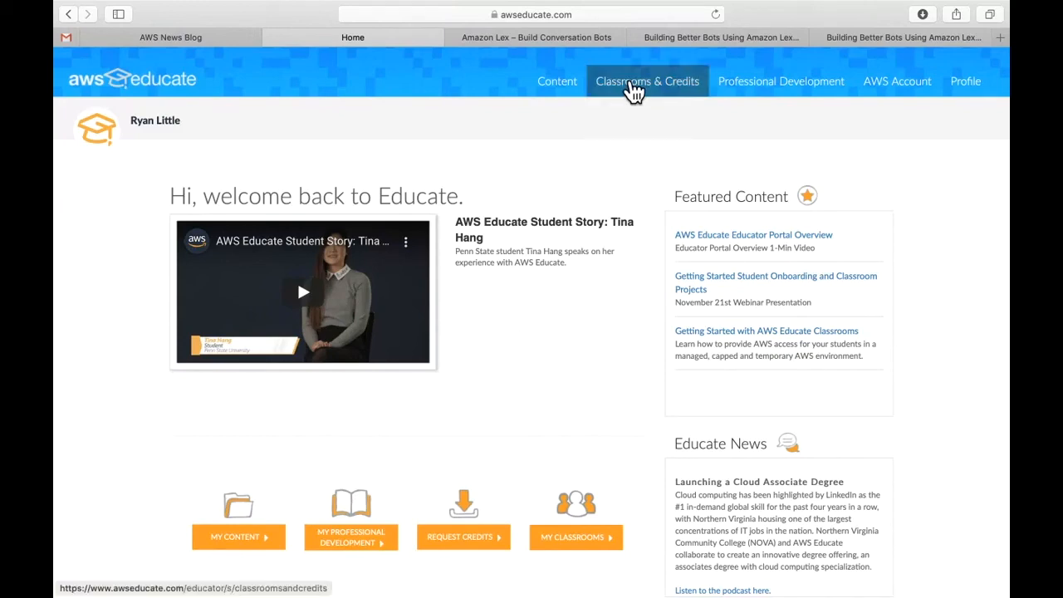
Open the AWS Educate classroom request page from Classrooms & Credits and review its three request steps and classroom templates.
click(630, 83)
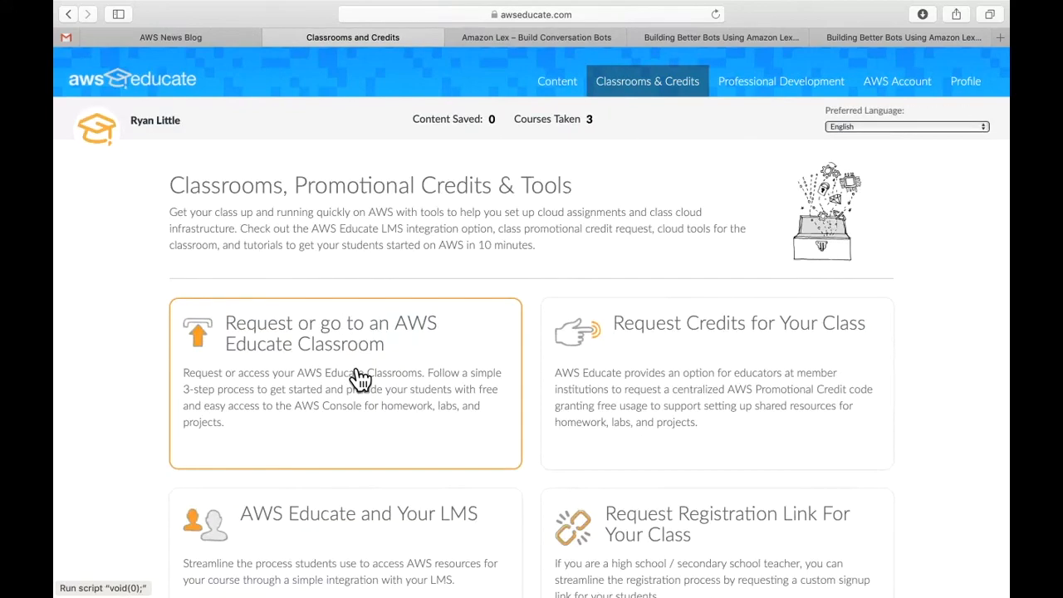
click(413, 401)
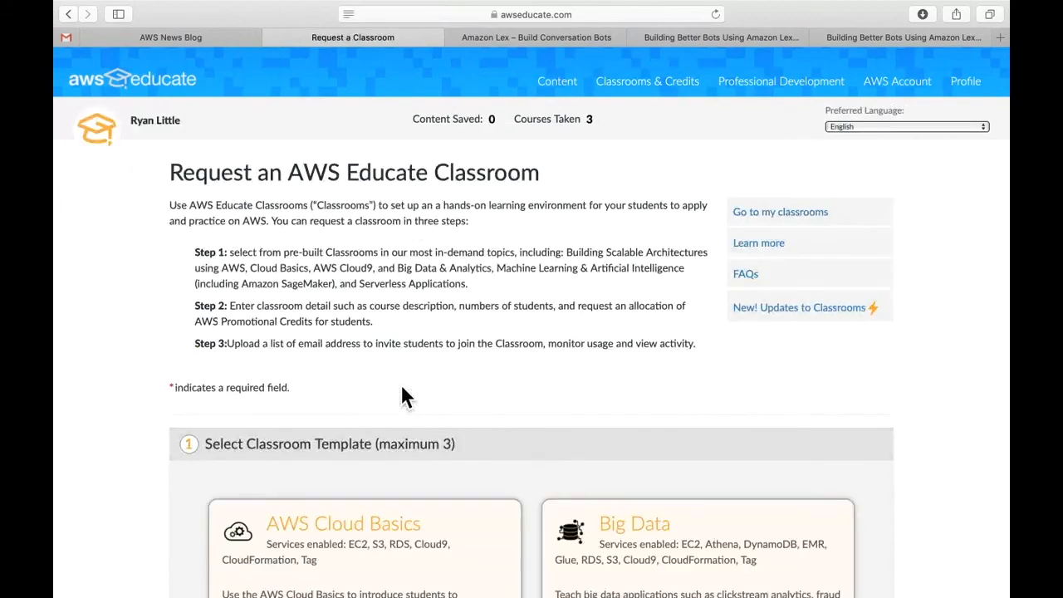
scroll(400, 395, down, 2)
scroll(402, 390, down, 1)
scroll(401, 391, down, 2)
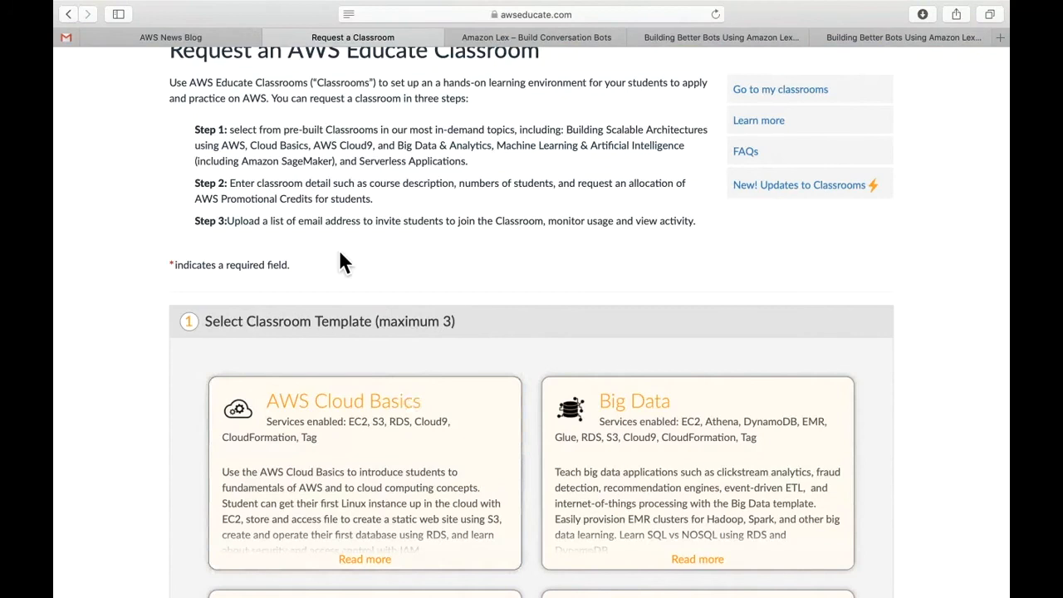
scroll(340, 252, down, 1)
scroll(340, 257, up, 2)
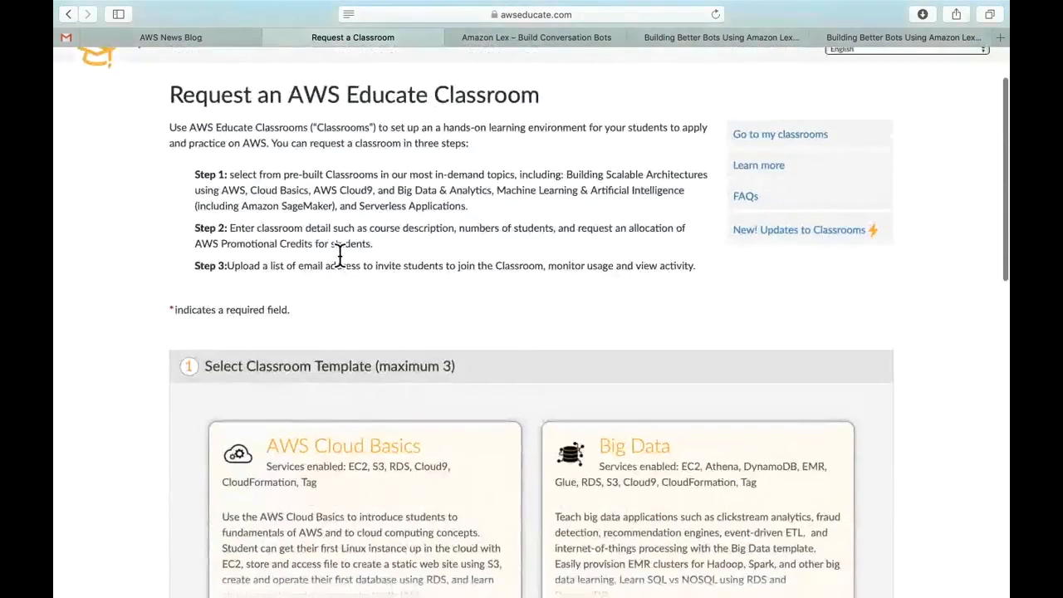
scroll(340, 252, down, 2)
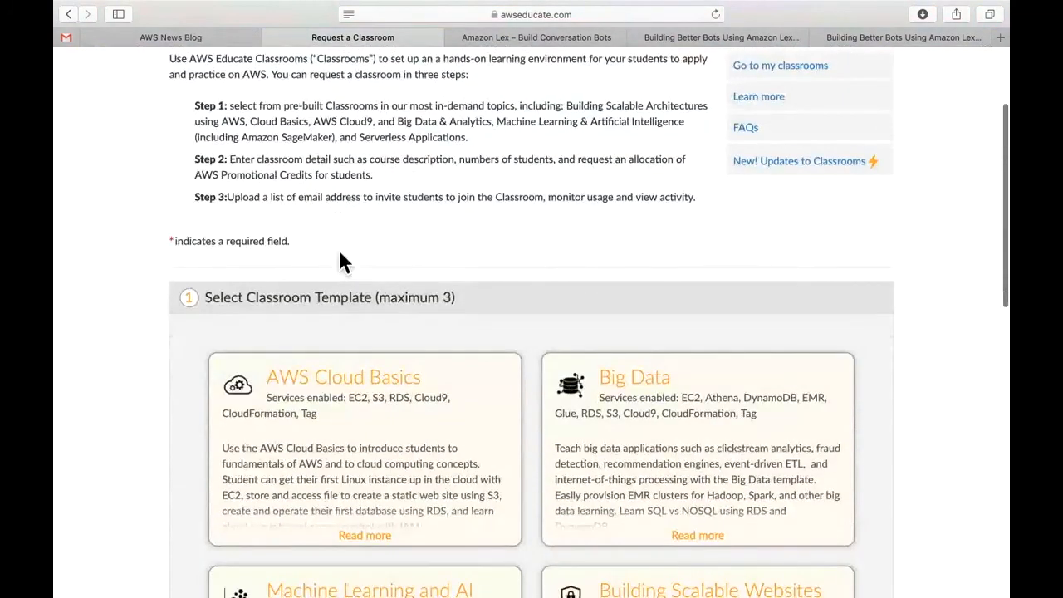
scroll(344, 262, down, 1)
scroll(344, 262, up, 2)
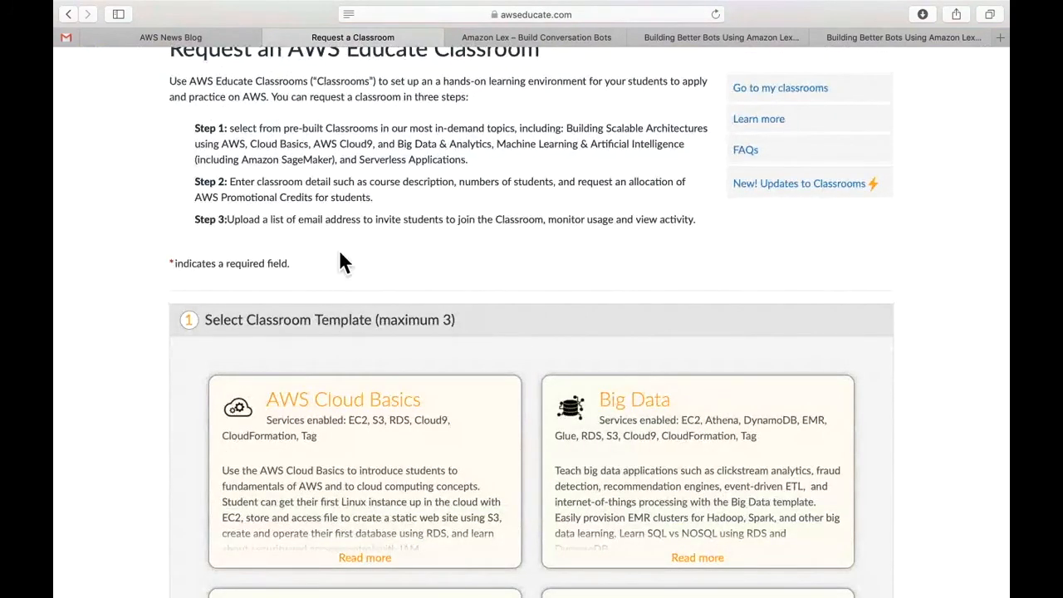
Go to the educator's My Classrooms page and review the list of classrooms held as an educator.
click(779, 92)
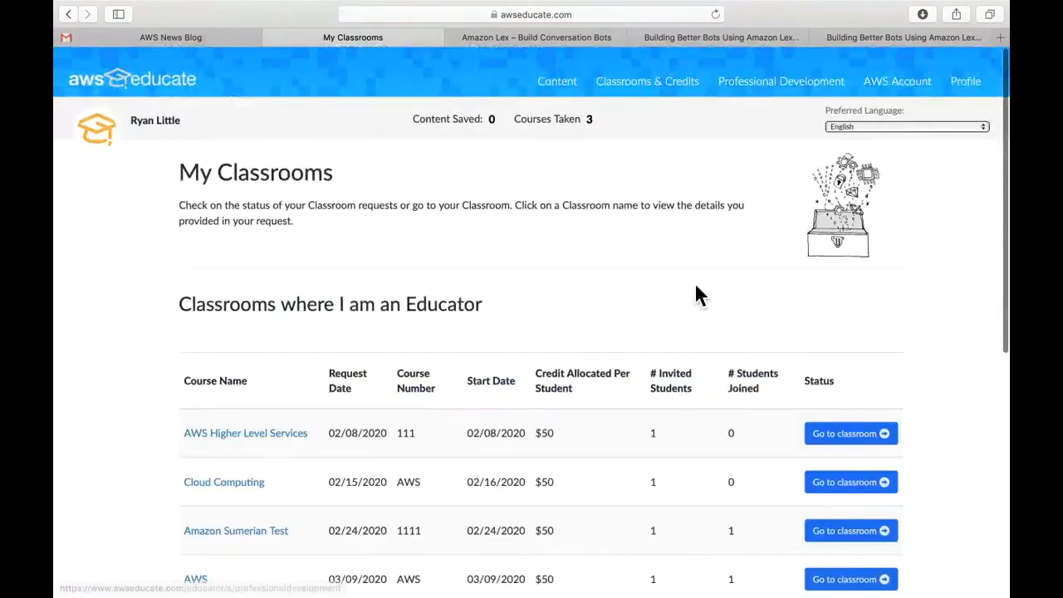
scroll(697, 278, down, 5)
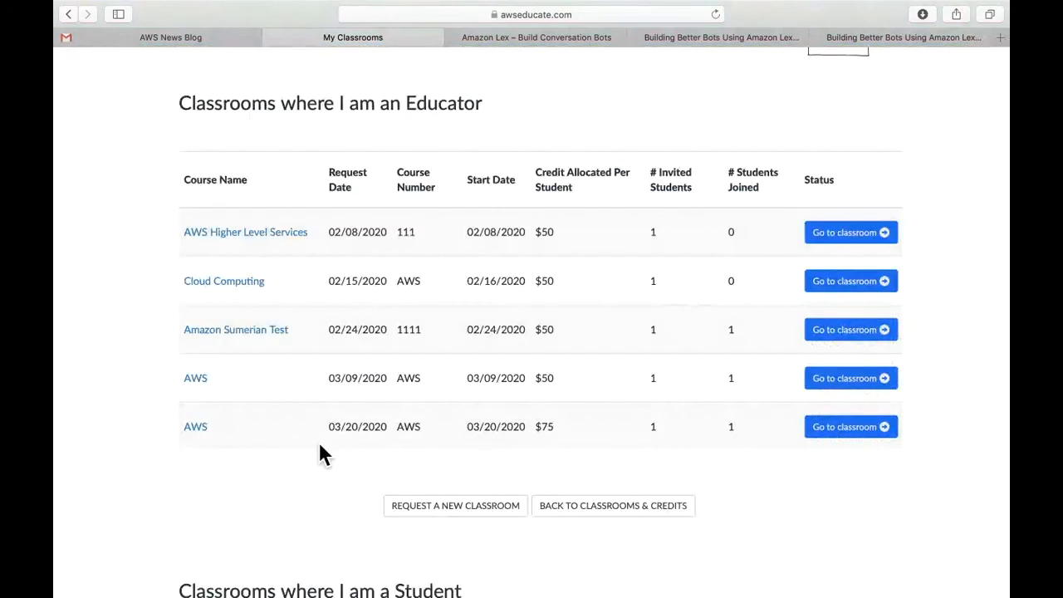
Enter the AWS classroom requested on 03/20/2020, choose the non-educator student account on its dashboard and open that student's Workarea.
click(861, 438)
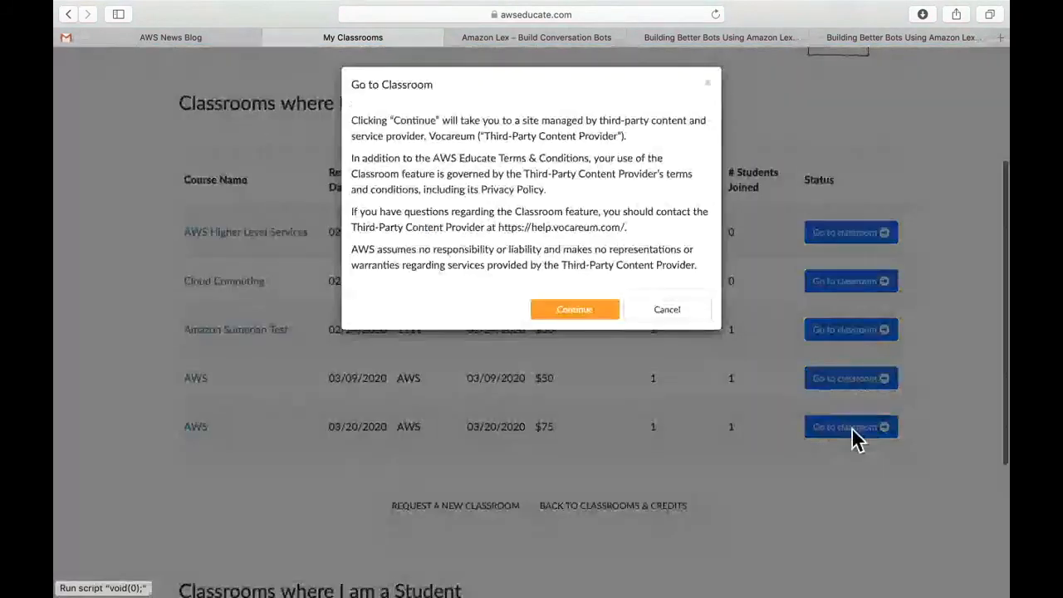
click(566, 309)
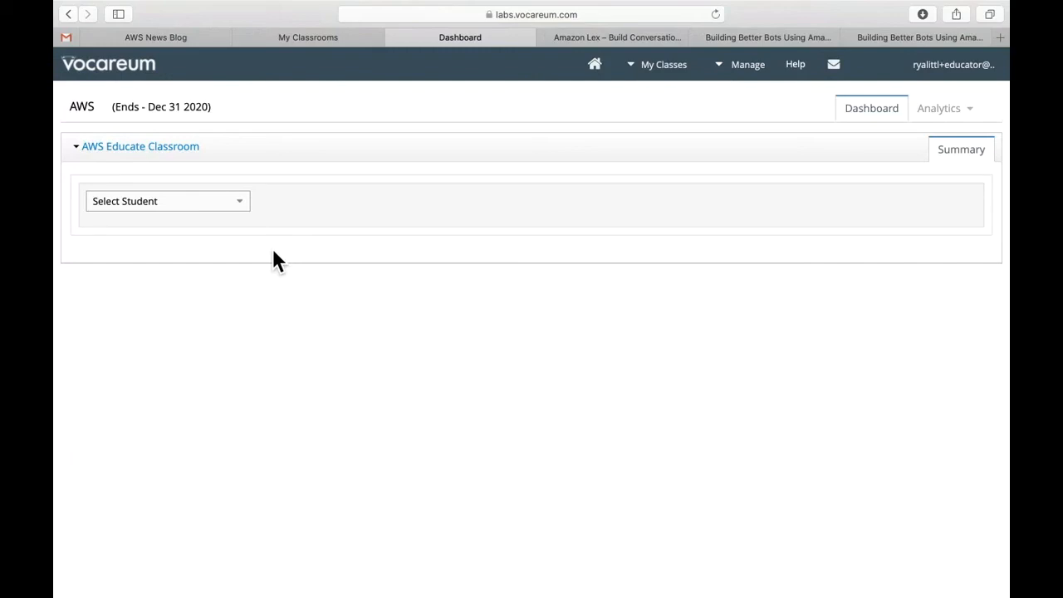
click(245, 204)
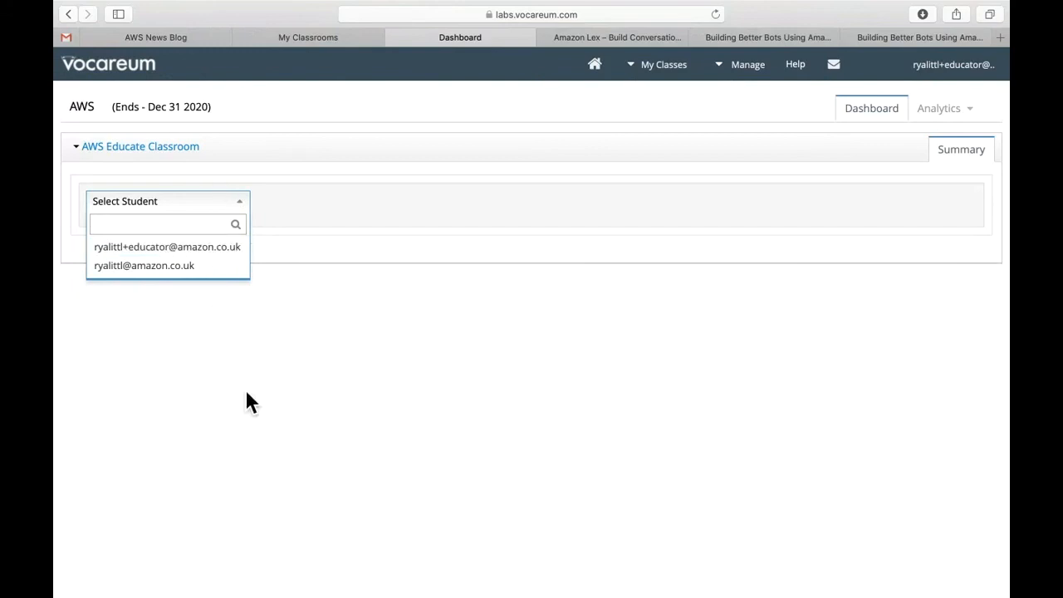
click(215, 277)
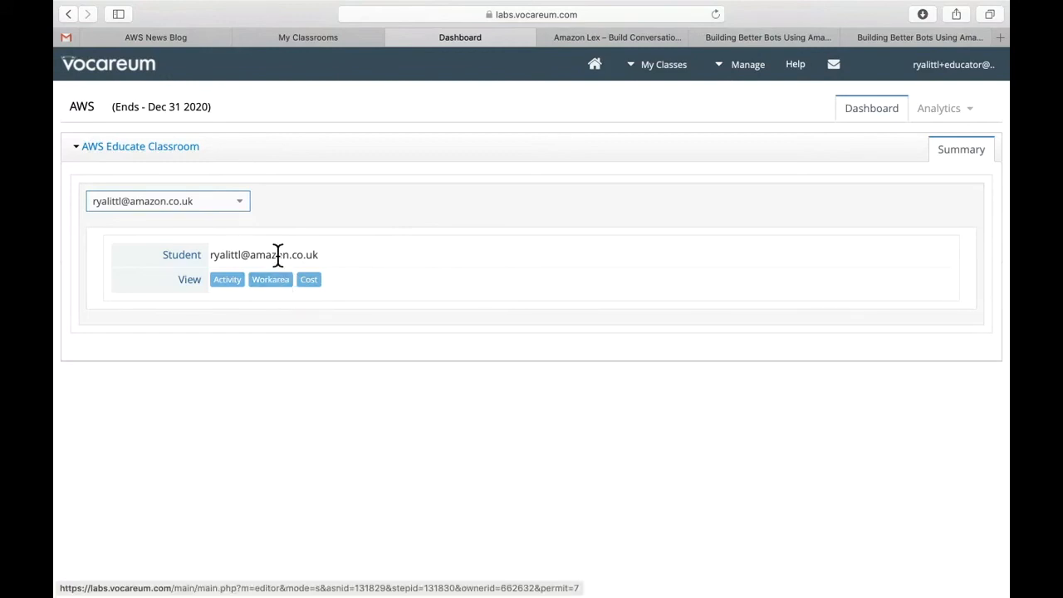
click(281, 285)
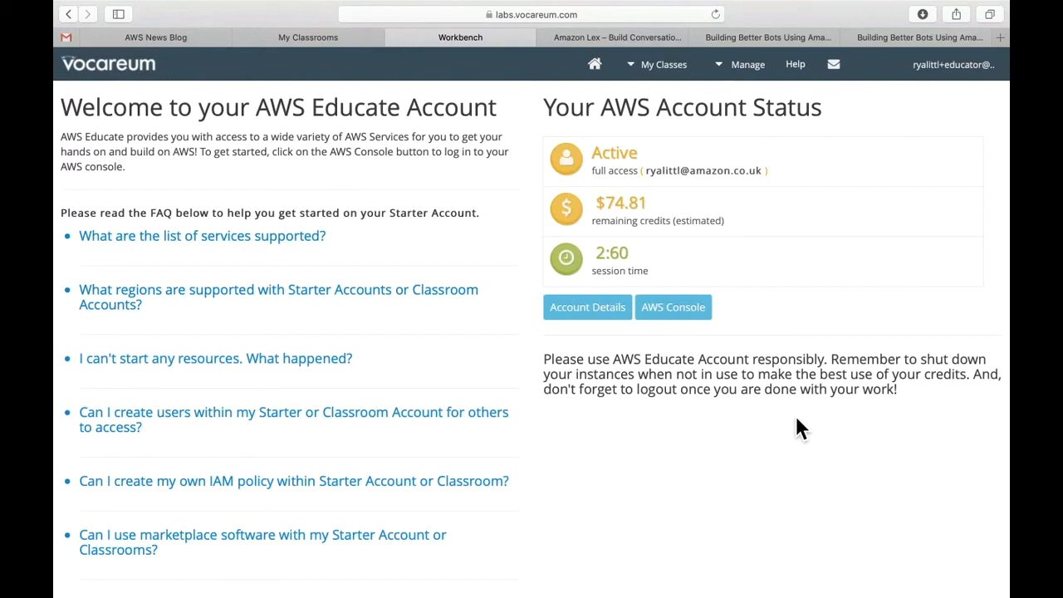
Launch the student's AWS Console, allowing the blocked pop-up, and open CoffeeBot in Amazon Lex to review its intent.
click(692, 315)
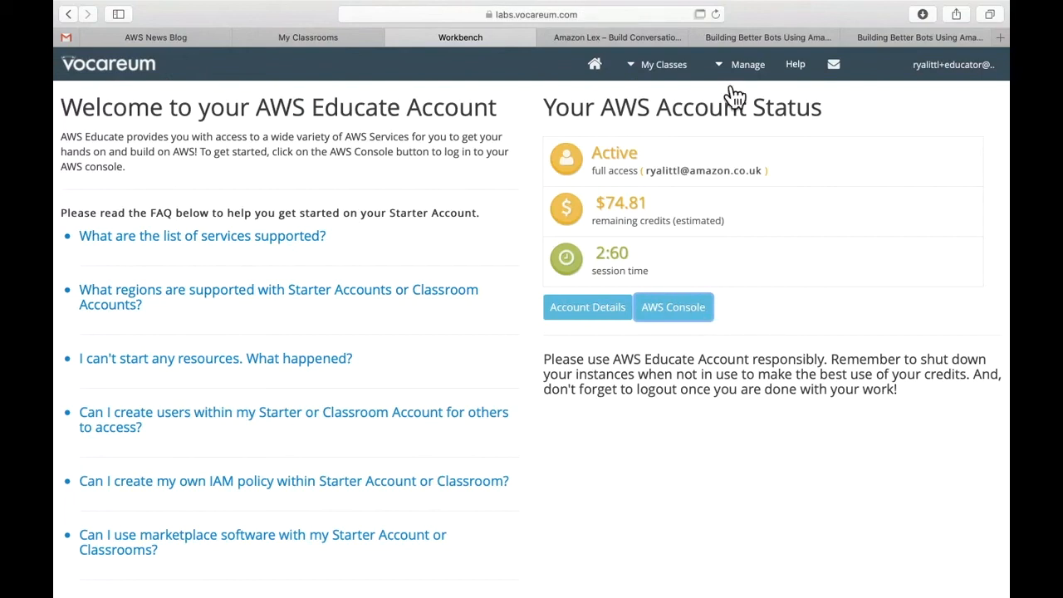
click(704, 16)
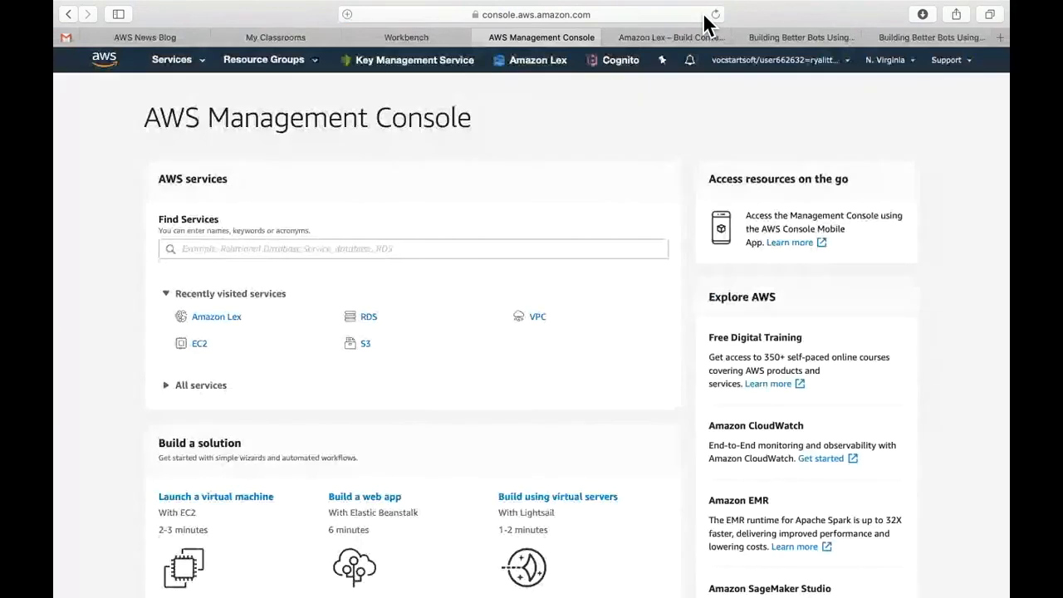
click(236, 329)
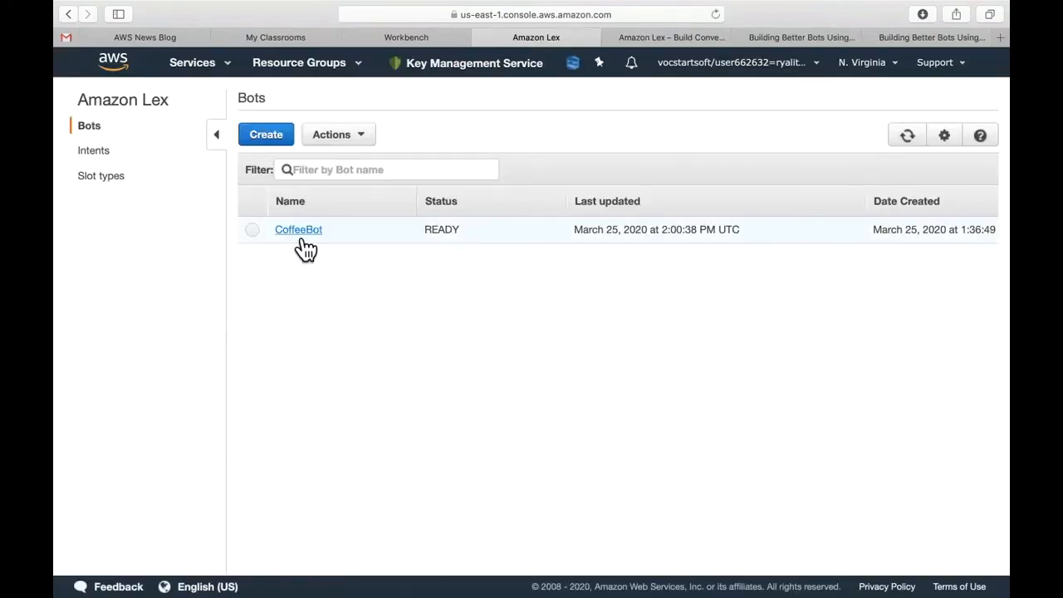
click(304, 241)
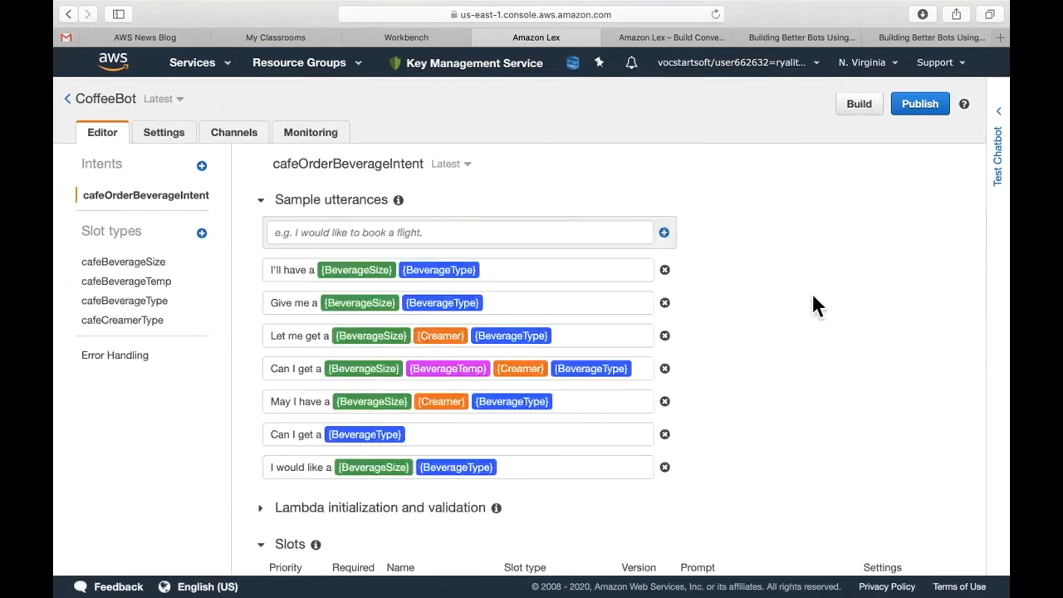
scroll(791, 378, down, 5)
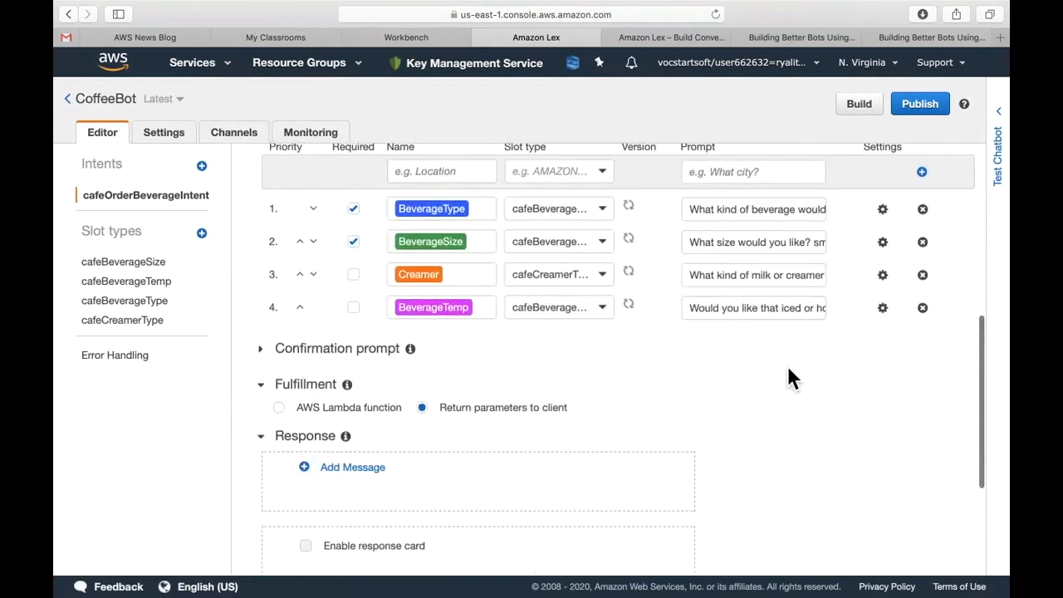
scroll(789, 372, down, 2)
scroll(790, 372, up, 8)
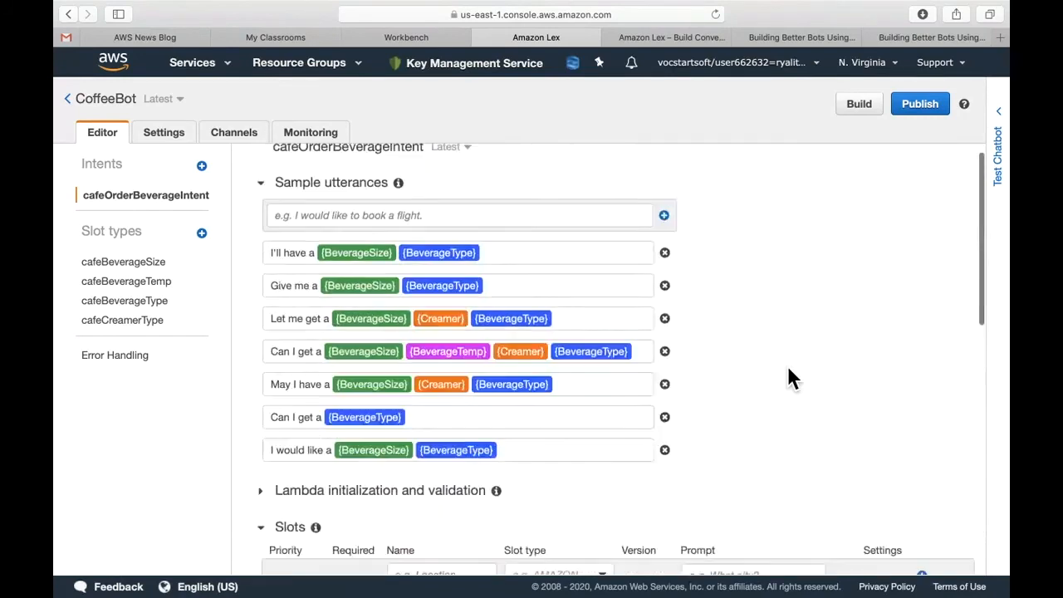
Test CoffeeBot by ordering with "i would like a latte", "medium" and "yes", and review the conversation.
click(998, 156)
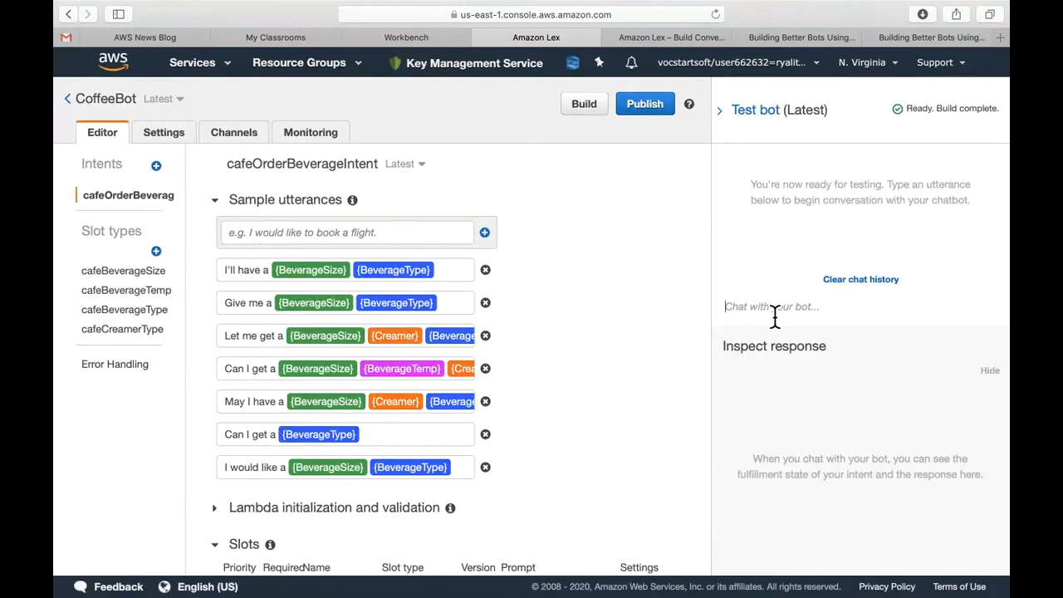
text(i would like a latte)
key(Return)
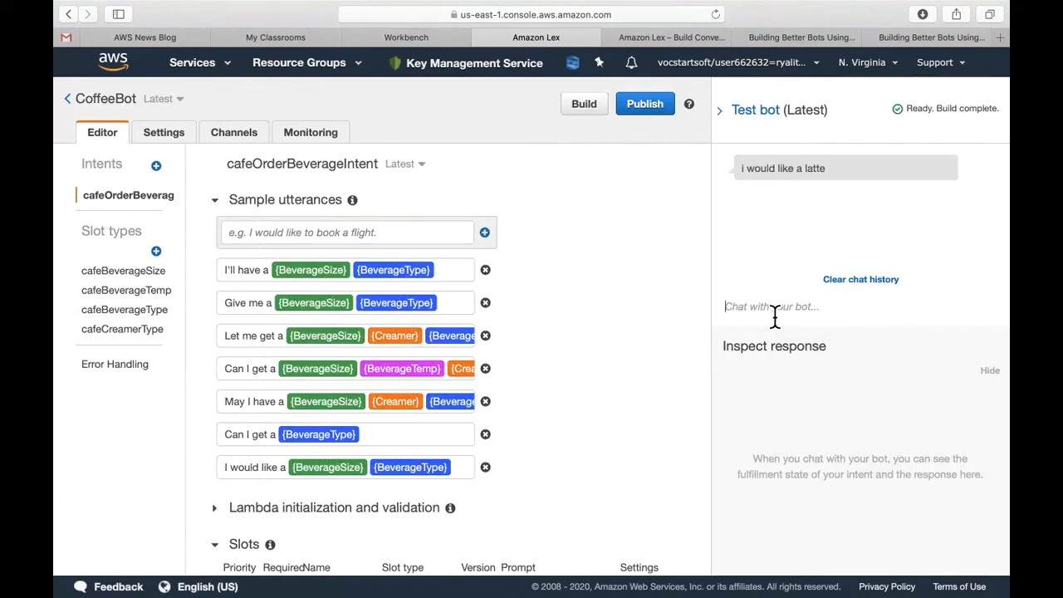
text(medium)
key(Return)
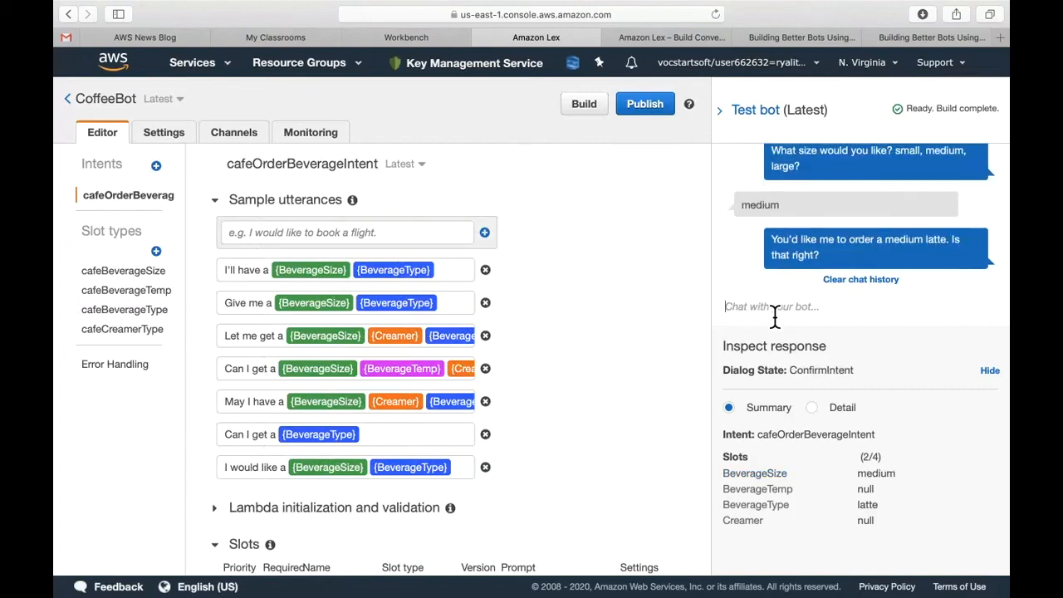
text(yes)
key(Return)
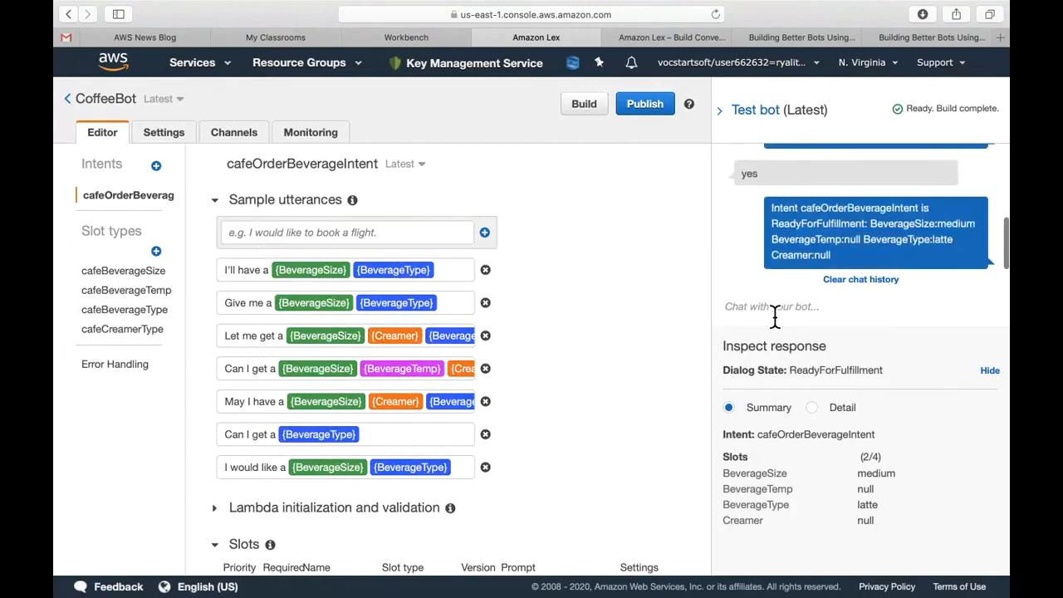
scroll(825, 235, up, 5)
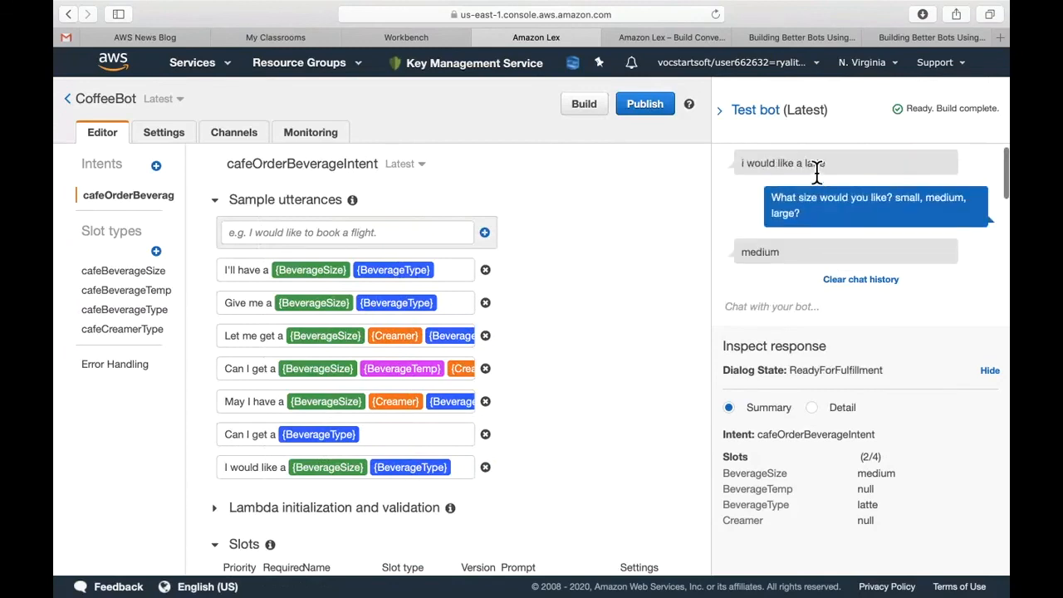
scroll(818, 208, down, 5)
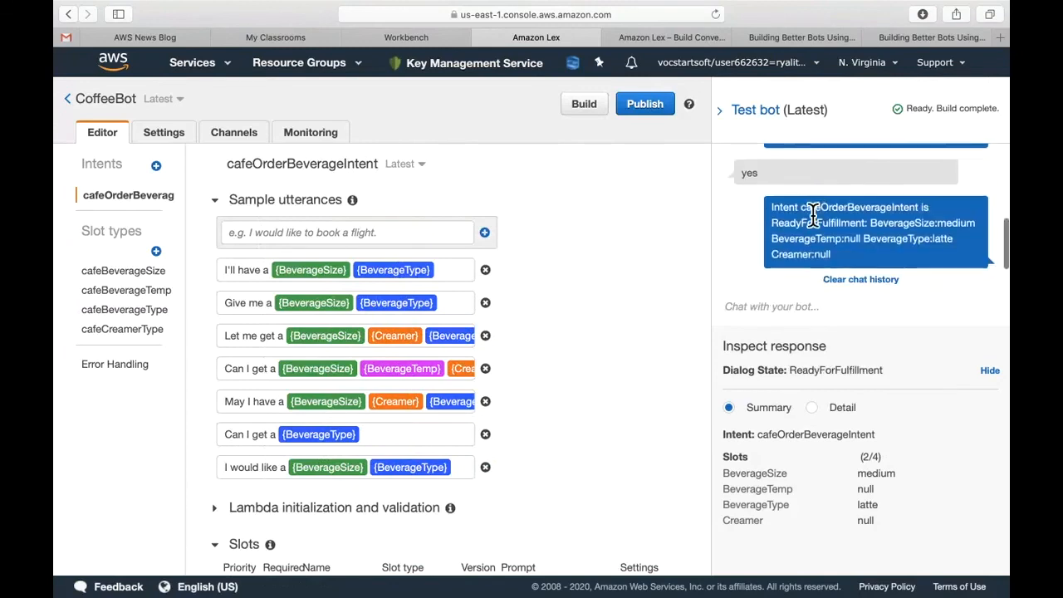
scroll(814, 211, up, 3)
scroll(840, 210, down, 2)
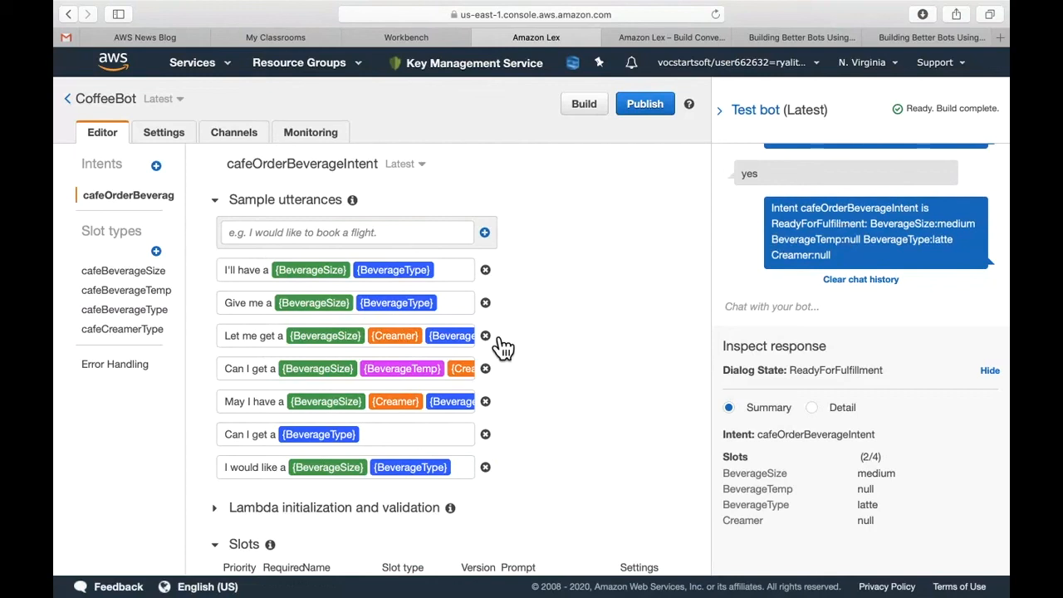
Add a message to the intent's Response section and begin it with "Great! Your {BeverageSize}".
scroll(504, 347, down, 5)
scroll(499, 343, down, 5)
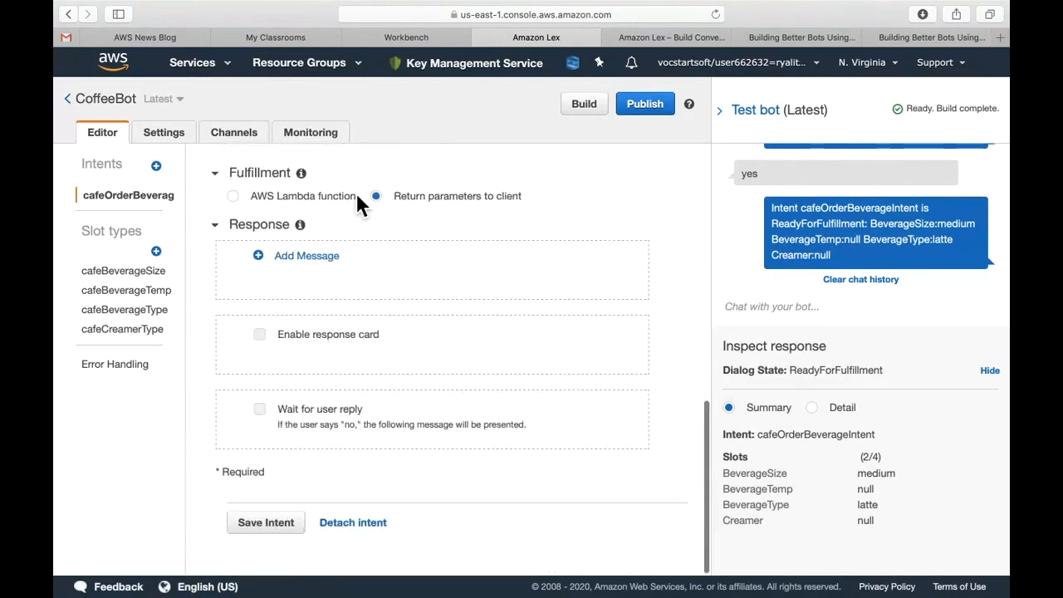
click(307, 256)
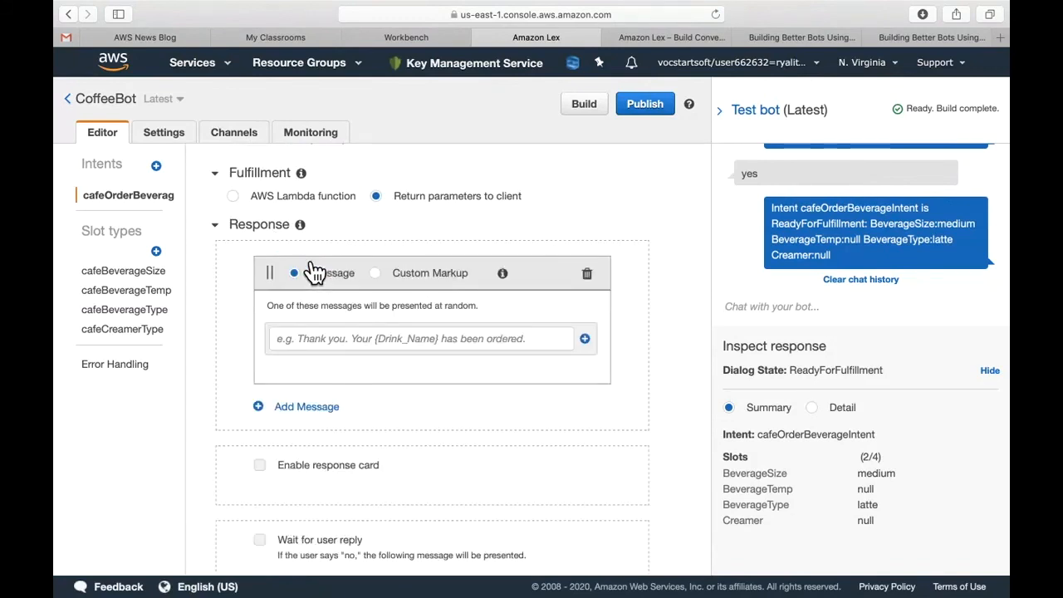
click(469, 353)
text(Great)
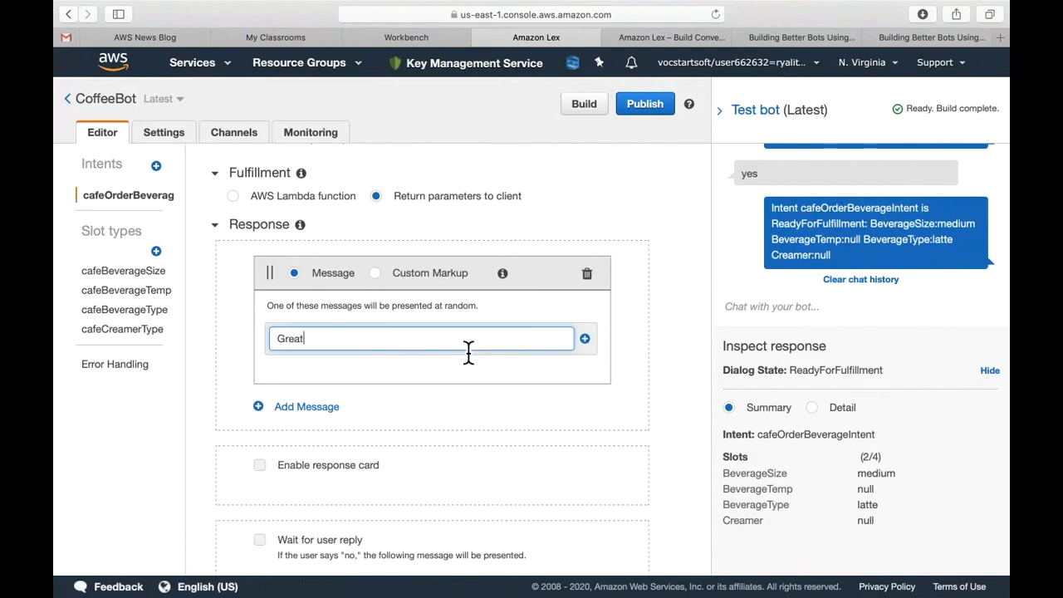
text(! Your {Beverag)
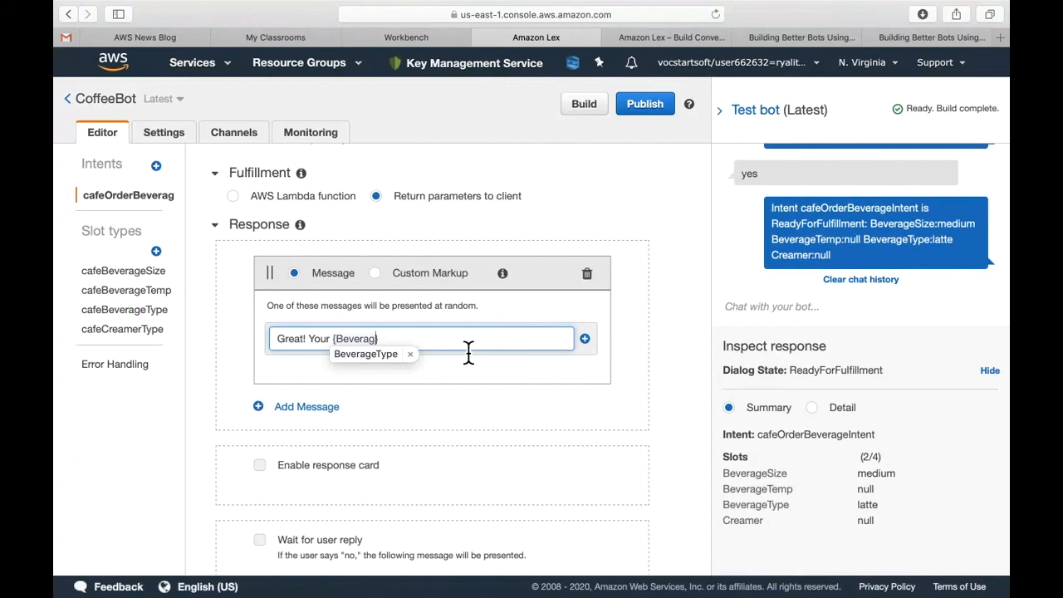
text(e)
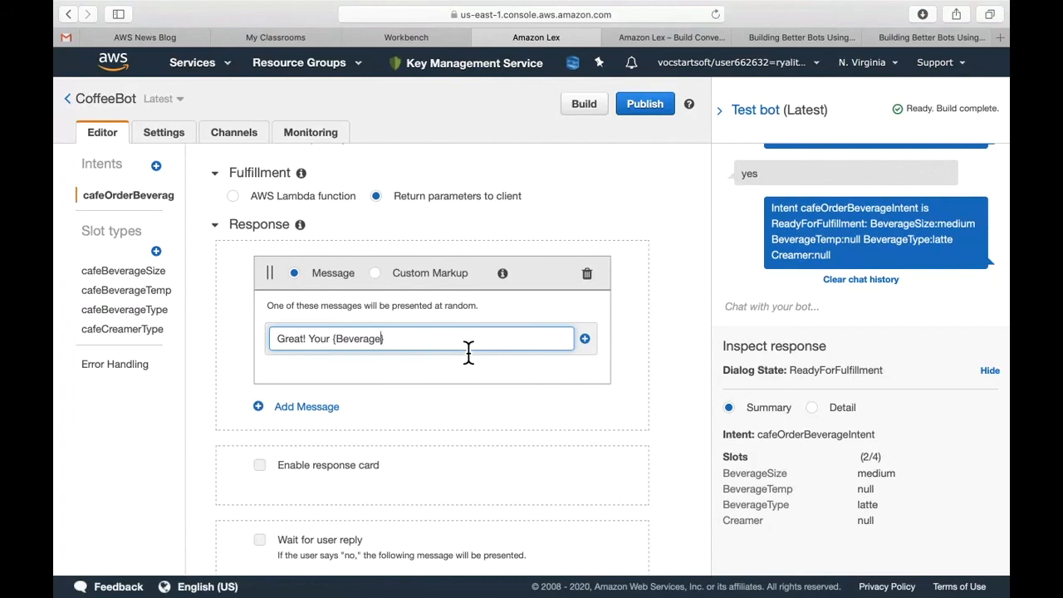
text(Size)
Check the slot names and extend the response message with the {BeverageTemp} and {BeverageType} slots.
scroll(435, 318, up, 5)
scroll(434, 318, down, 6)
scroll(433, 311, down, 1)
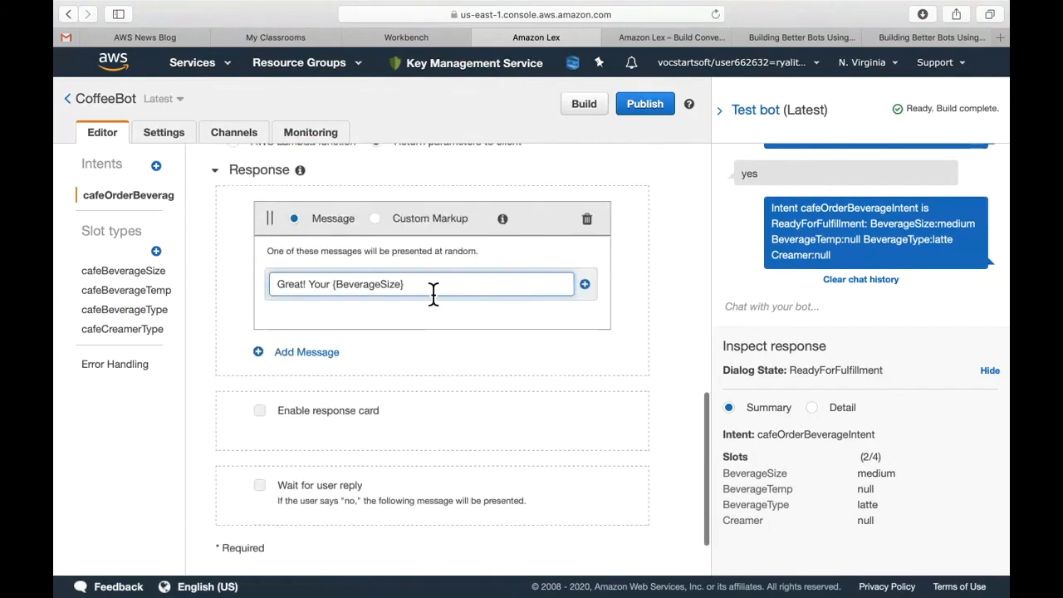
text({})
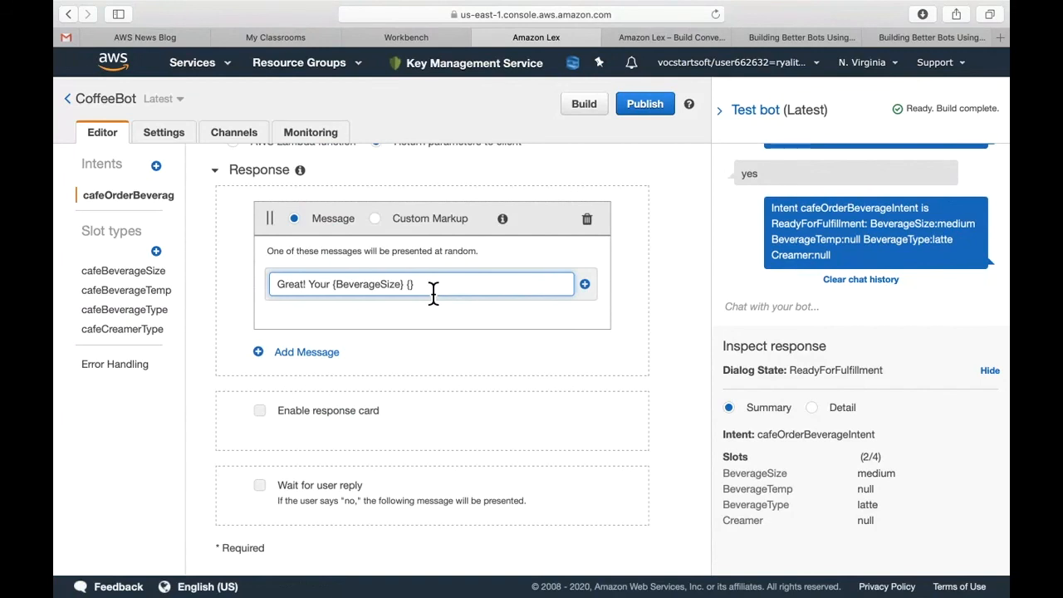
key(Left)
text(Be)
text(verage)
text(Temp)
text( {})
text(BeverageT)
text(ype)
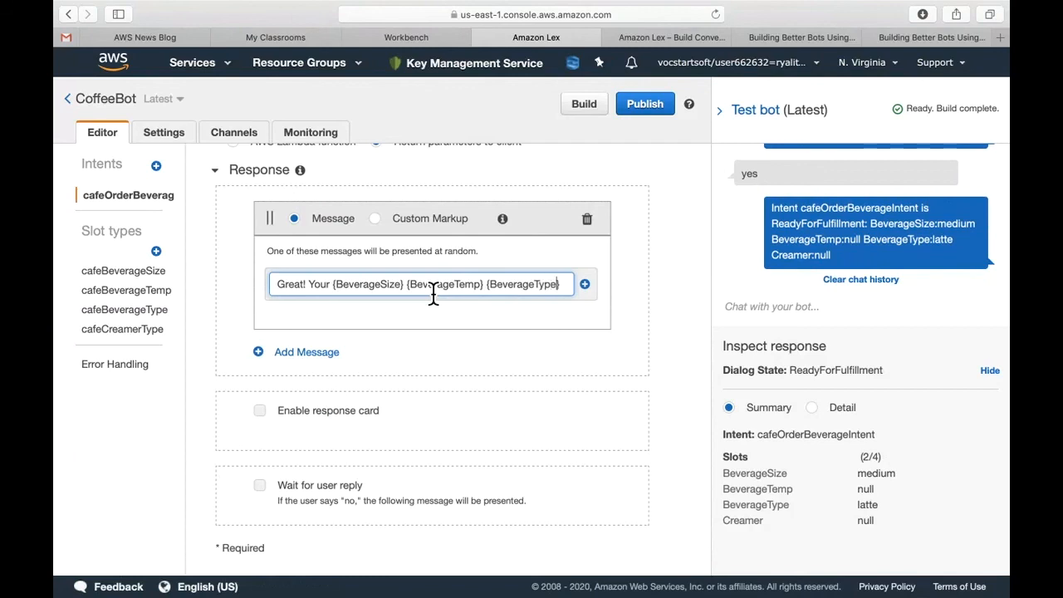
Finish the response message with "will be available for pickup soon. Thanks for using CoffeeBot!", add it and check its full text.
key(Right)
text(will b)
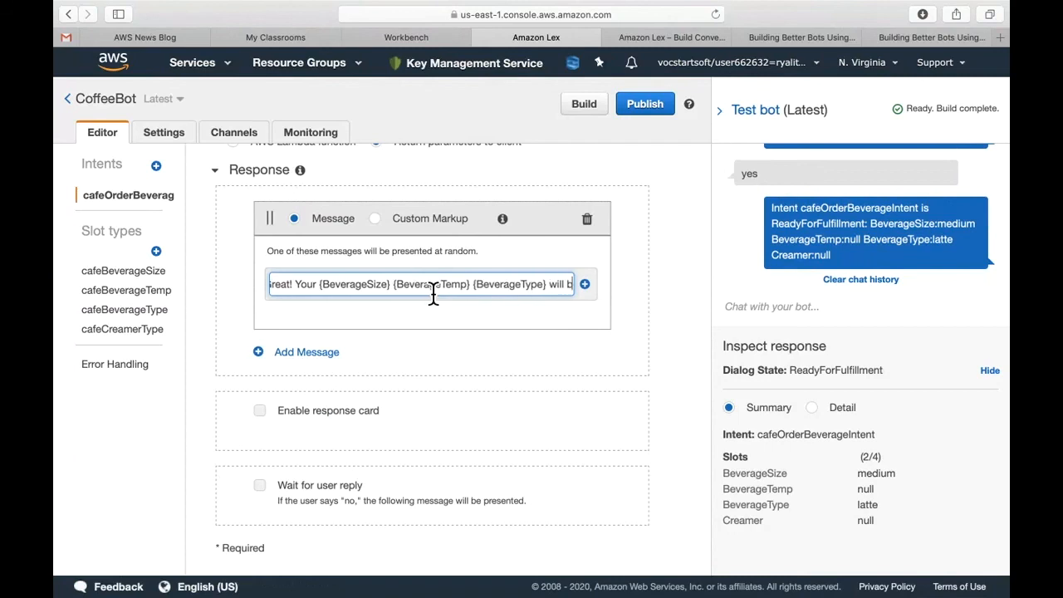
text(e availab)
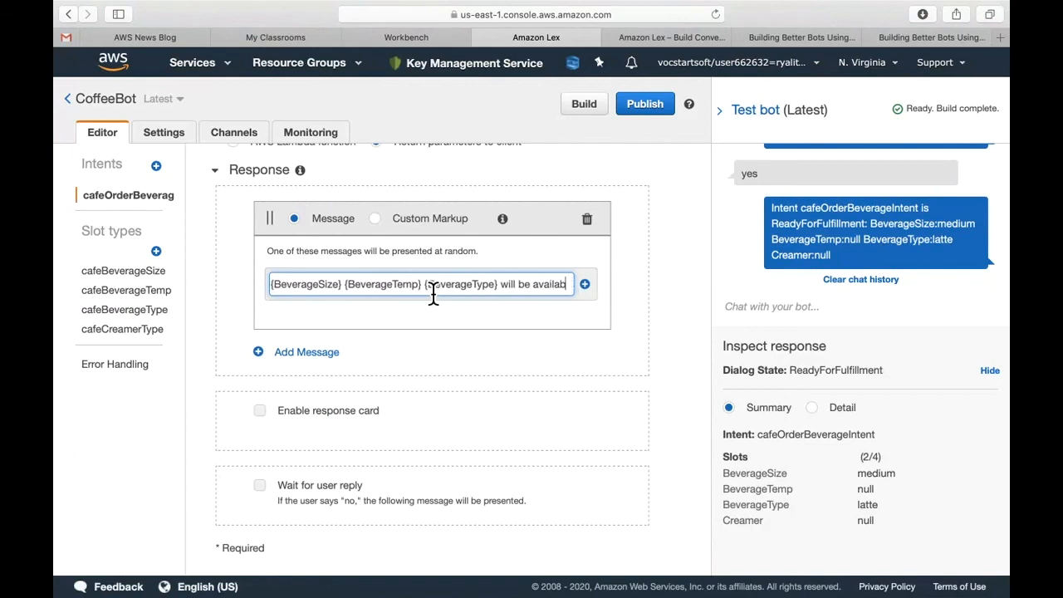
text(le for p)
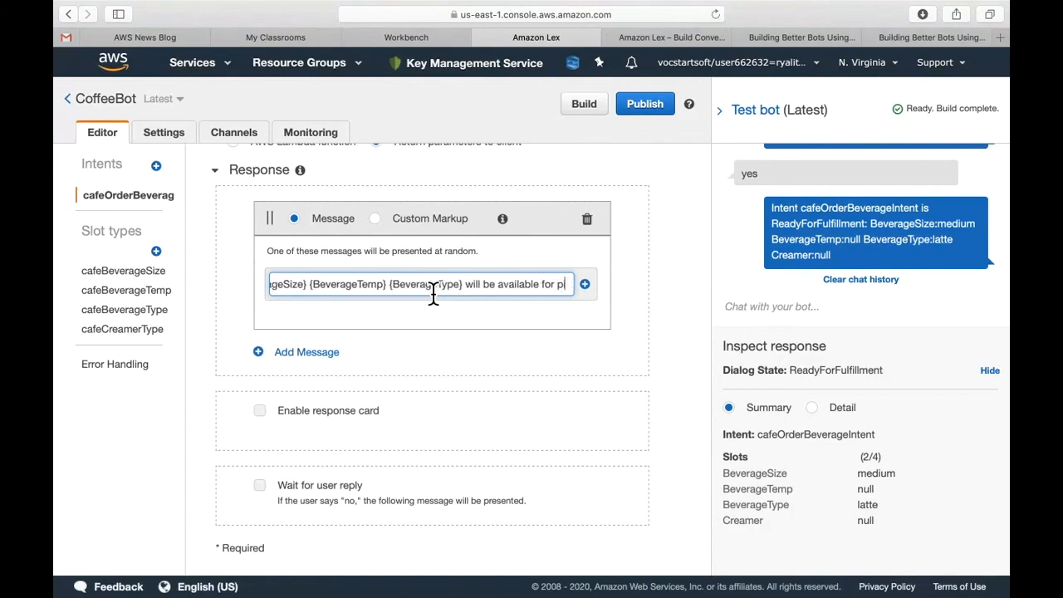
text(ickup soon. T)
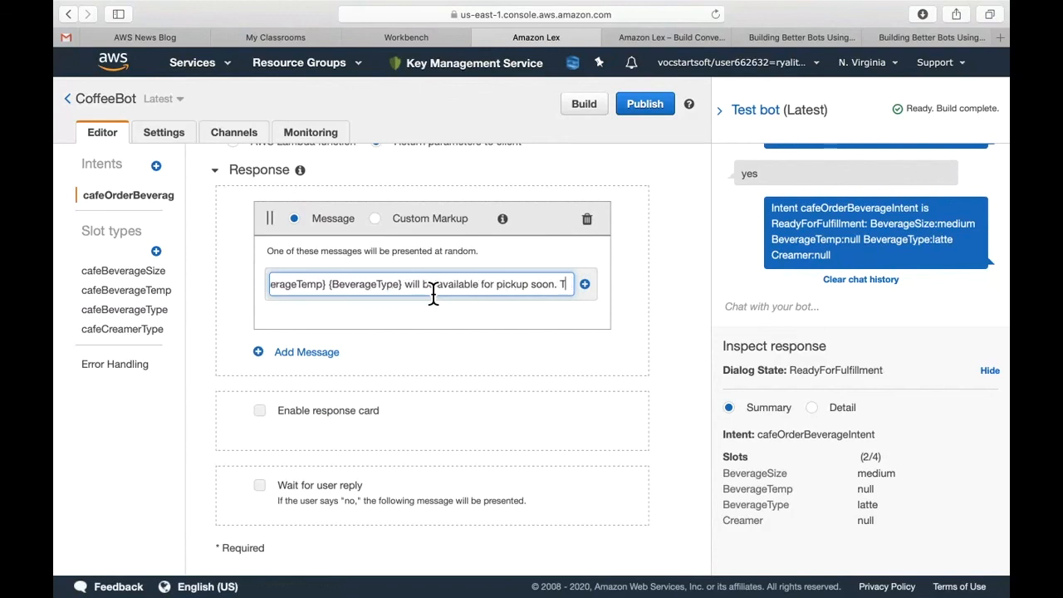
text(hanks for)
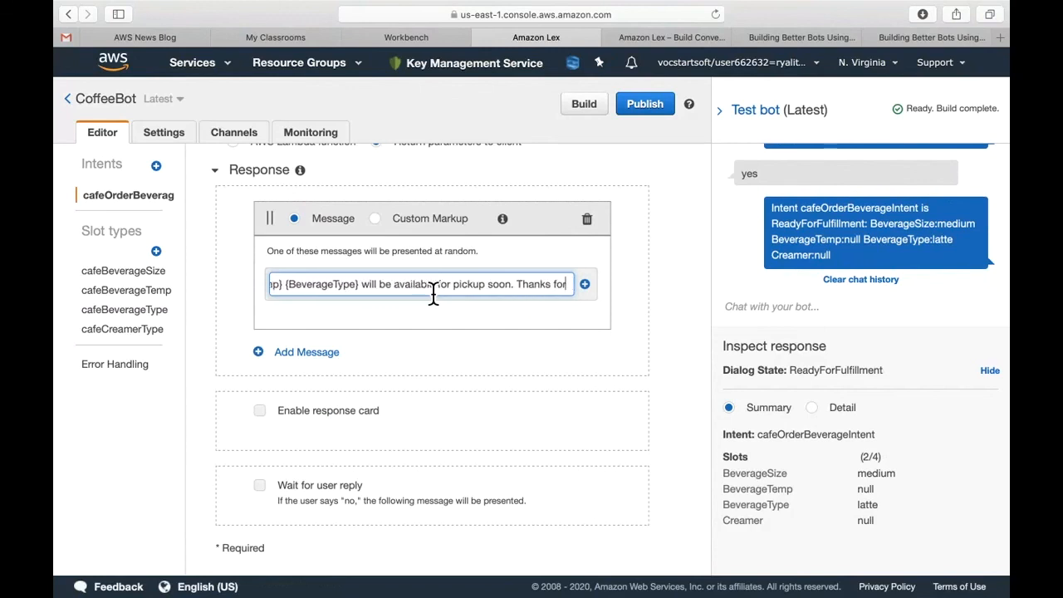
text( using C)
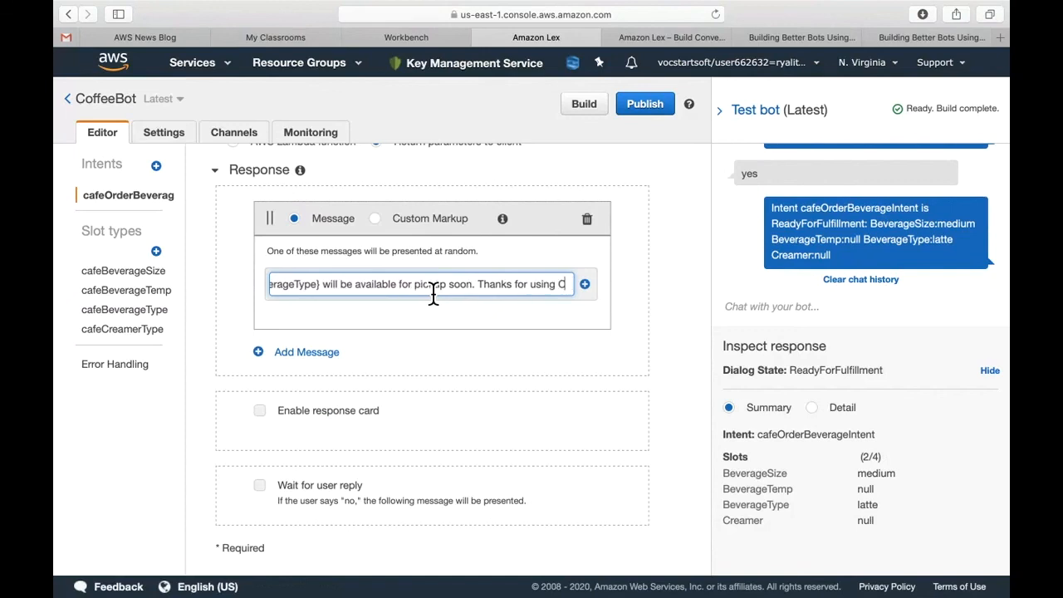
text(offeeBot)
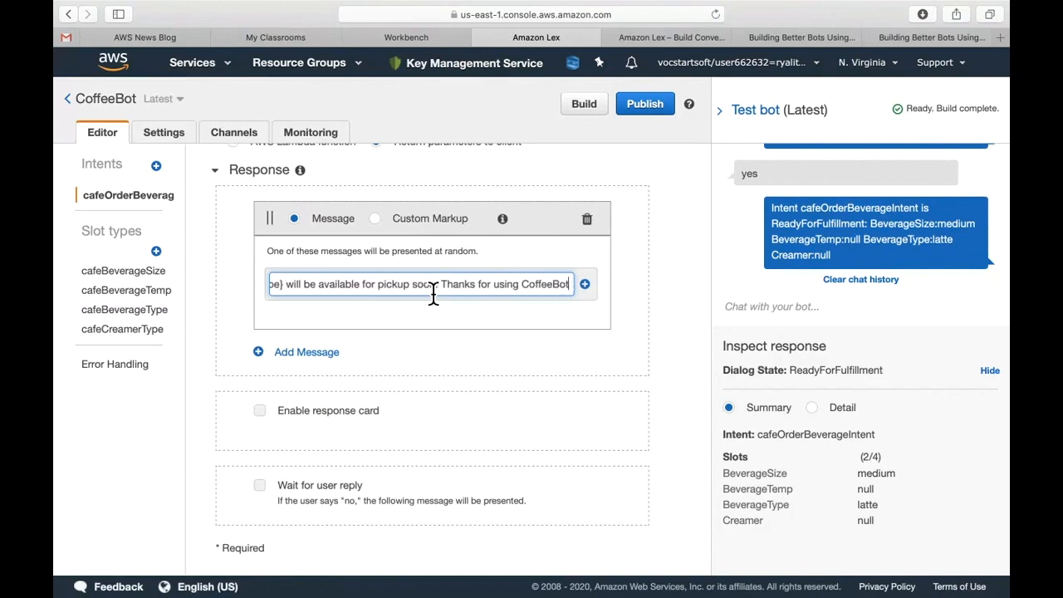
text(!)
click(588, 287)
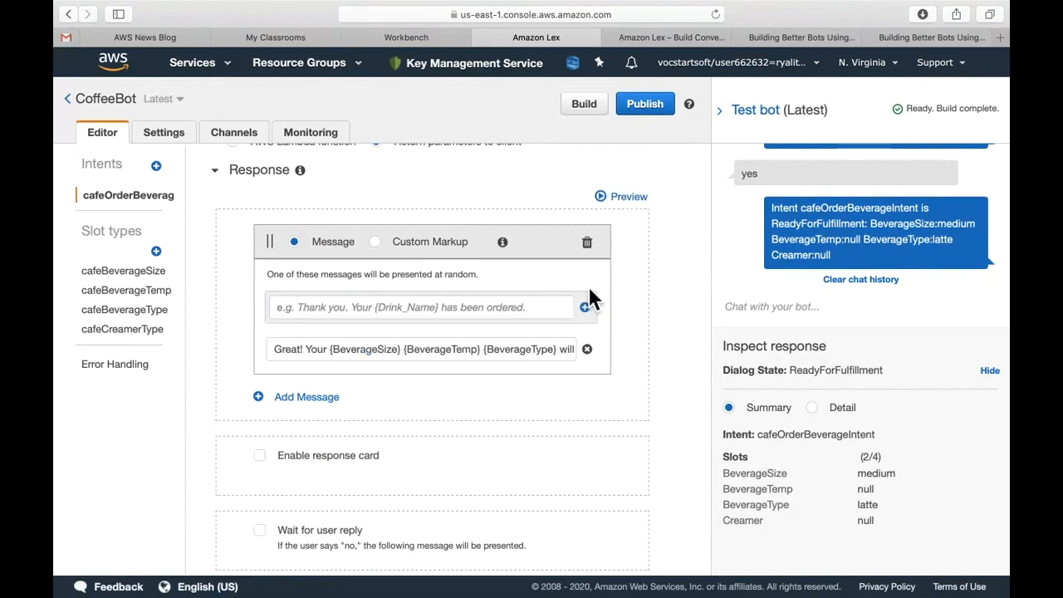
double_click(463, 355)
drag(463, 356, 592, 357)
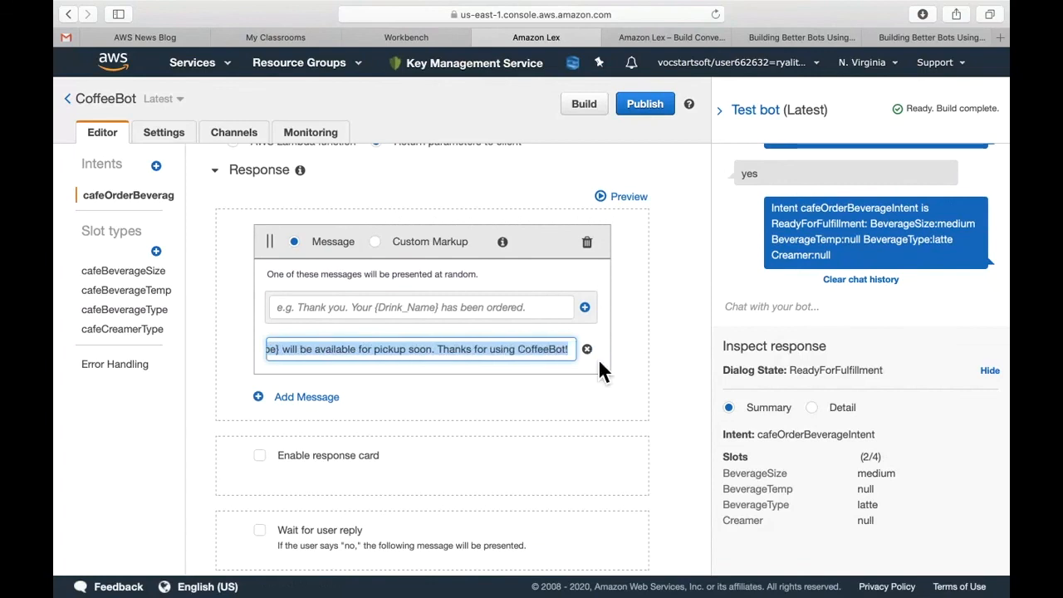
Save cafeOrderBeverageIntent with its new response message, build CoffeeBot and dismiss the build notification.
scroll(589, 418, down, 3)
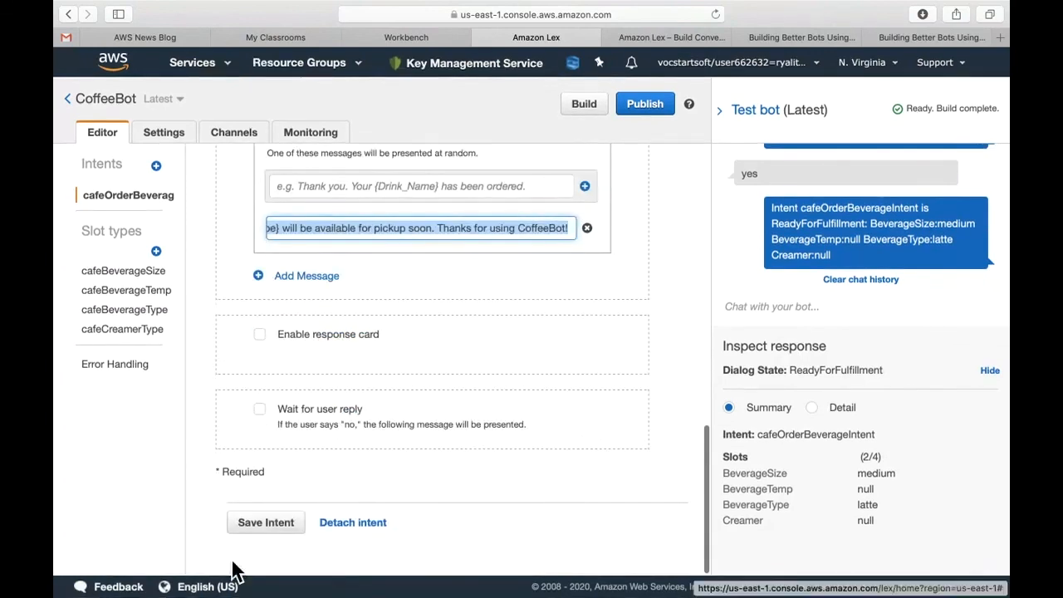
click(279, 528)
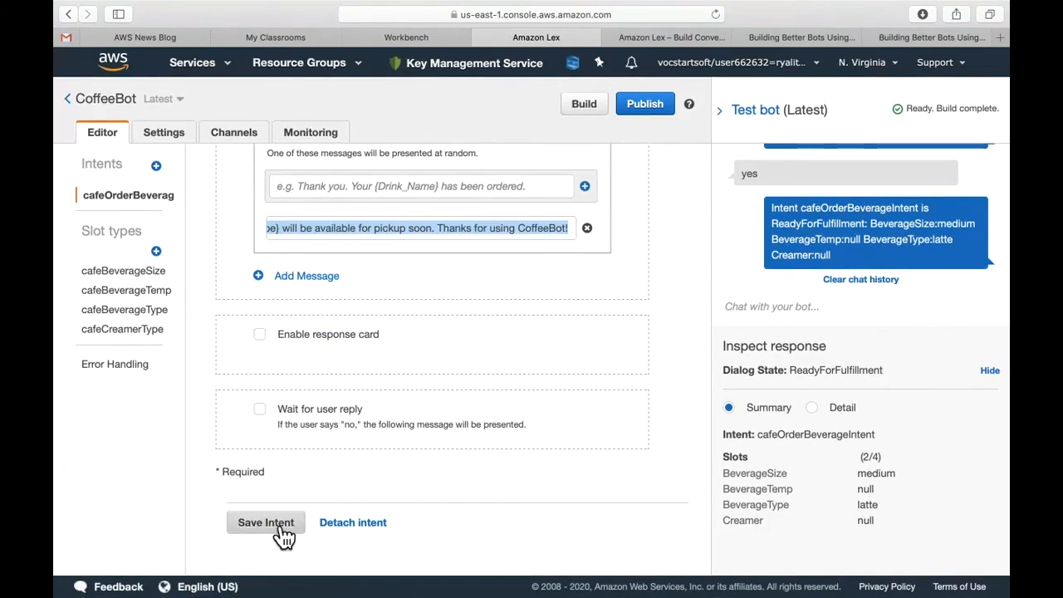
click(280, 528)
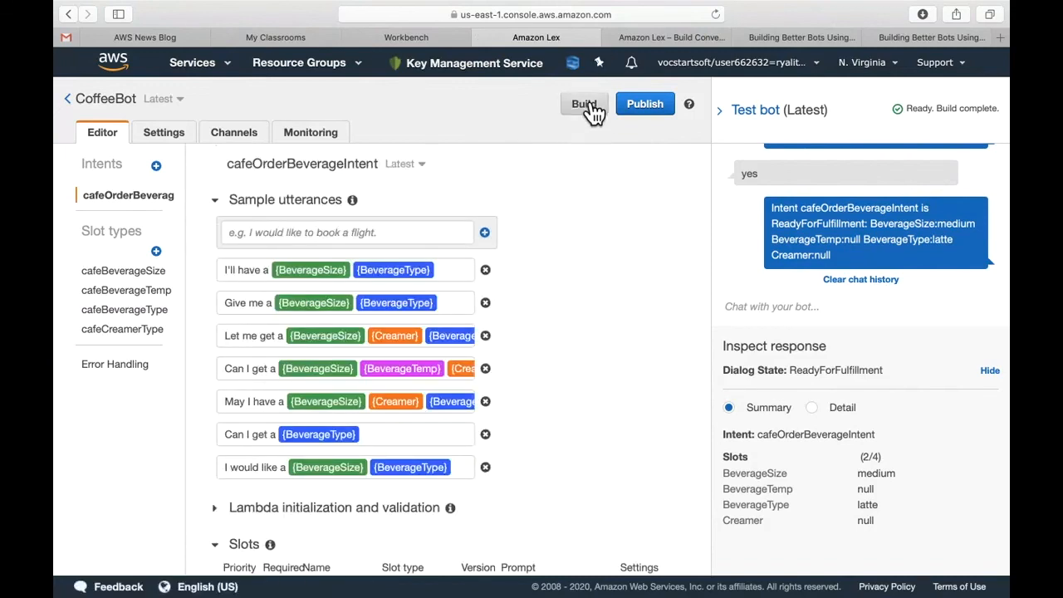
click(589, 110)
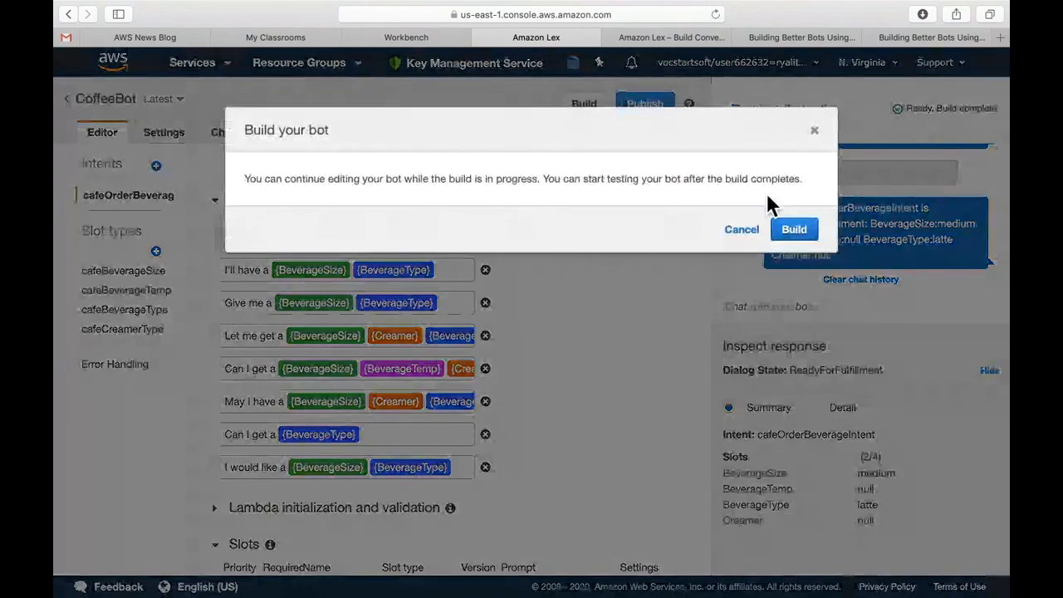
click(796, 234)
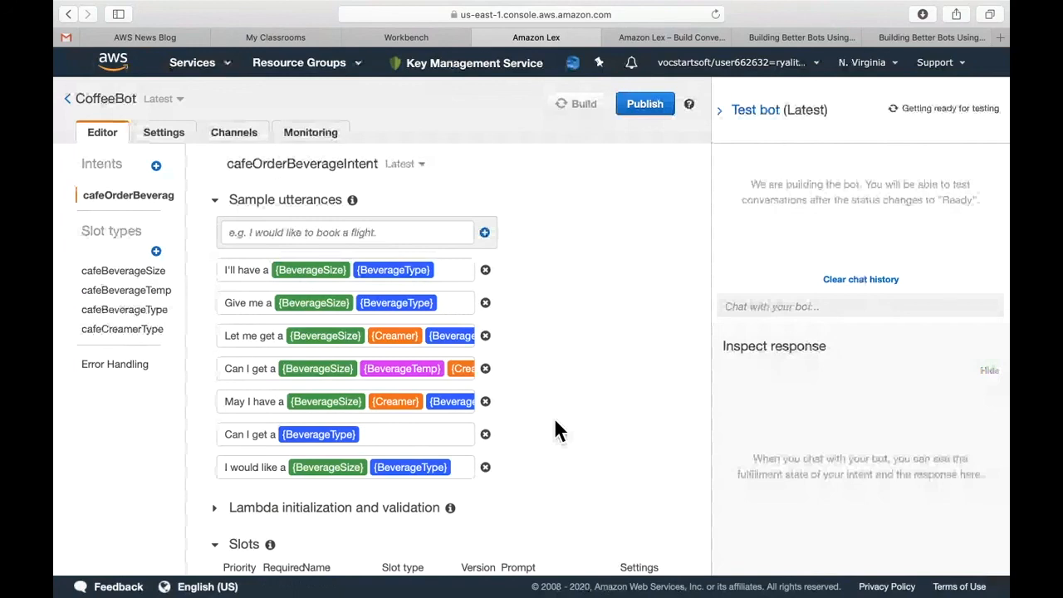
scroll(556, 420, down, 5)
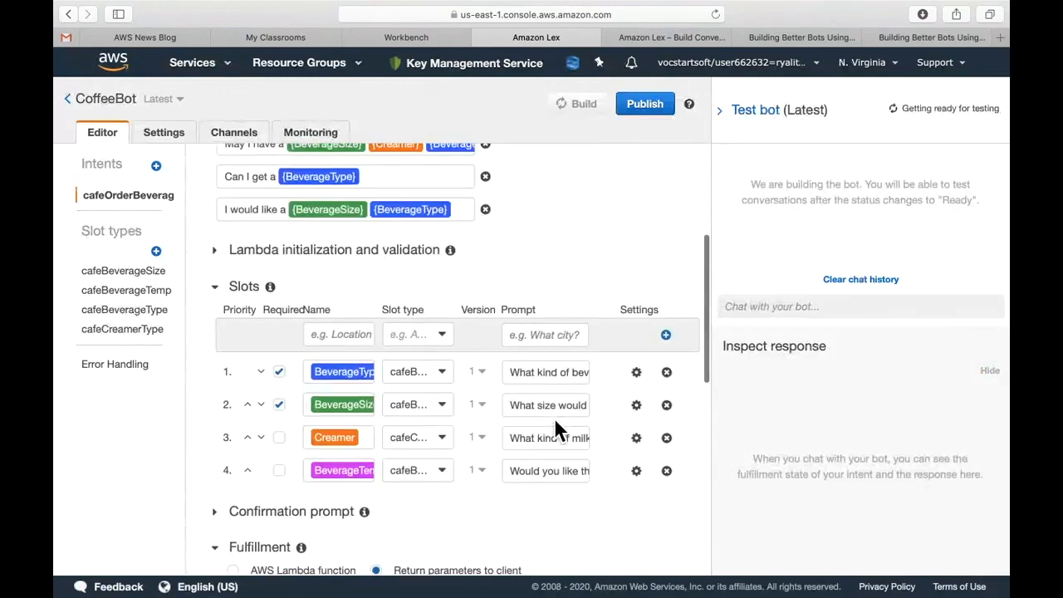
scroll(554, 418, up, 5)
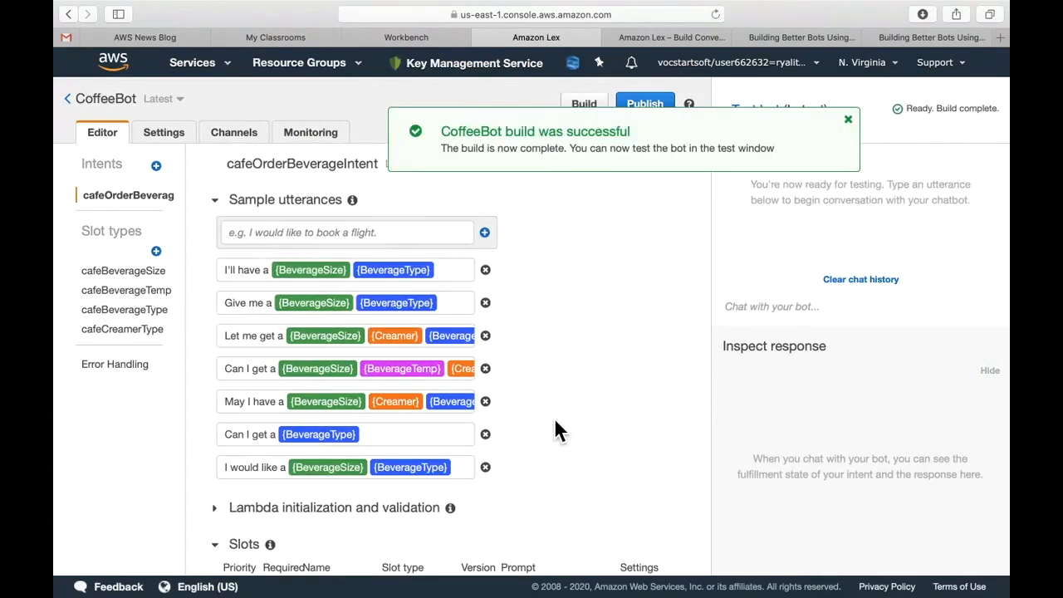
click(848, 119)
Test CoffeeBot with "give me a mochaccino", "large", "make it a small" and "yes".
click(772, 306)
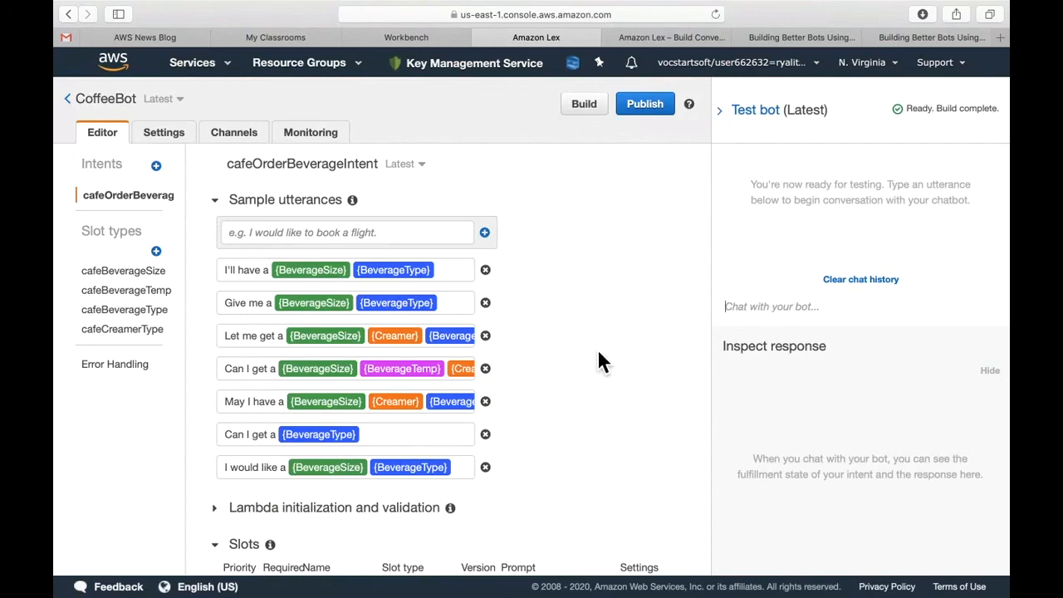
text(give me a mochaccino)
key(Return)
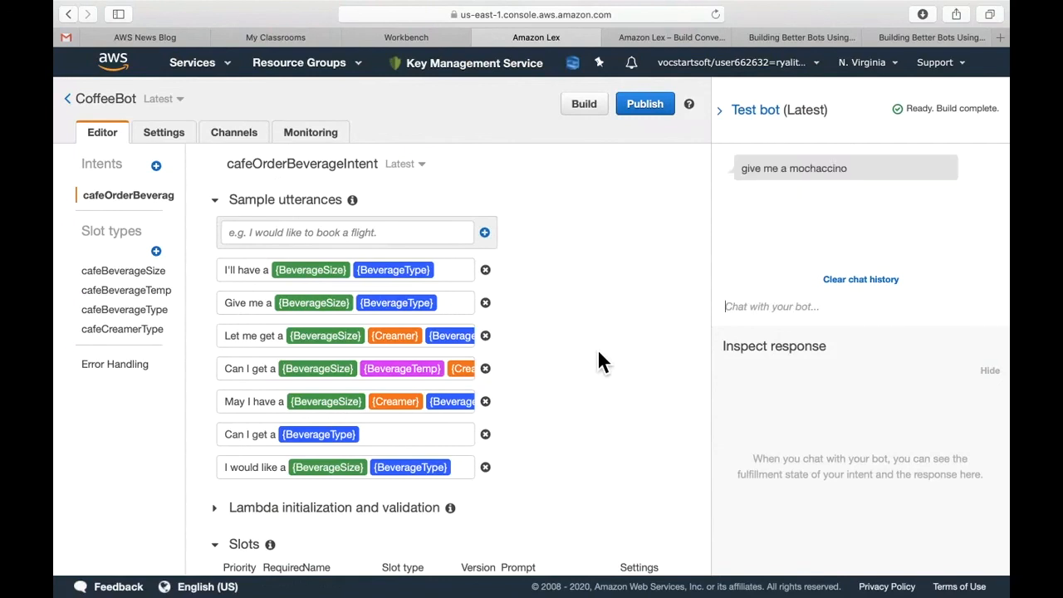
text(large)
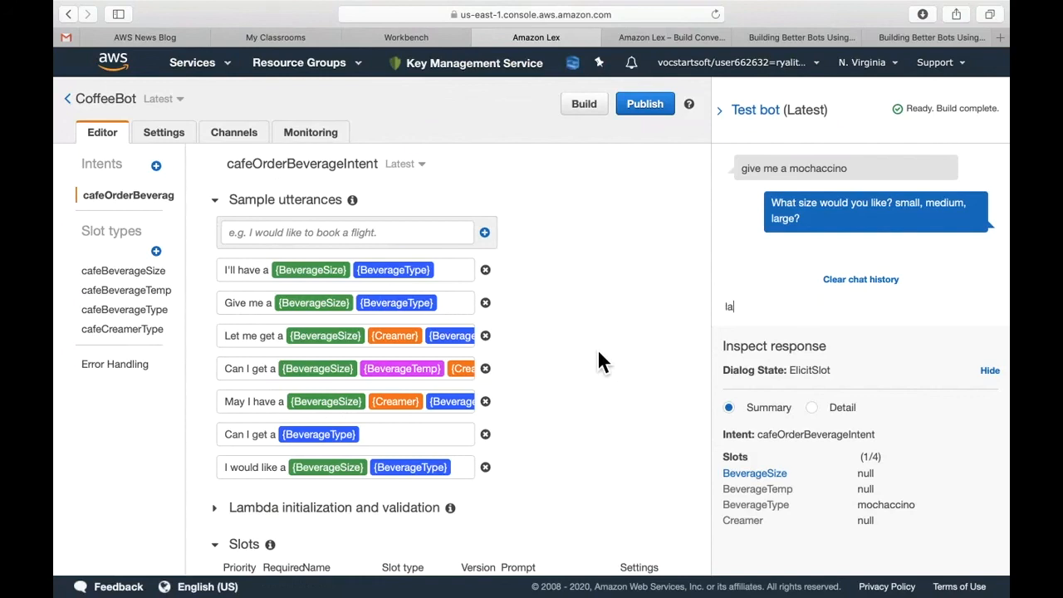
key(Return)
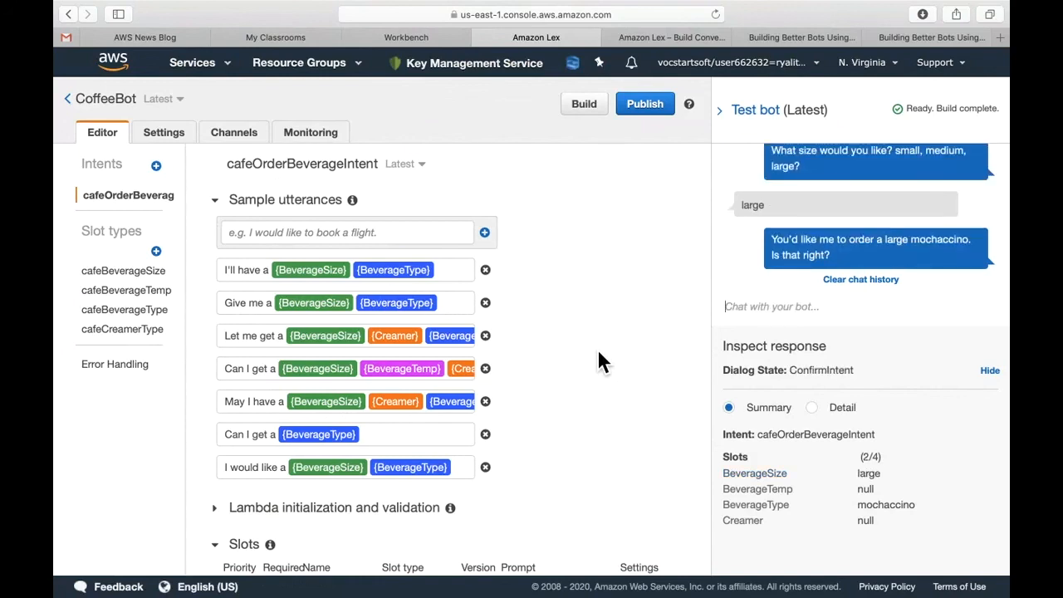
text(make it a small)
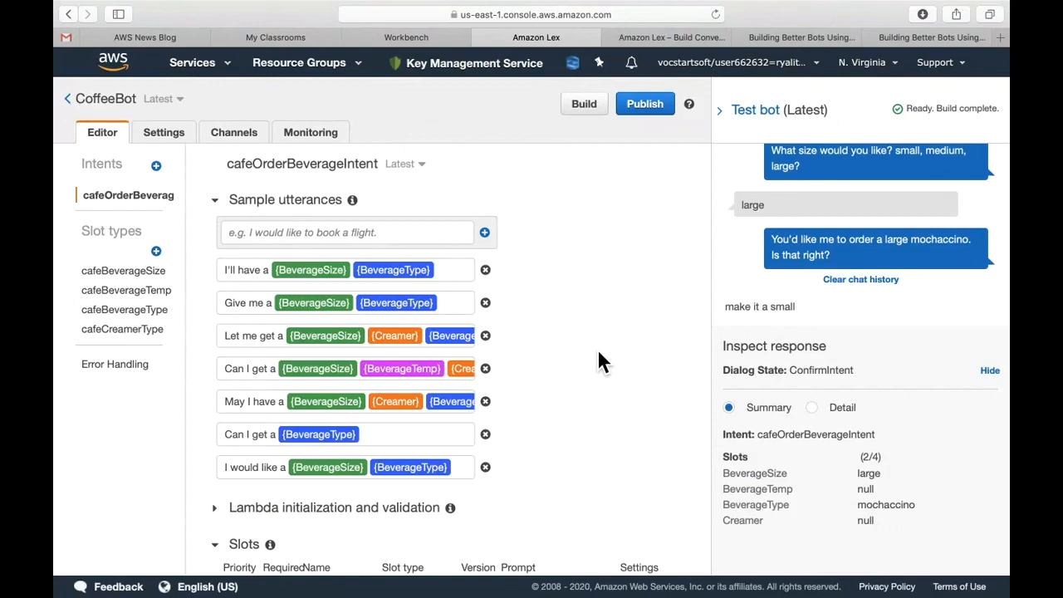
key(Return)
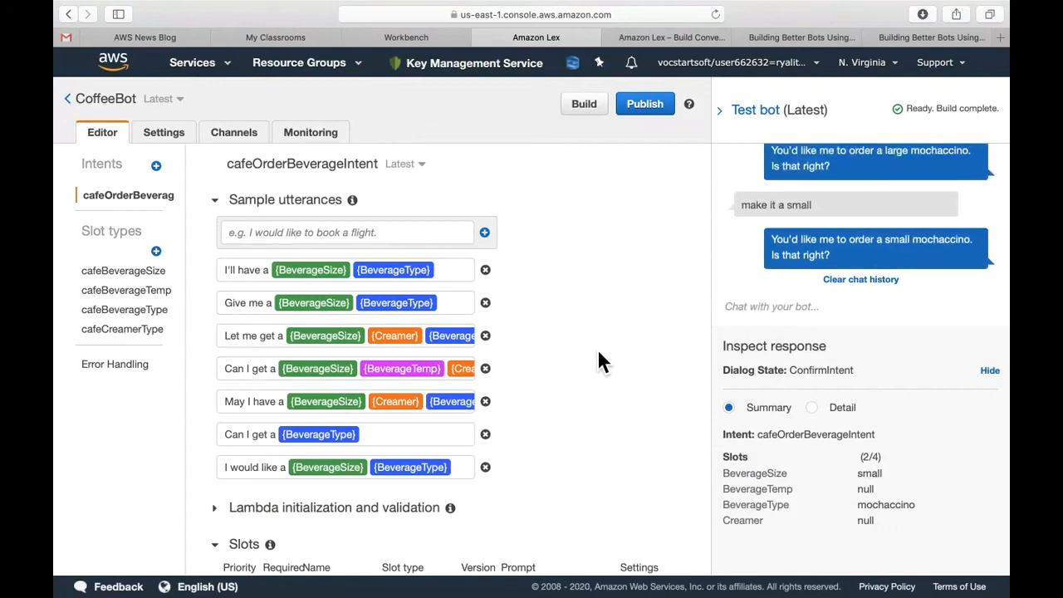
text(yes)
key(Return)
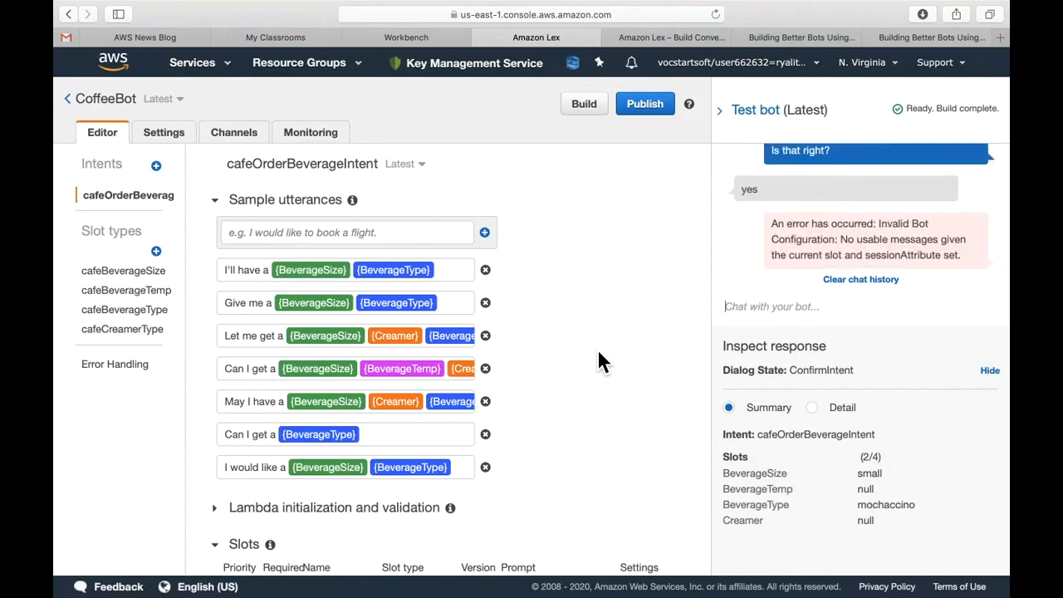
Examine the response message and expand the confirmation prompt to compare which slots each of them uses.
scroll(640, 389, down, 10)
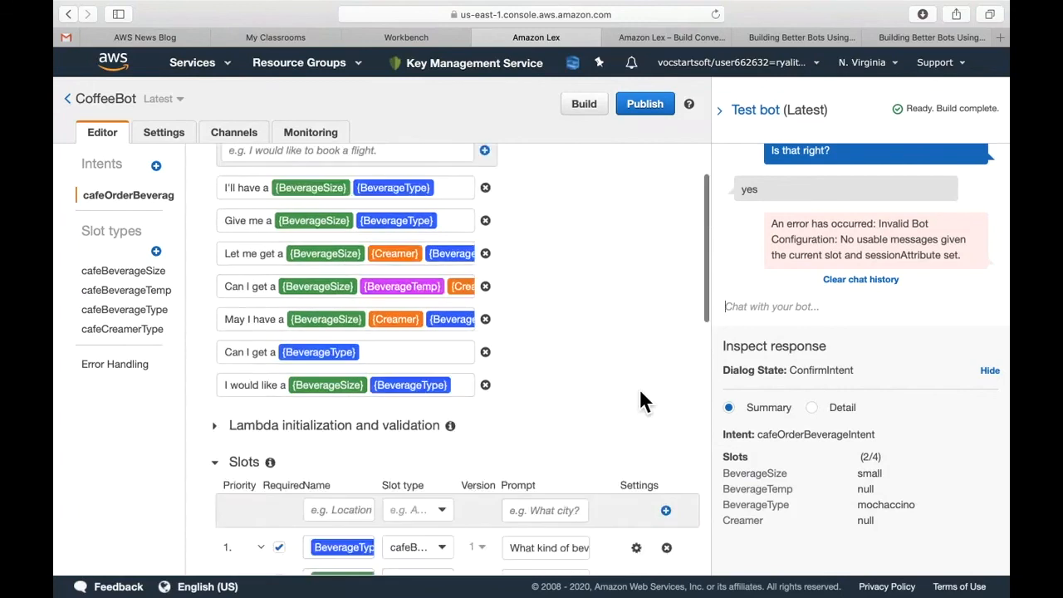
scroll(640, 391, up, 5)
scroll(640, 390, down, 6)
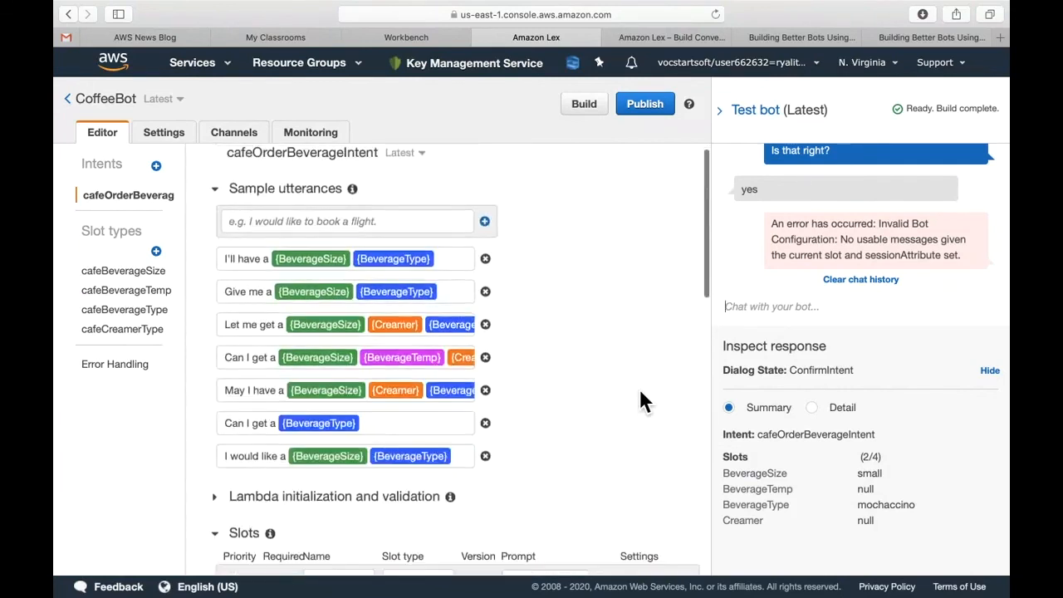
scroll(639, 402, down, 4)
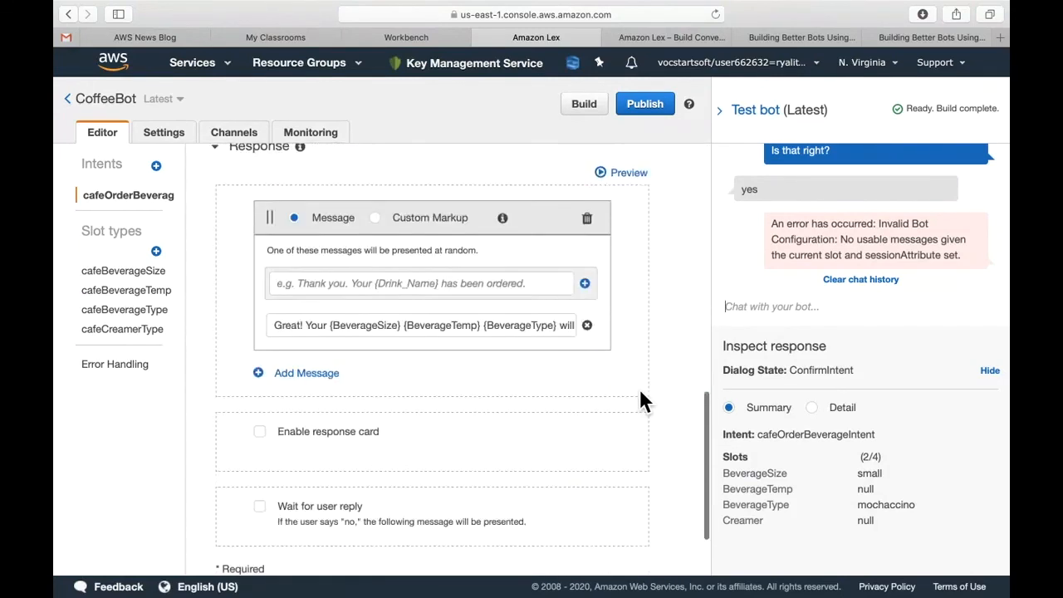
scroll(642, 397, up, 2)
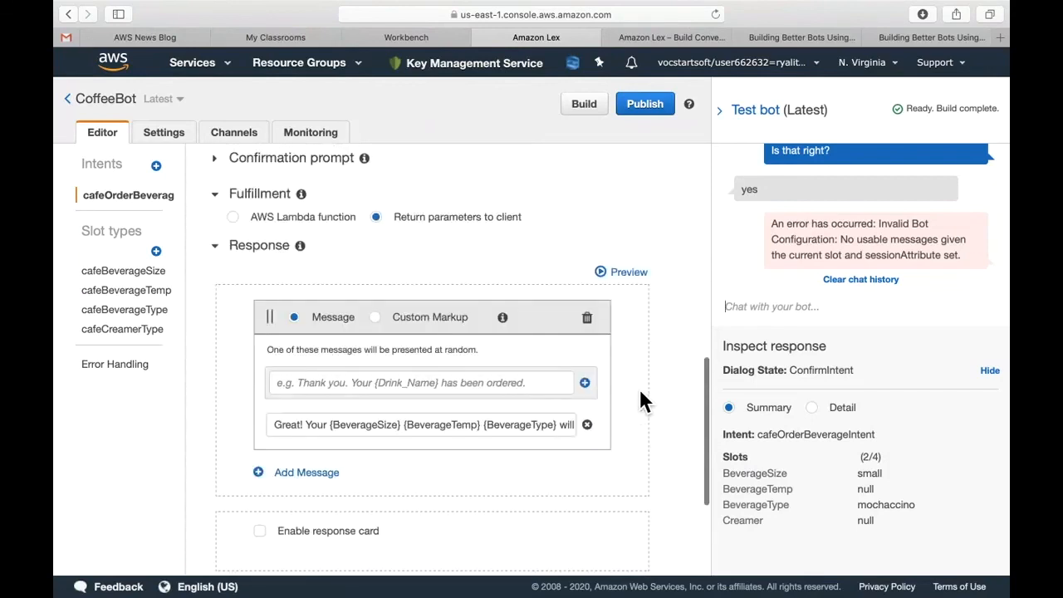
scroll(641, 392, up, 1)
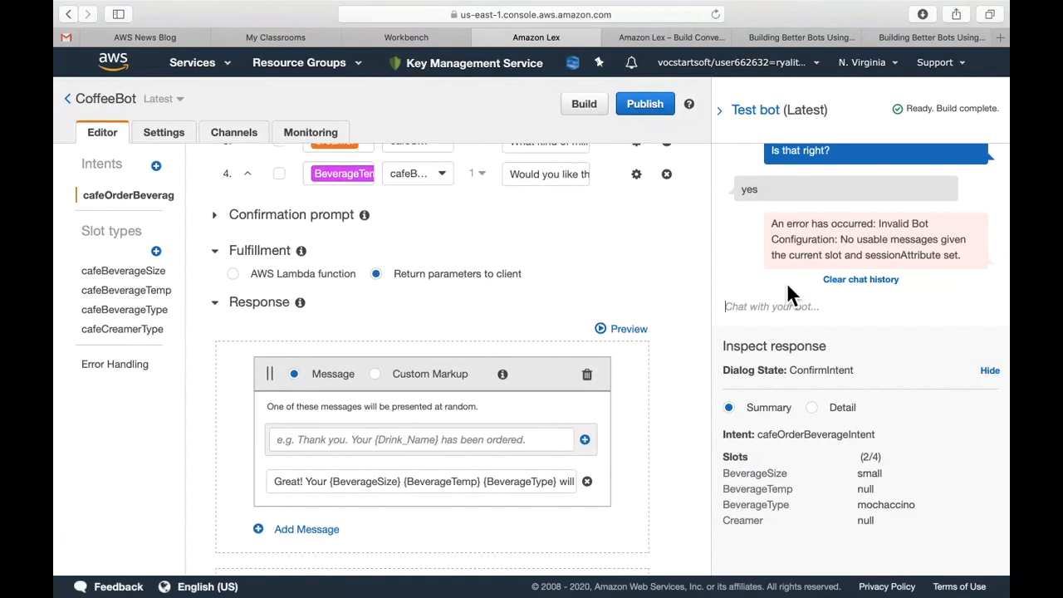
scroll(573, 434, down, 3)
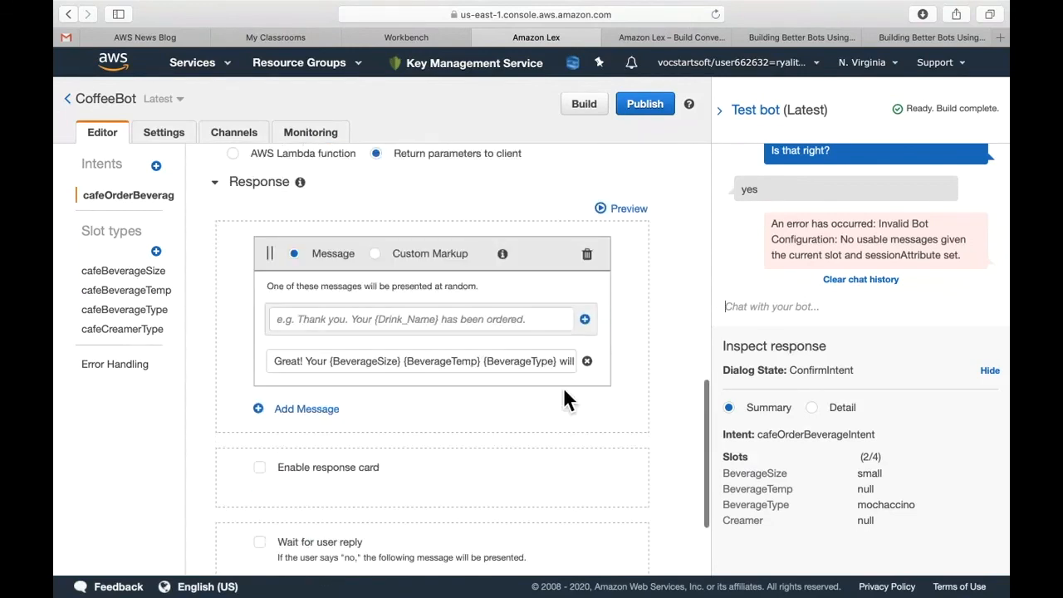
scroll(562, 395, up, 5)
click(236, 342)
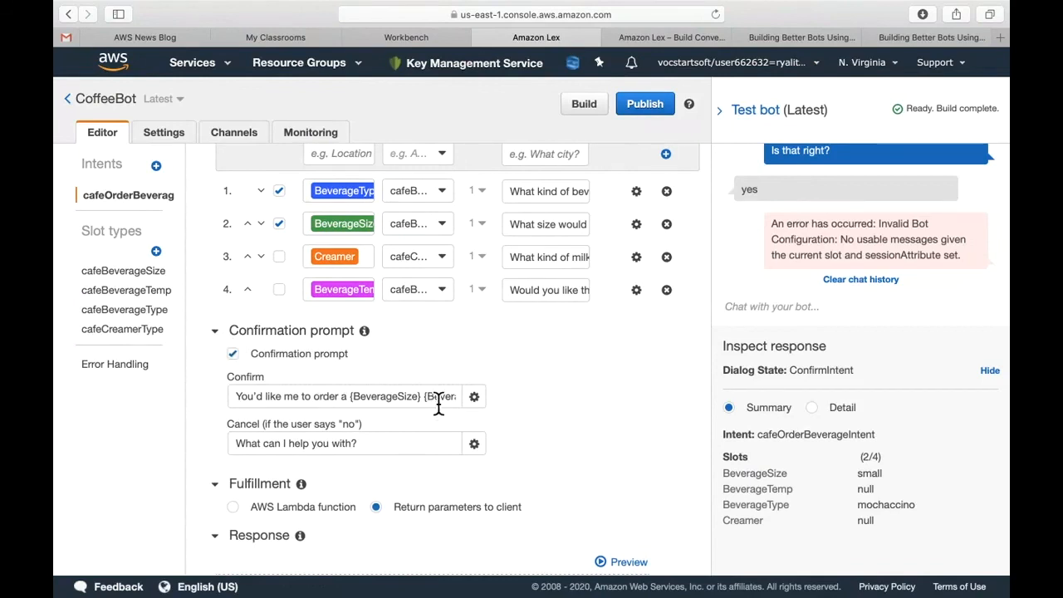
drag(429, 403, 482, 398)
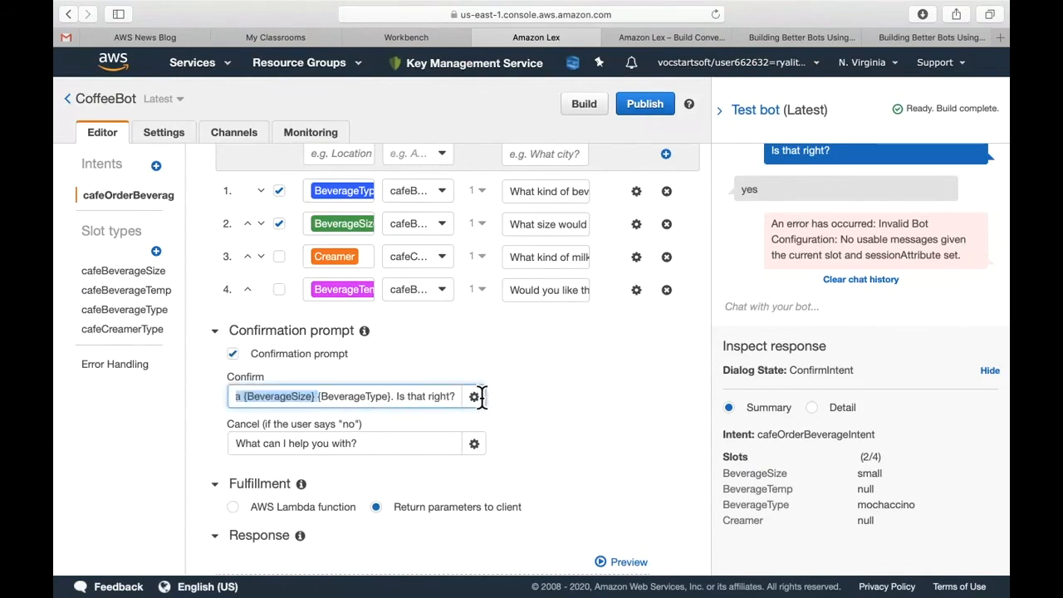
click(421, 403)
drag(395, 406, 316, 405)
scroll(364, 449, down, 4)
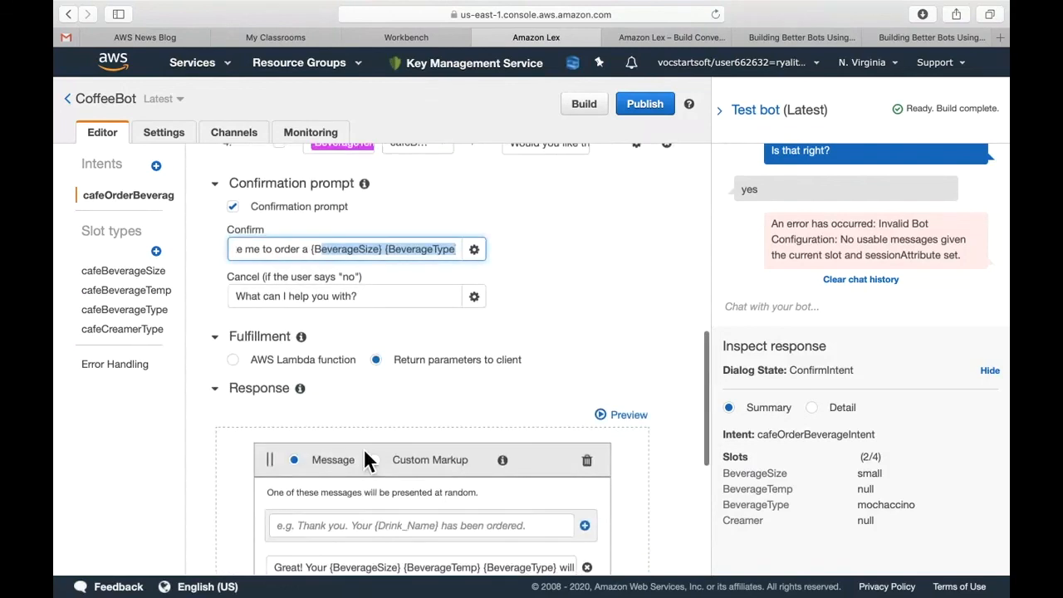
scroll(364, 449, down, 4)
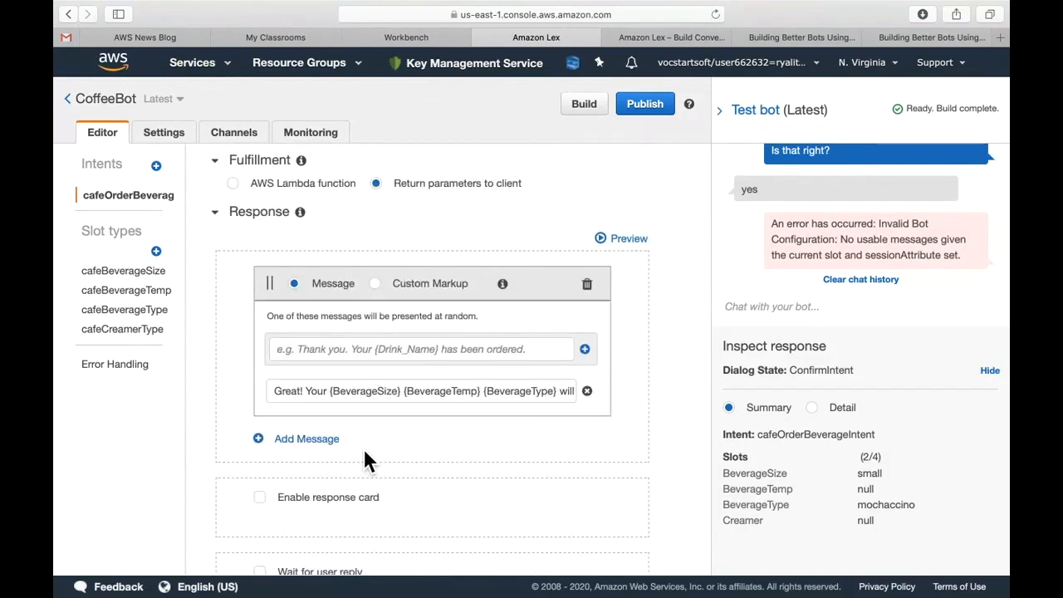
Remove the {BeverageTemp} slot from the response message and save the intent.
click(485, 394)
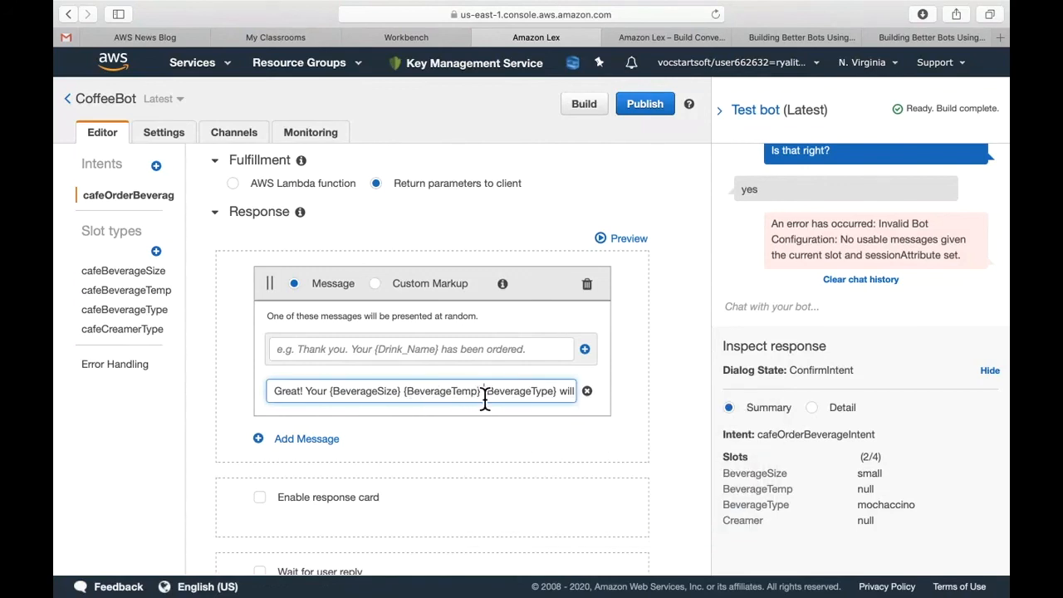
drag(486, 396, 411, 388)
key(BackSpace)
key(BackSpace)
key(BackSpace)
key(BackSpace)
key(BackSpace)
key(BackSpace)
key(BackSpace)
key(BackSpace)
key(BackSpace)
key(BackSpace)
key(BackSpace)
key(BackSpace)
key(BackSpace)
key(BackSpace)
key(BackSpace)
key(BackSpace)
scroll(665, 401, down, 4)
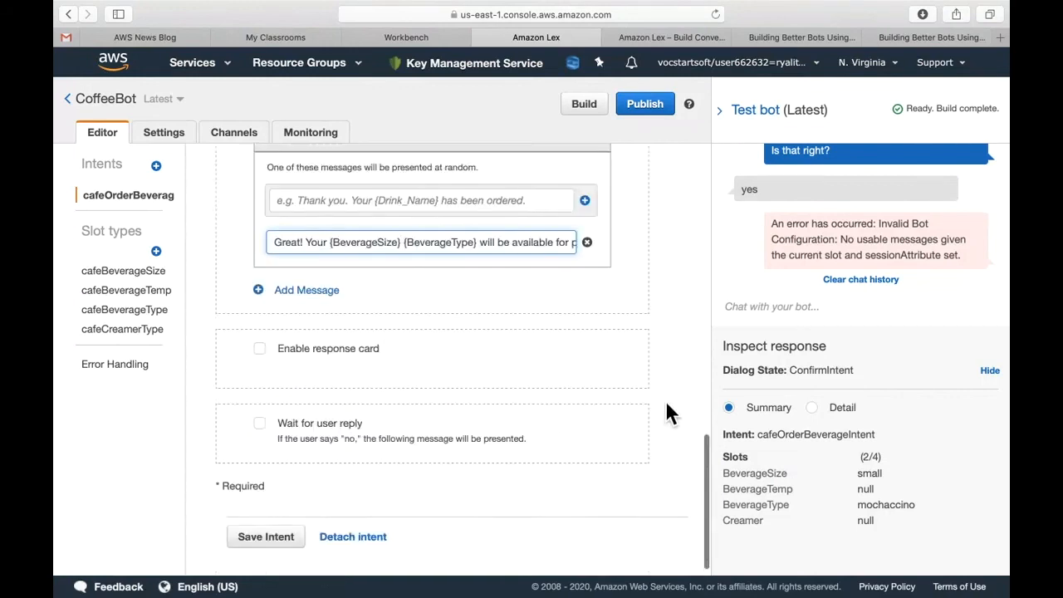
click(281, 522)
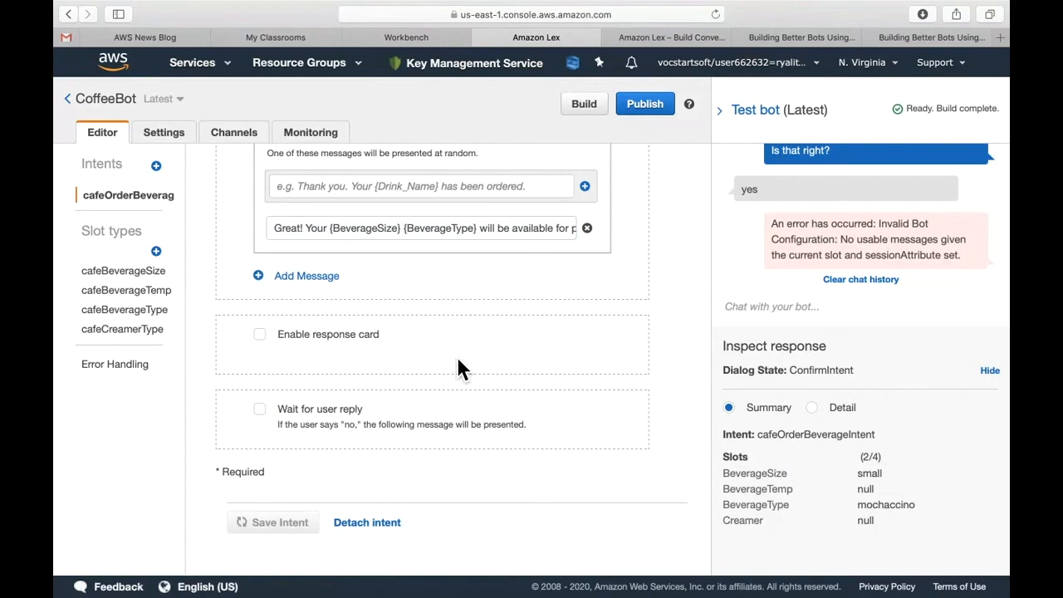
Check the saved confirmation prompt and response message, then rebuild CoffeeBot and dismiss the build notification.
scroll(460, 365, down, 5)
scroll(457, 356, down, 2)
scroll(457, 356, up, 5)
scroll(457, 364, down, 10)
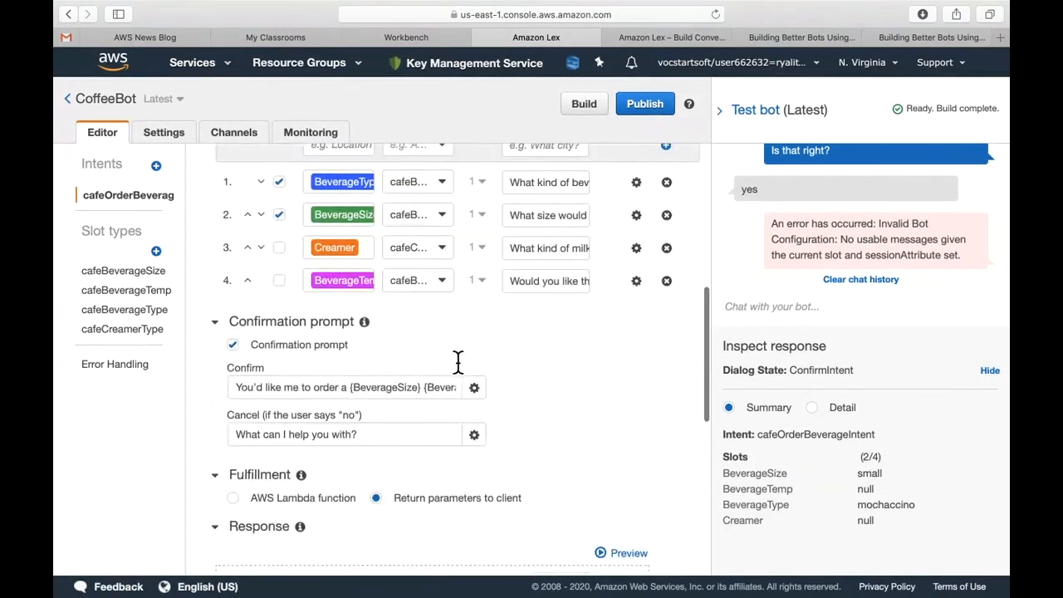
scroll(458, 362, down, 1)
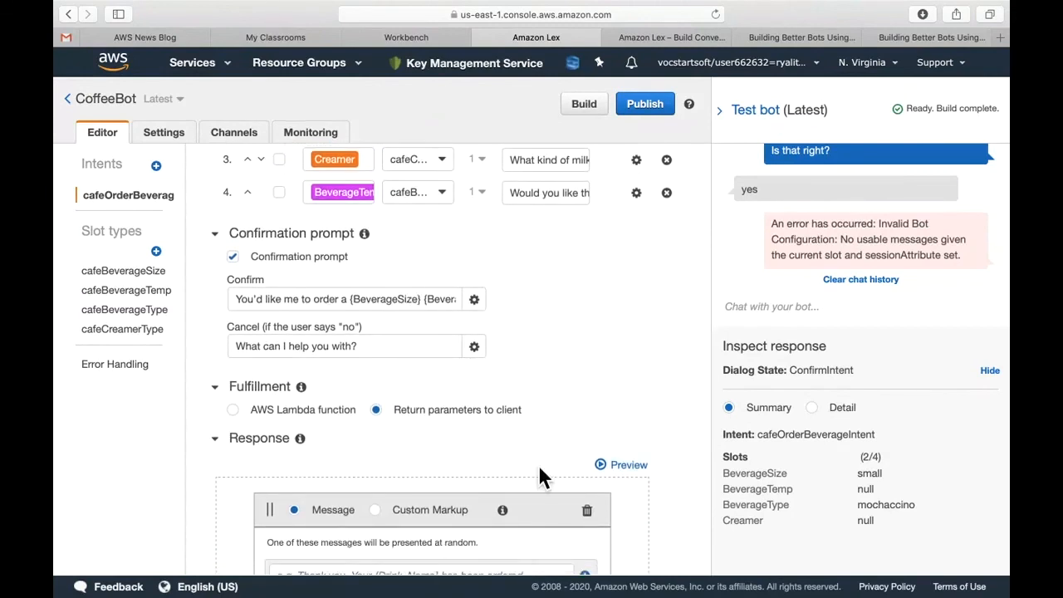
scroll(518, 418, down, 3)
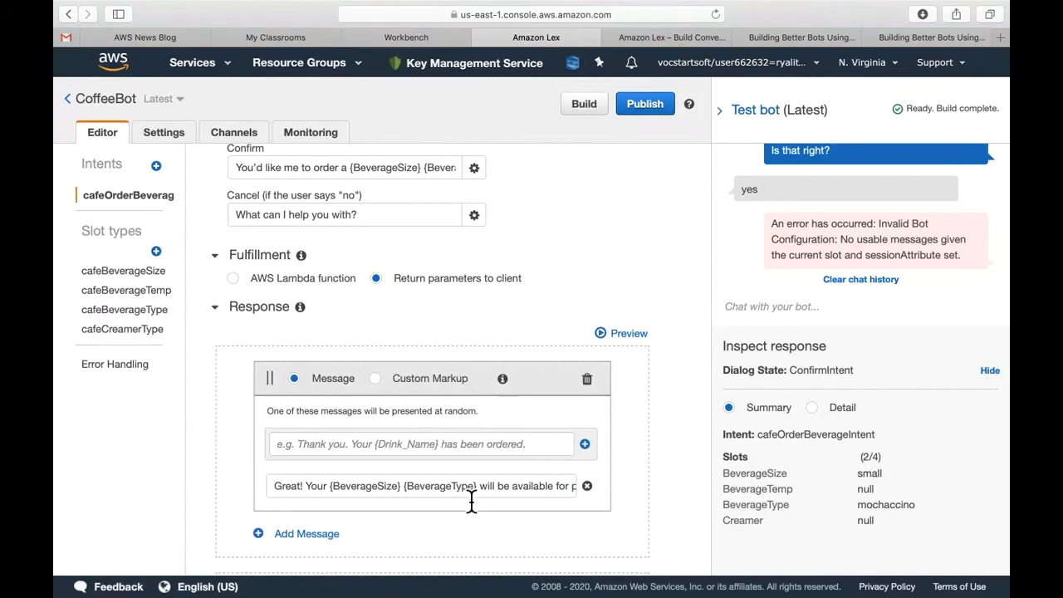
scroll(561, 253, up, 10)
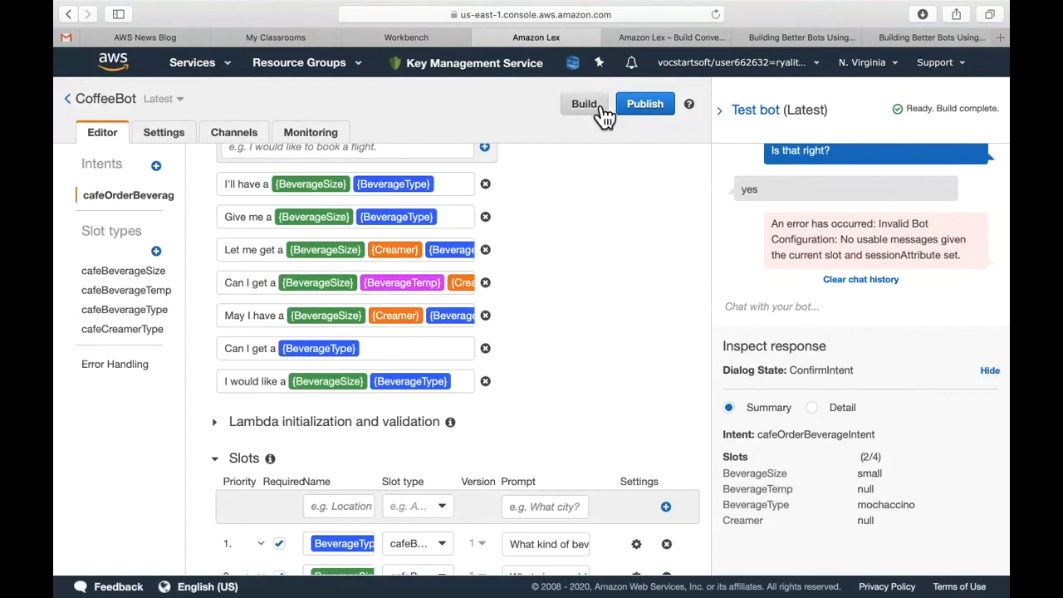
click(604, 113)
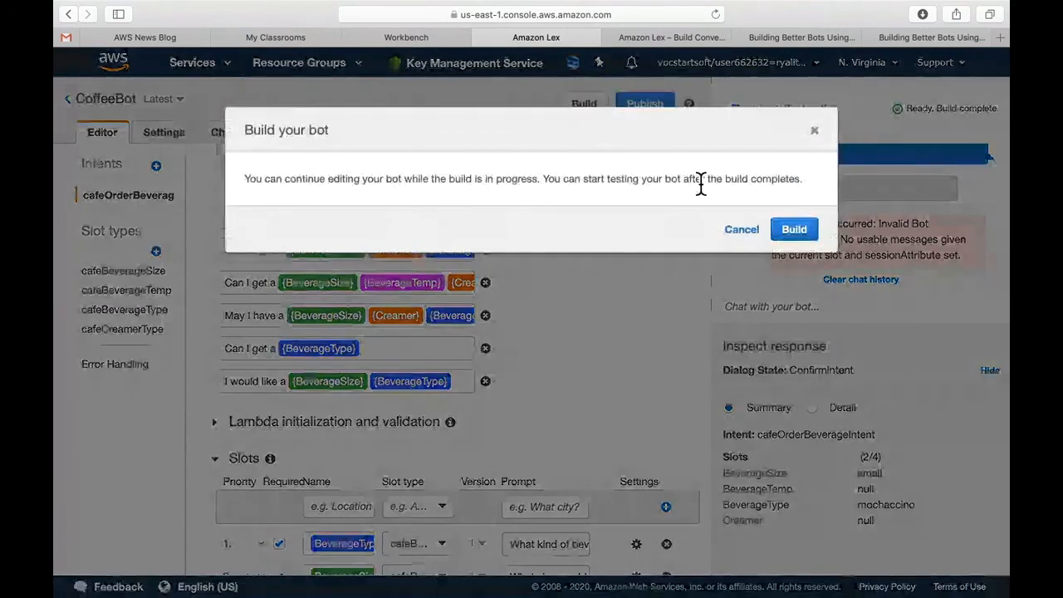
click(796, 241)
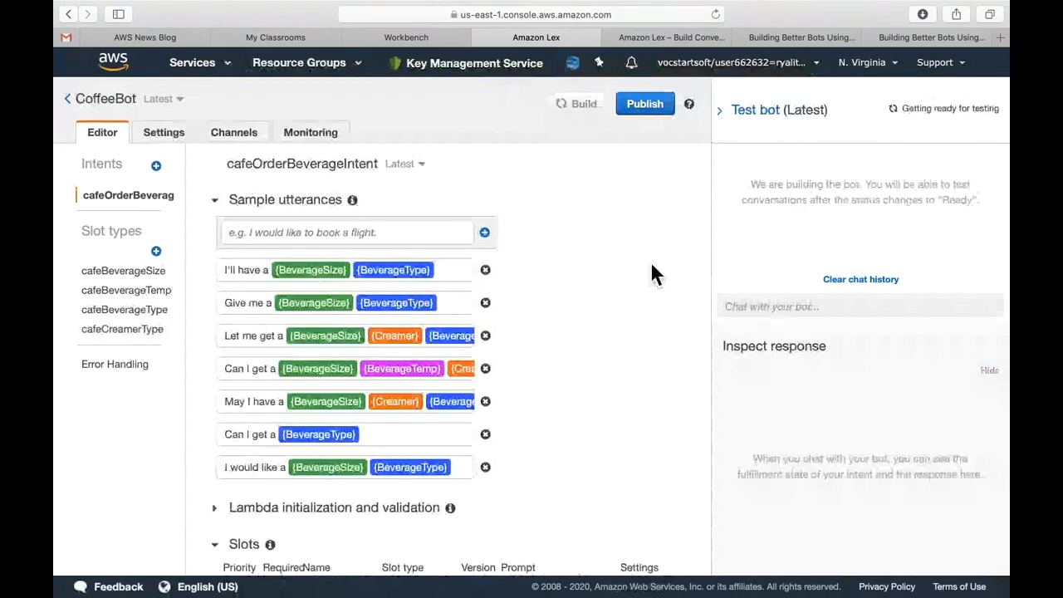
scroll(651, 261, down, 1)
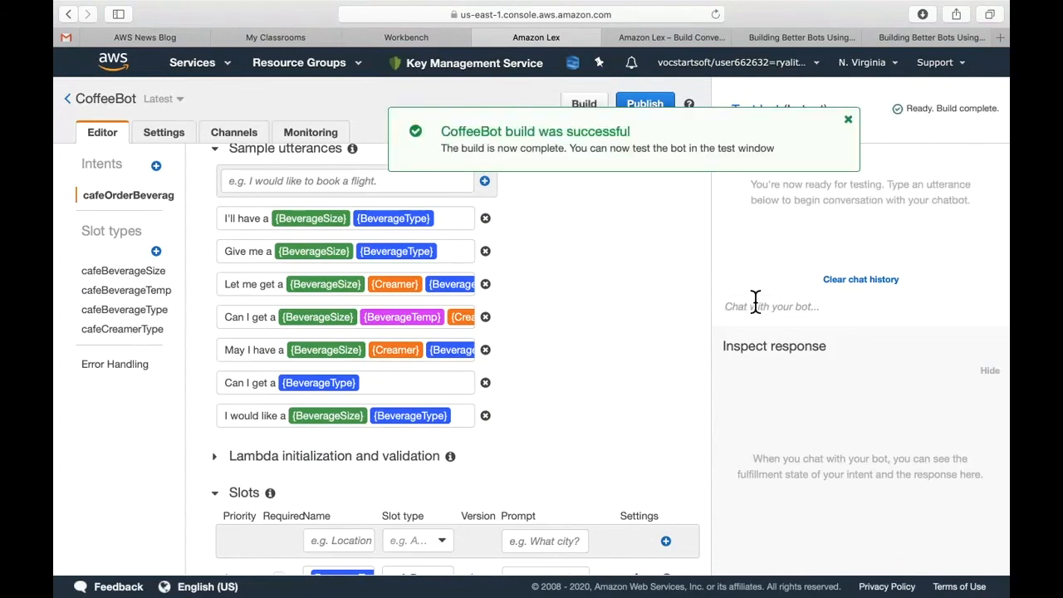
click(848, 120)
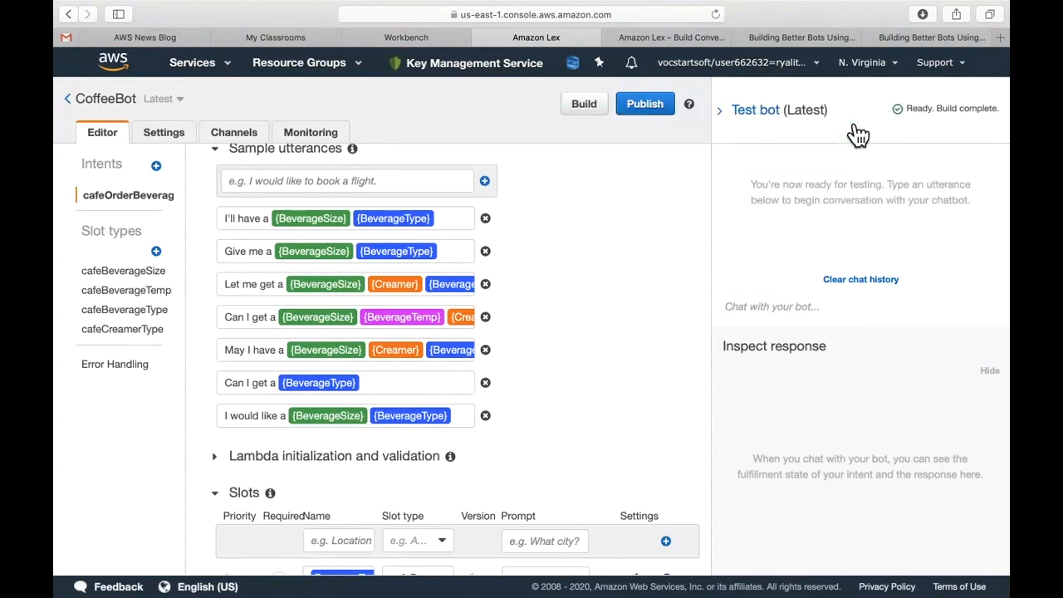
Retest the rebuilt CoffeeBot with the messages "give me a mochaccino", "large", "make it a small" and "yes".
click(738, 314)
text(give me a mochaccino)
key(Return)
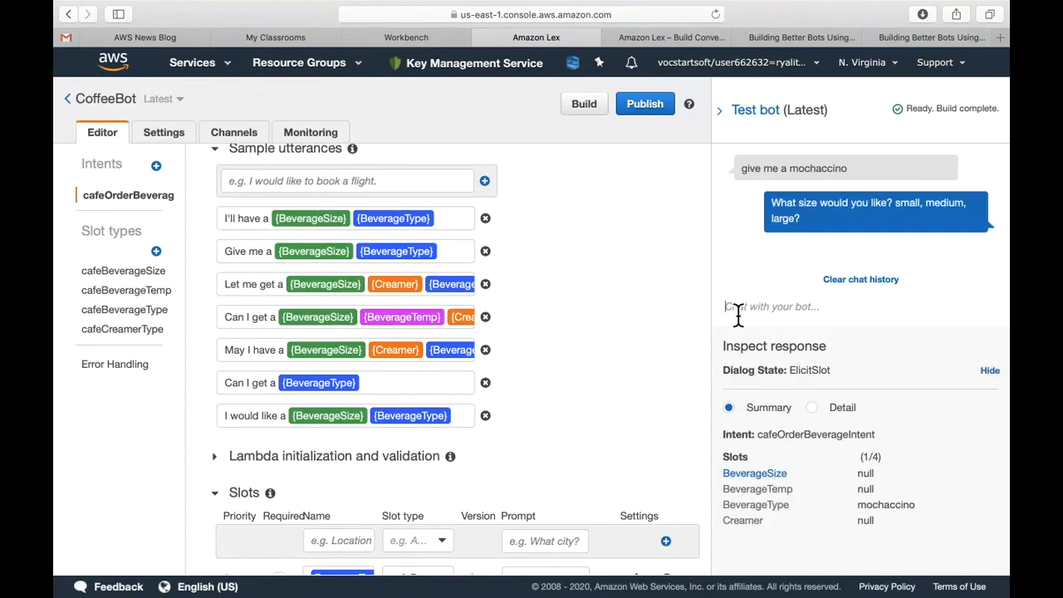
text(large)
key(Return)
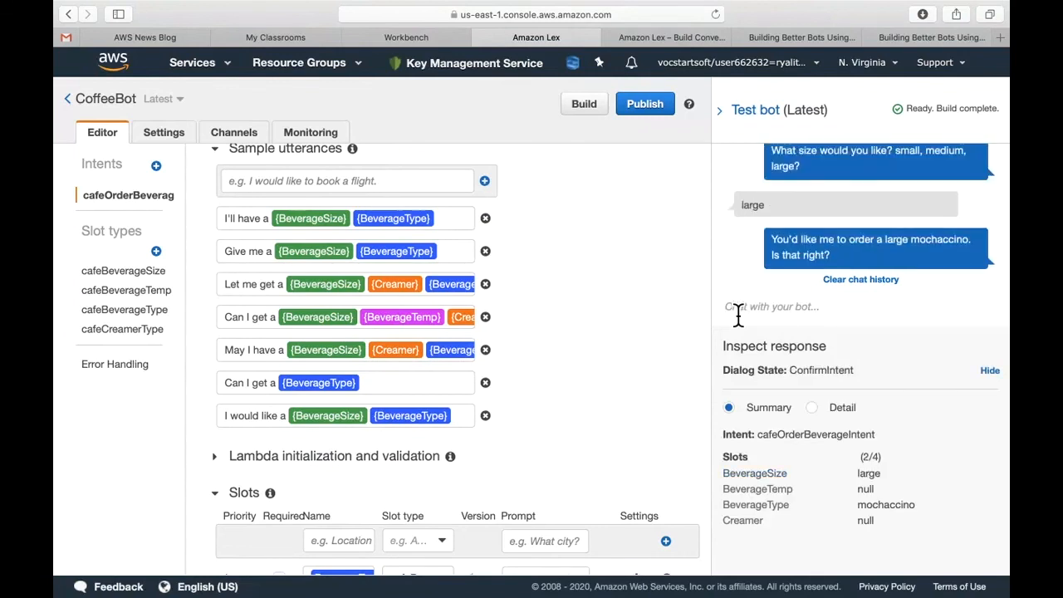
text(make it a small)
key(Return)
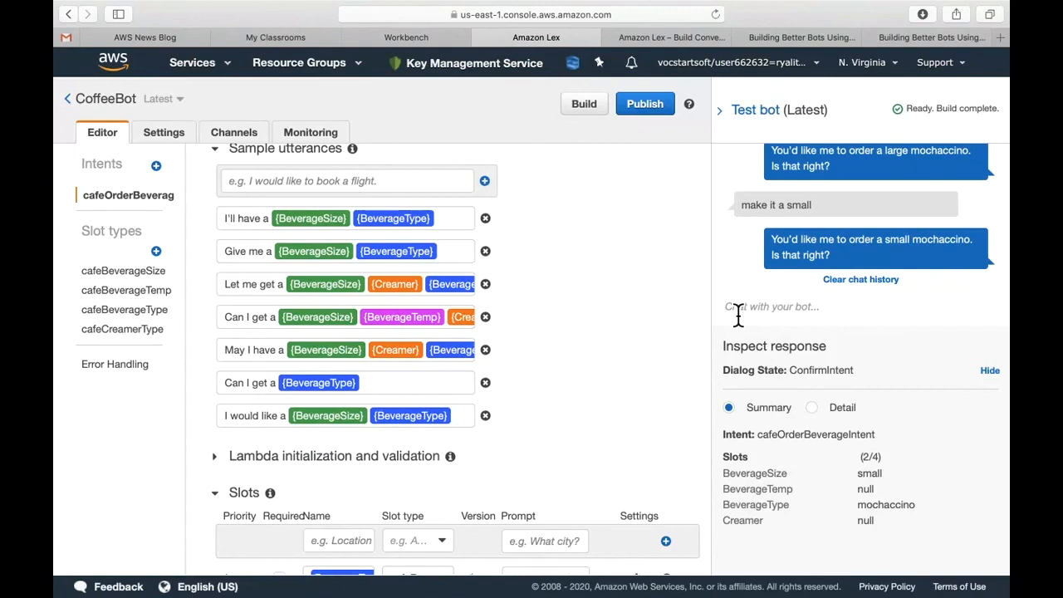
text(yes)
key(Return)
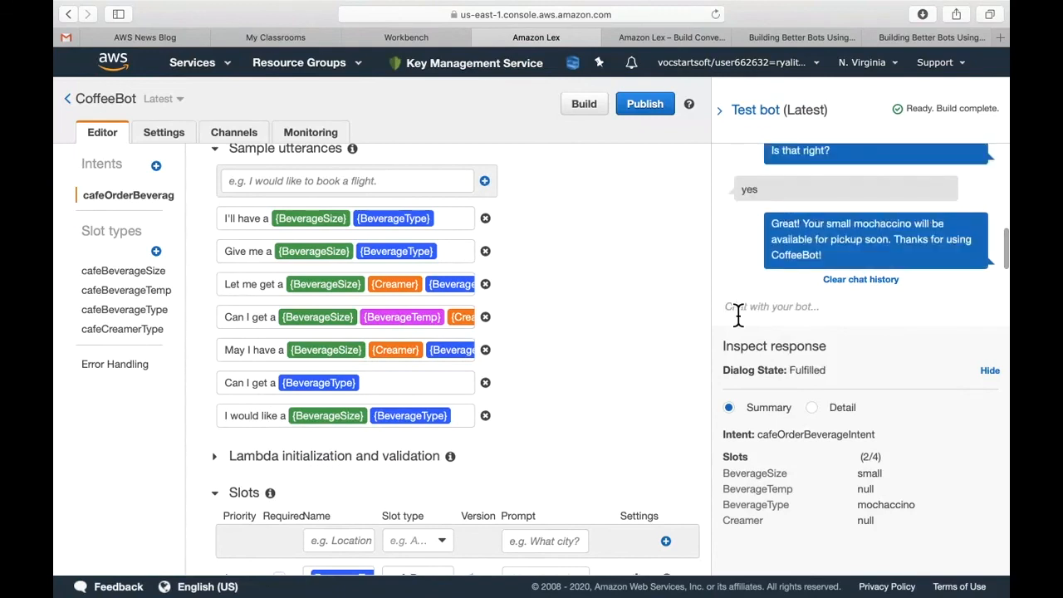
Compare the intent's slots, confirmation prompt and response message with the replies in the CoffeeBot test chat.
scroll(593, 420, down, 3)
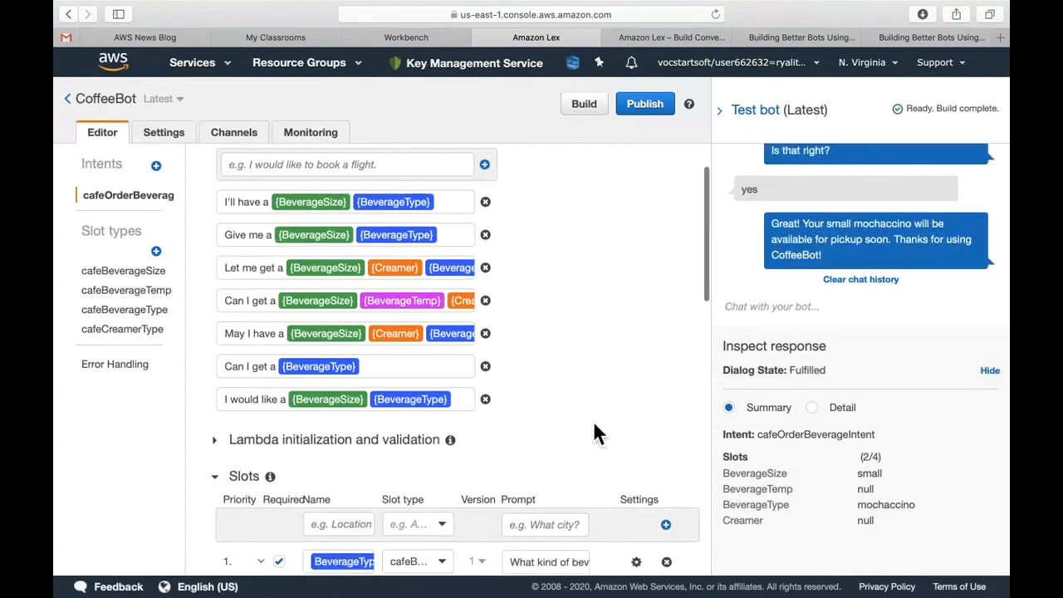
scroll(594, 420, down, 1)
scroll(593, 420, down, 2)
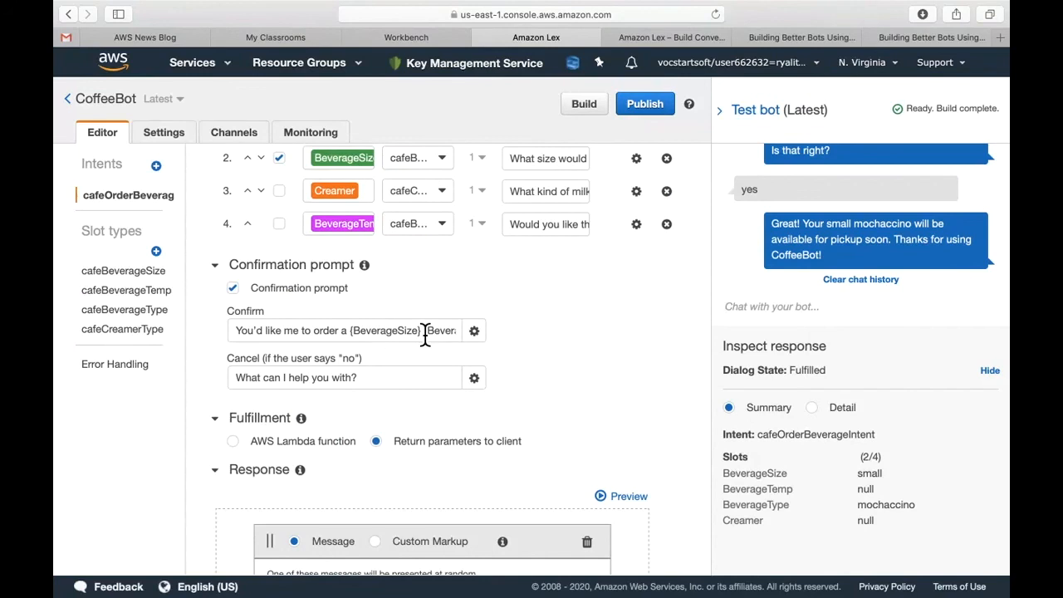
scroll(424, 333, down, 3)
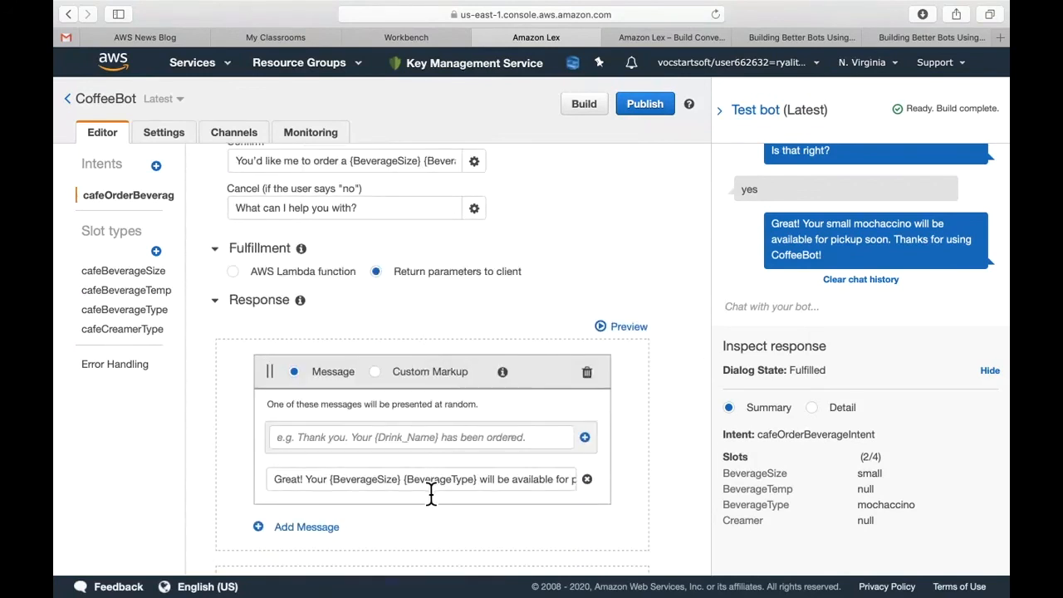
scroll(443, 432, up, 3)
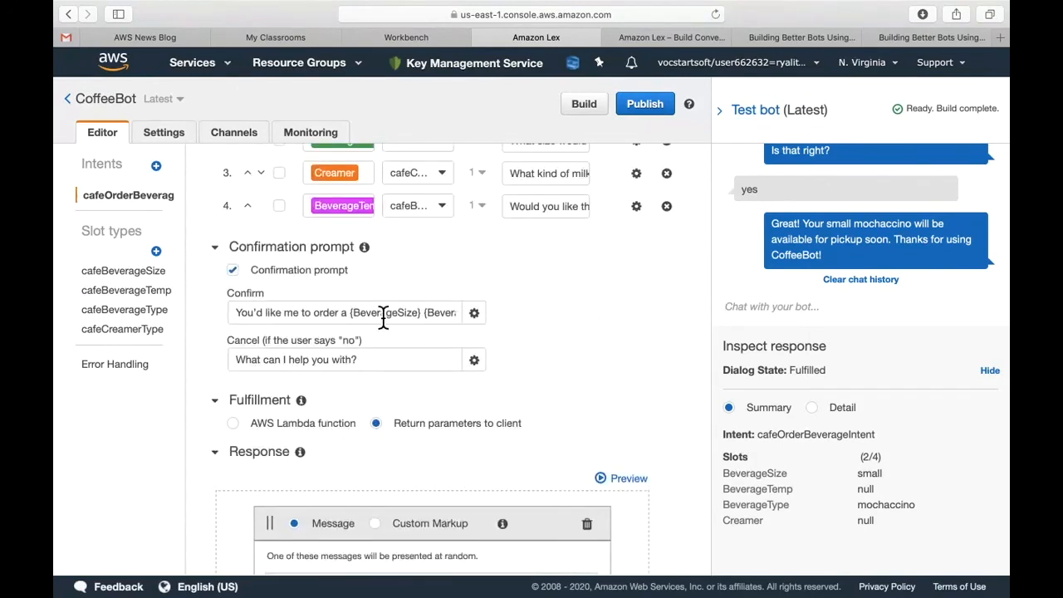
scroll(440, 429, down, 5)
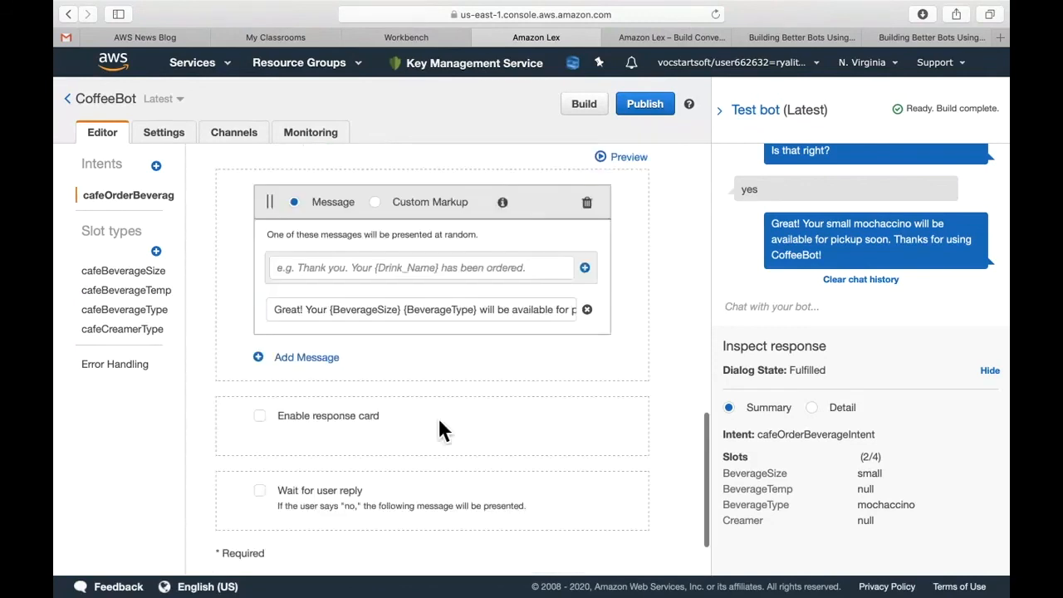
scroll(476, 258, up, 1)
scroll(476, 254, up, 5)
scroll(807, 182, up, 2)
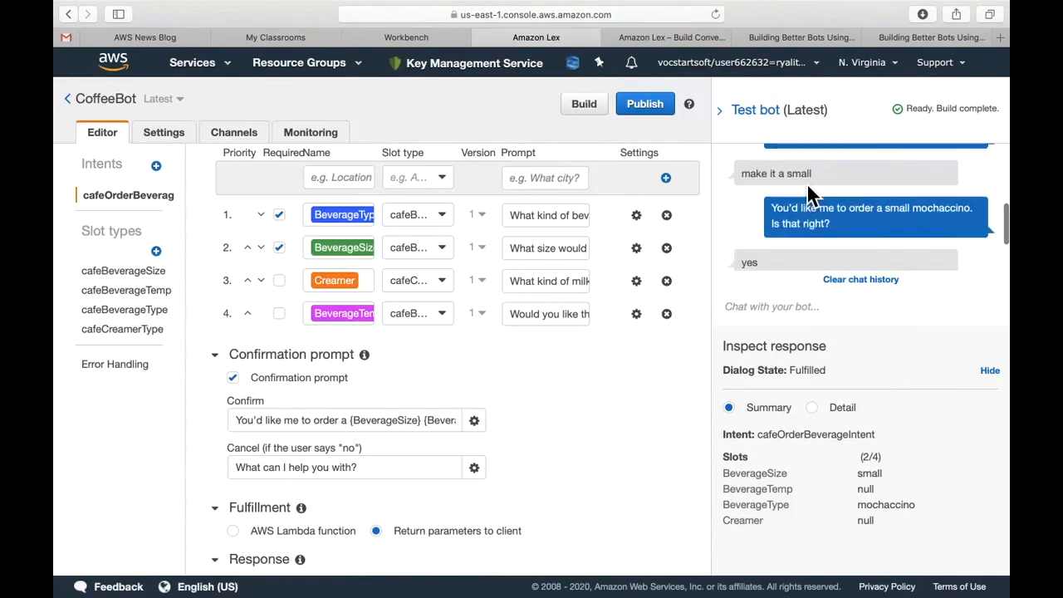
scroll(868, 237, down, 2)
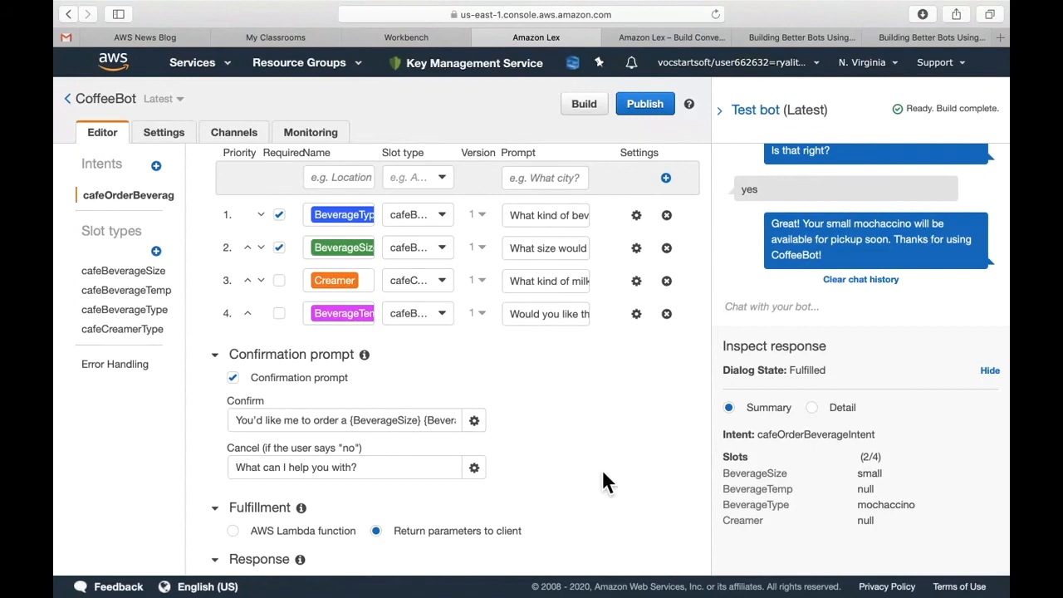
Review the intent's sample utterances and slot list, then reread the test conversation from its first message to the last reply.
scroll(604, 480, up, 10)
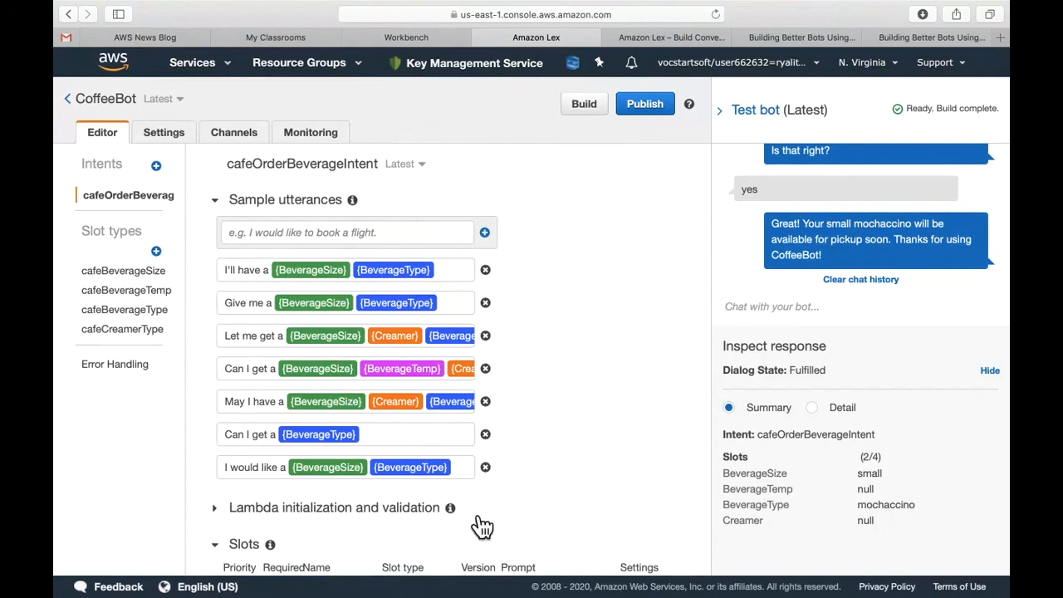
scroll(478, 525, down, 2)
scroll(481, 532, down, 2)
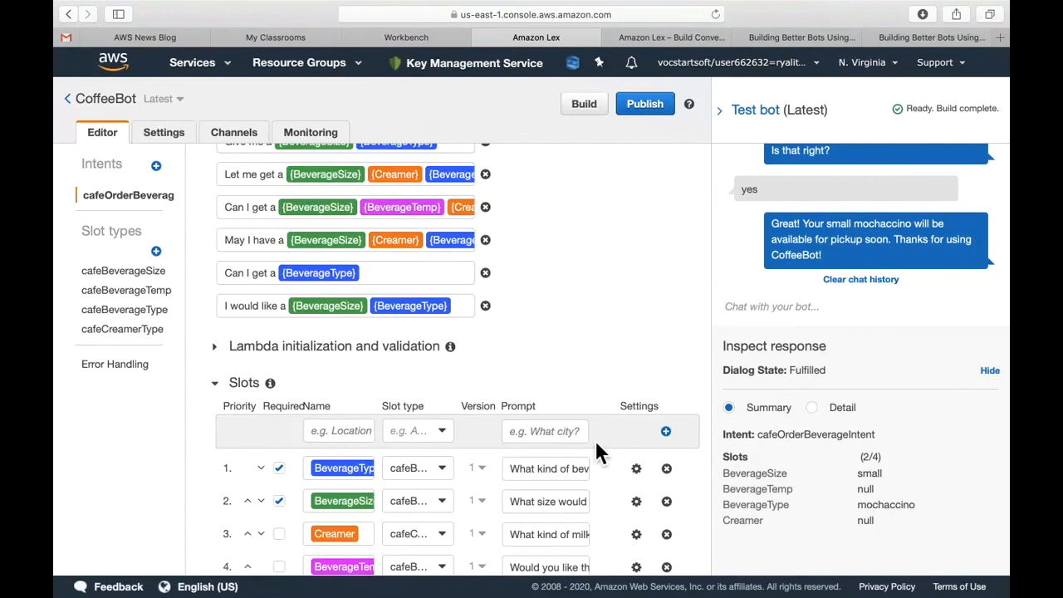
scroll(596, 440, up, 4)
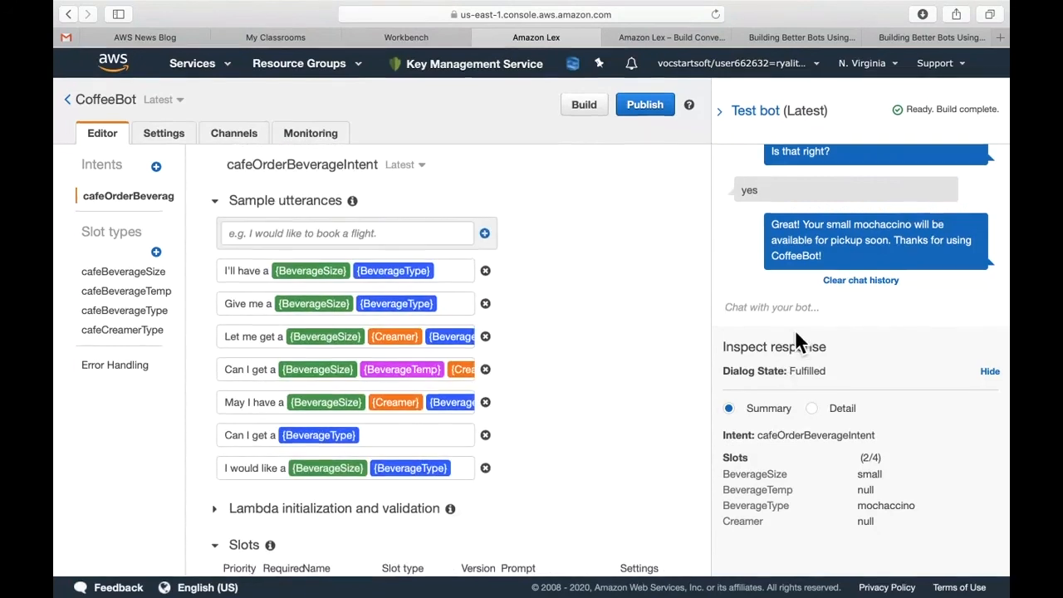
scroll(823, 241, up, 2)
scroll(823, 241, up, 3)
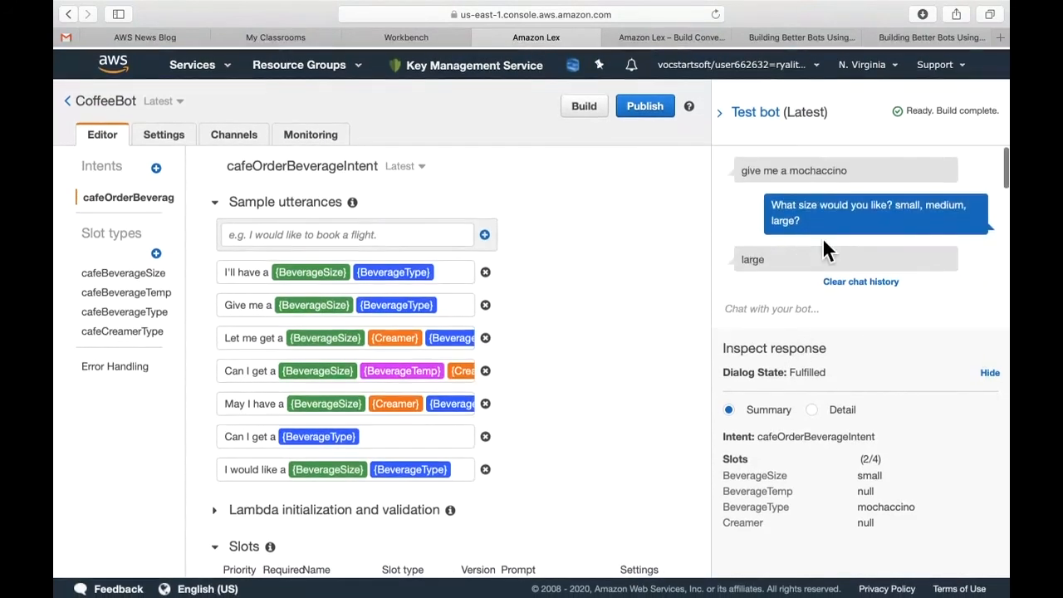
scroll(822, 237, down, 5)
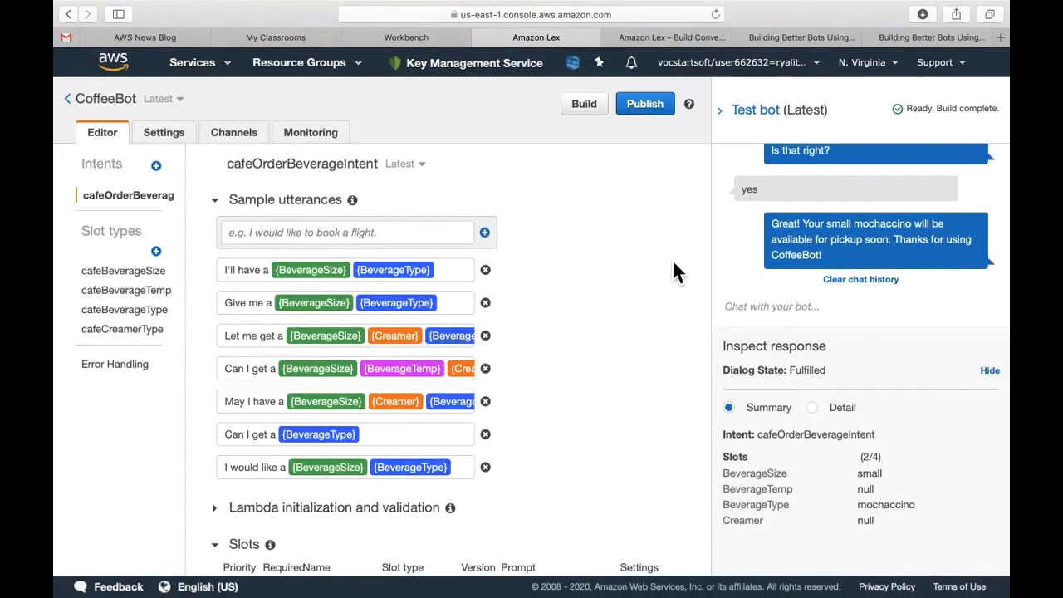
Switch to the Amazon Lex product website and open its Features page.
click(698, 37)
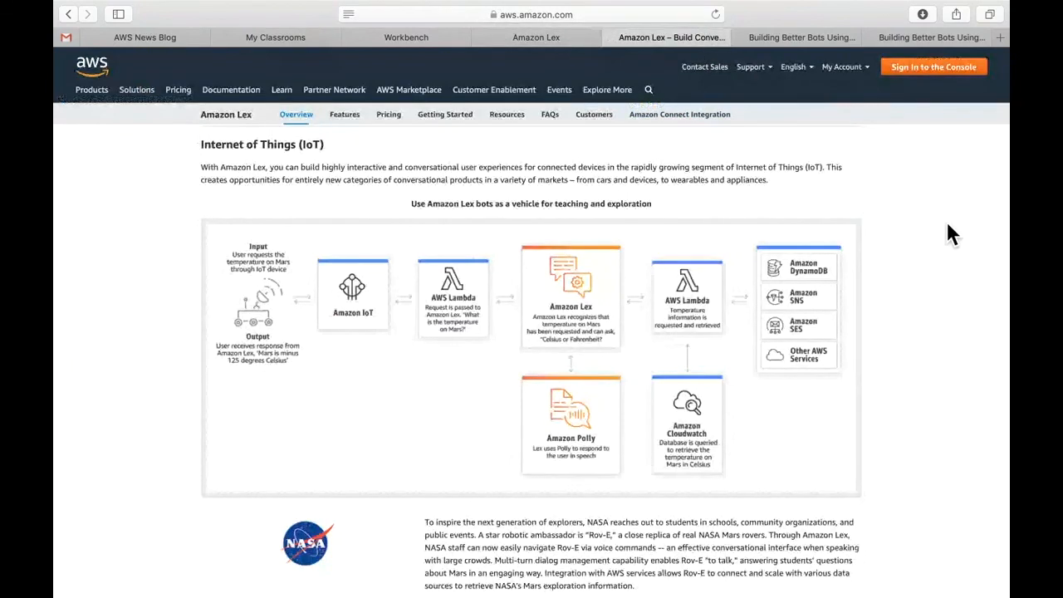
scroll(947, 220, up, 15)
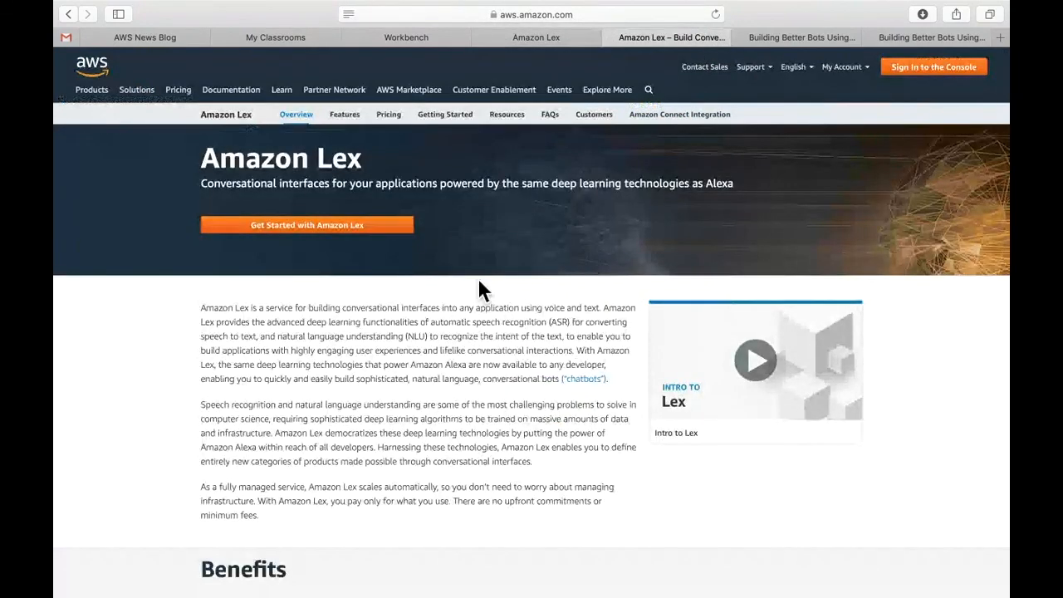
click(363, 128)
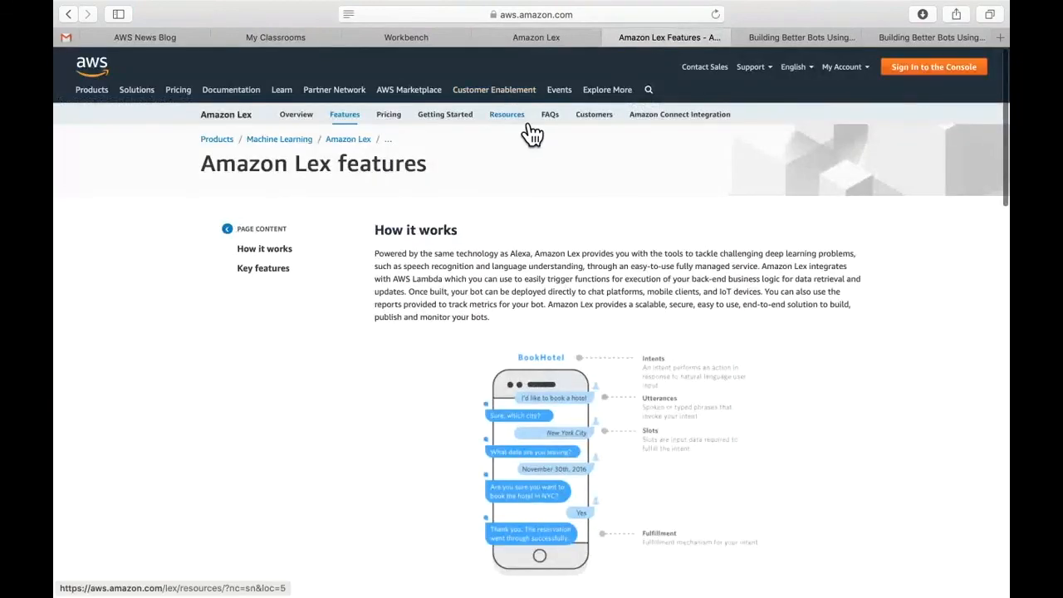
Show the AWS Machine Learning Blog post "Building Better Bots Using Amazon Lex (Part 1)".
click(785, 42)
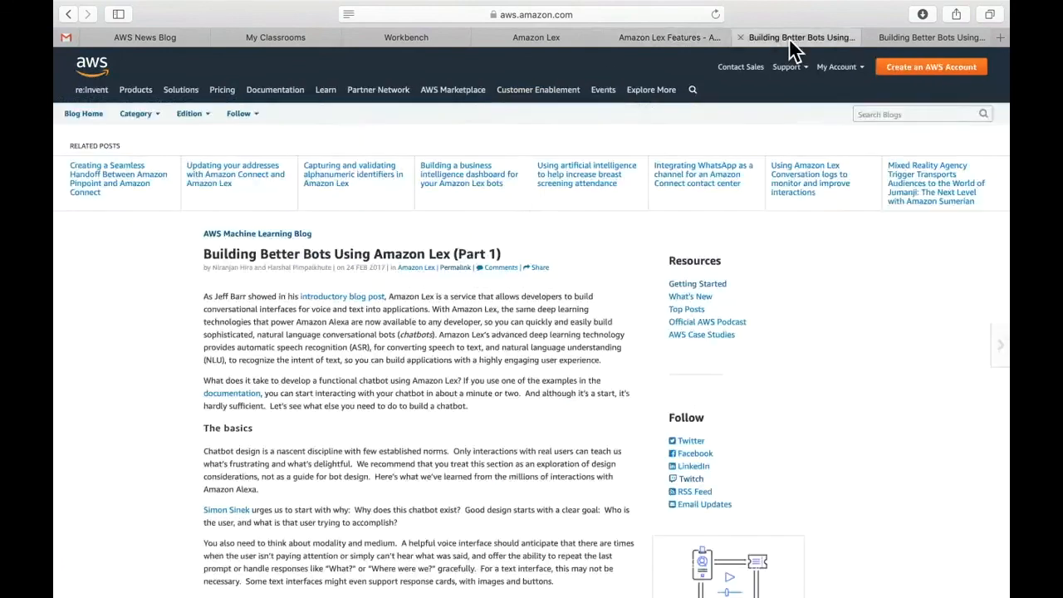
drag(324, 236, 178, 244)
click(196, 247)
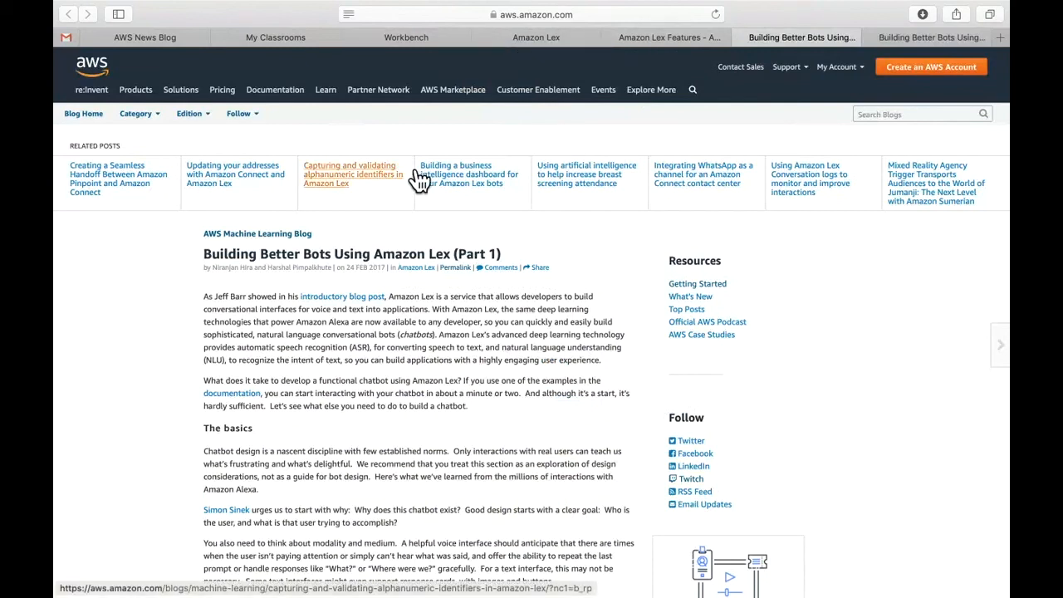
Switch to the AWS Lex CoffeeBot demo document in Preview and go back through it to page 1.
key(ctrl+Up)
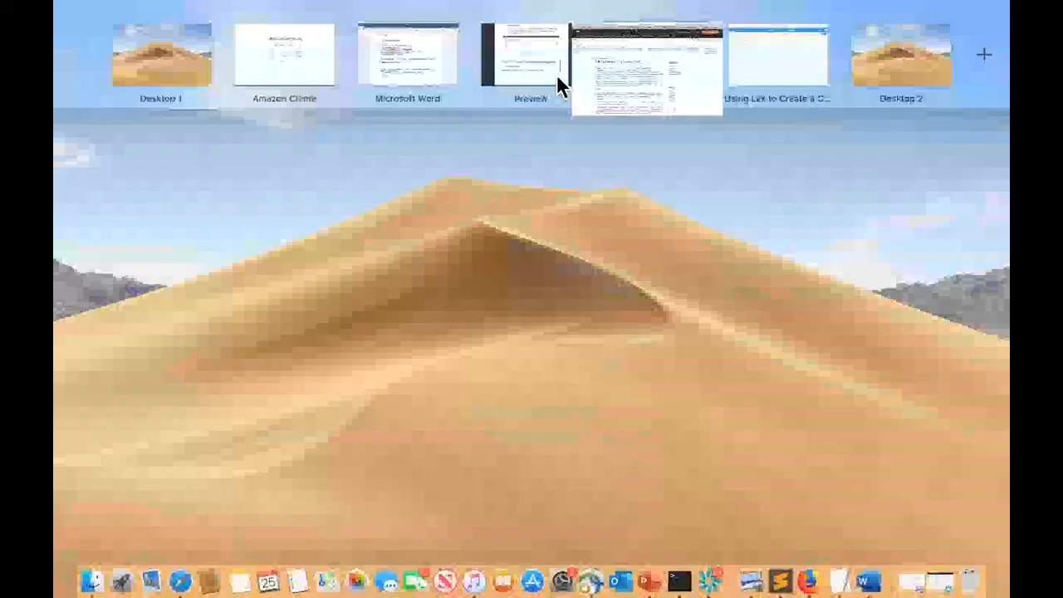
click(436, 53)
key(ctrl+Up)
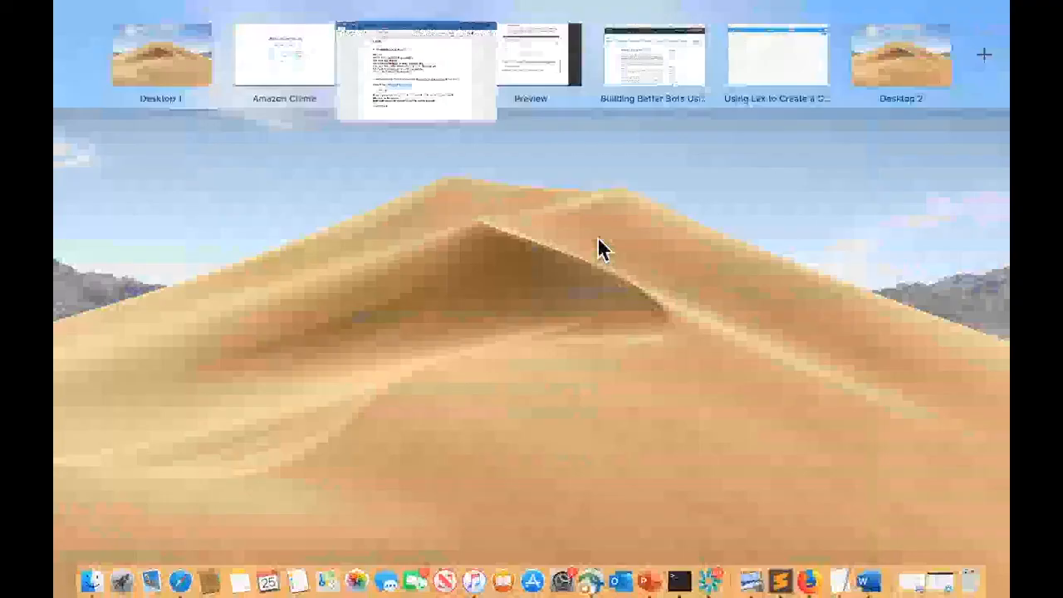
click(531, 78)
scroll(522, 114, up, 3)
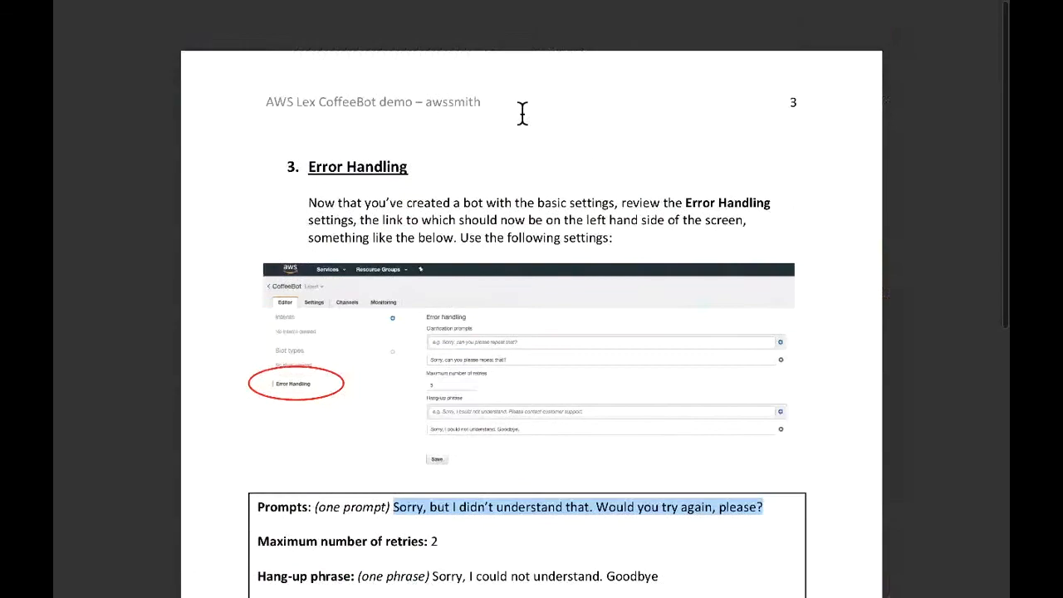
scroll(522, 114, up, 10)
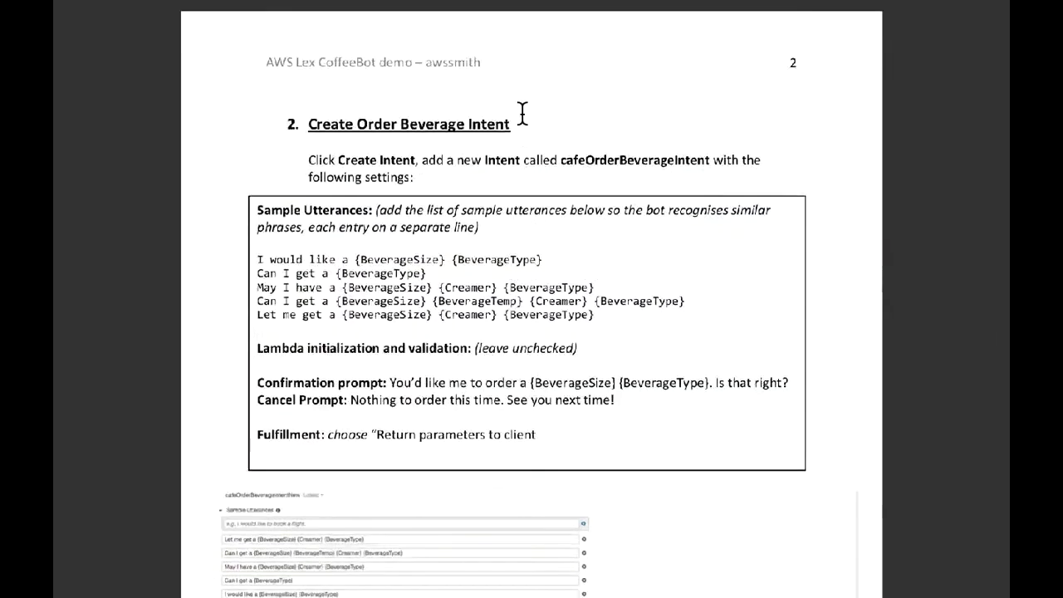
scroll(523, 114, up, 10)
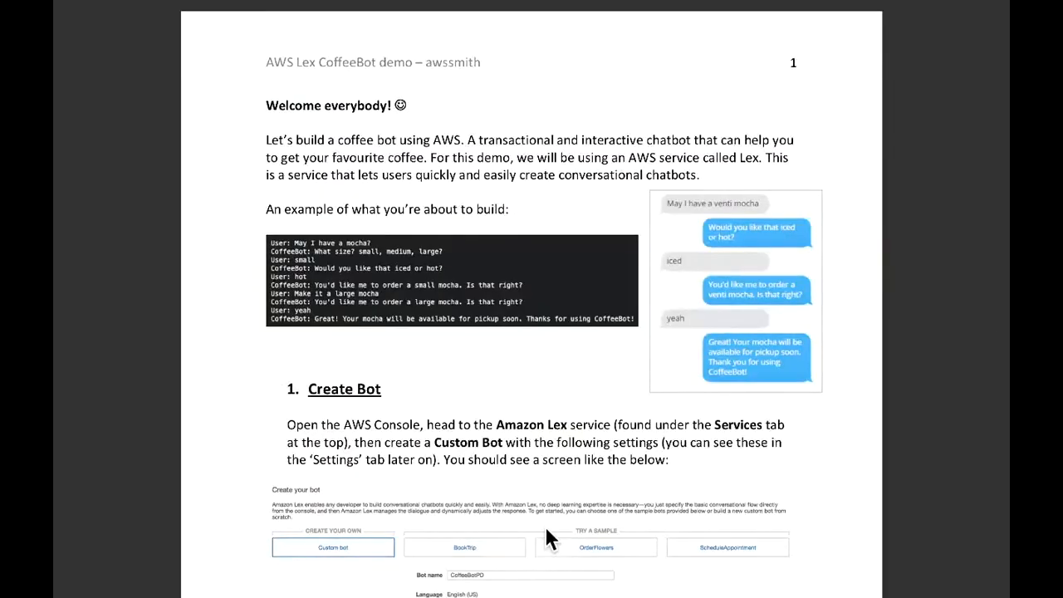